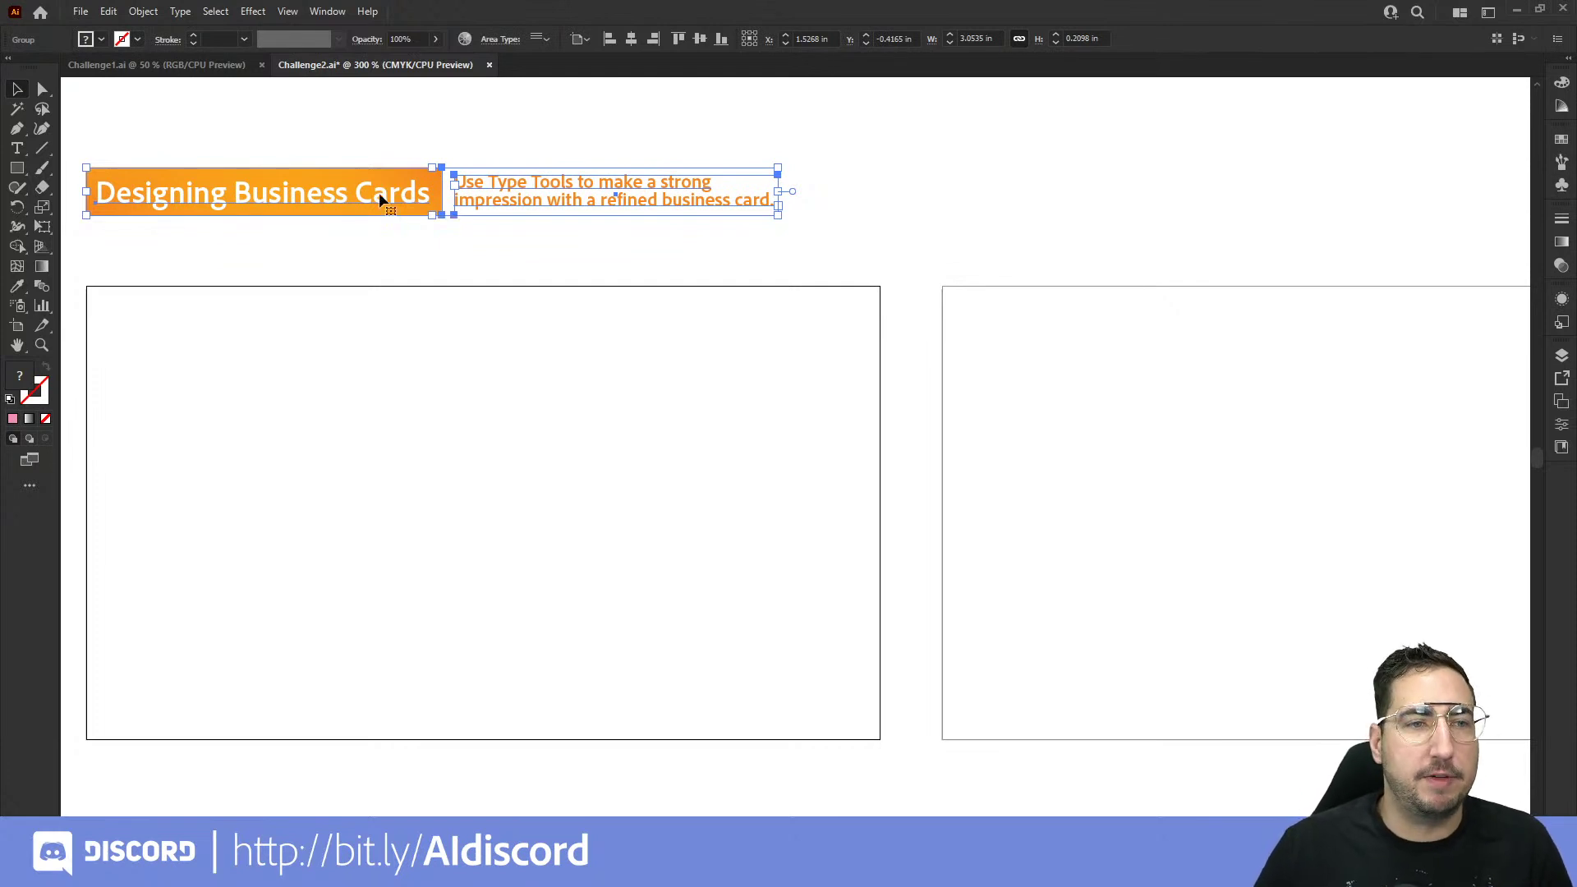
# Step: Set a 0.125 in bleed on all sides in Document Setup, then zoom in on the artboards' top edge
pyautogui.click(89, 17)
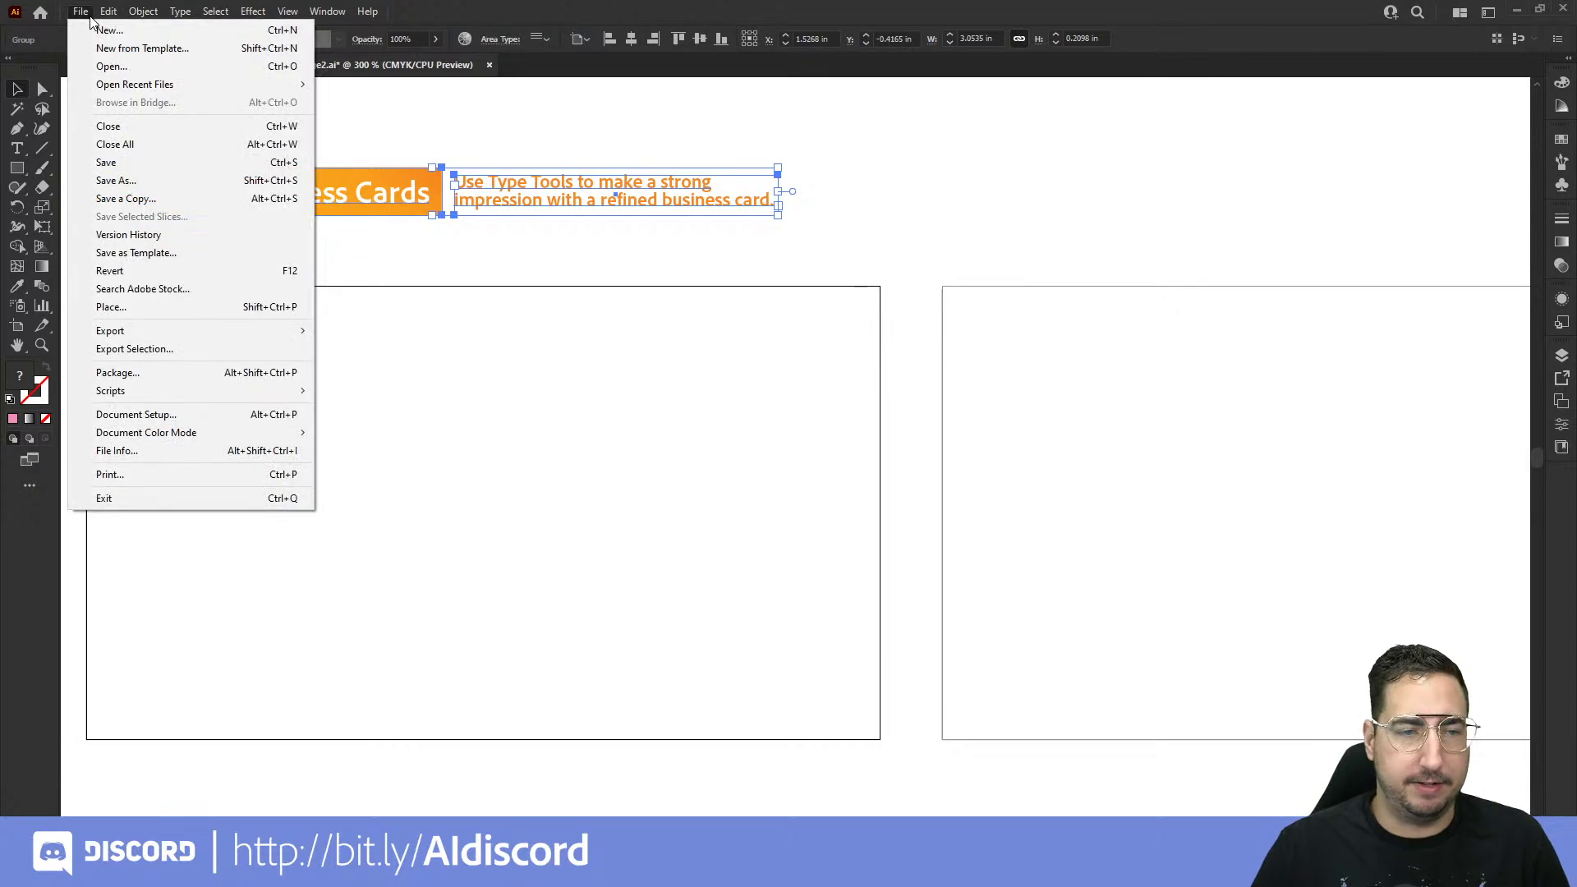
pyautogui.click(185, 413)
pyautogui.moveTo(509, 337); pyautogui.dragTo(903, 123)
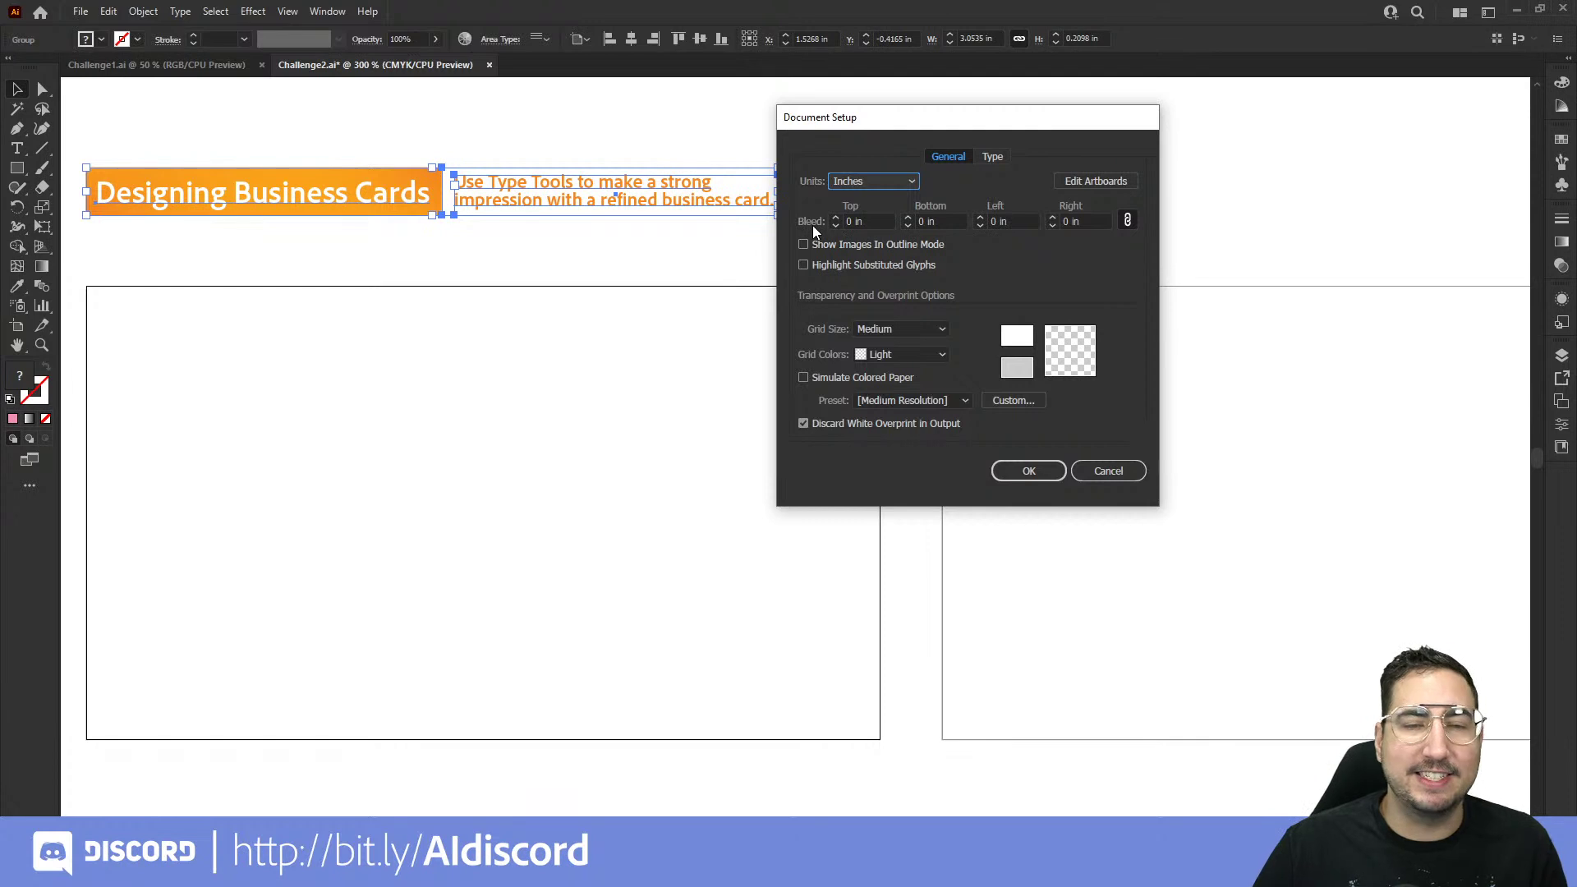
pyautogui.click(837, 219)
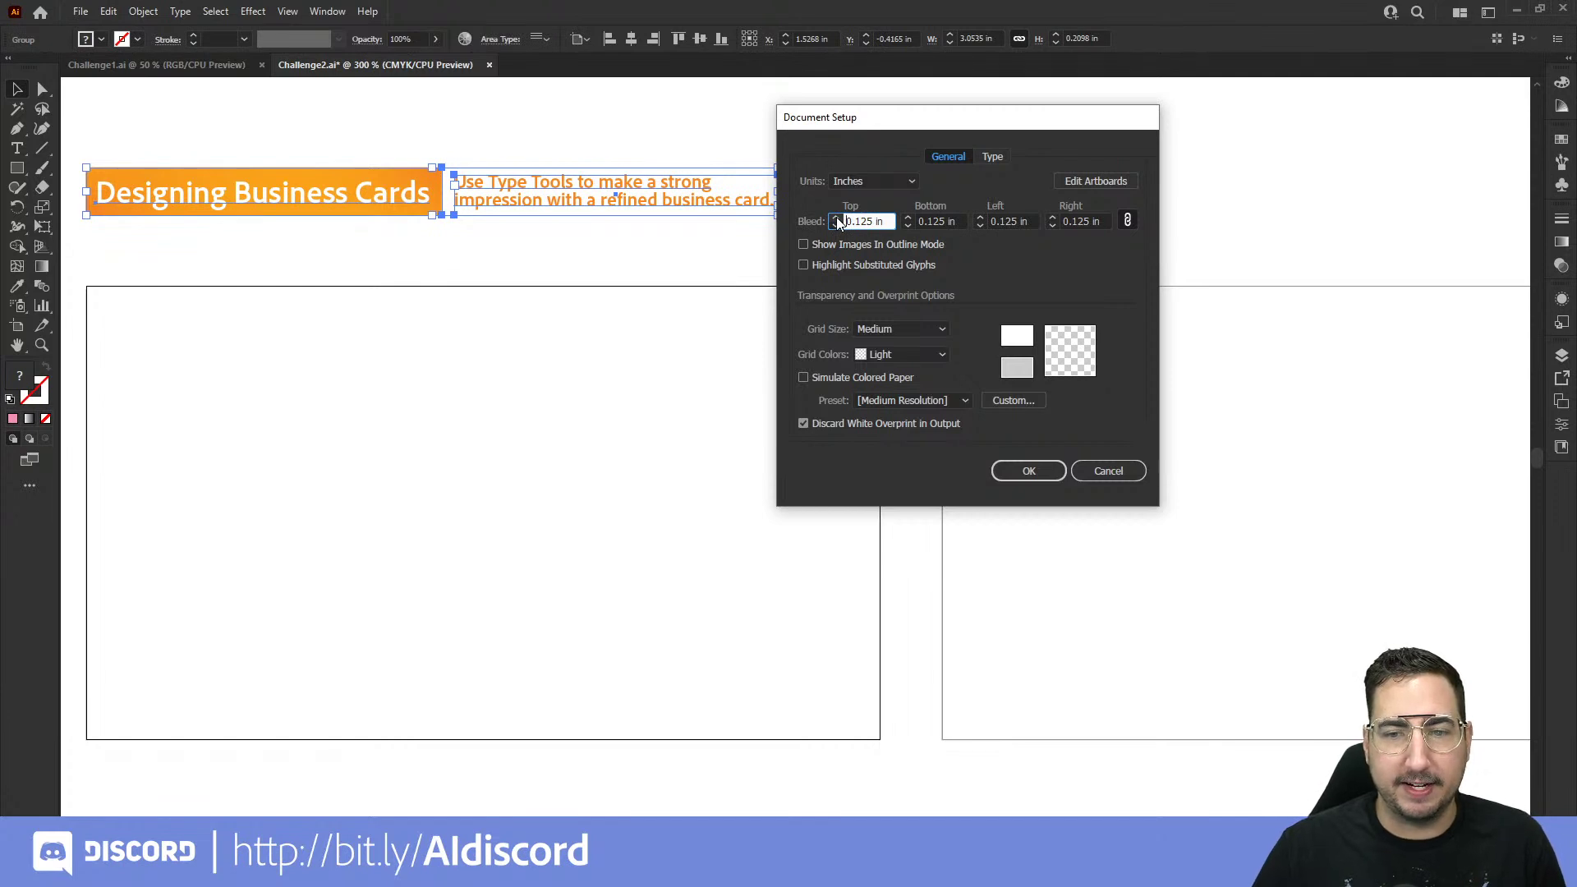
pyautogui.click(1005, 465)
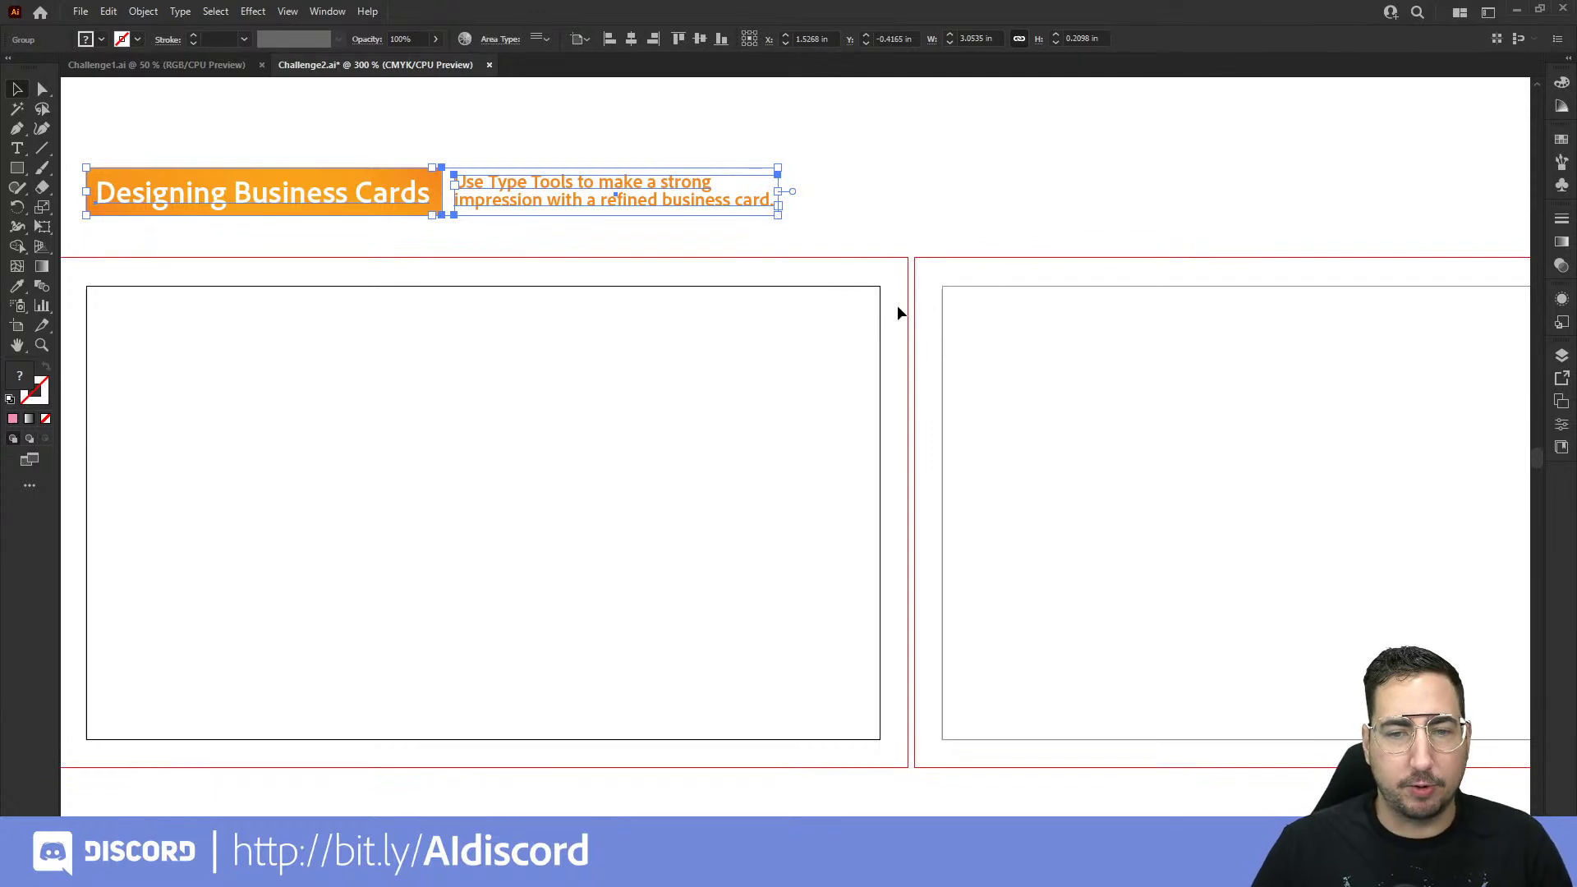
pyautogui.press('z')
pyautogui.click(845, 387)
pyautogui.click(813, 436)
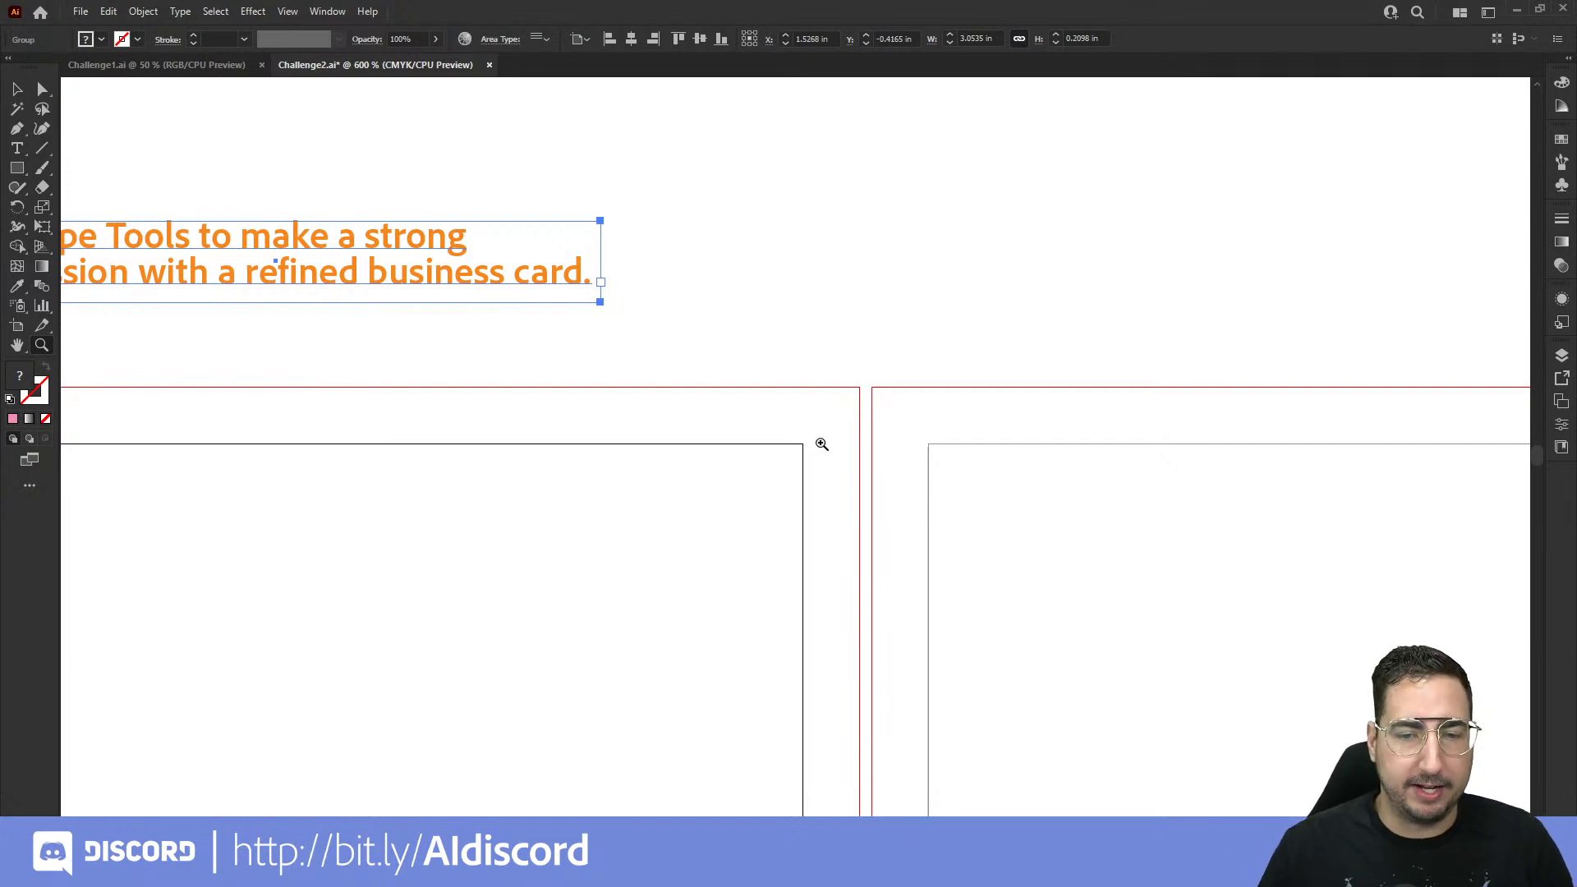
# Step: Zoom out, pan over to the pink Templeton Flowers logo, and zoom in on it
pyautogui.keyDown('alt'); pyautogui.click(792, 493); pyautogui.keyUp('alt')
pyautogui.keyDown('alt'); pyautogui.click(792, 493); pyautogui.keyUp('alt')
pyautogui.moveTo(838, 517); pyautogui.dragTo(797, 447)
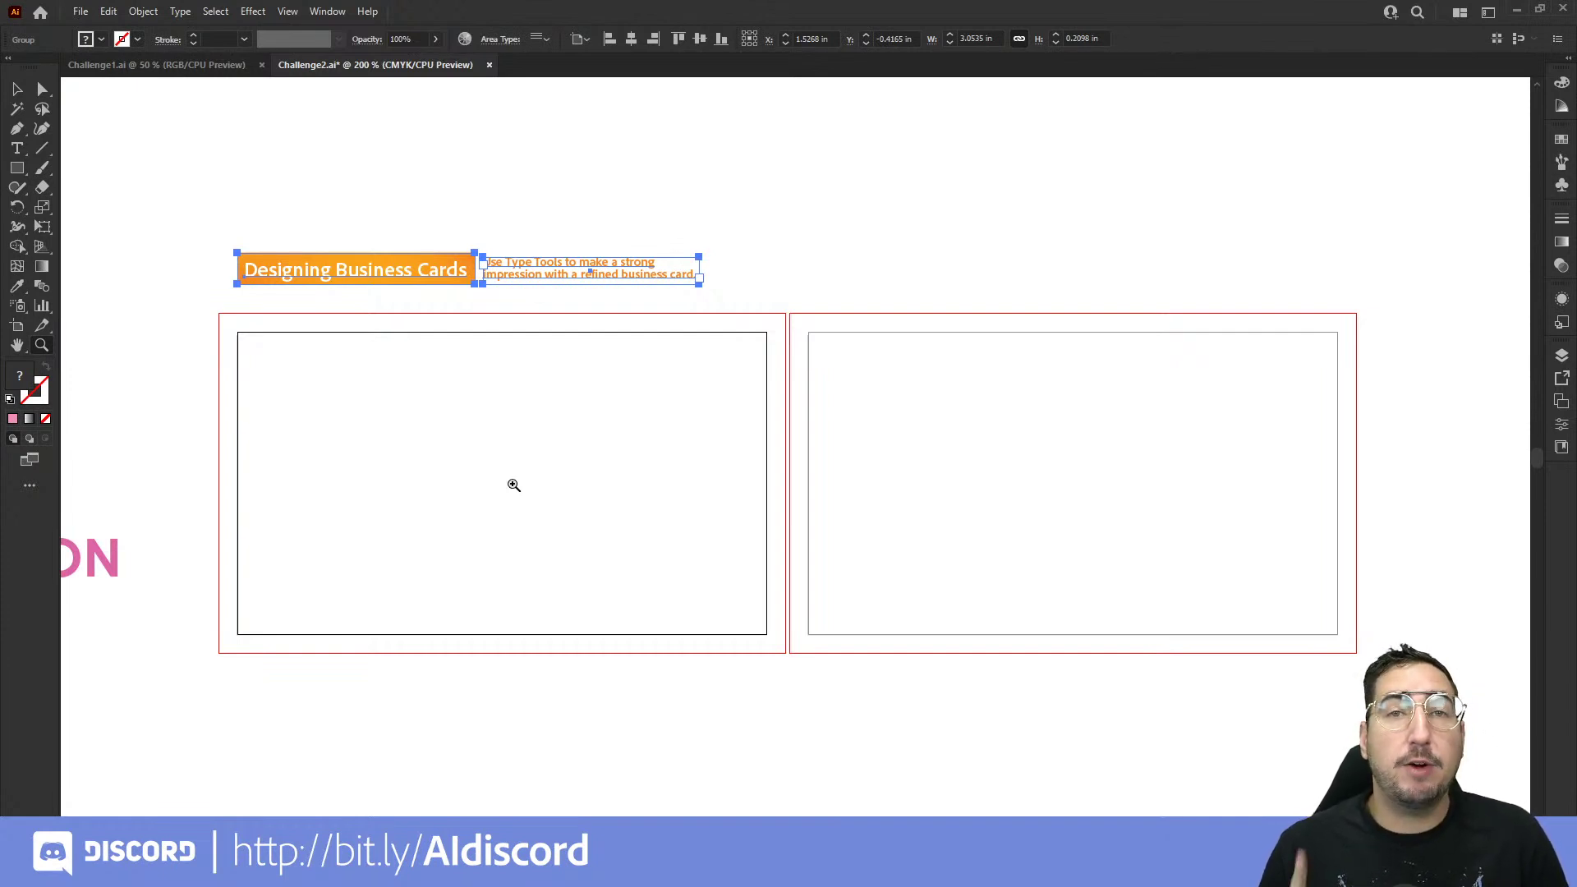
pyautogui.moveTo(384, 493); pyautogui.dragTo(1006, 401)
pyautogui.click(666, 402)
pyautogui.click(806, 424)
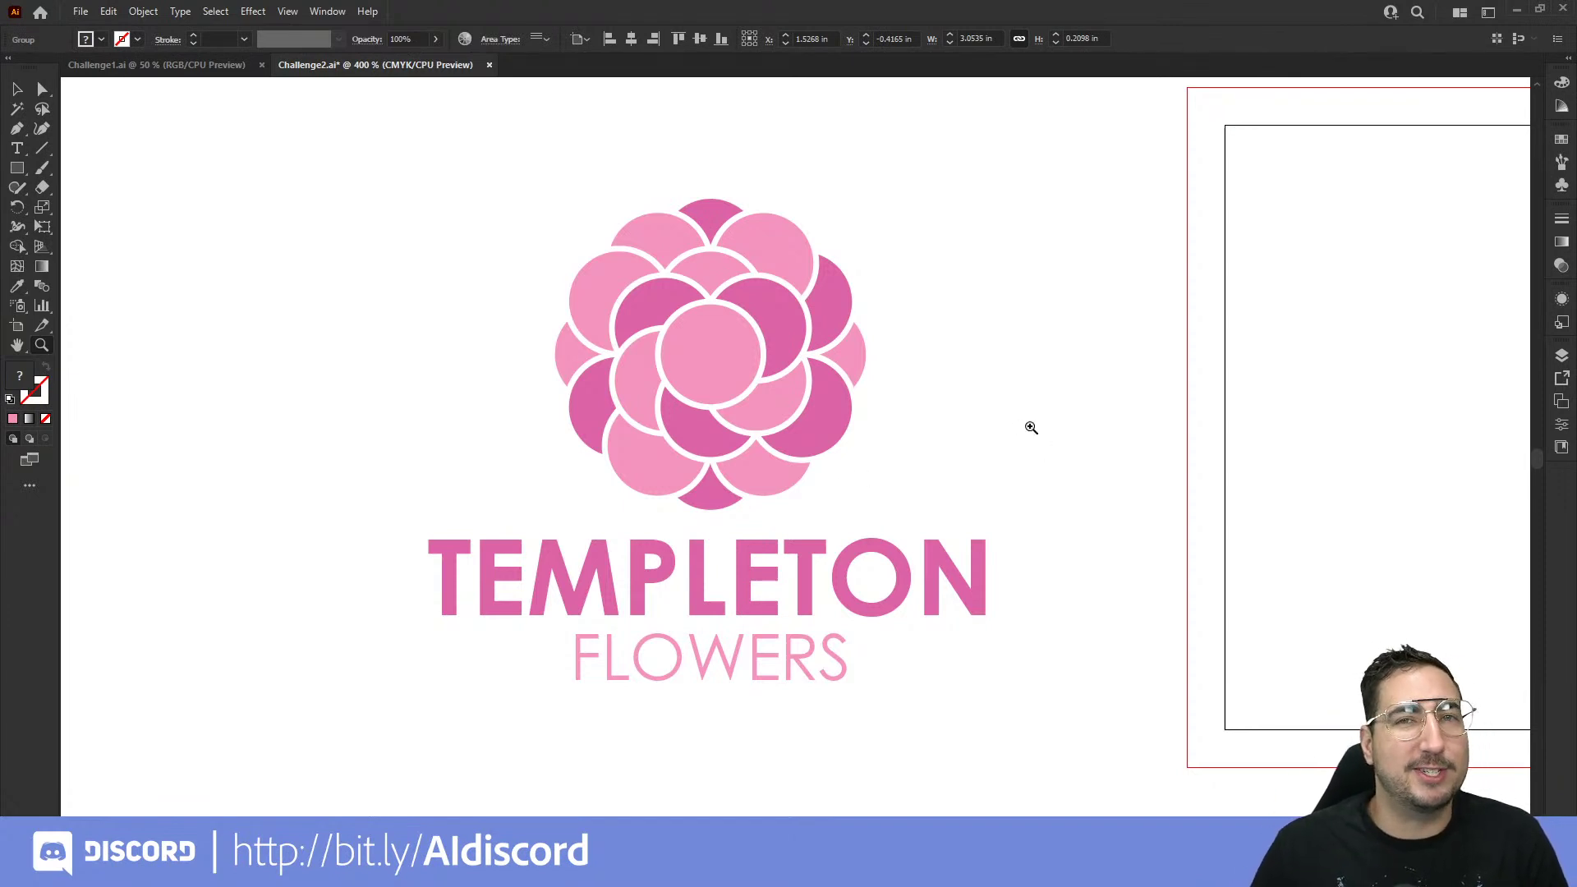
# Step: Pan back to frame the front card, deselect the title text, and switch to the Type tool
pyautogui.moveTo(1076, 454); pyautogui.dragTo(232, 461)
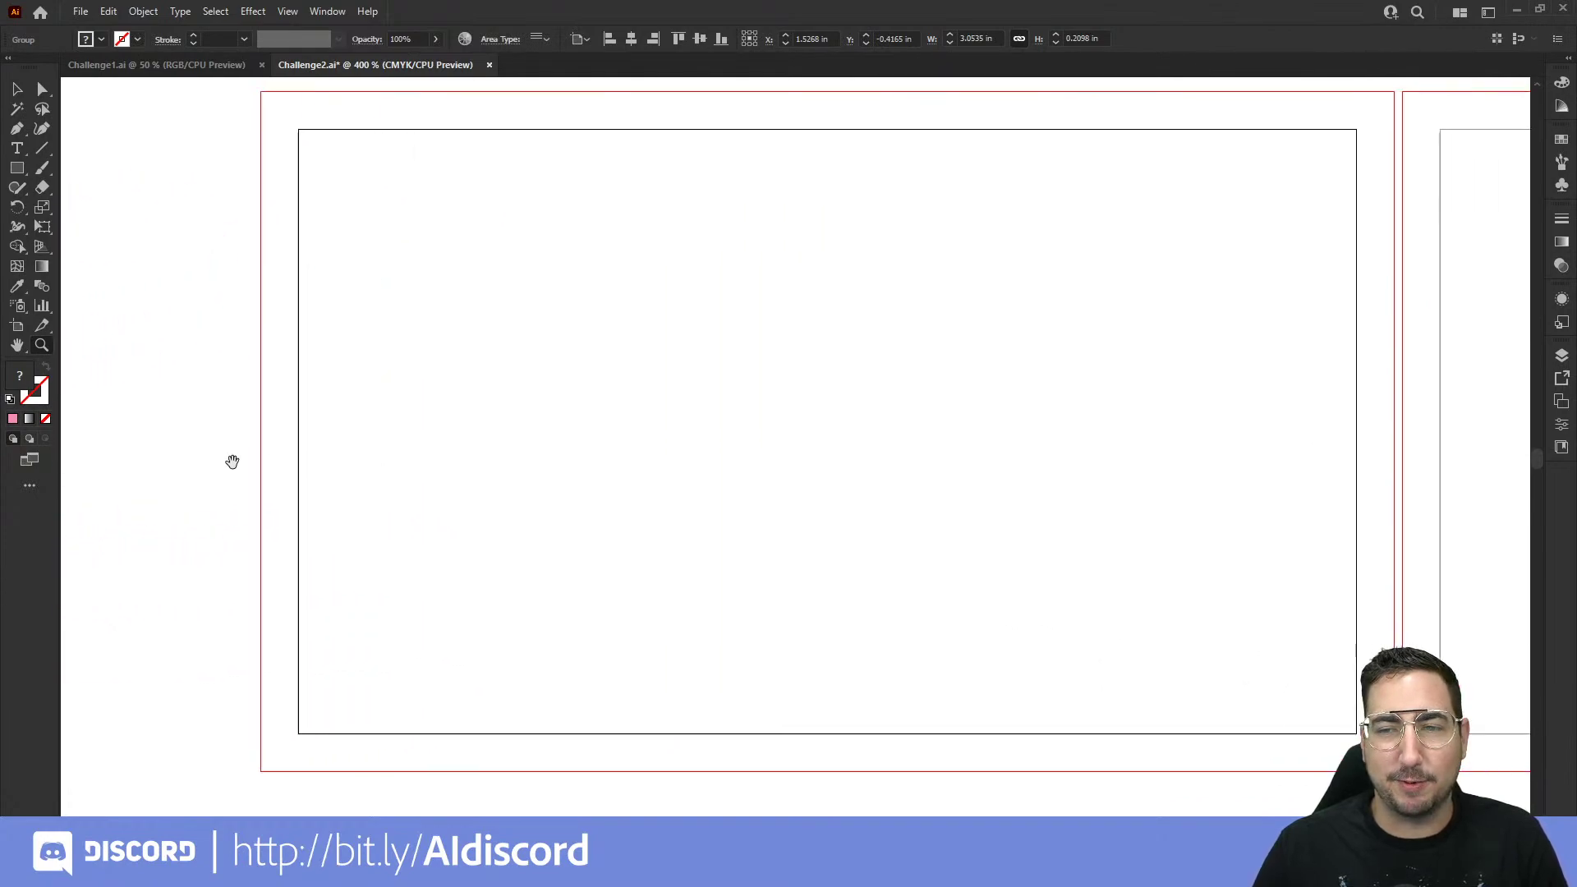
pyautogui.keyDown('alt'); pyautogui.click(864, 427); pyautogui.keyUp('alt')
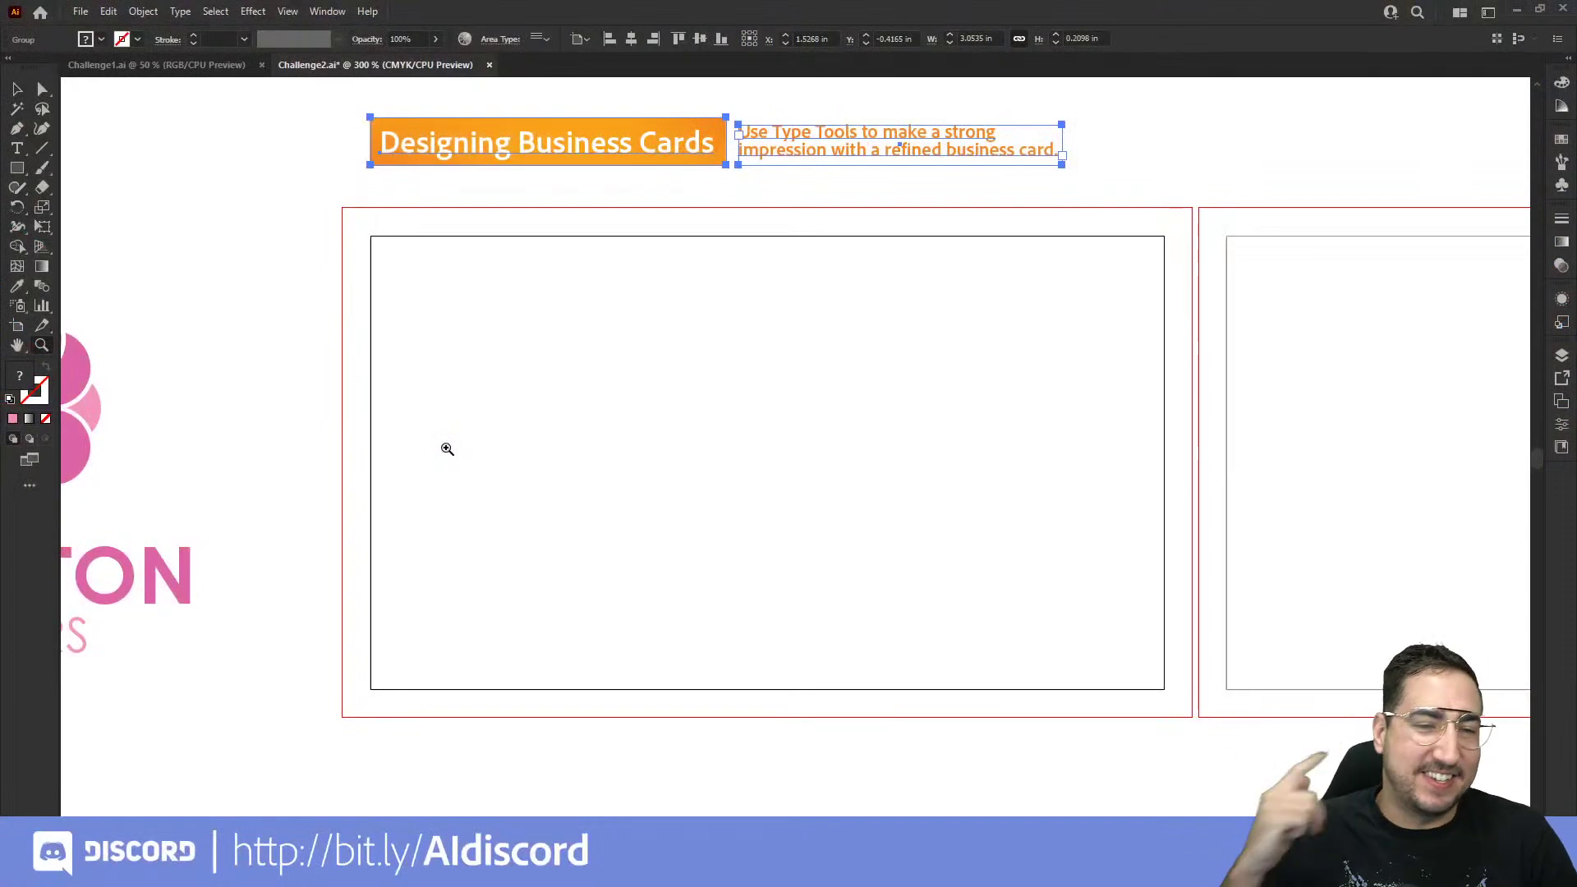
pyautogui.press('v')
pyautogui.click(623, 419)
pyautogui.moveTo(624, 419); pyautogui.dragTo(548, 402)
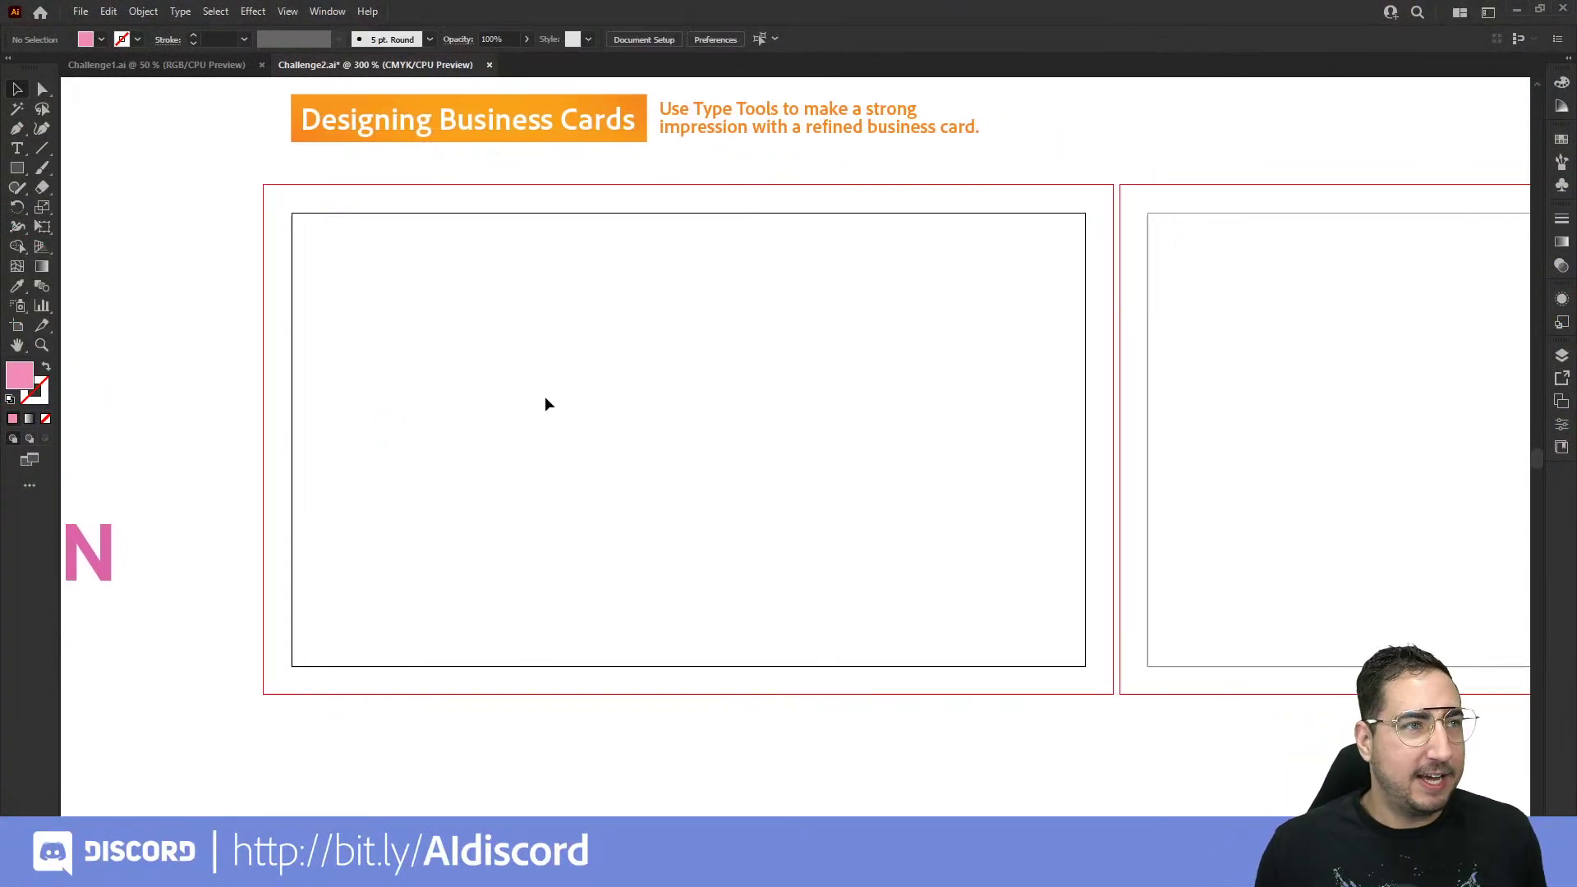
pyautogui.press('t')
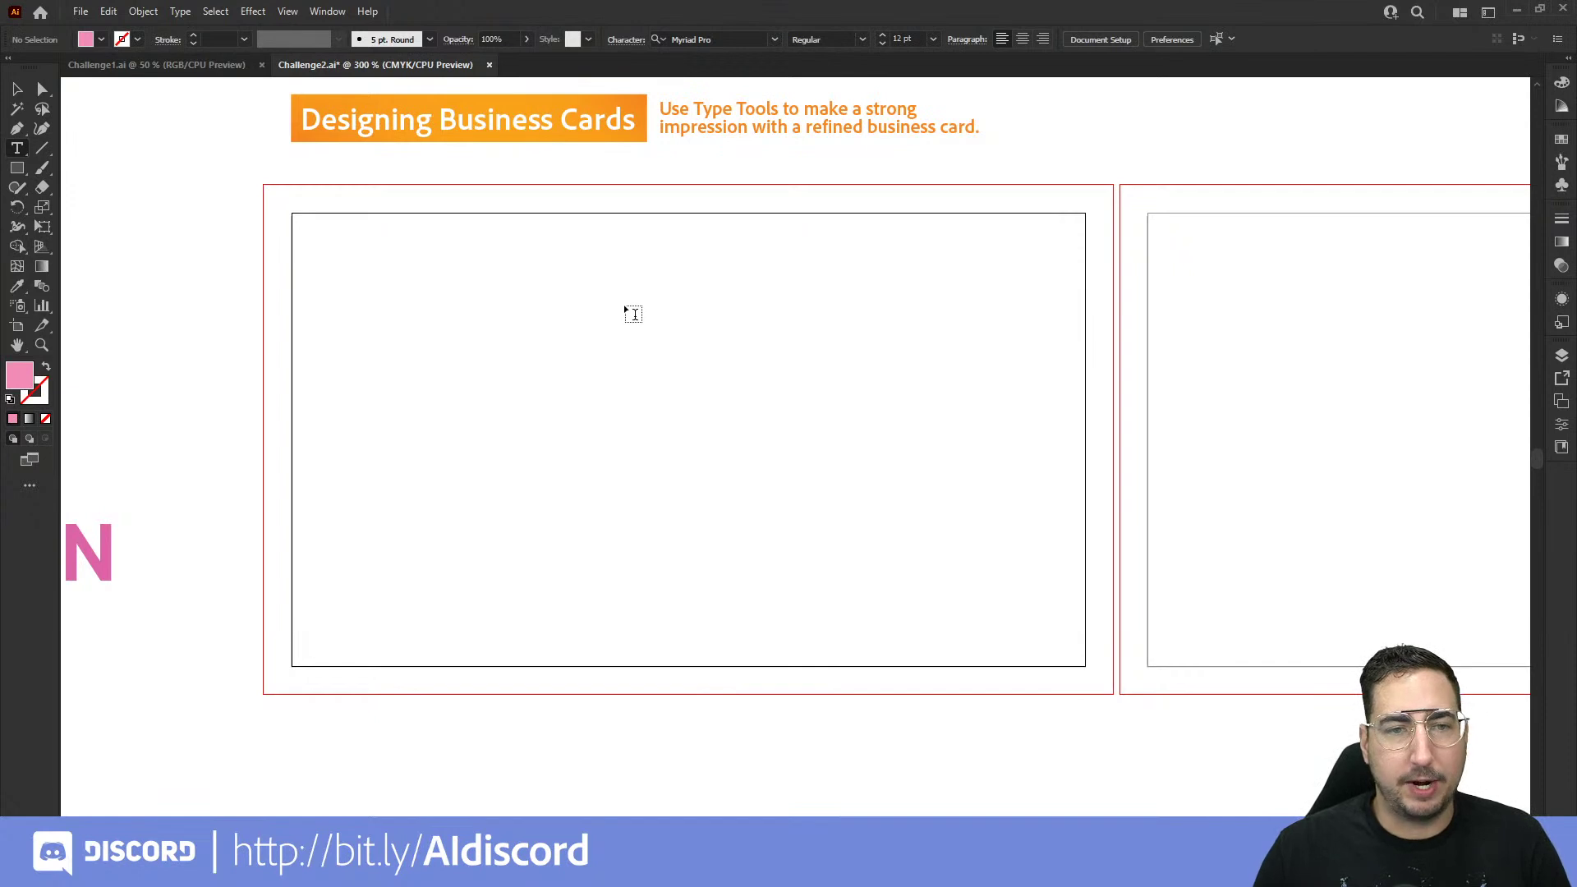
# Step: Place a centre-aligned text object on the front card reading 'First Name Last Name'
pyautogui.click(624, 308)
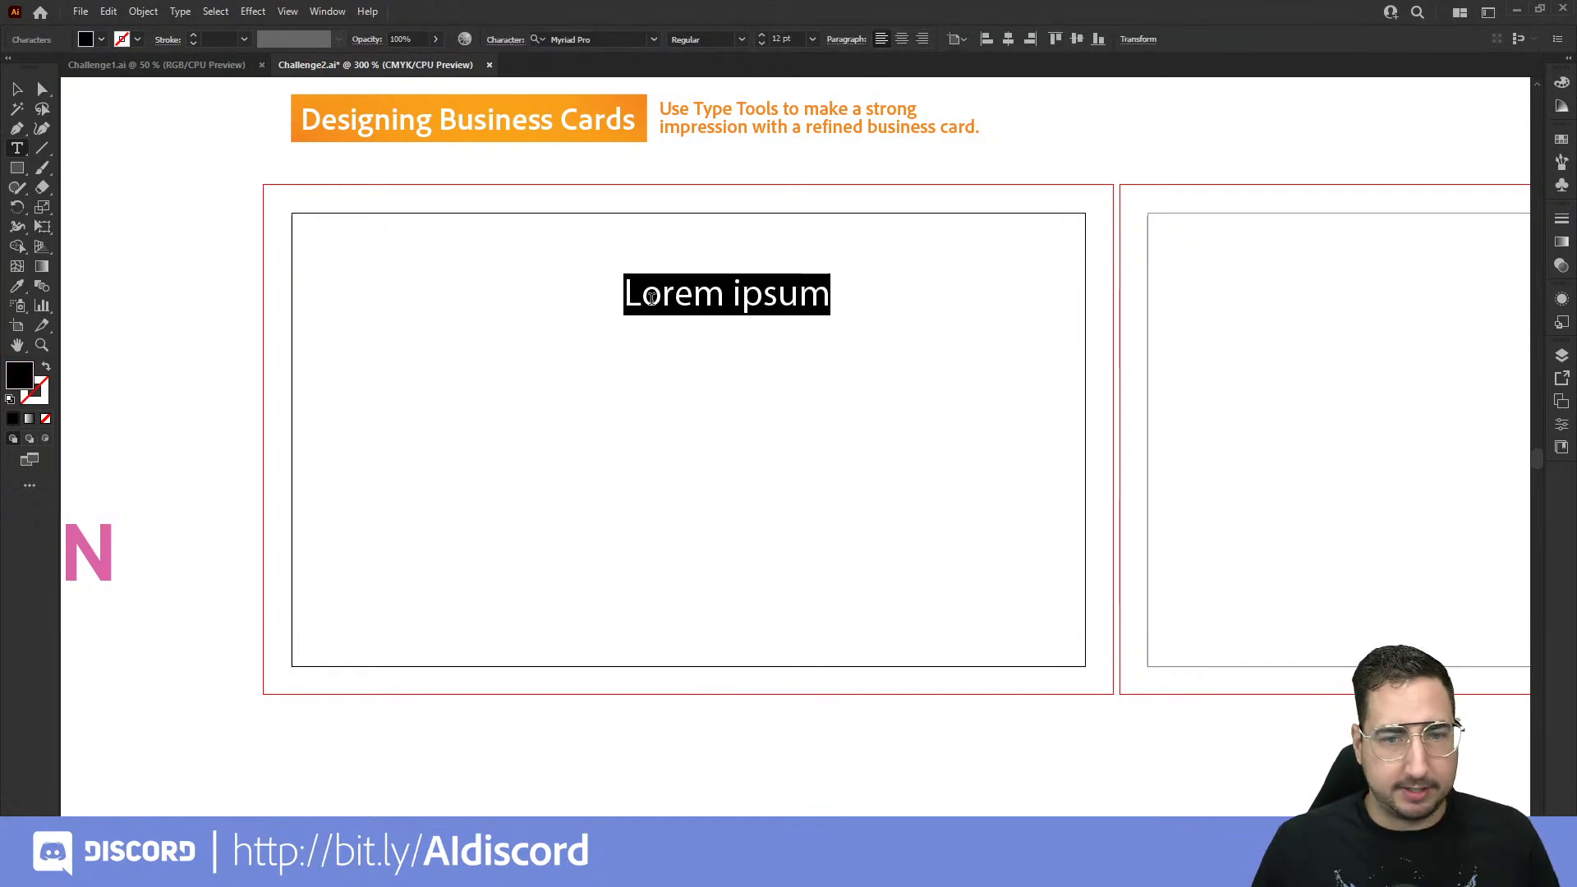
pyautogui.click(901, 40)
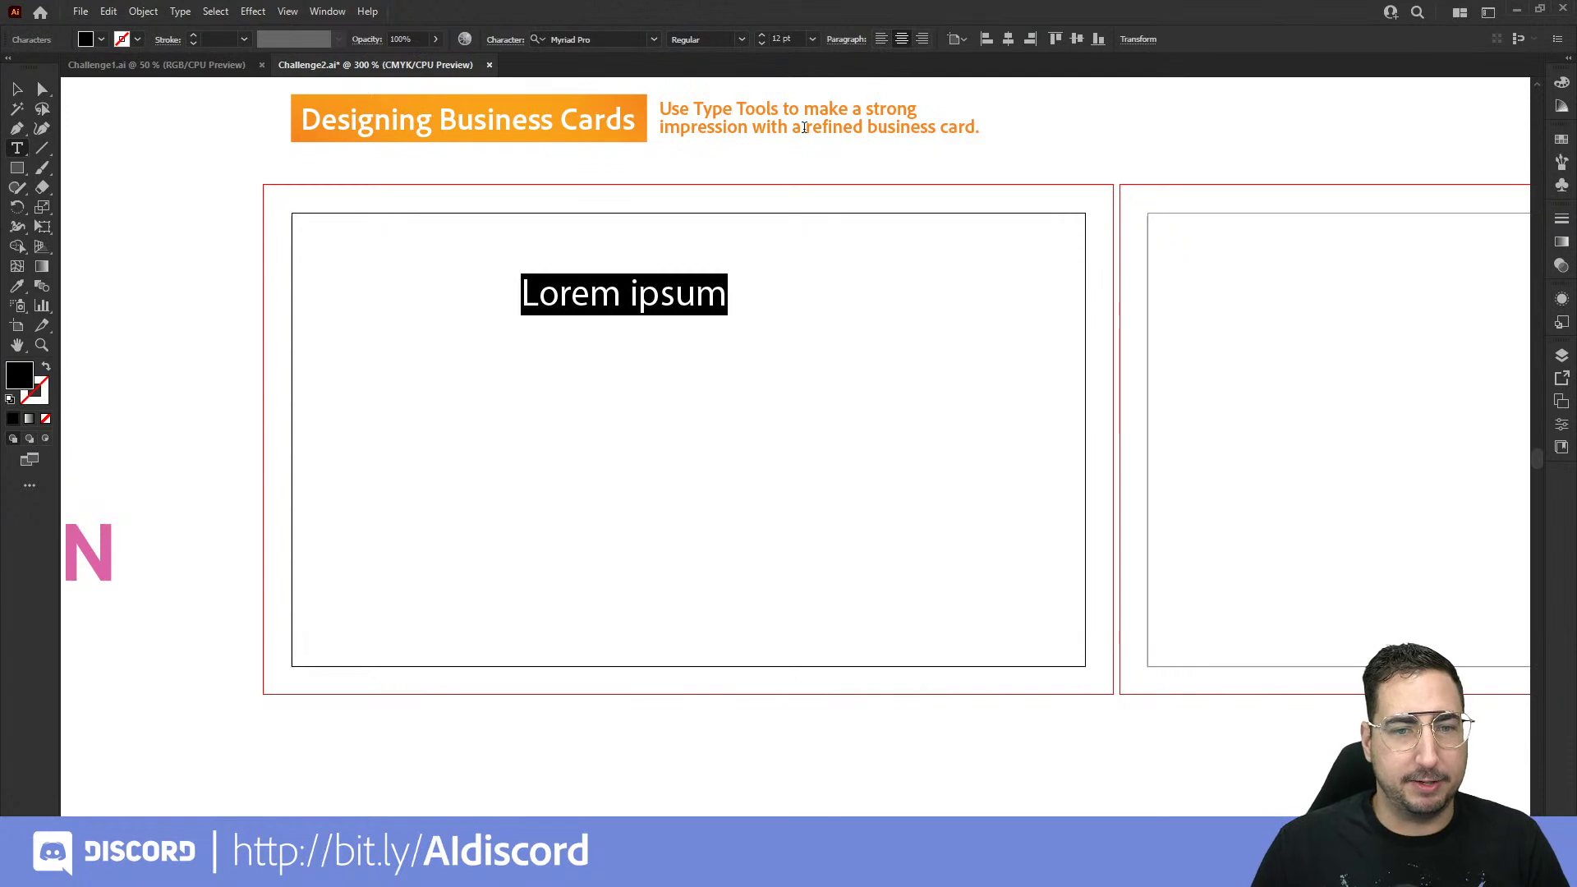
pyautogui.tripleClick(647, 286)
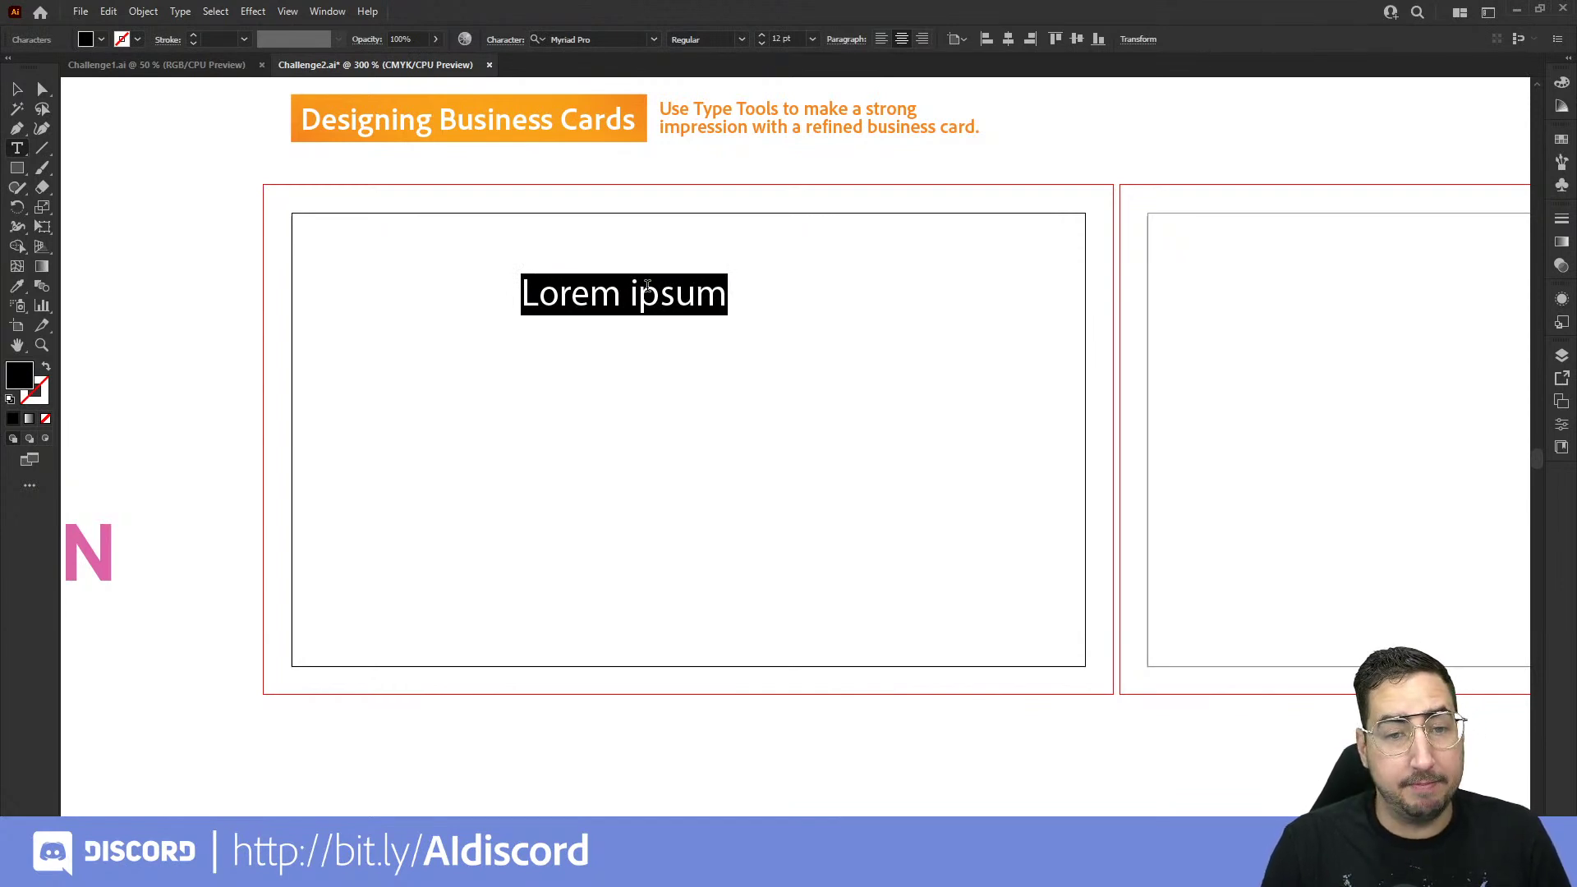
pyautogui.write('First Name ')
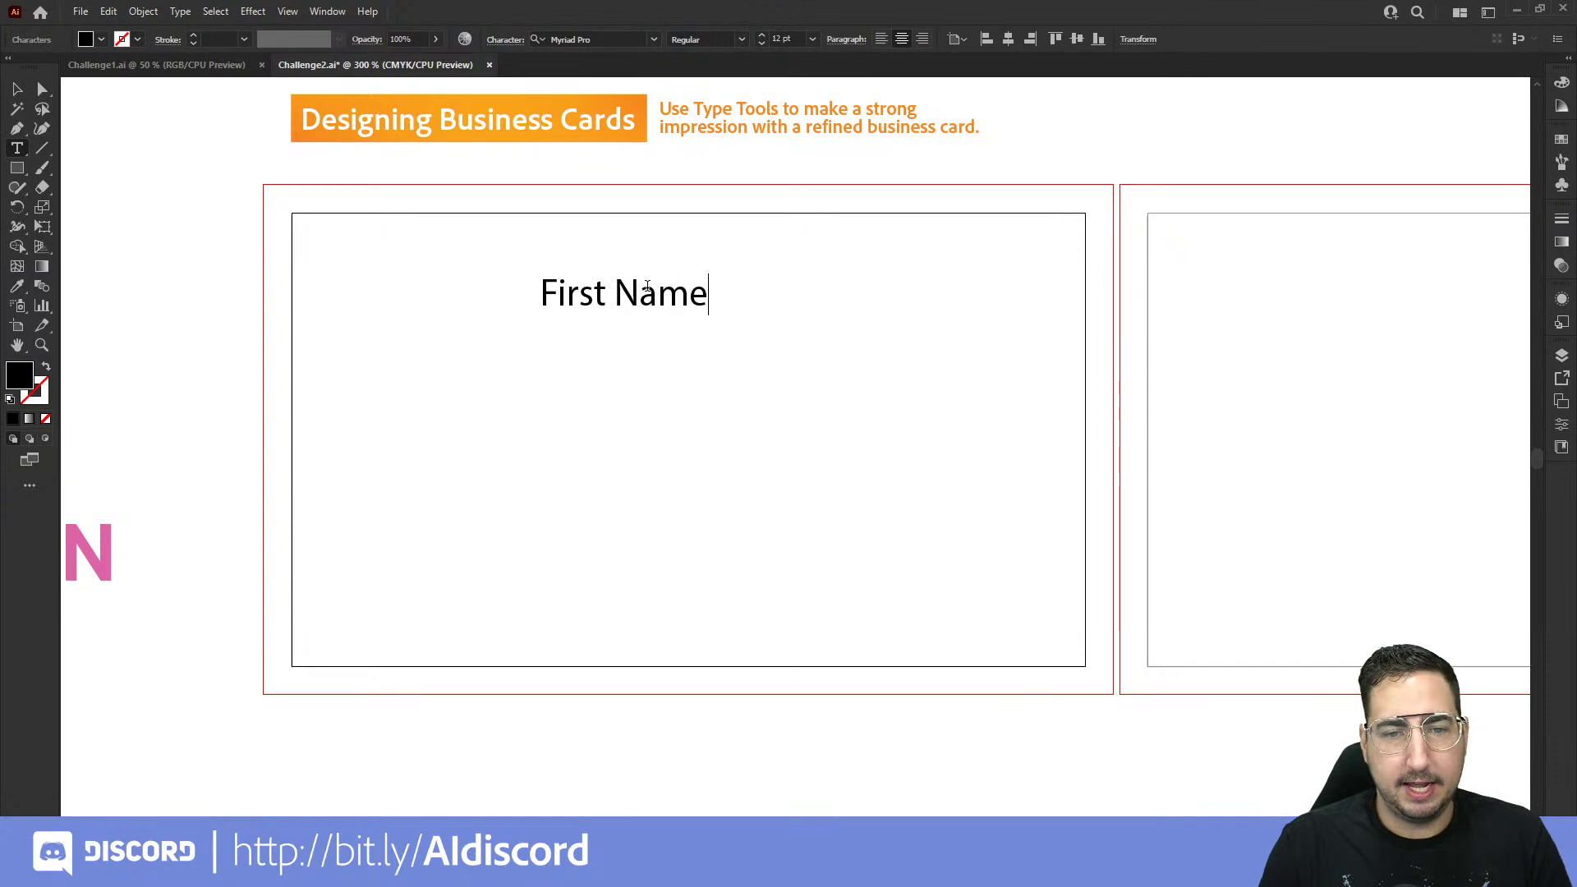
pyautogui.write('Last Name')
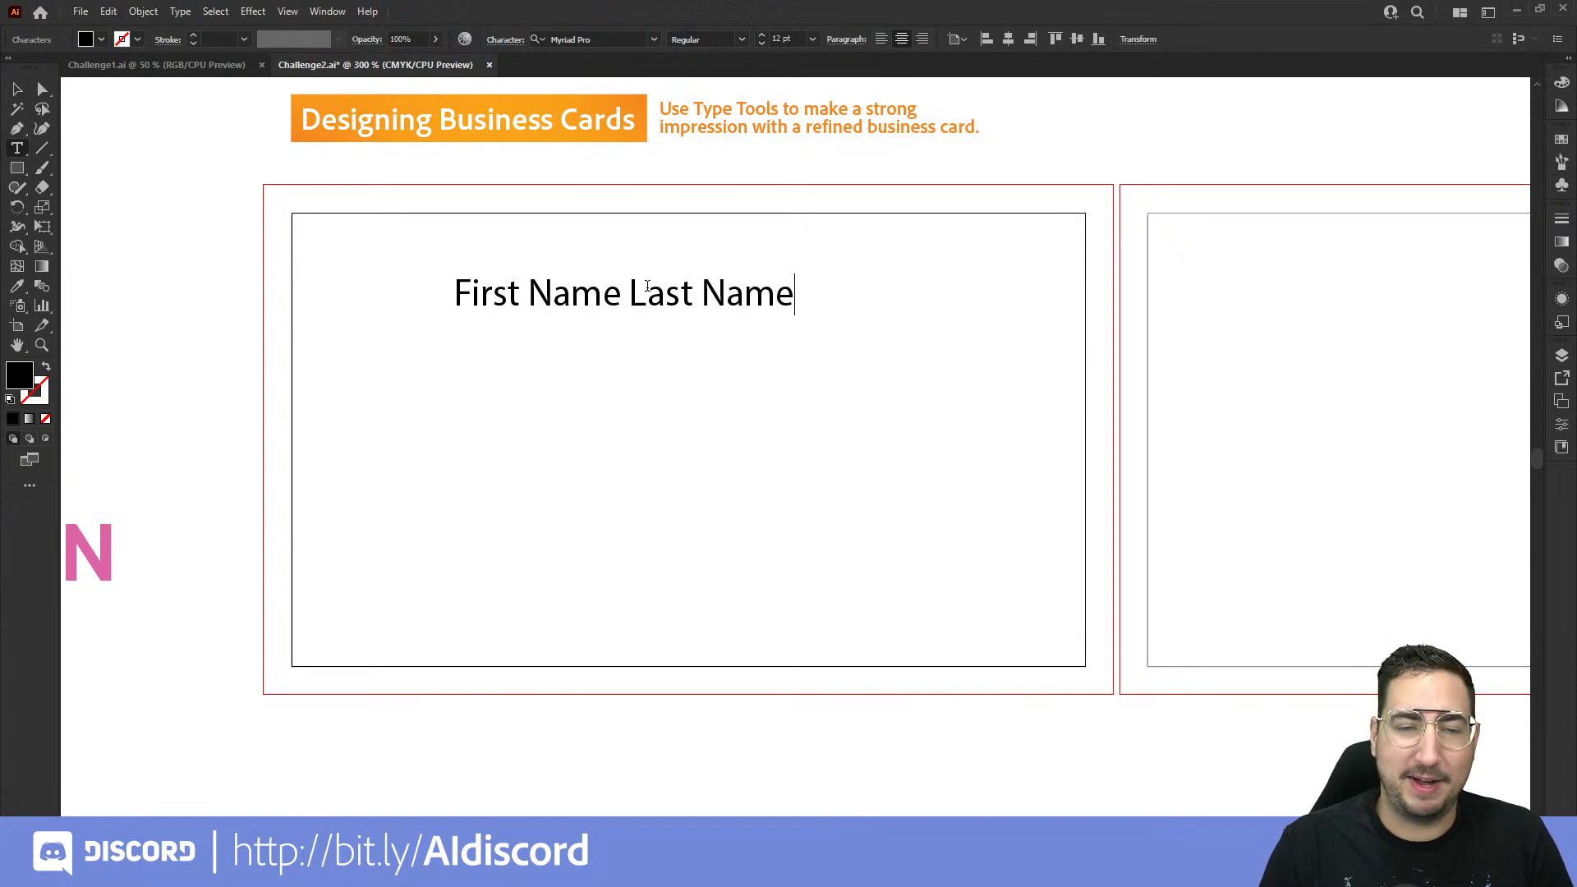
# Step: Add the lines 'Address', 'Phone Number' and 'Website' below the name
pyautogui.press('Return')
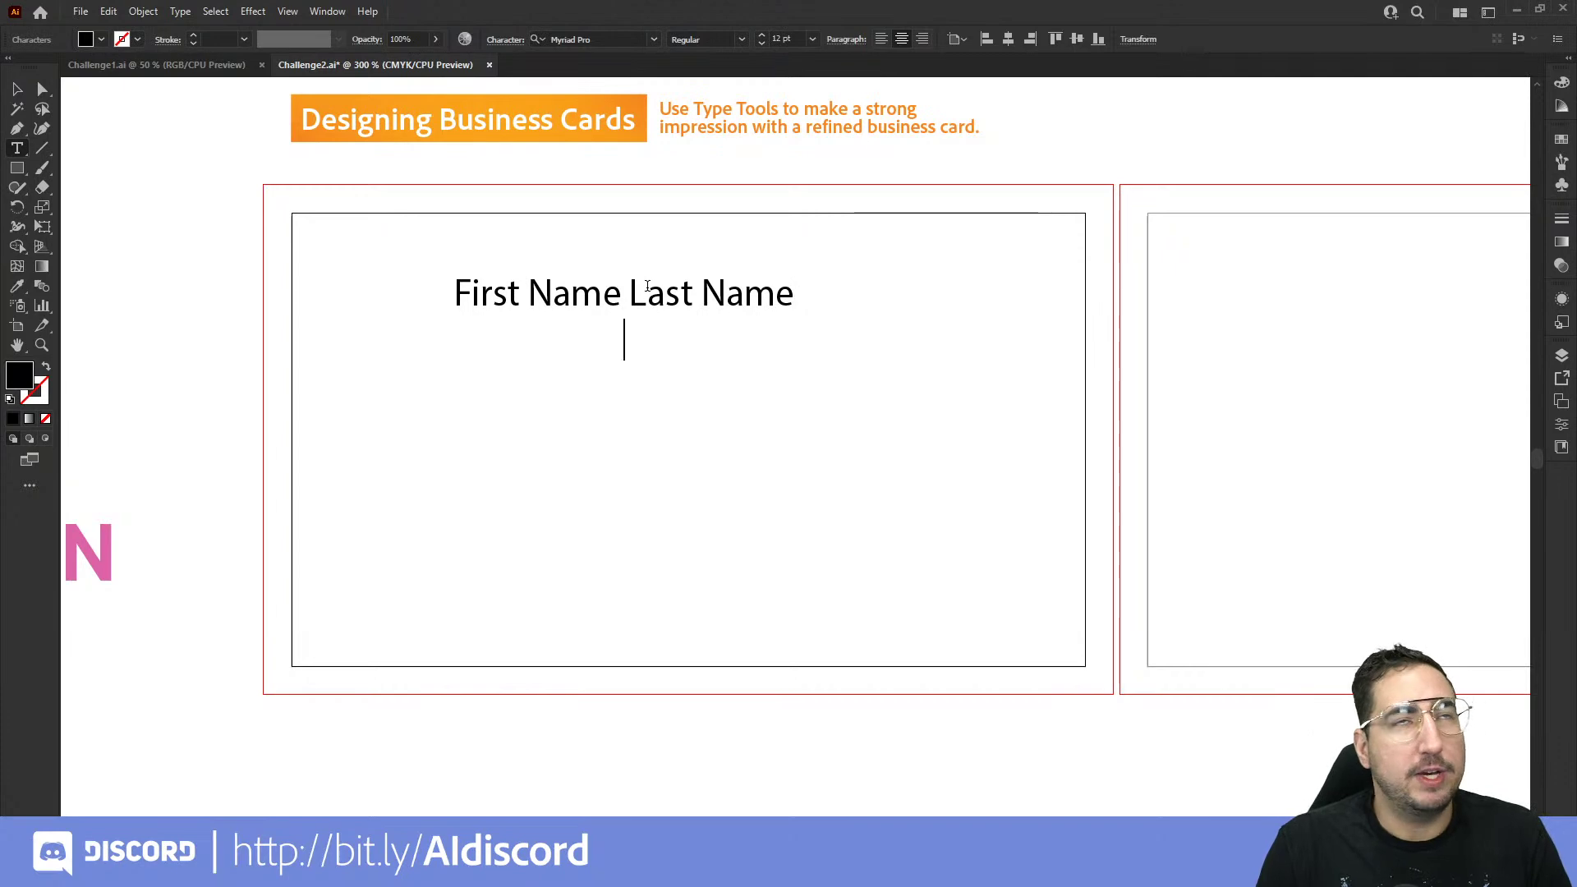
pyautogui.write('Address')
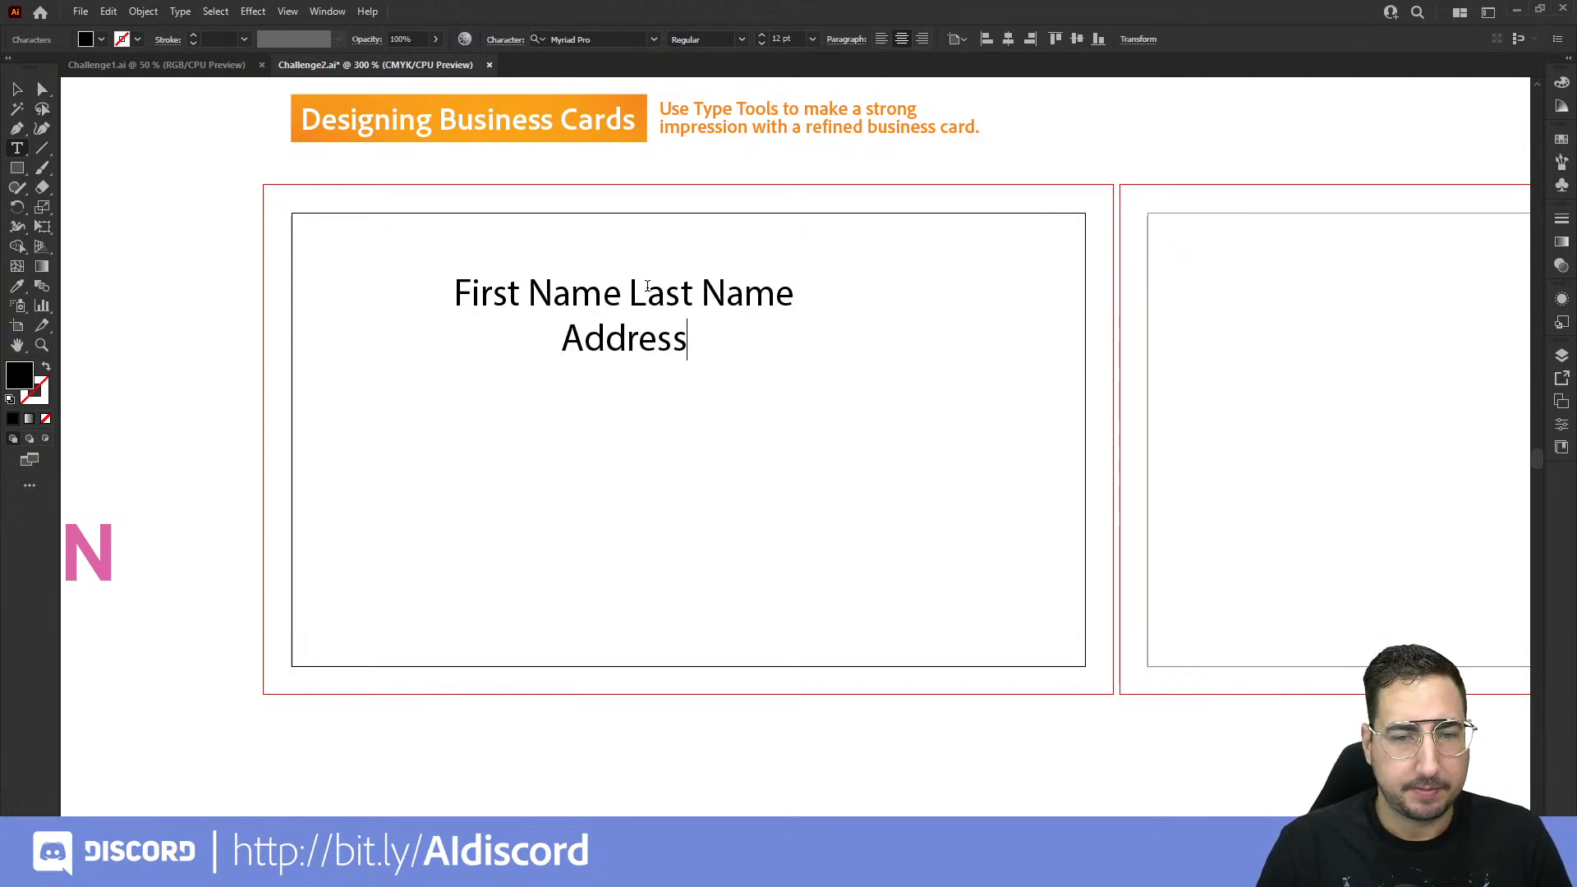
pyautogui.press('Return')
pyautogui.write('Phoone')
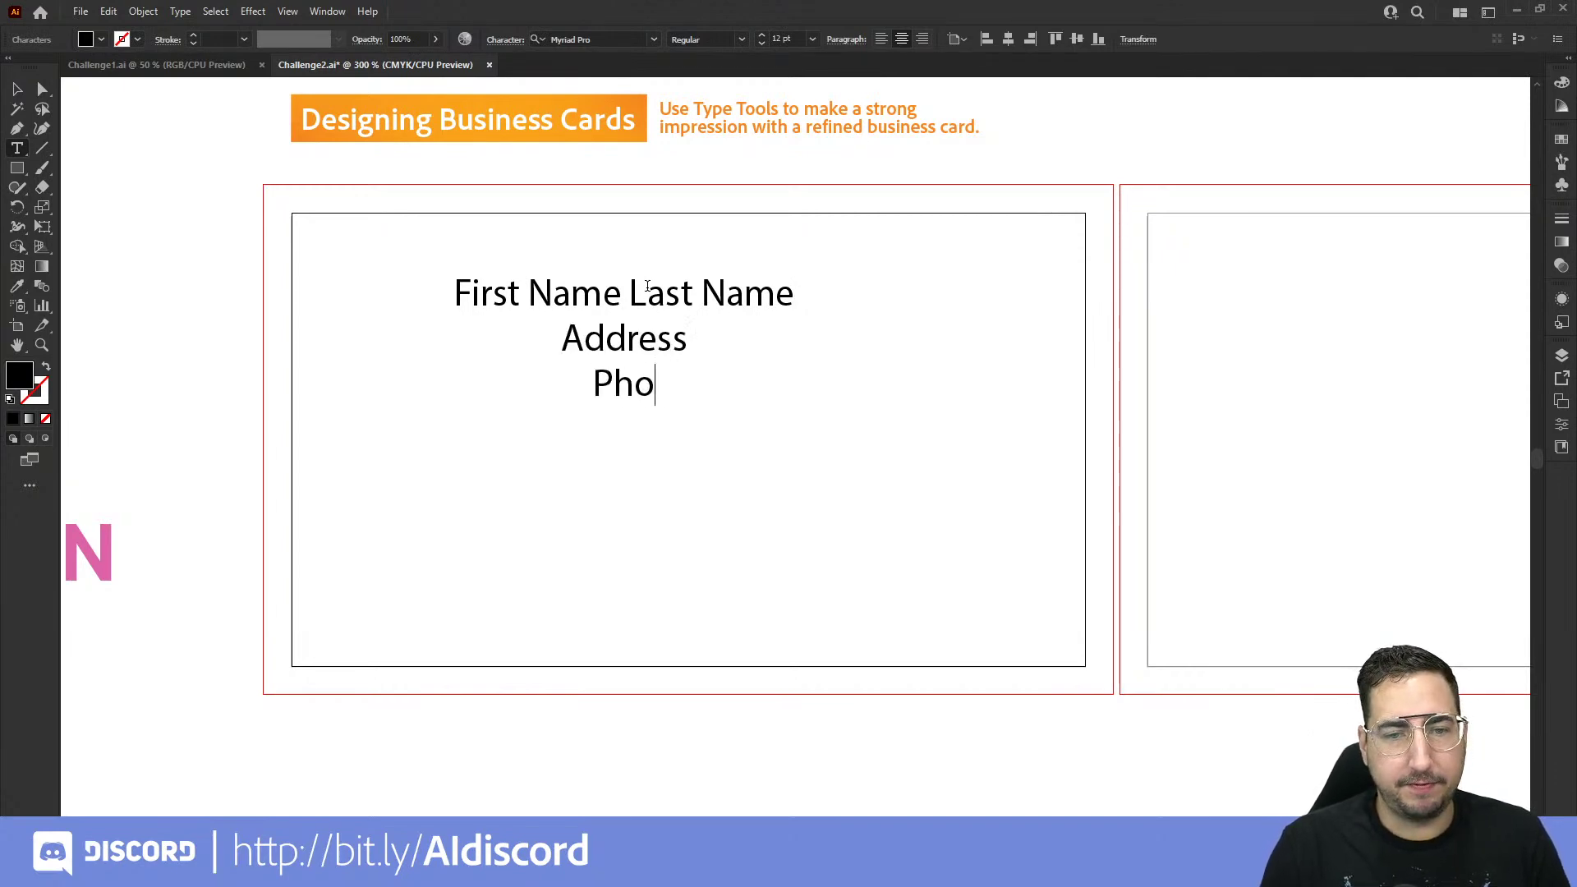
pyautogui.press('BackSpace')
pyautogui.press('BackSpace')
pyautogui.press('BackSpace')
pyautogui.write('ne Number')
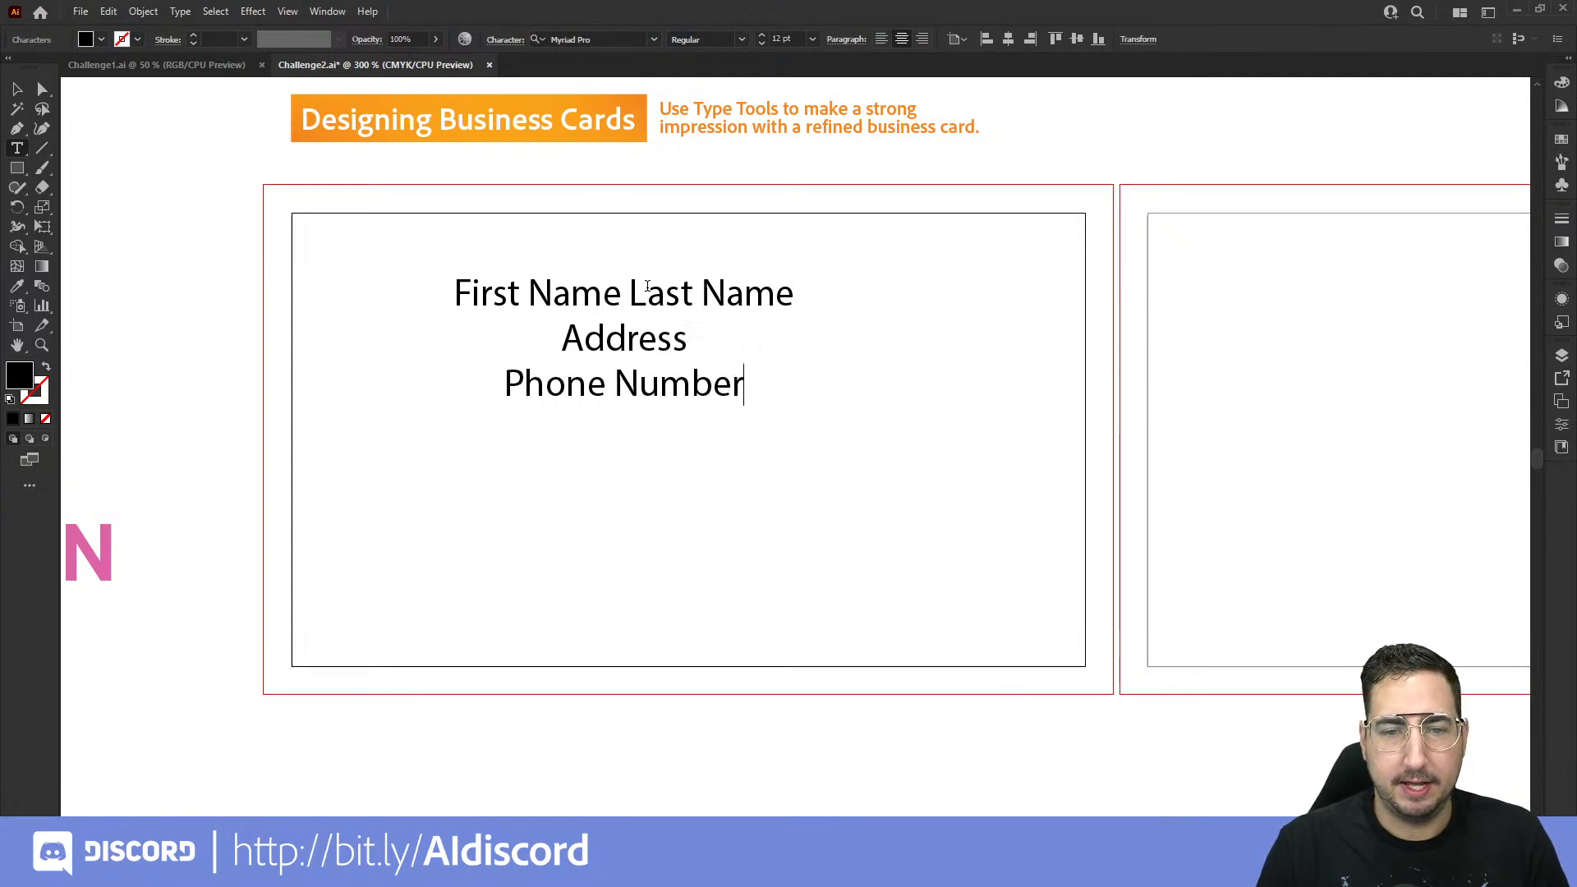
pyautogui.press('Return')
pyautogui.write('Website')
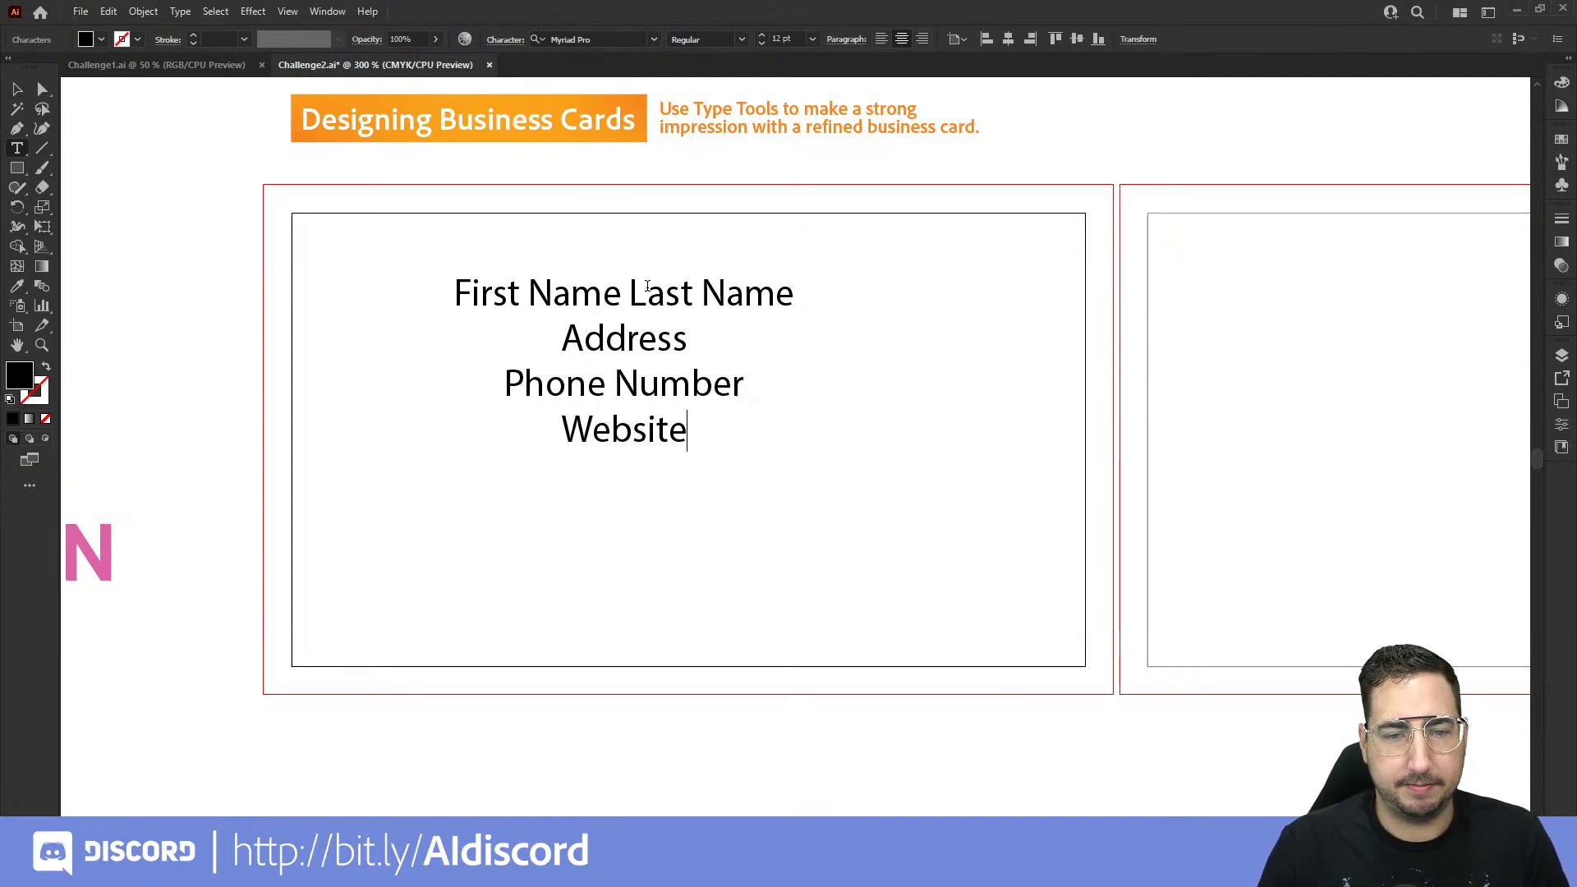
pyautogui.click(17, 89)
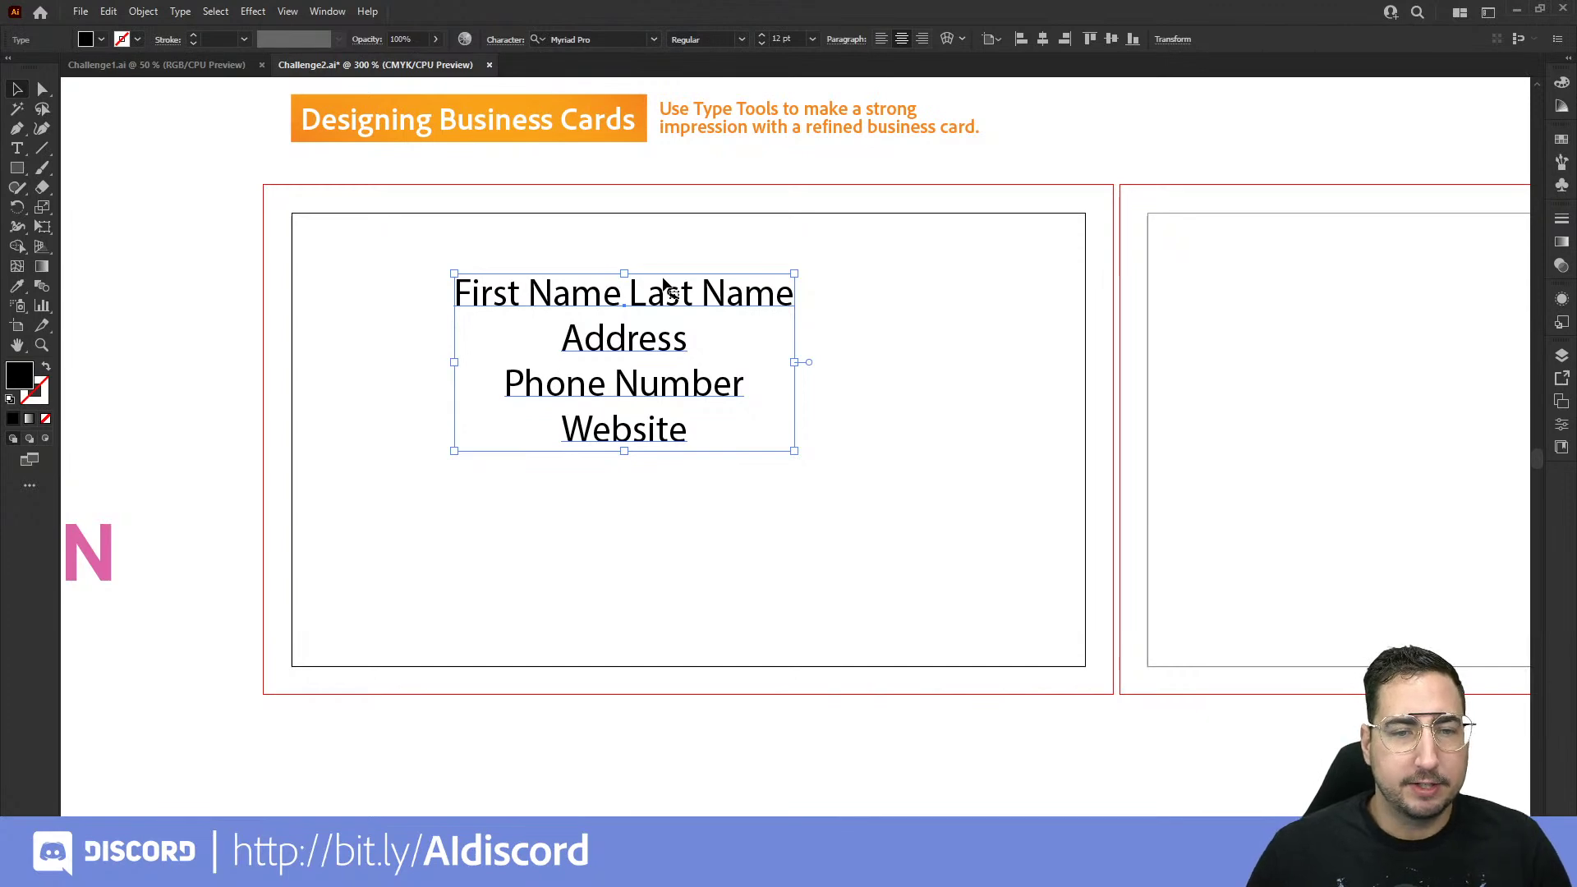
# Step: Scale the contact text to about 150% and centre it horizontally and vertically on the artboard
pyautogui.click(392, 281)
pyautogui.moveTo(771, 444); pyautogui.dragTo(872, 520)
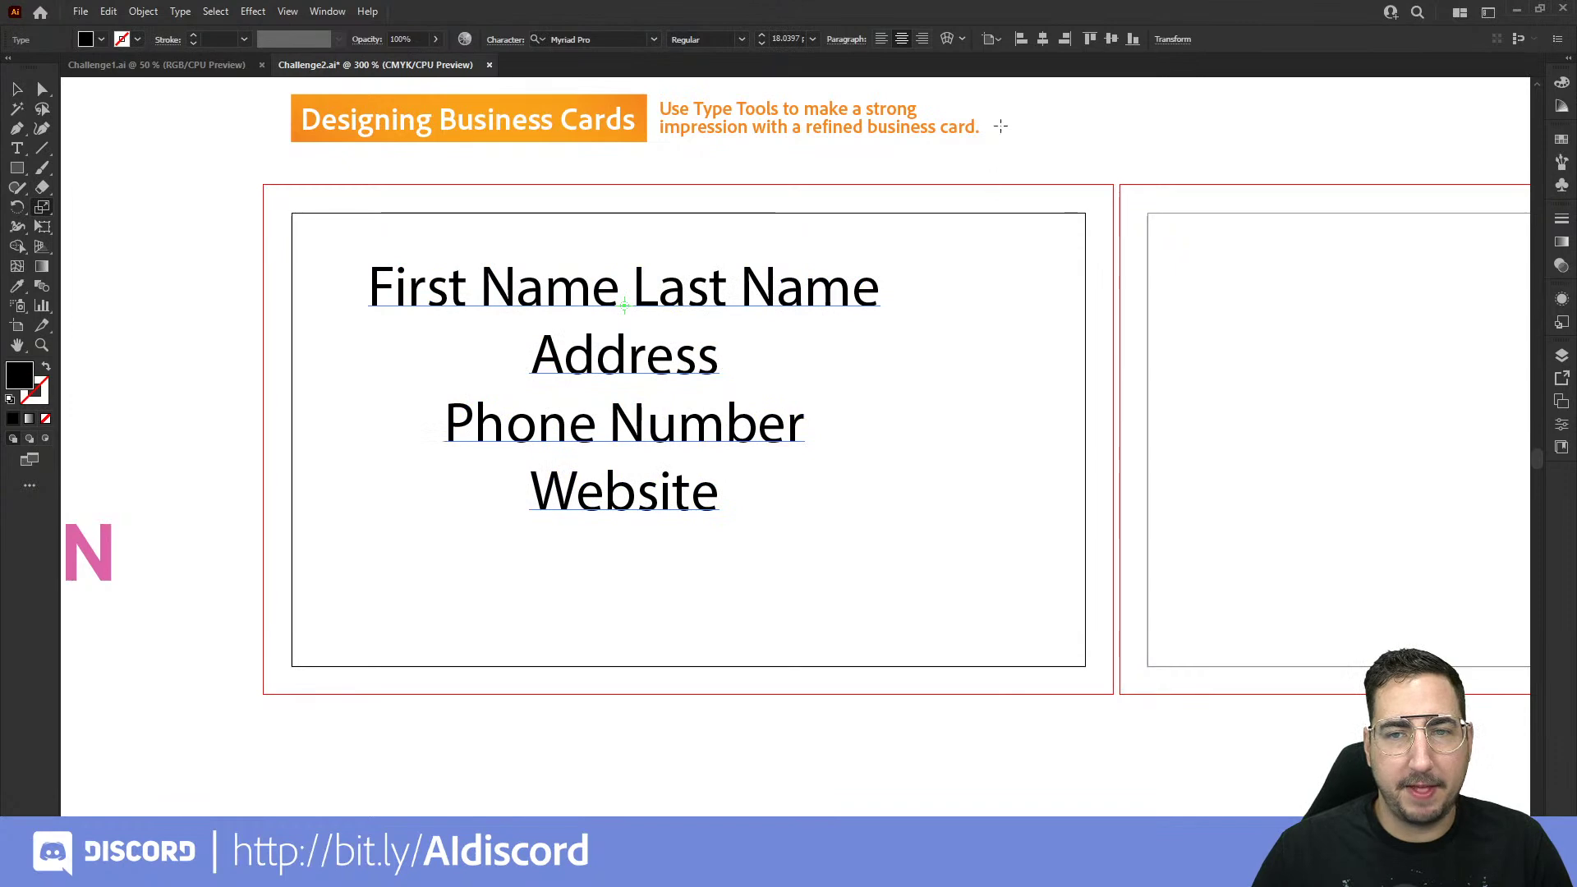
pyautogui.click(1042, 38)
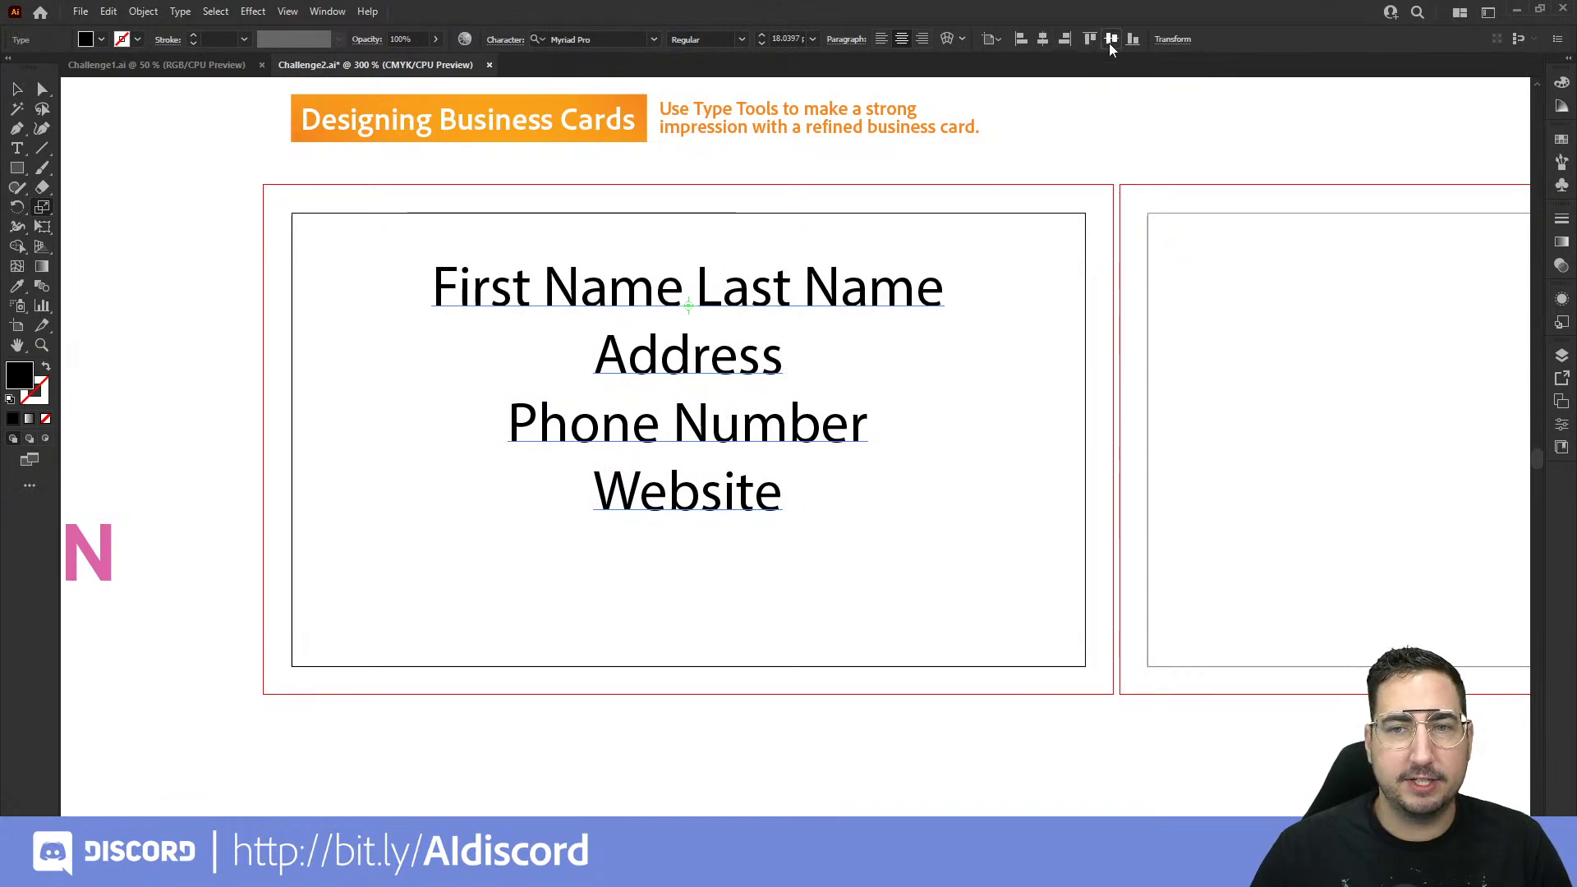
pyautogui.click(1111, 39)
# Step: Reselect the contact text and pan so the pink logo is in view
pyautogui.press('v')
pyautogui.click(973, 233)
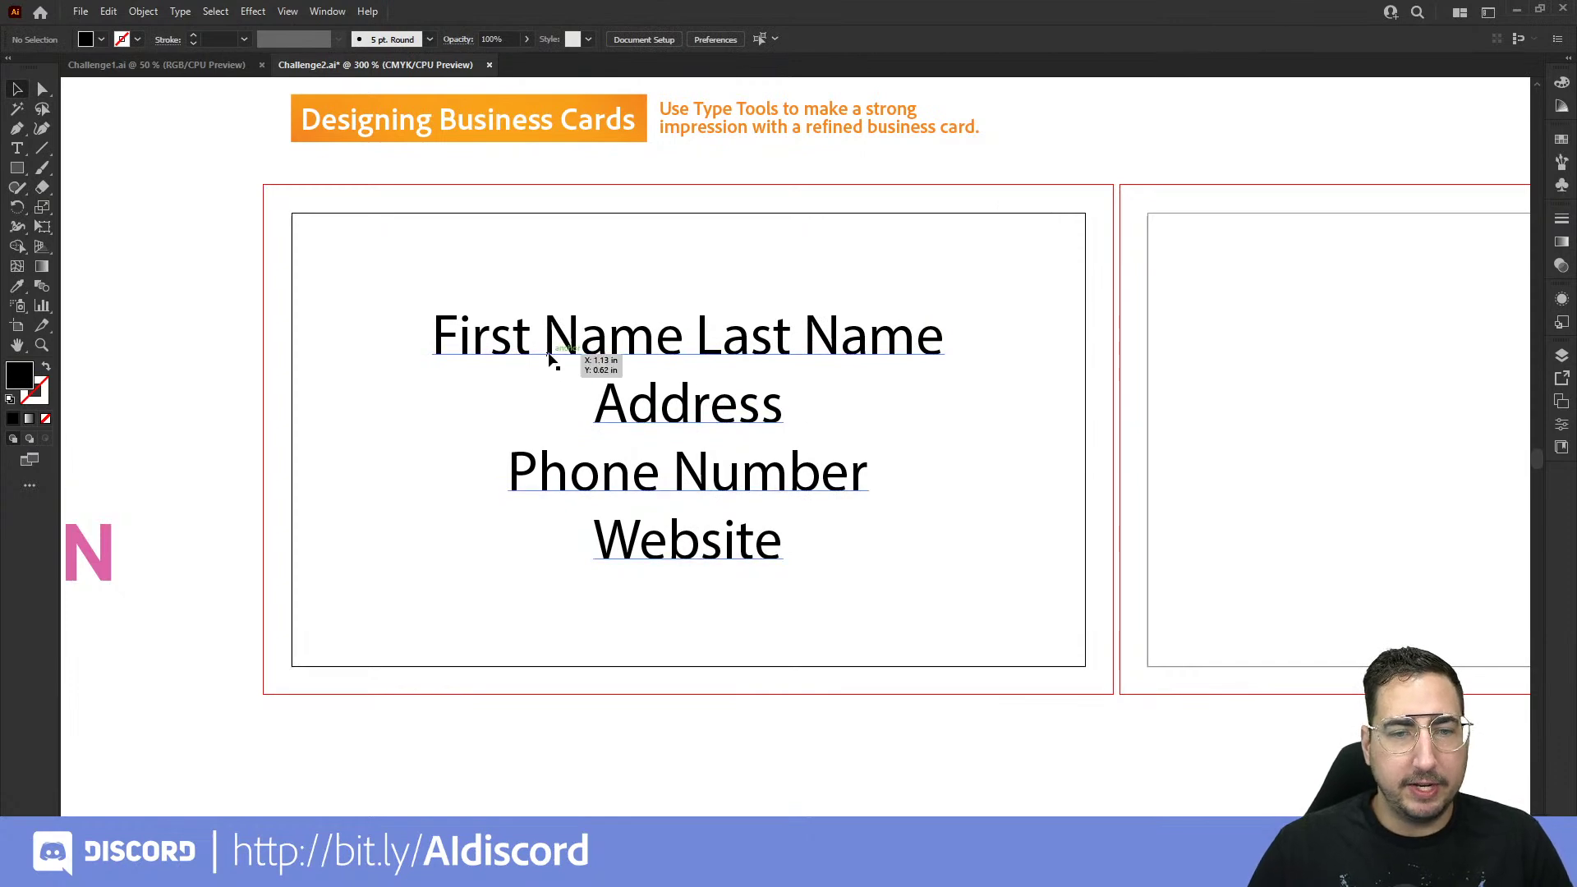
pyautogui.click(579, 347)
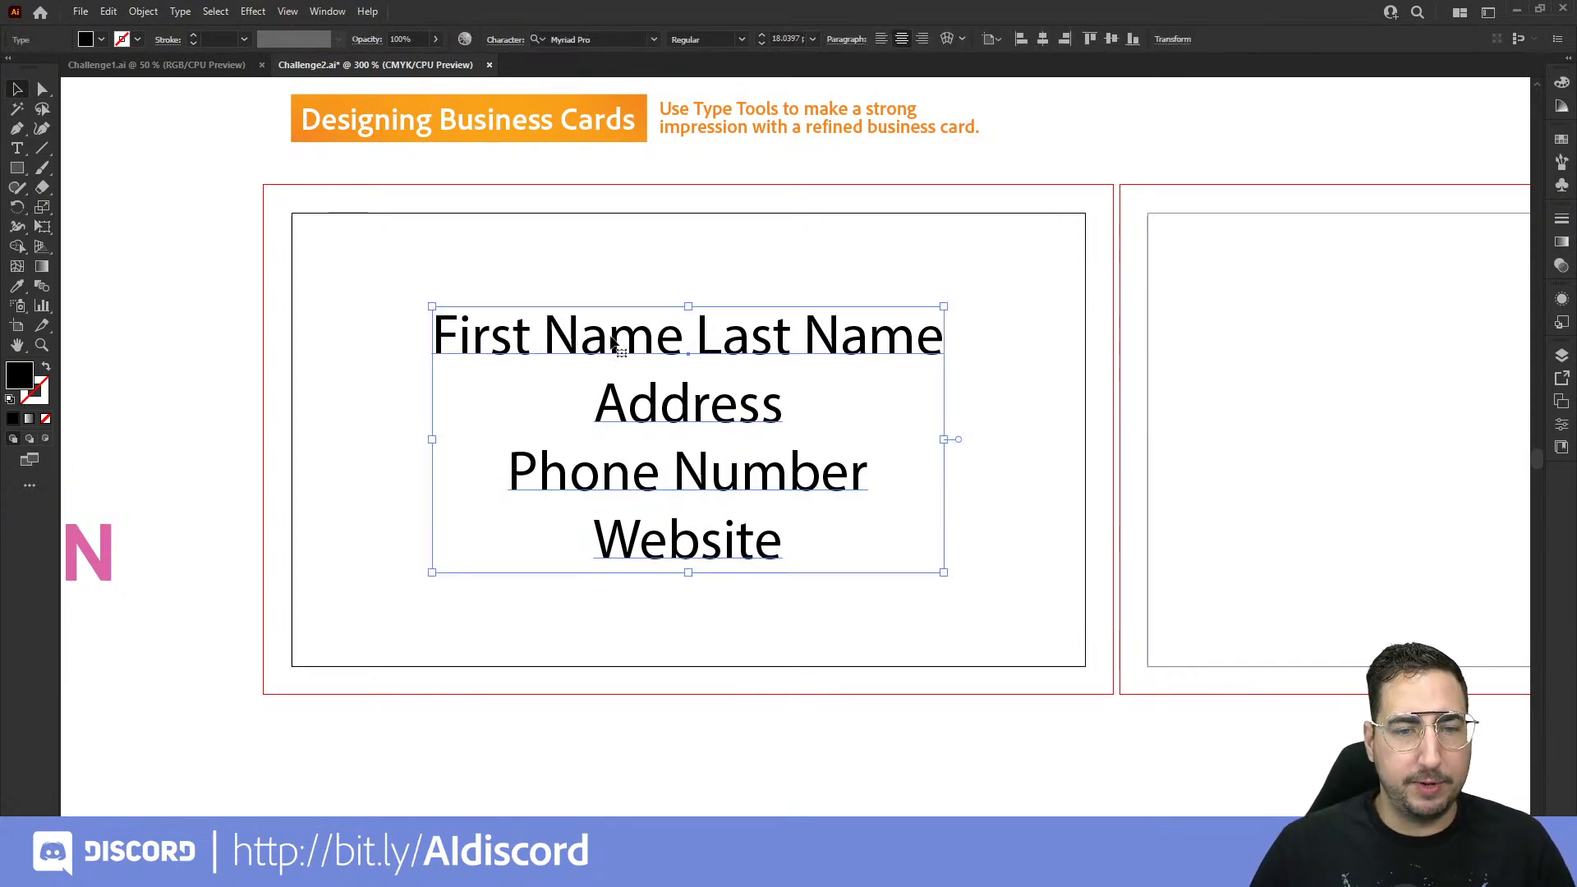
pyautogui.moveTo(534, 366); pyautogui.dragTo(733, 376)
pyautogui.click(17, 287)
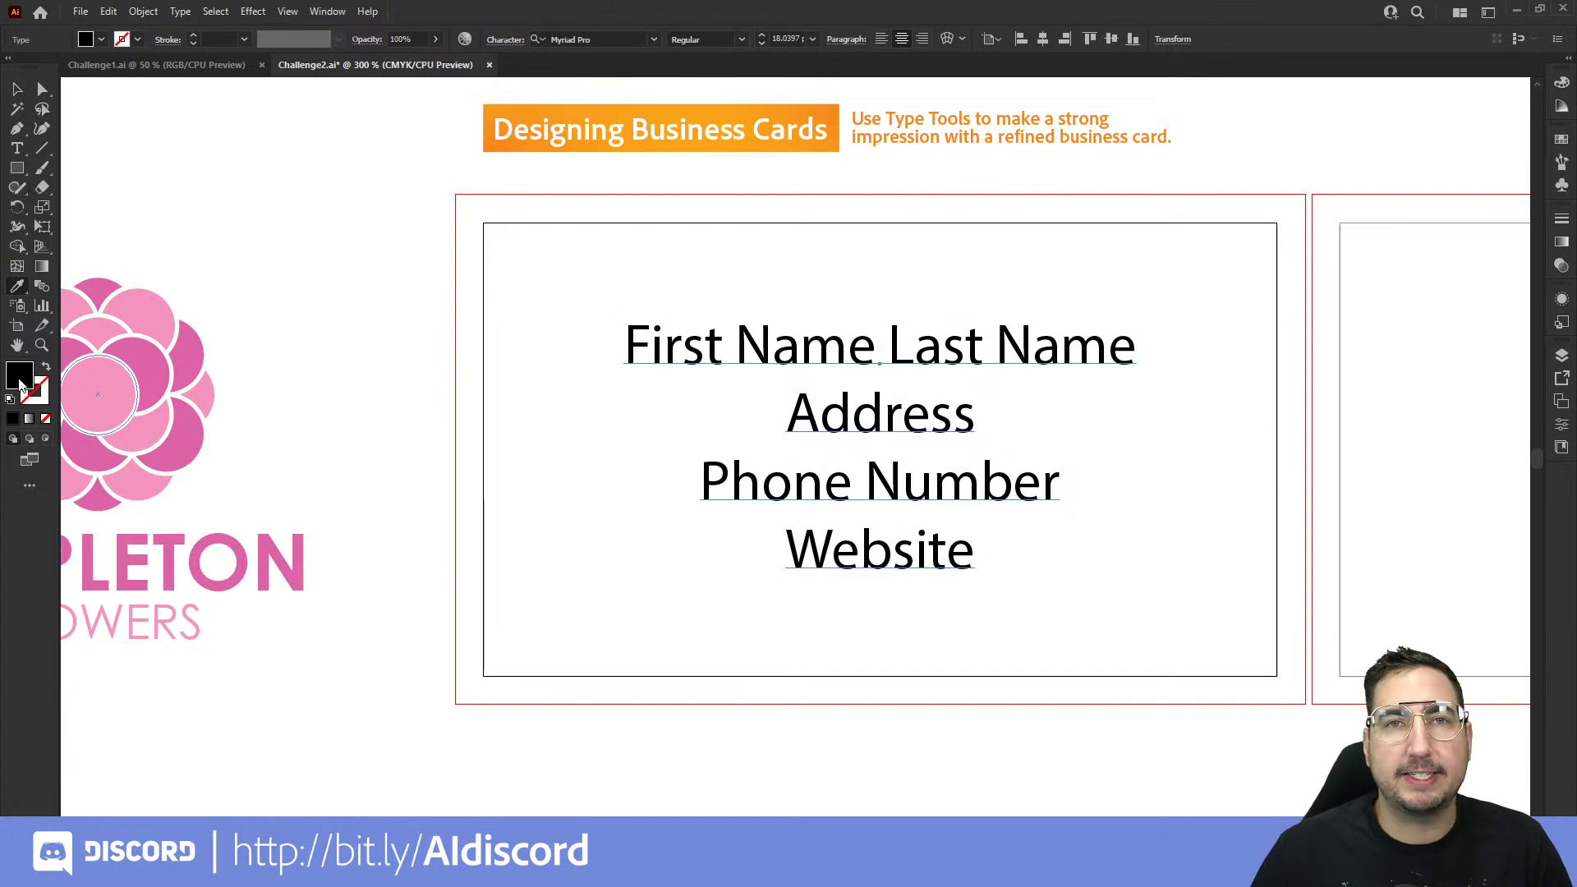
# Step: Colour the contact text with the darker pink of the logo's flower circles, then deselect it
pyautogui.click(108, 375)
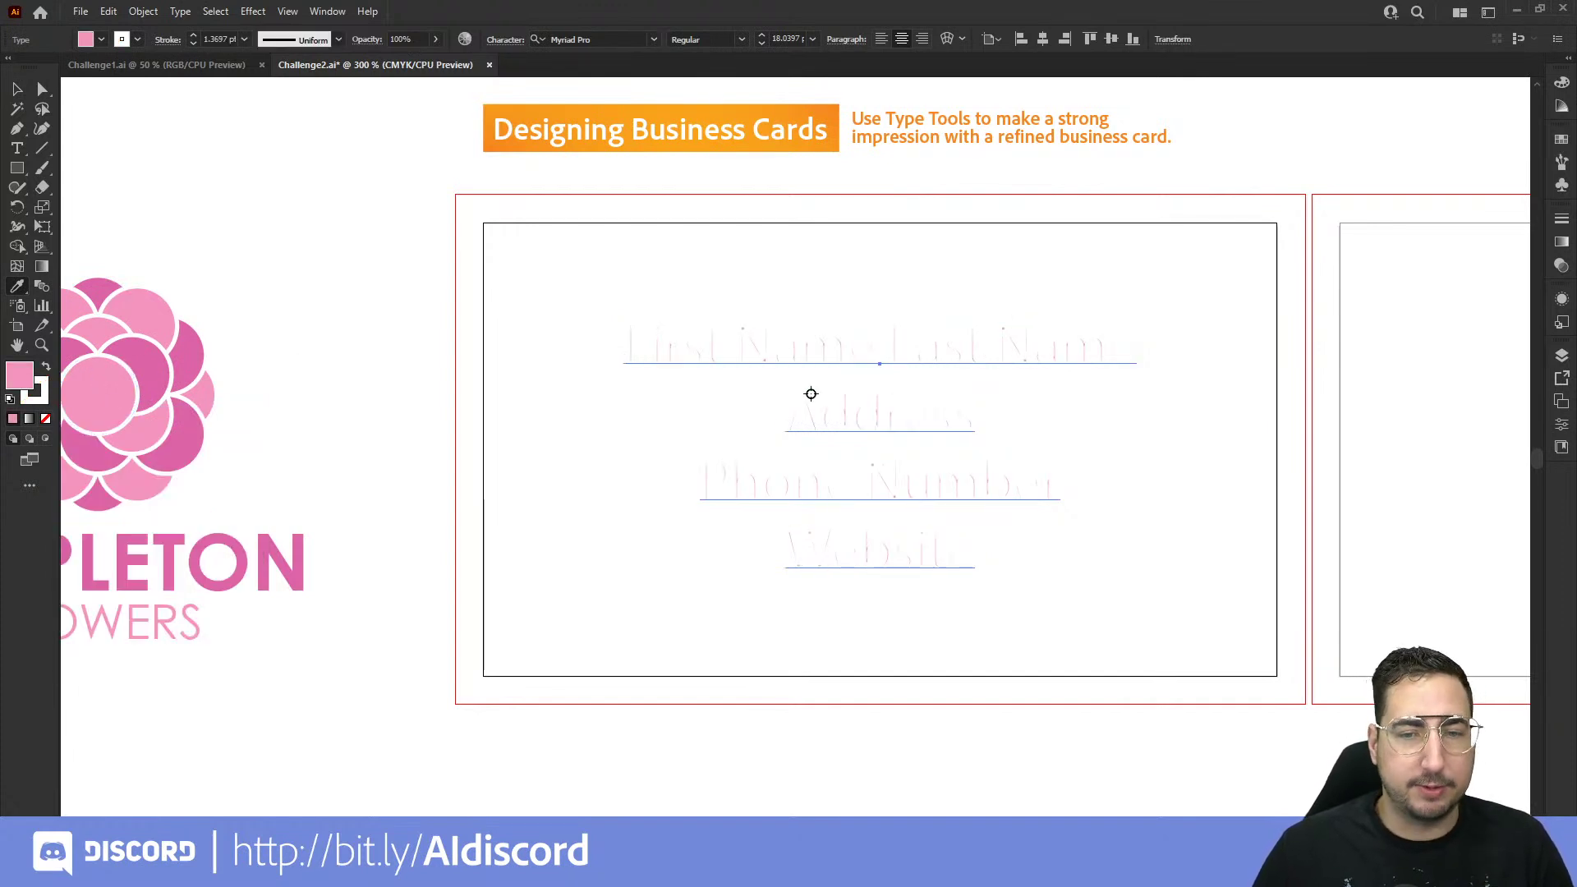
pyautogui.hotkey('ctrl', 'z')
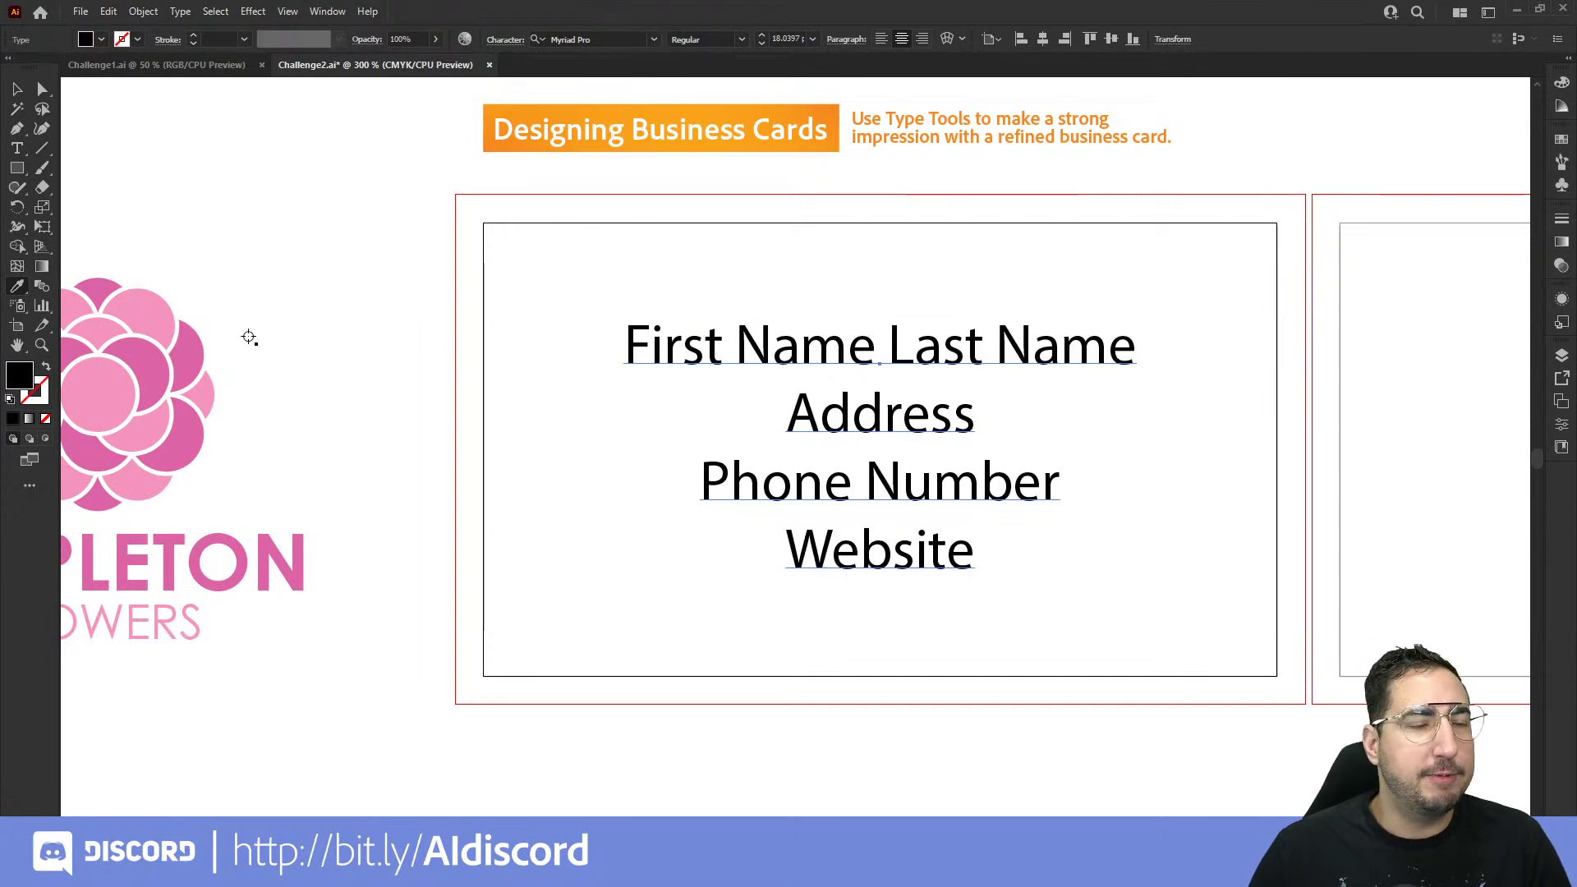
pyautogui.click(157, 368)
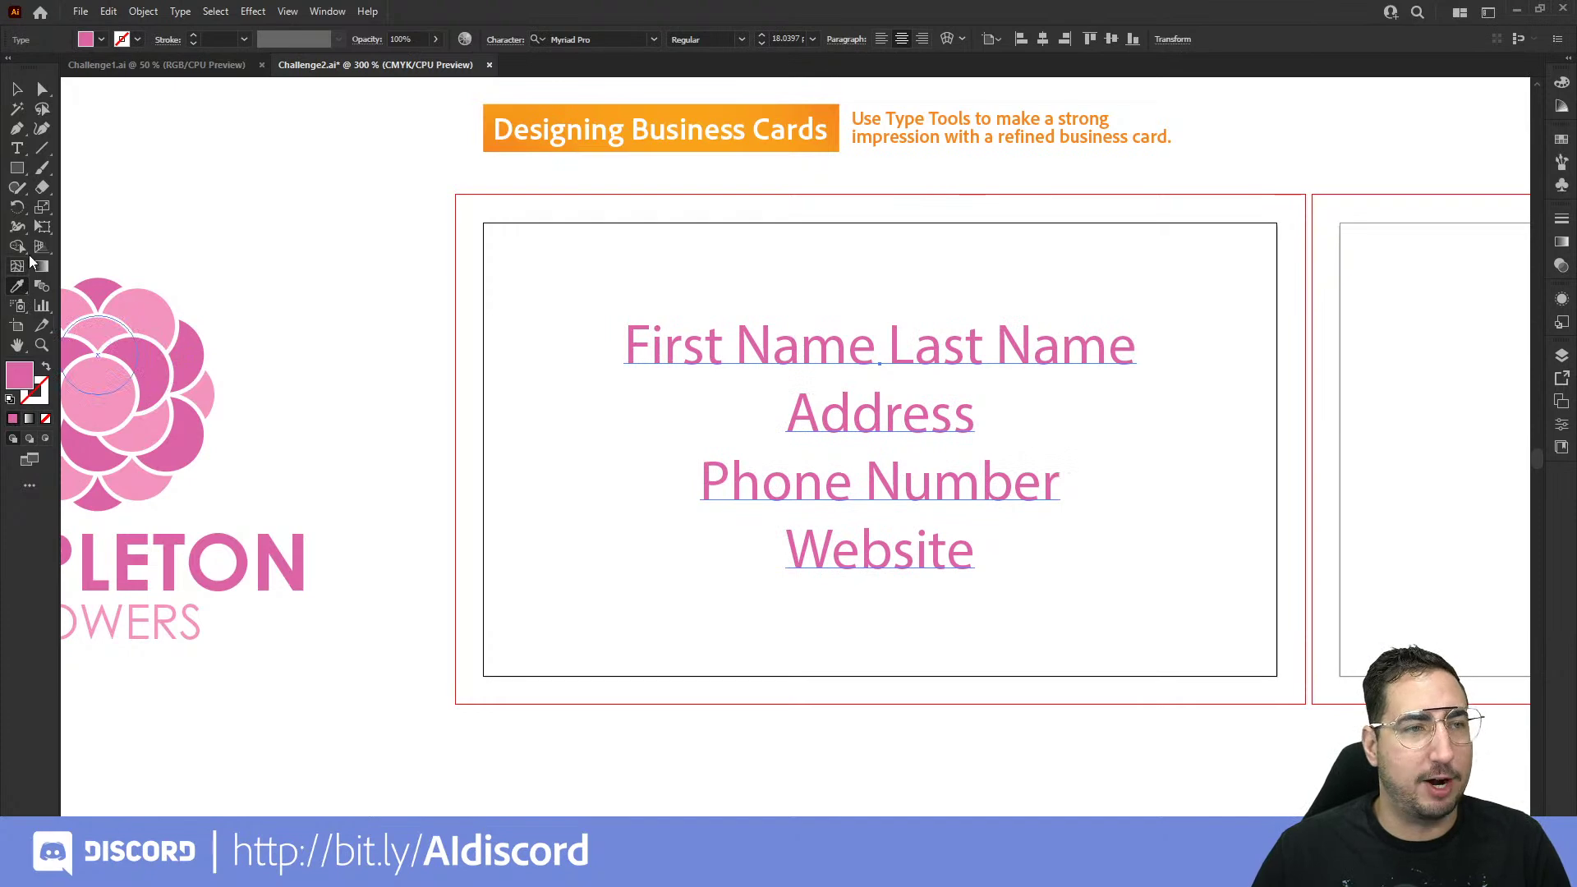
pyautogui.click(16, 88)
pyautogui.click(479, 255)
pyautogui.hscroll(3, 659, 411)
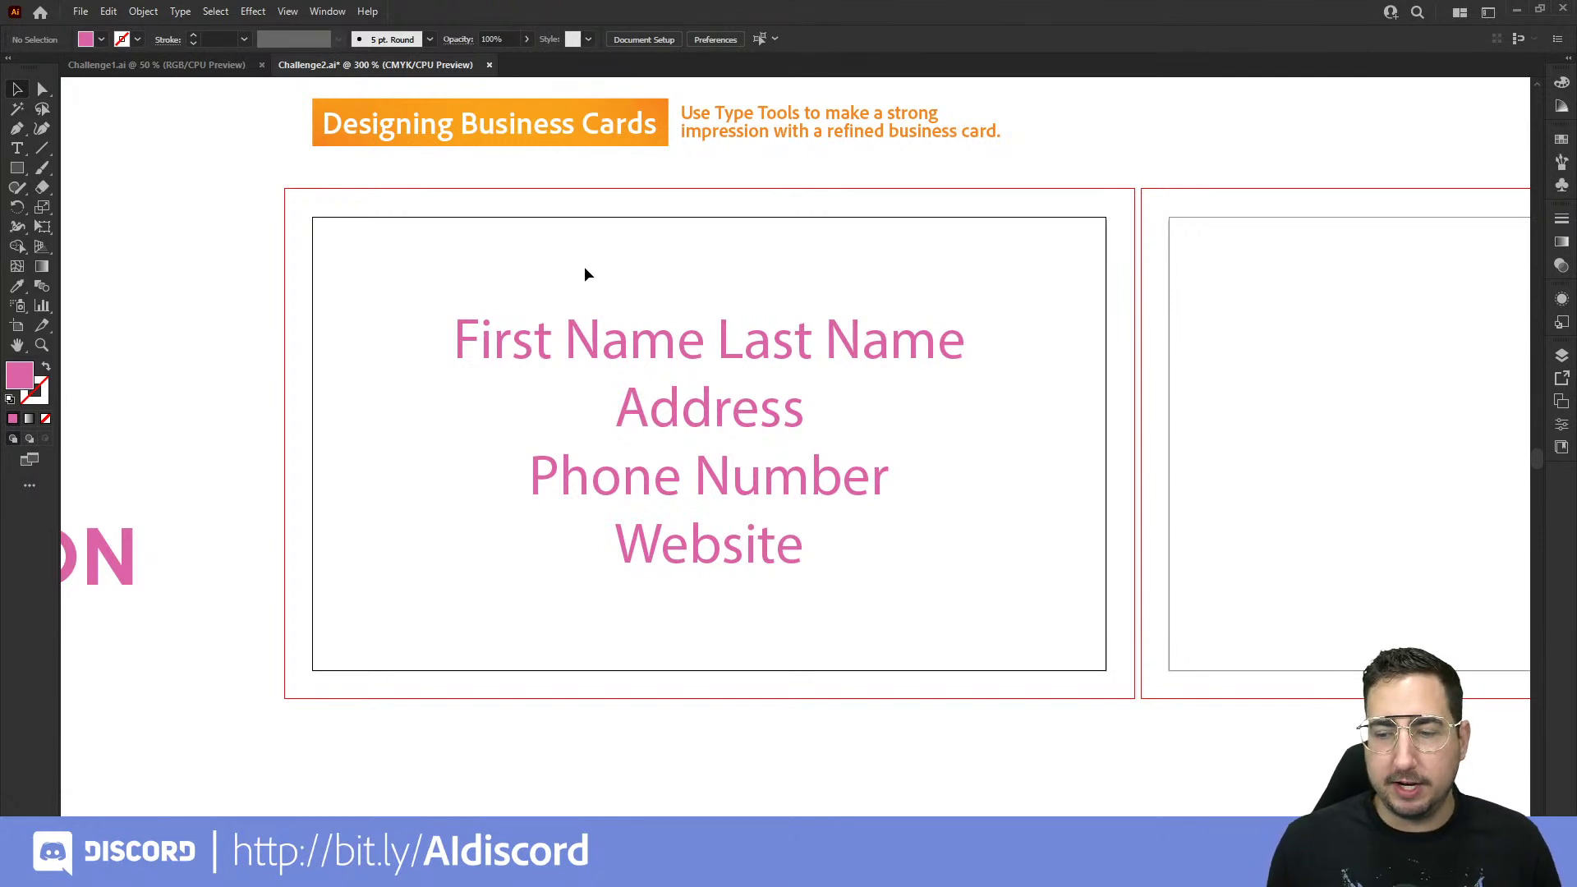
# Step: Draw a pink bar across the card's top from the bleed corner and move a copy to the bottom
pyautogui.press('m')
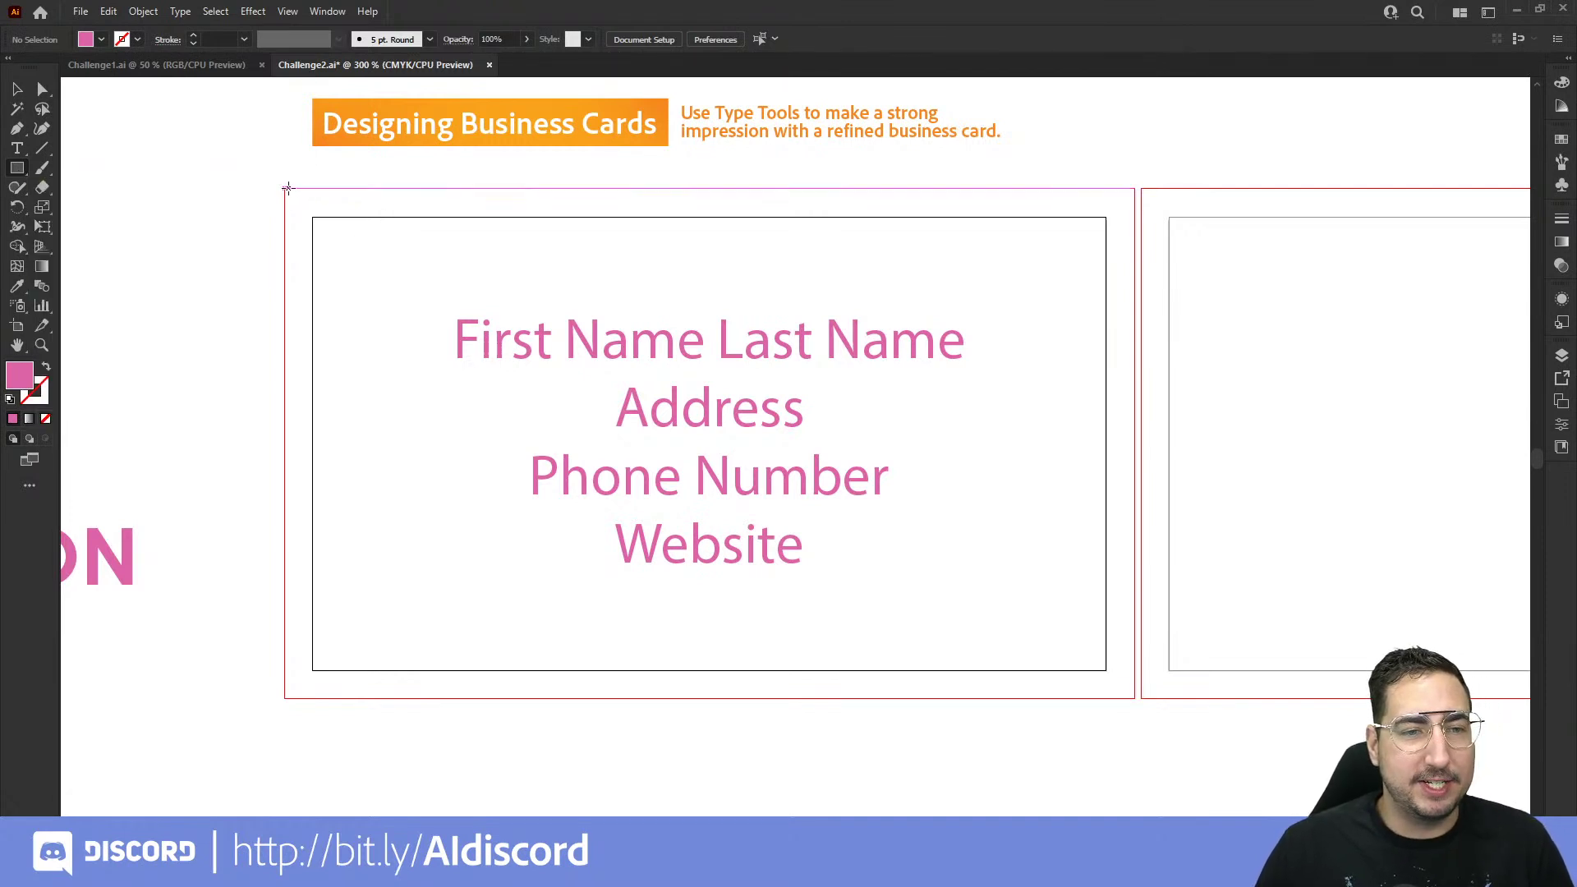
pyautogui.moveTo(287, 189)
pyautogui.mouseDown()
pyautogui.moveTo(384, 221)
pyautogui.moveTo(1136, 278)
pyautogui.mouseUp()
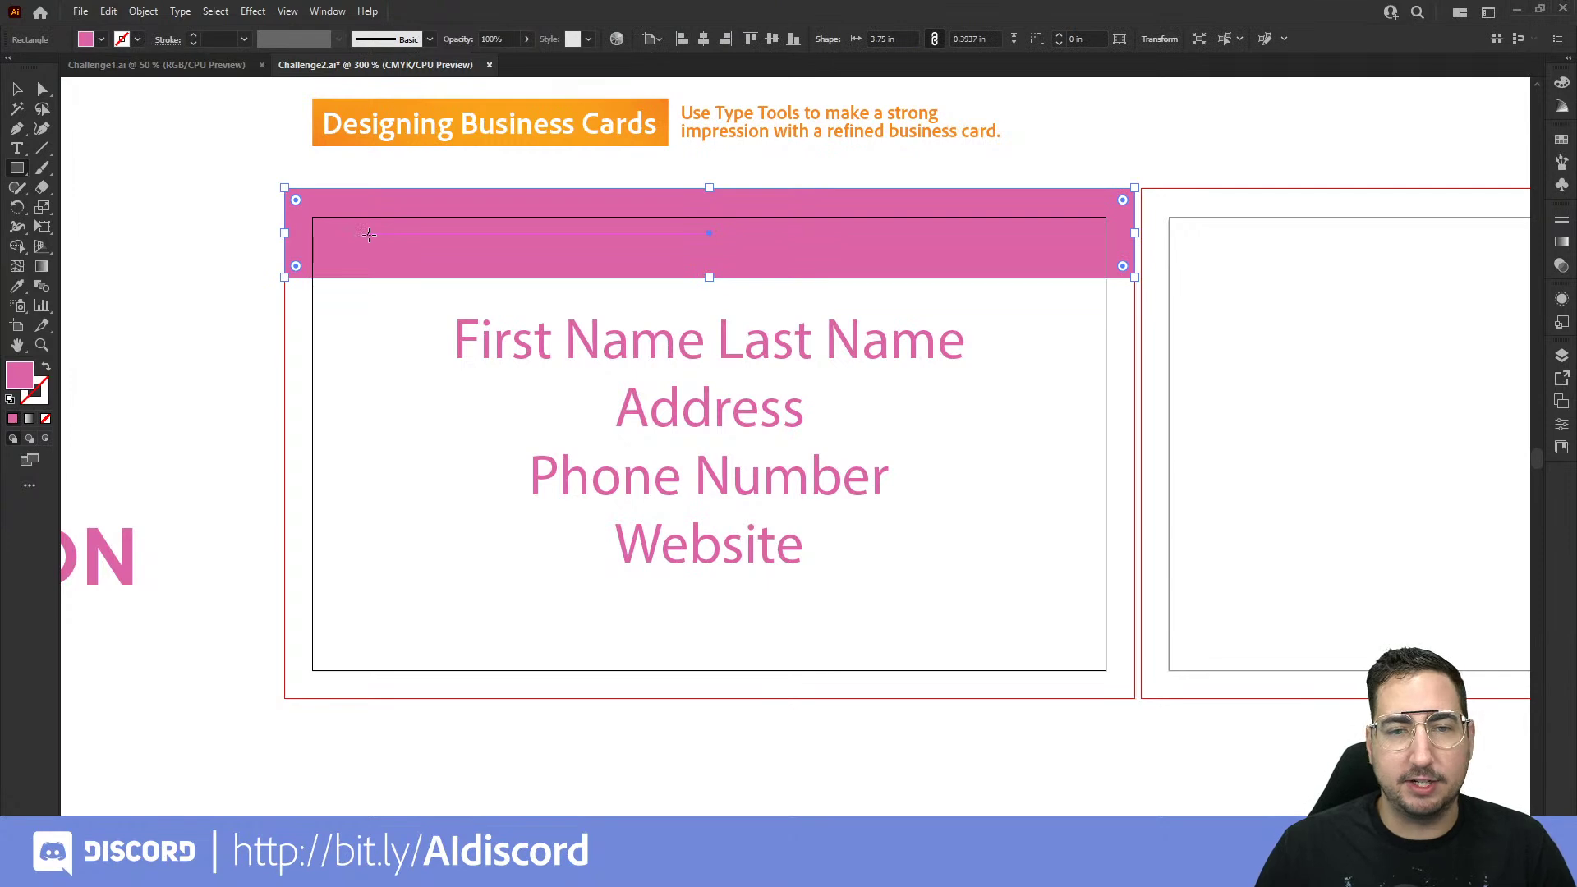
pyautogui.hotkey('ctrl', 'c')
pyautogui.hotkey('ctrl', 'v')
pyautogui.press('v')
pyautogui.moveTo(965, 451); pyautogui.dragTo(845, 628)
# Step: Align the bottom bar flush with the bottom bleed edge, then view the whole card
pyautogui.press('z')
pyautogui.click(848, 623)
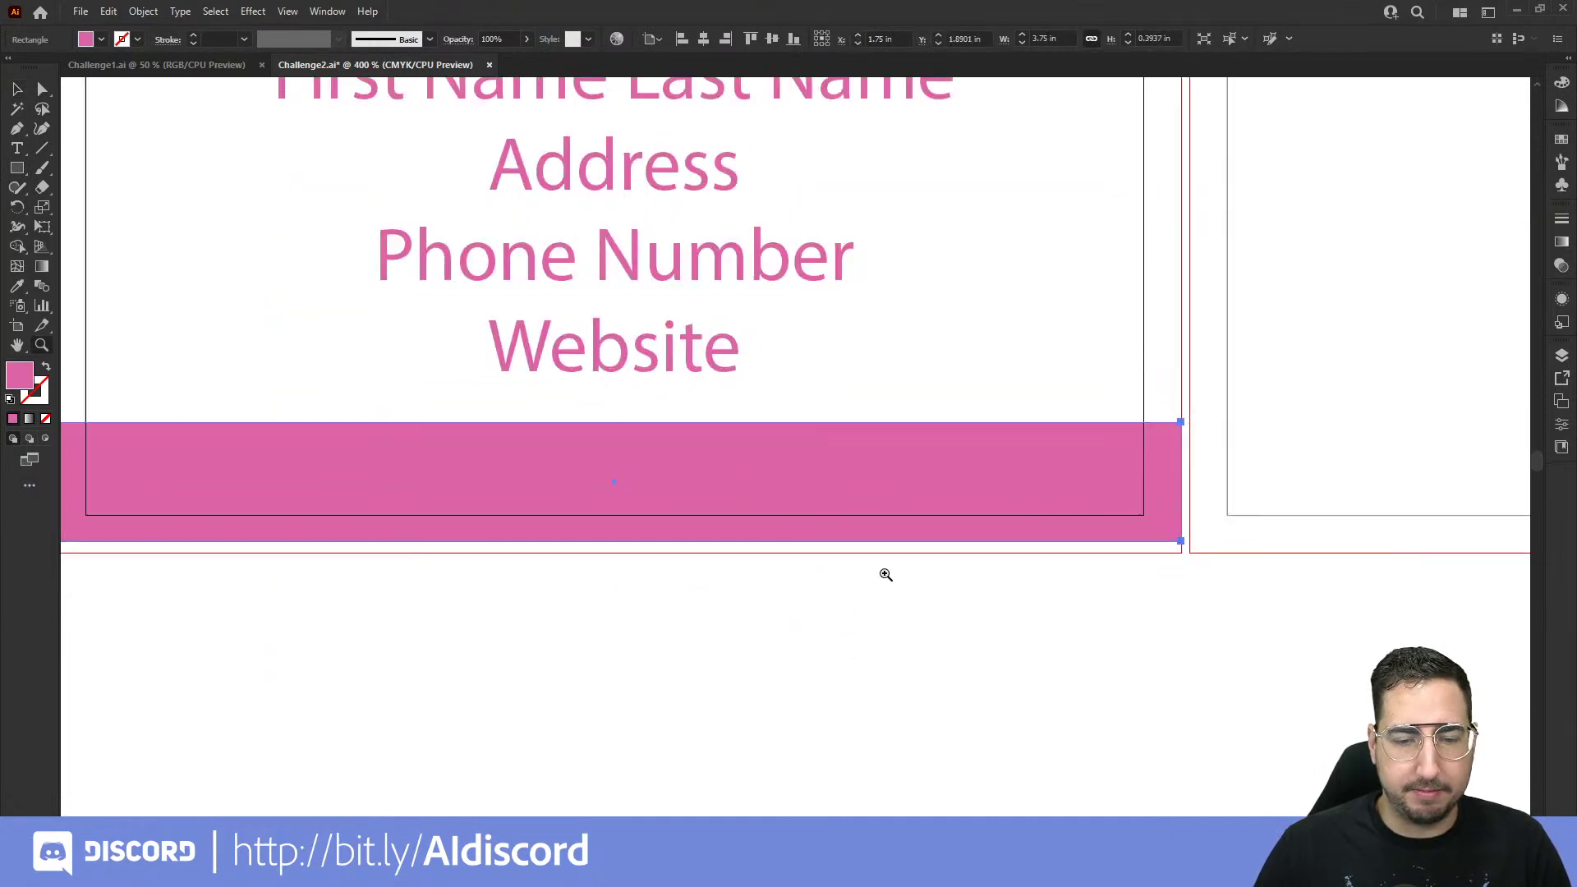
pyautogui.click(963, 444)
pyautogui.click(964, 447)
pyautogui.press('v')
pyautogui.moveTo(810, 545); pyautogui.dragTo(804, 582)
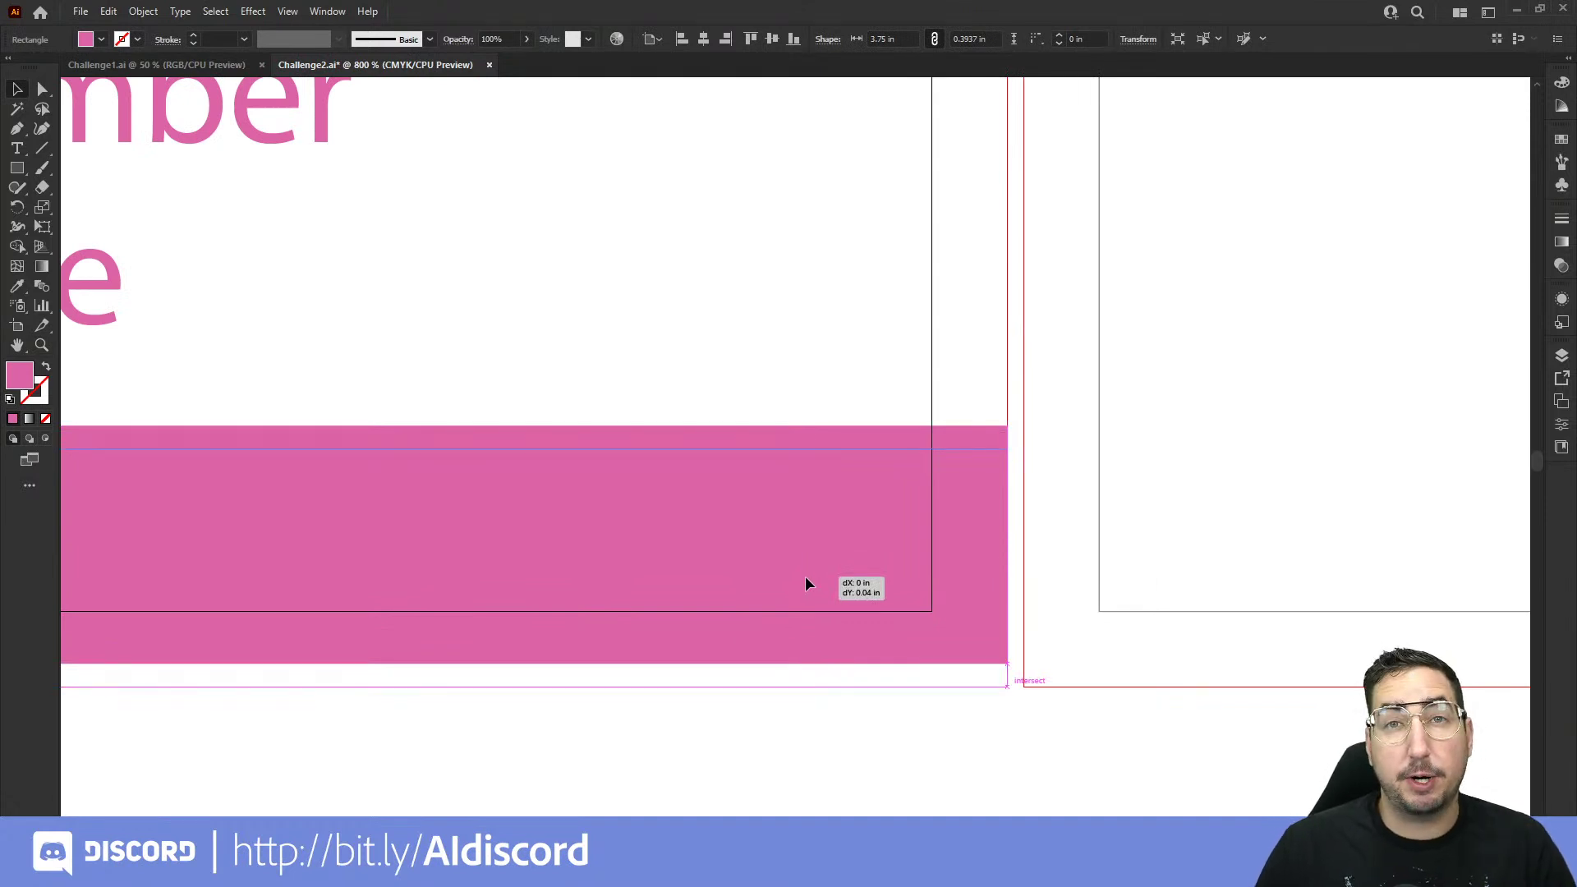
pyautogui.moveTo(805, 584); pyautogui.dragTo(805, 584)
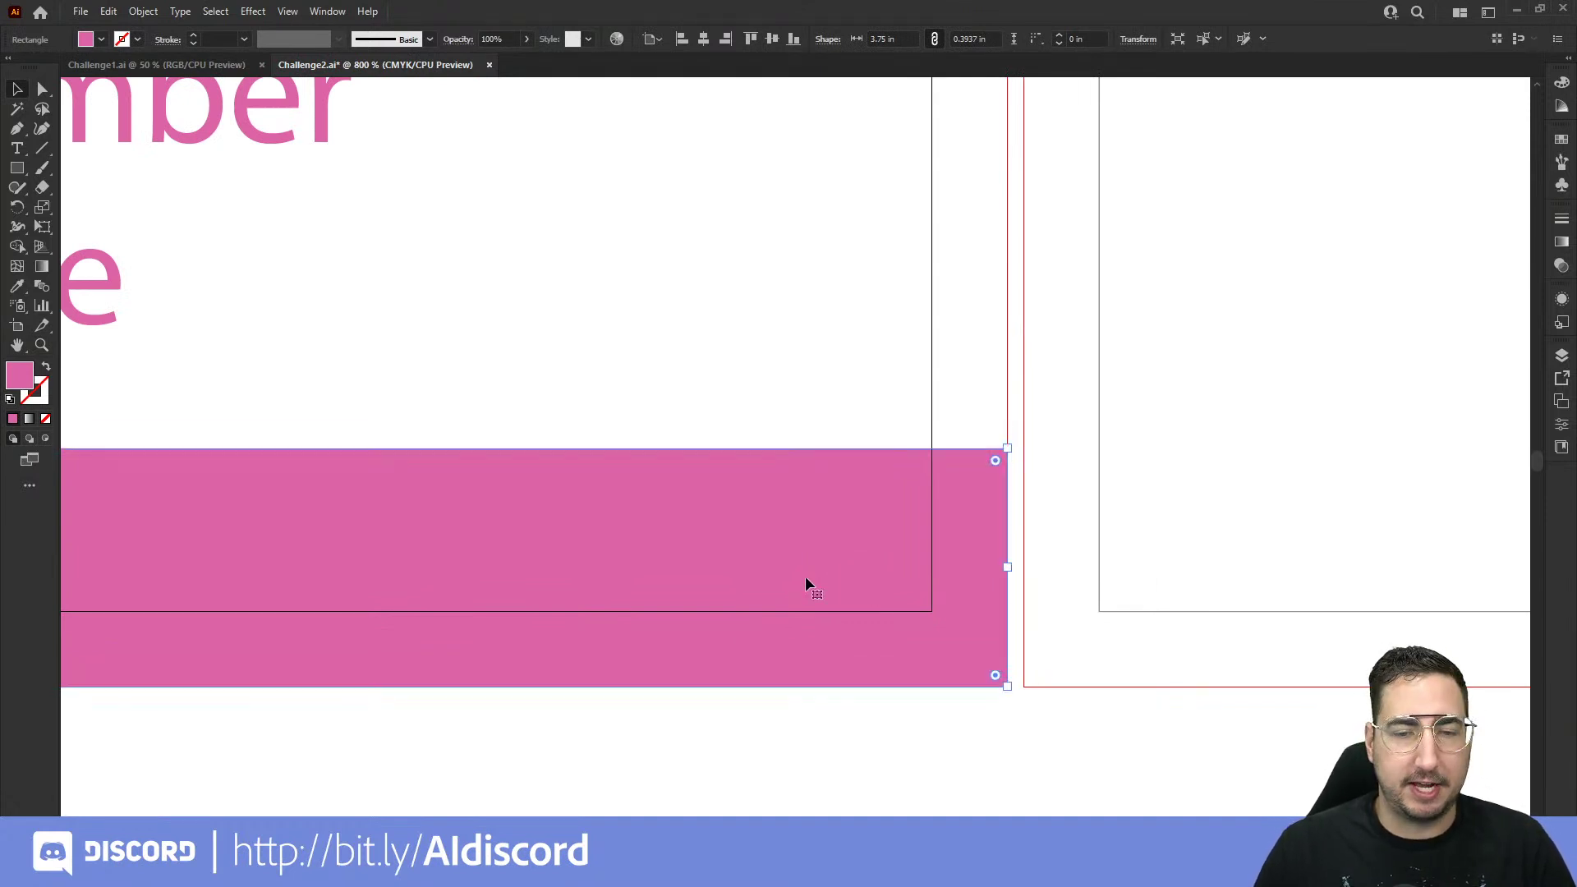
pyautogui.press('z')
pyautogui.keyDown('alt'); pyautogui.click(728, 443); pyautogui.keyUp('alt')
pyautogui.keyDown('alt'); pyautogui.click(722, 430); pyautogui.keyUp('alt')
pyautogui.keyDown('alt'); pyautogui.click(722, 431); pyautogui.keyUp('alt')
pyautogui.moveTo(722, 431); pyautogui.dragTo(747, 493)
pyautogui.press('v')
pyautogui.click(1149, 567)
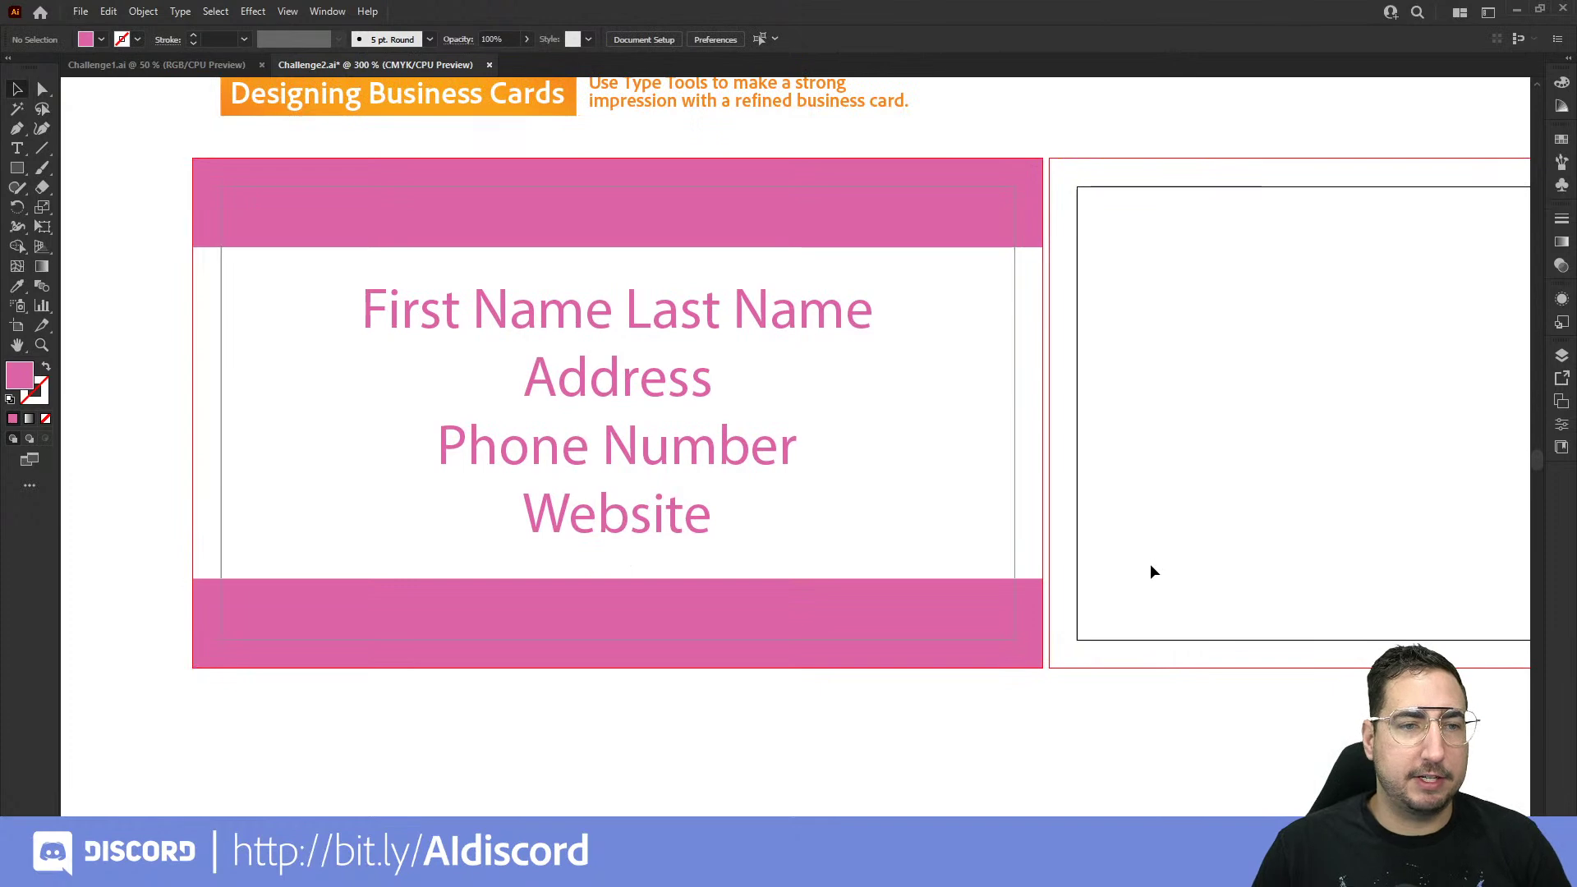
# Step: Select the contact text and open the Character panel beside the card, showing its font list
pyautogui.click(309, 366)
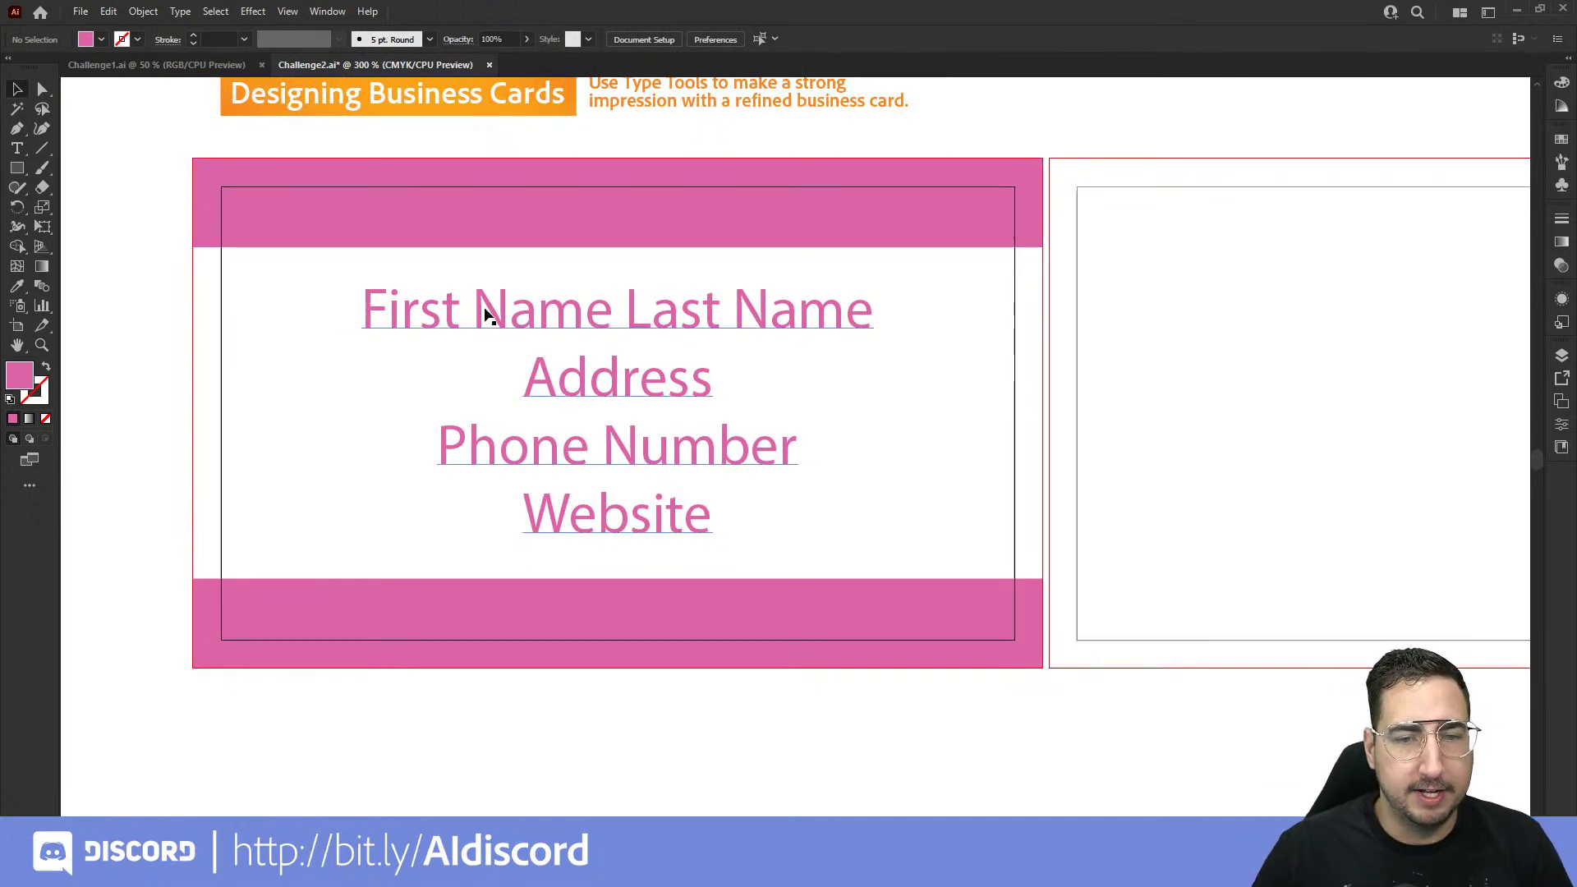
pyautogui.click(486, 319)
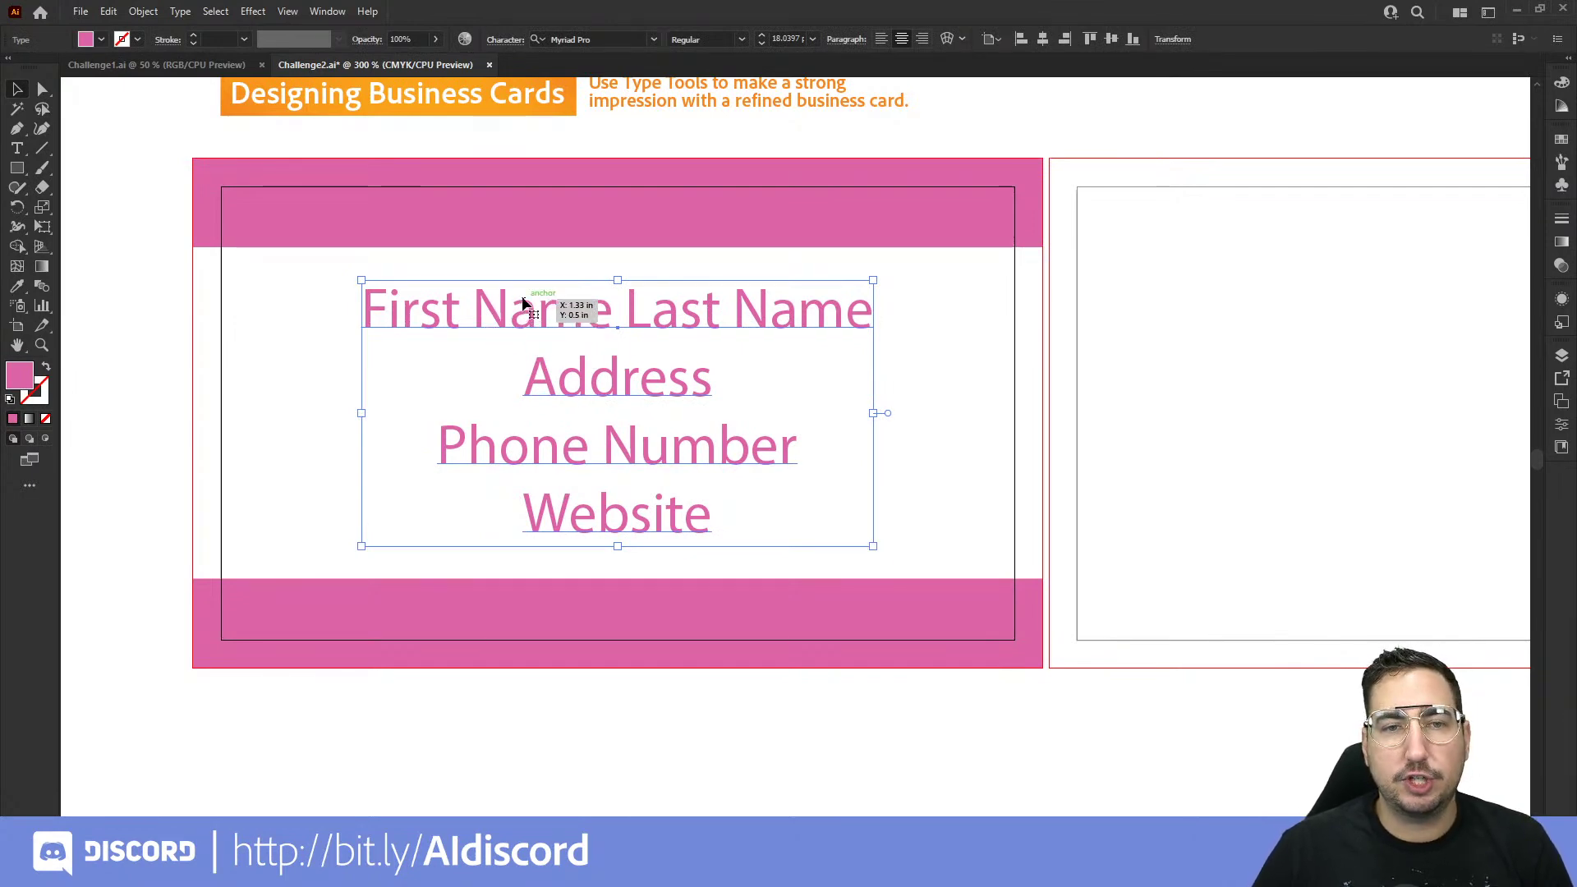
pyautogui.click(321, 13)
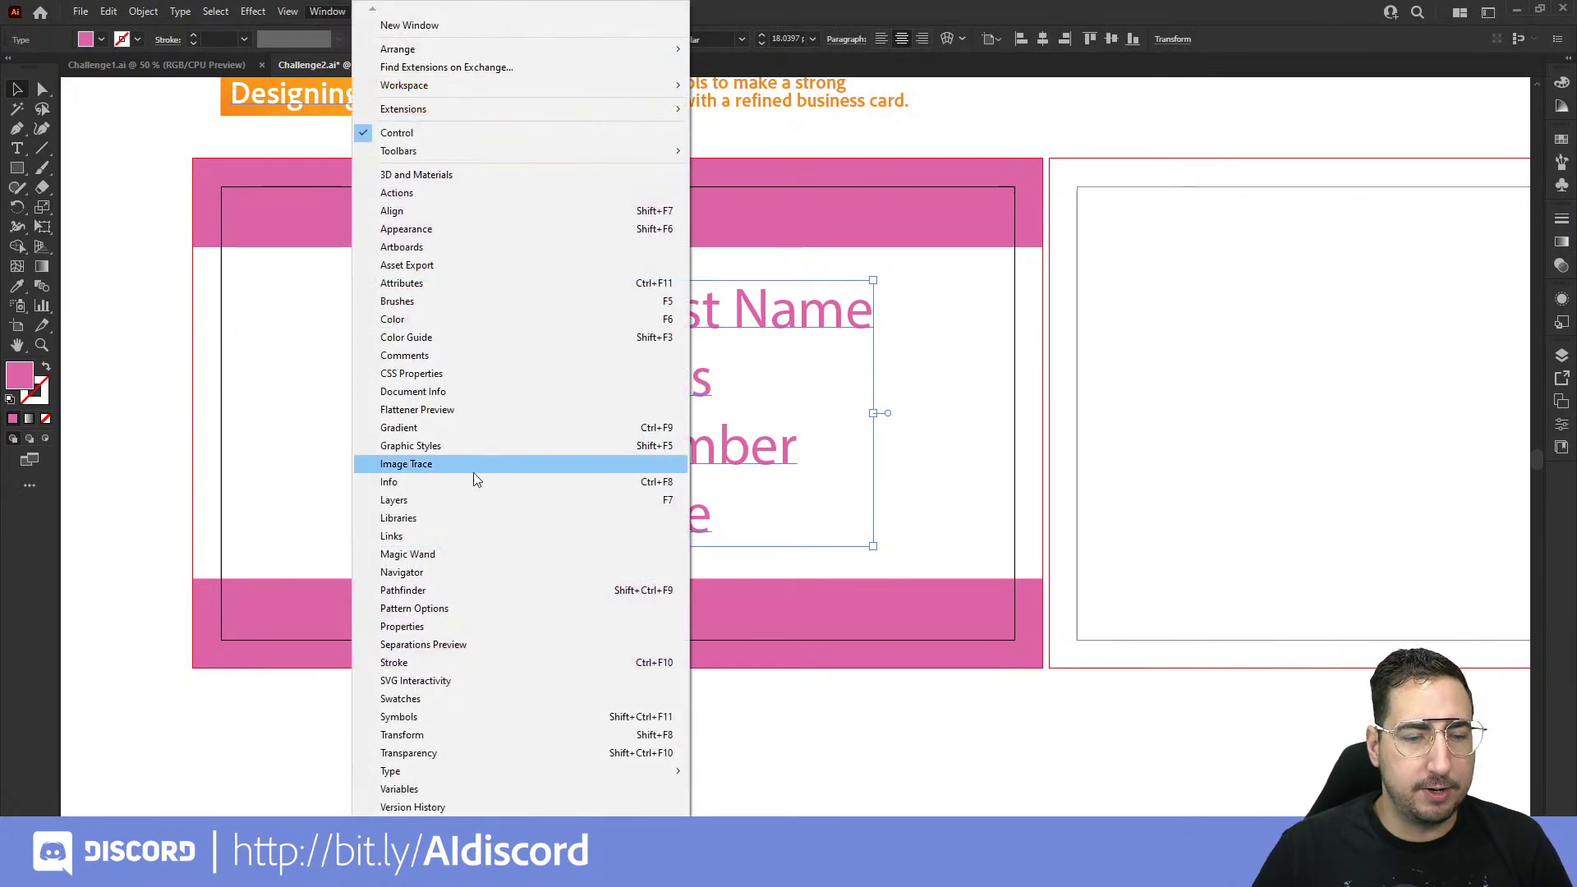
pyautogui.moveTo(495, 772)
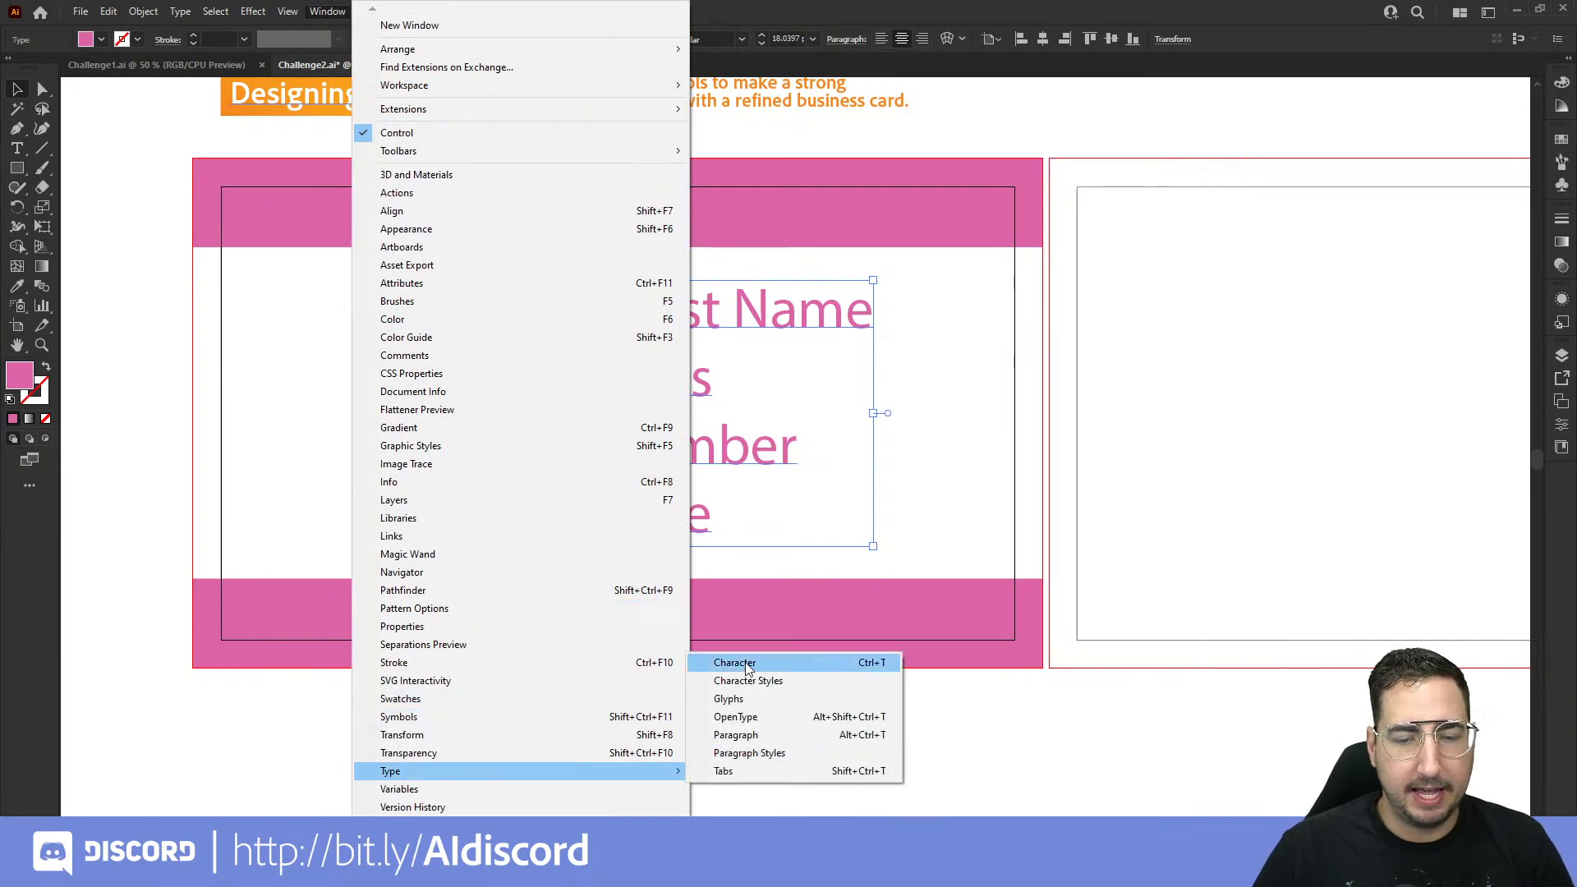
pyautogui.click(738, 662)
pyautogui.moveTo(1204, 273); pyautogui.dragTo(1015, 163)
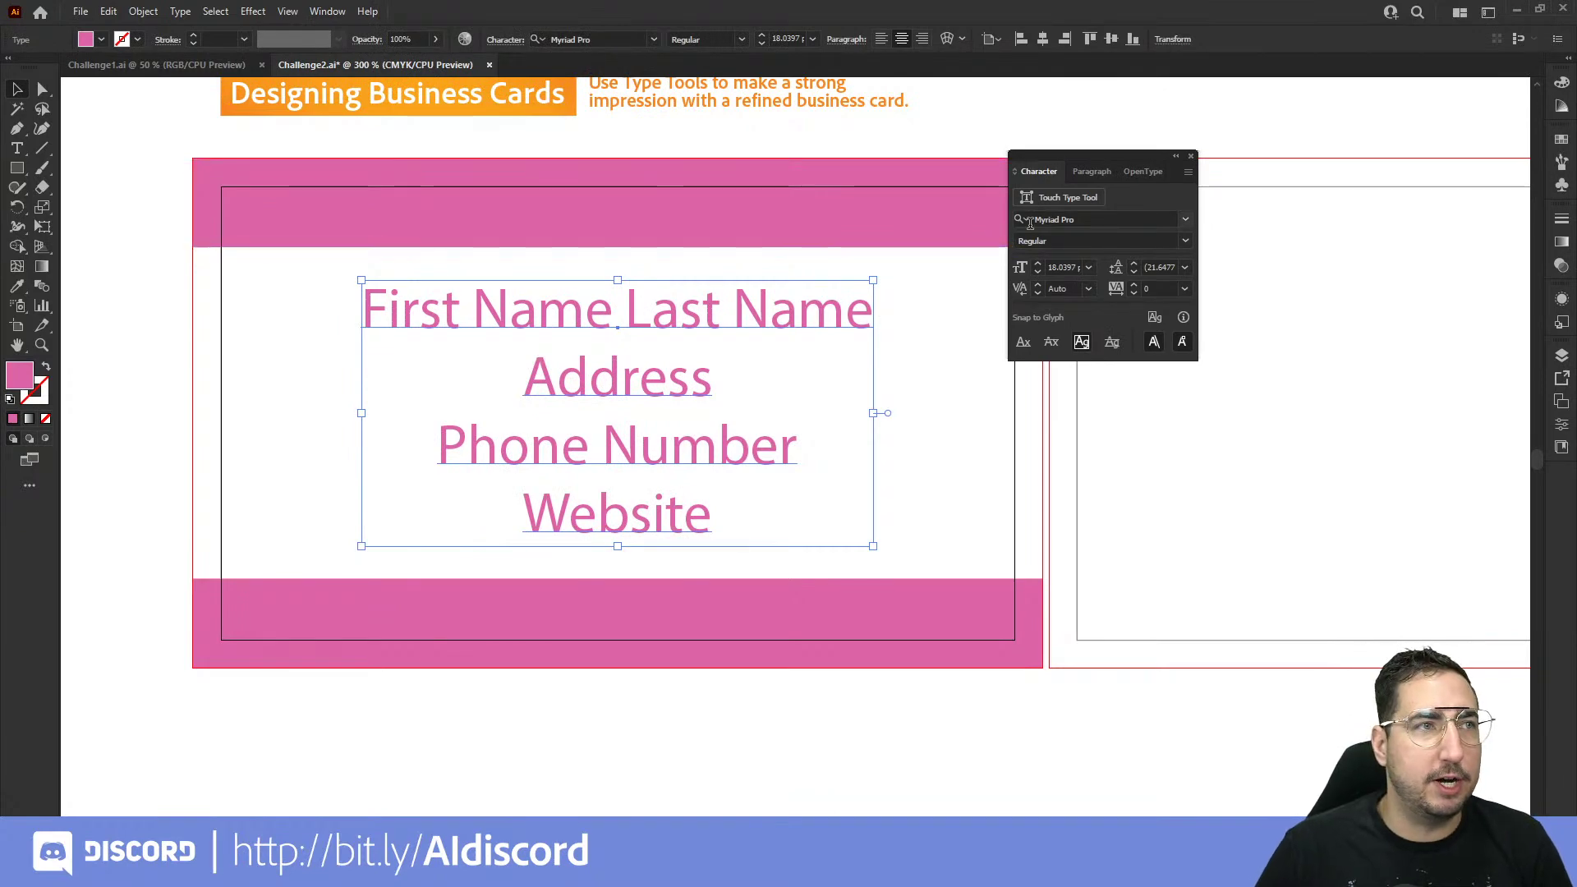
pyautogui.click(1185, 220)
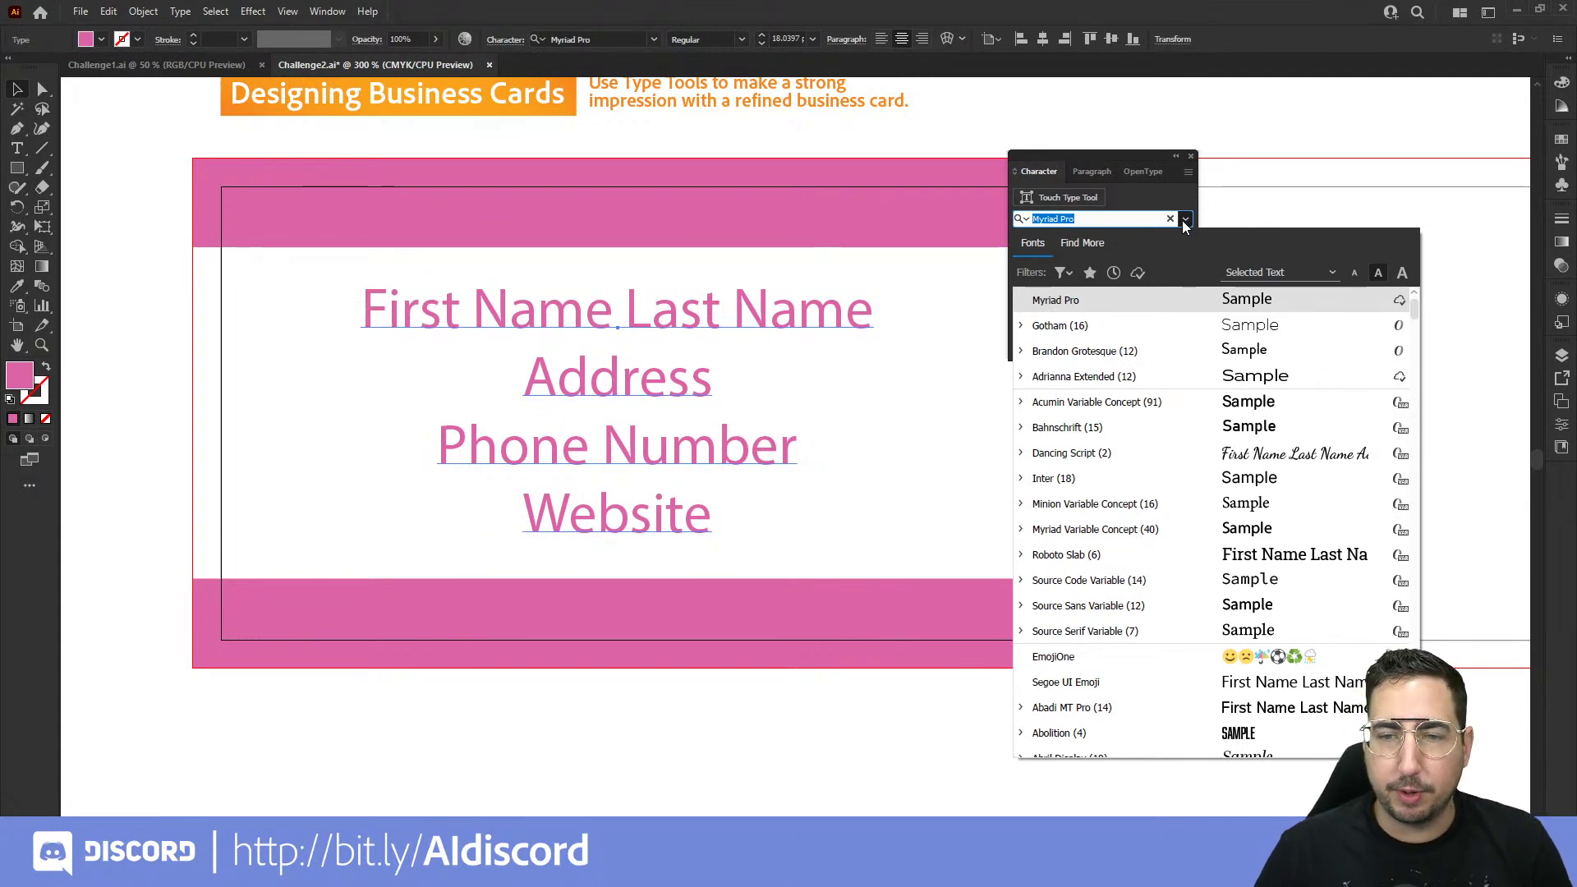
# Step: Filter the font list to the Serif classification and browse Find More for Adobe Fonts
pyautogui.click(1063, 271)
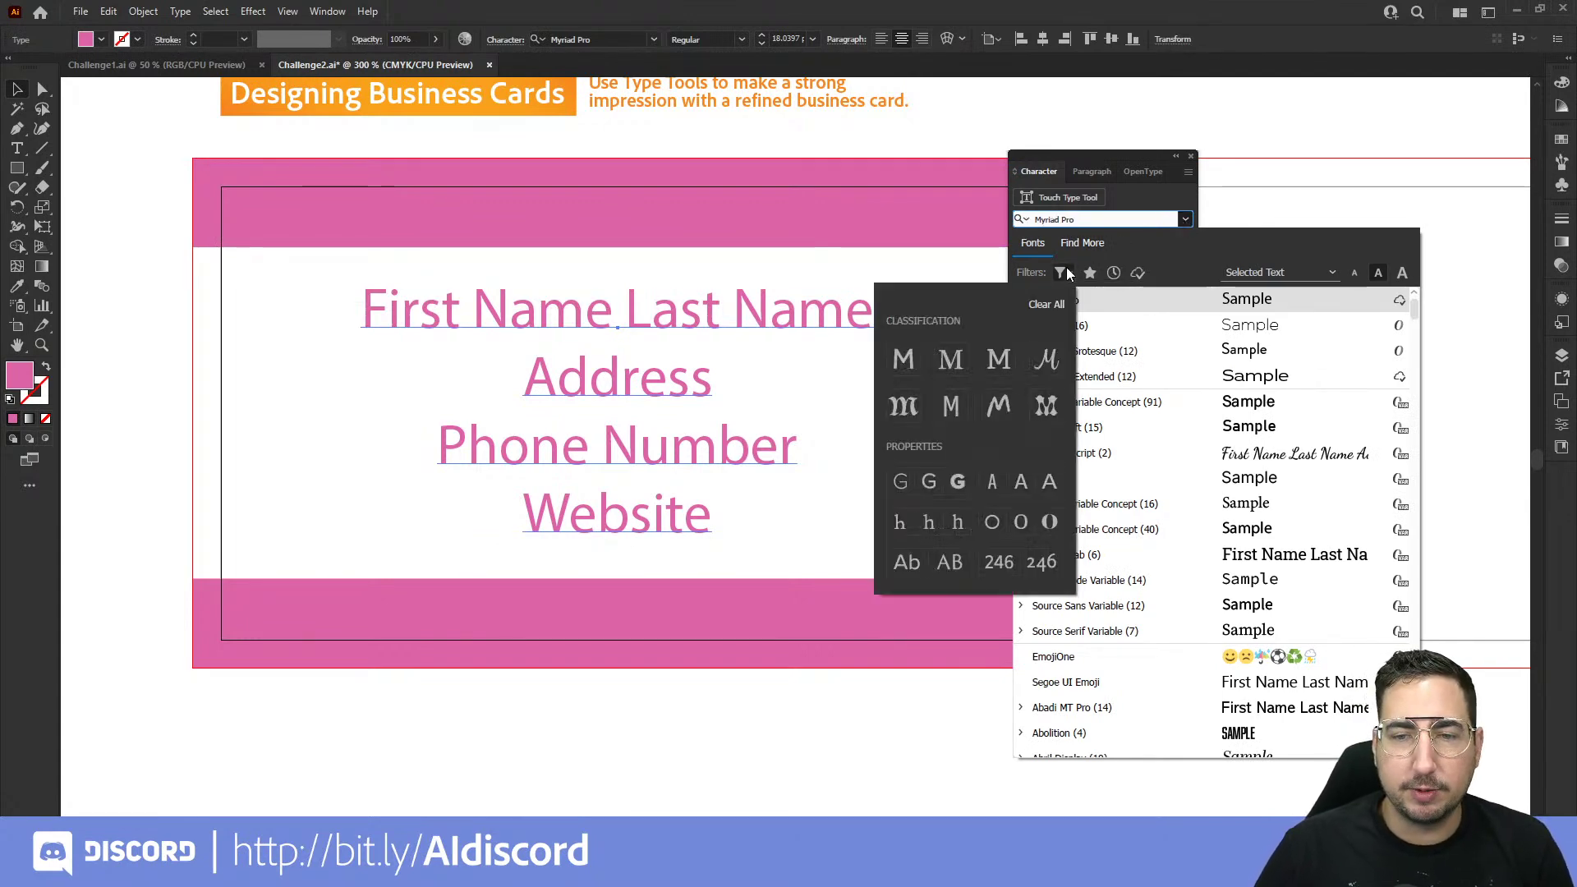
pyautogui.click(950, 359)
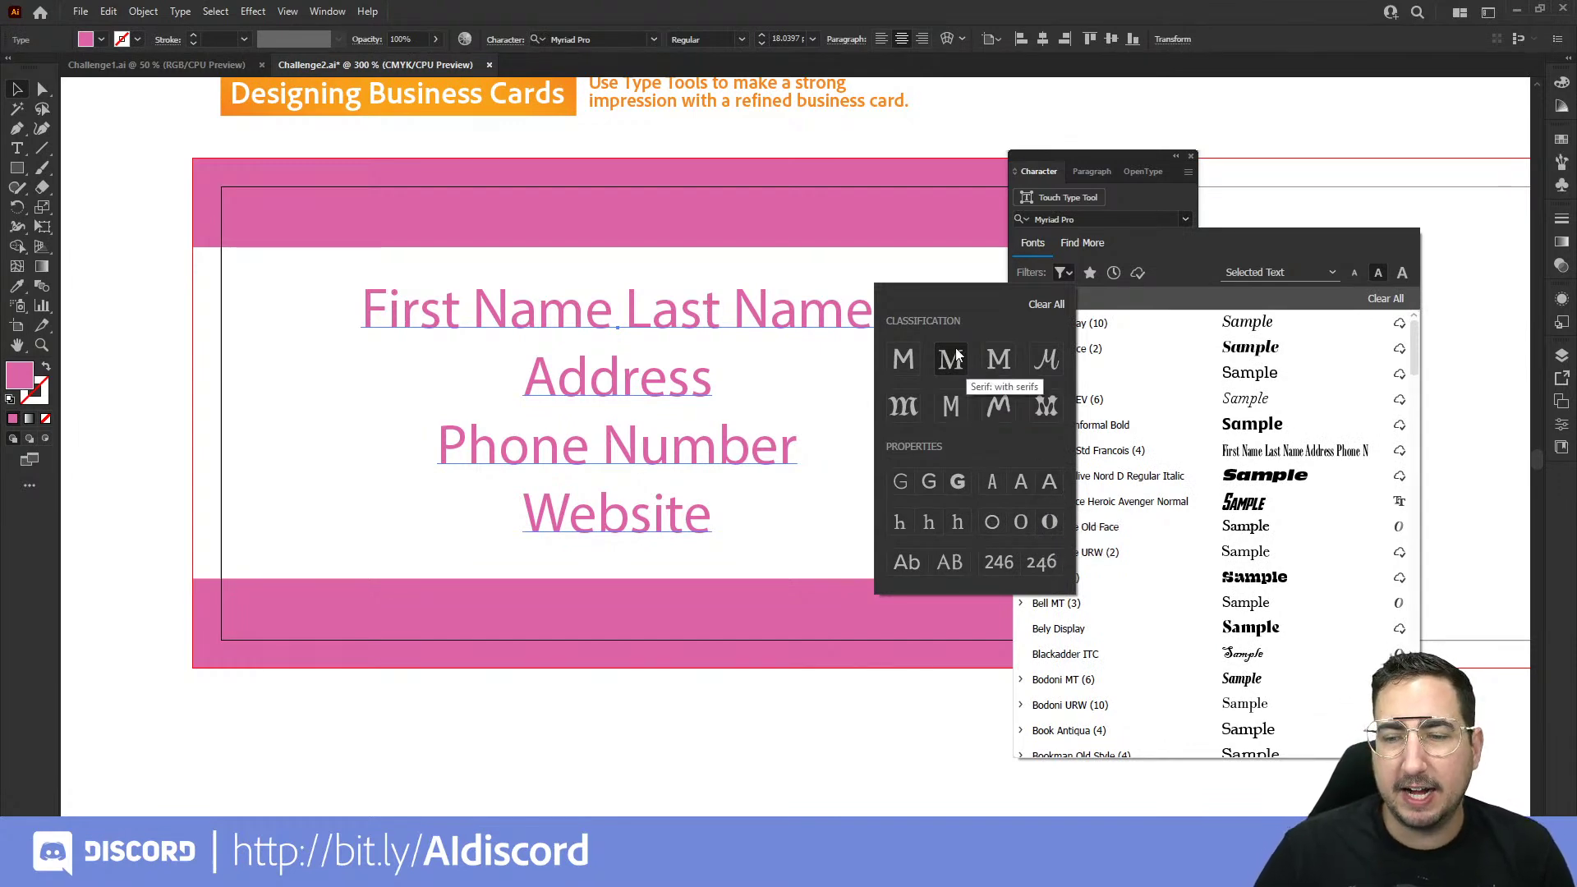
pyautogui.click(1144, 239)
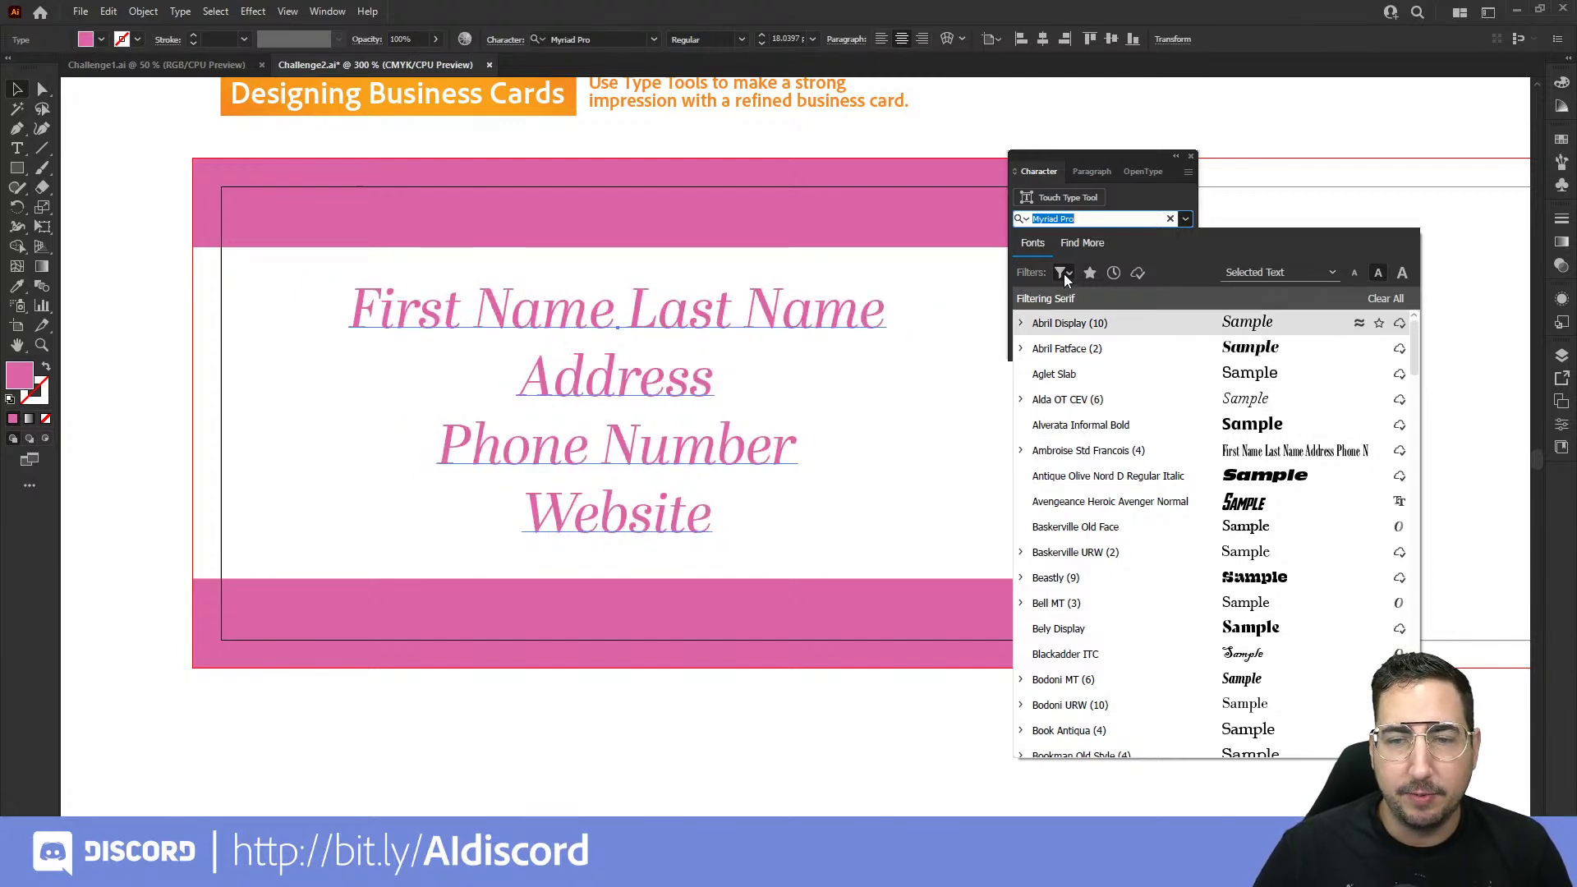
pyautogui.click(1084, 244)
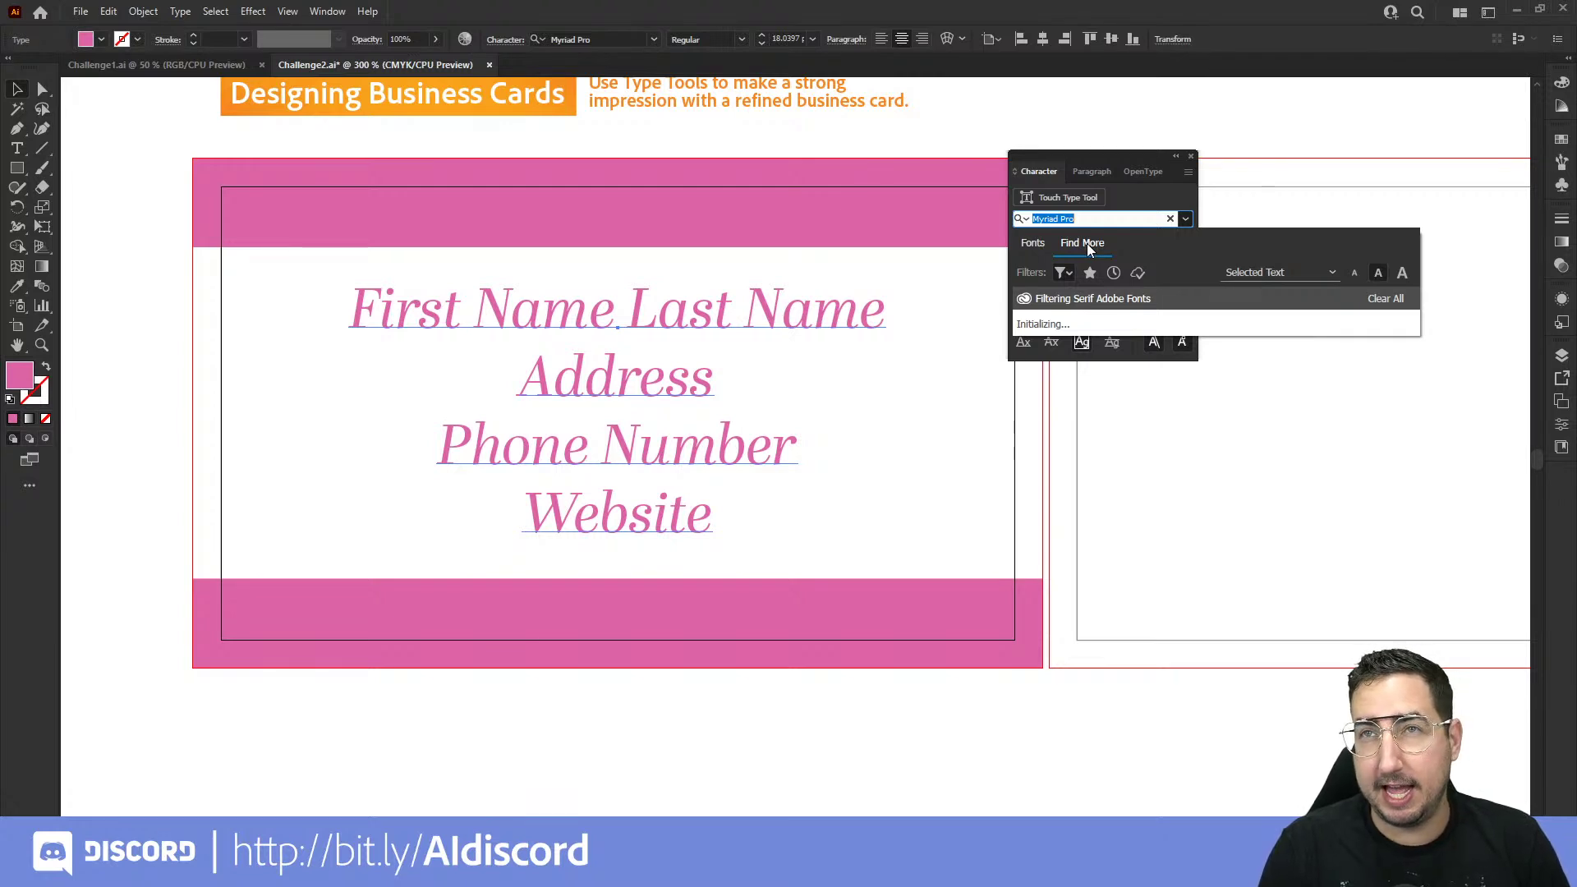
# Step: Search 'alv' in the font list, apply Alverata Bold to the contact text, then deselect
pyautogui.write('alv')
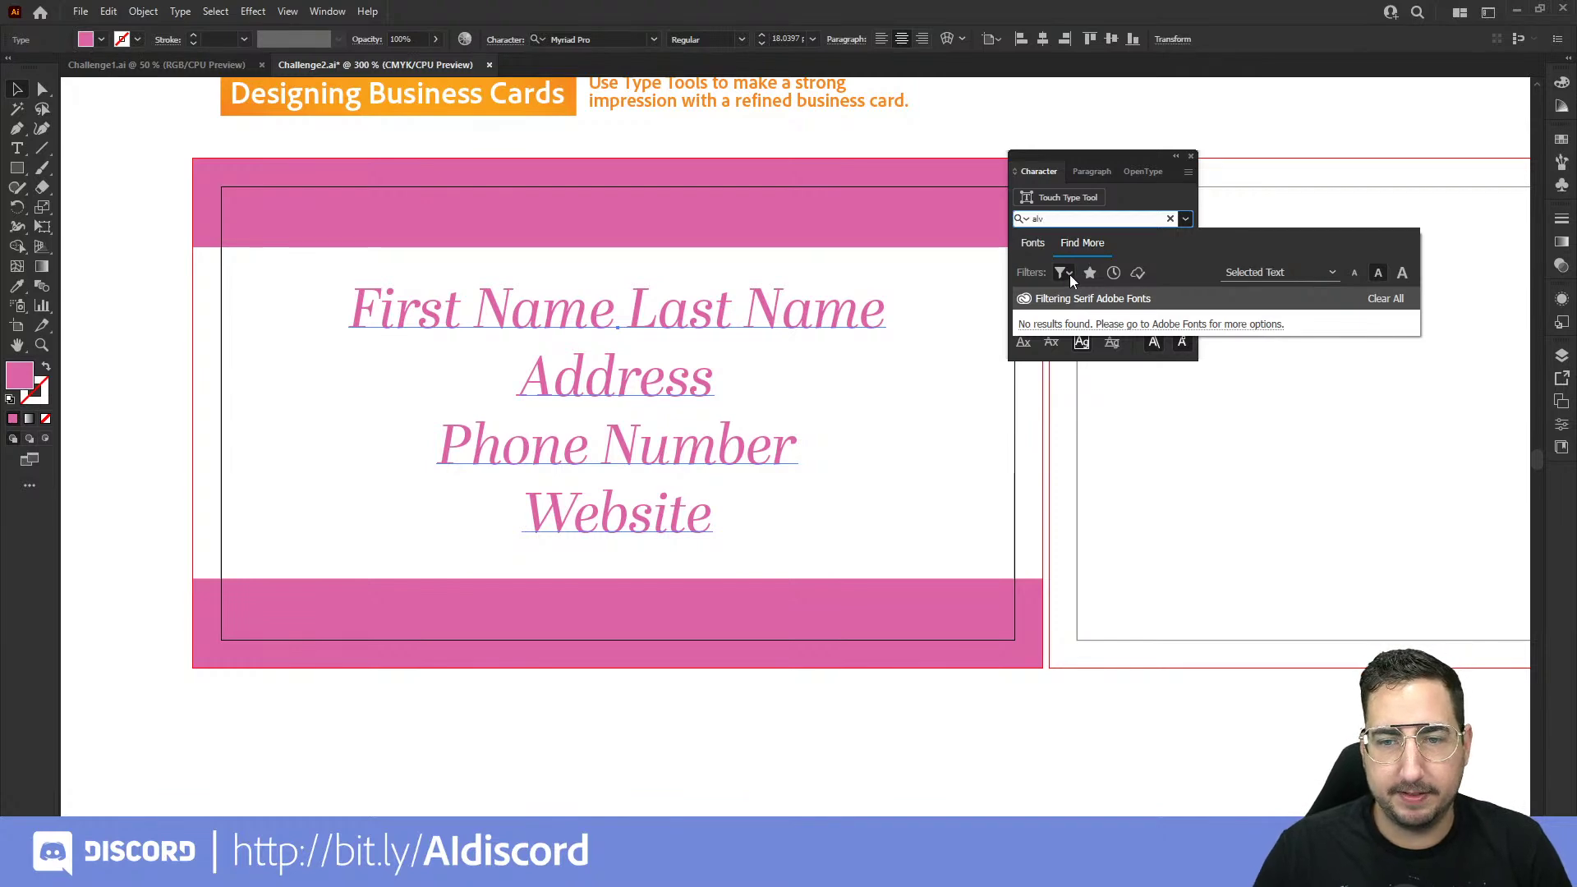
pyautogui.click(1064, 273)
pyautogui.click(1060, 269)
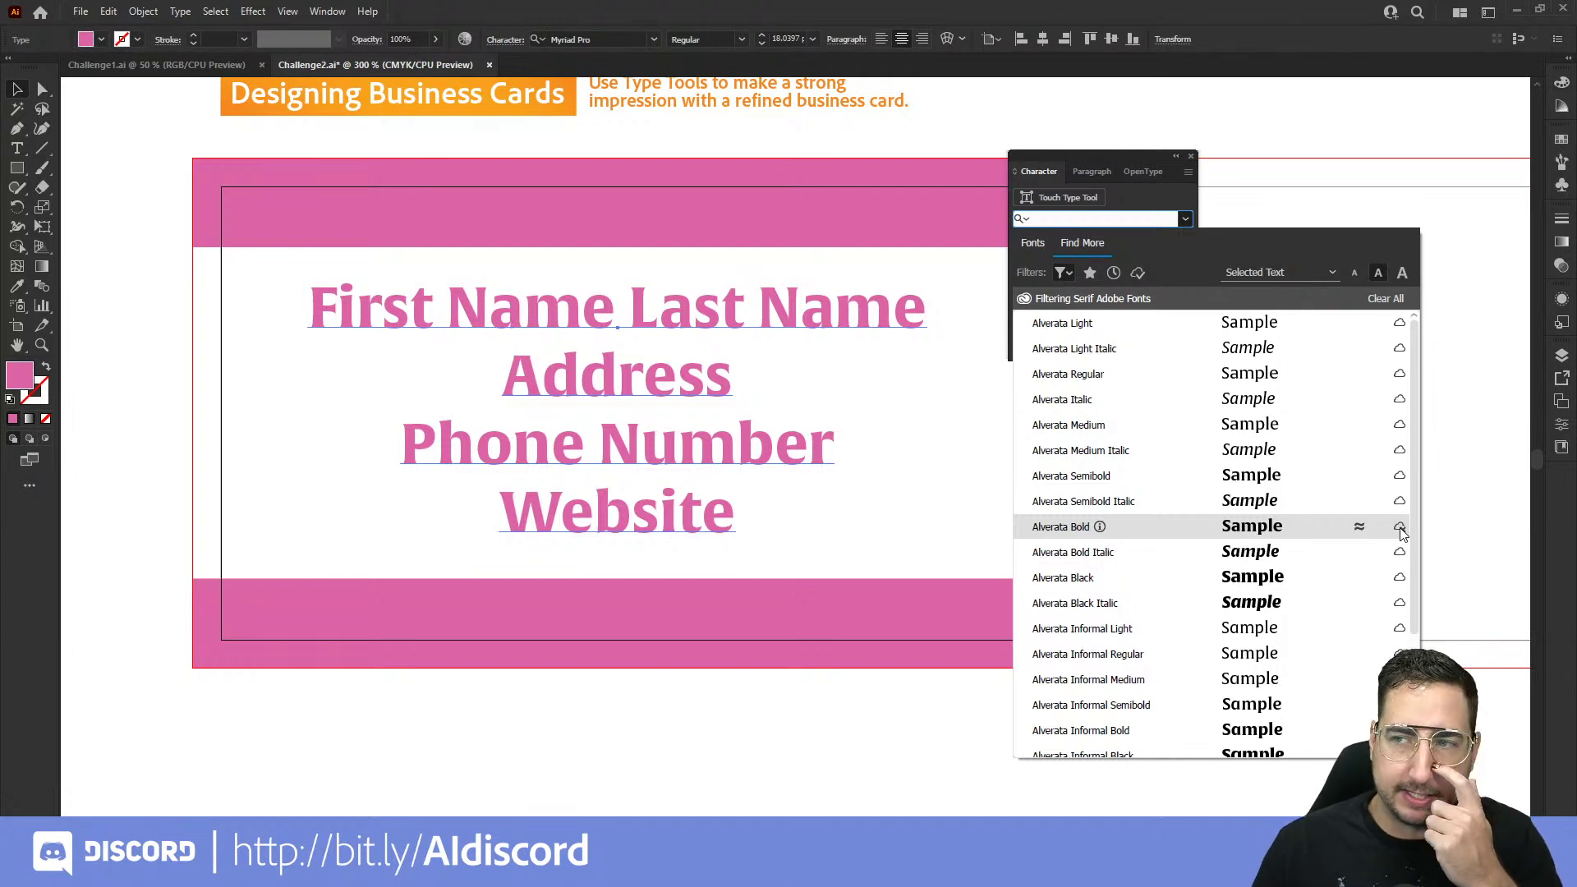
pyautogui.click(1060, 528)
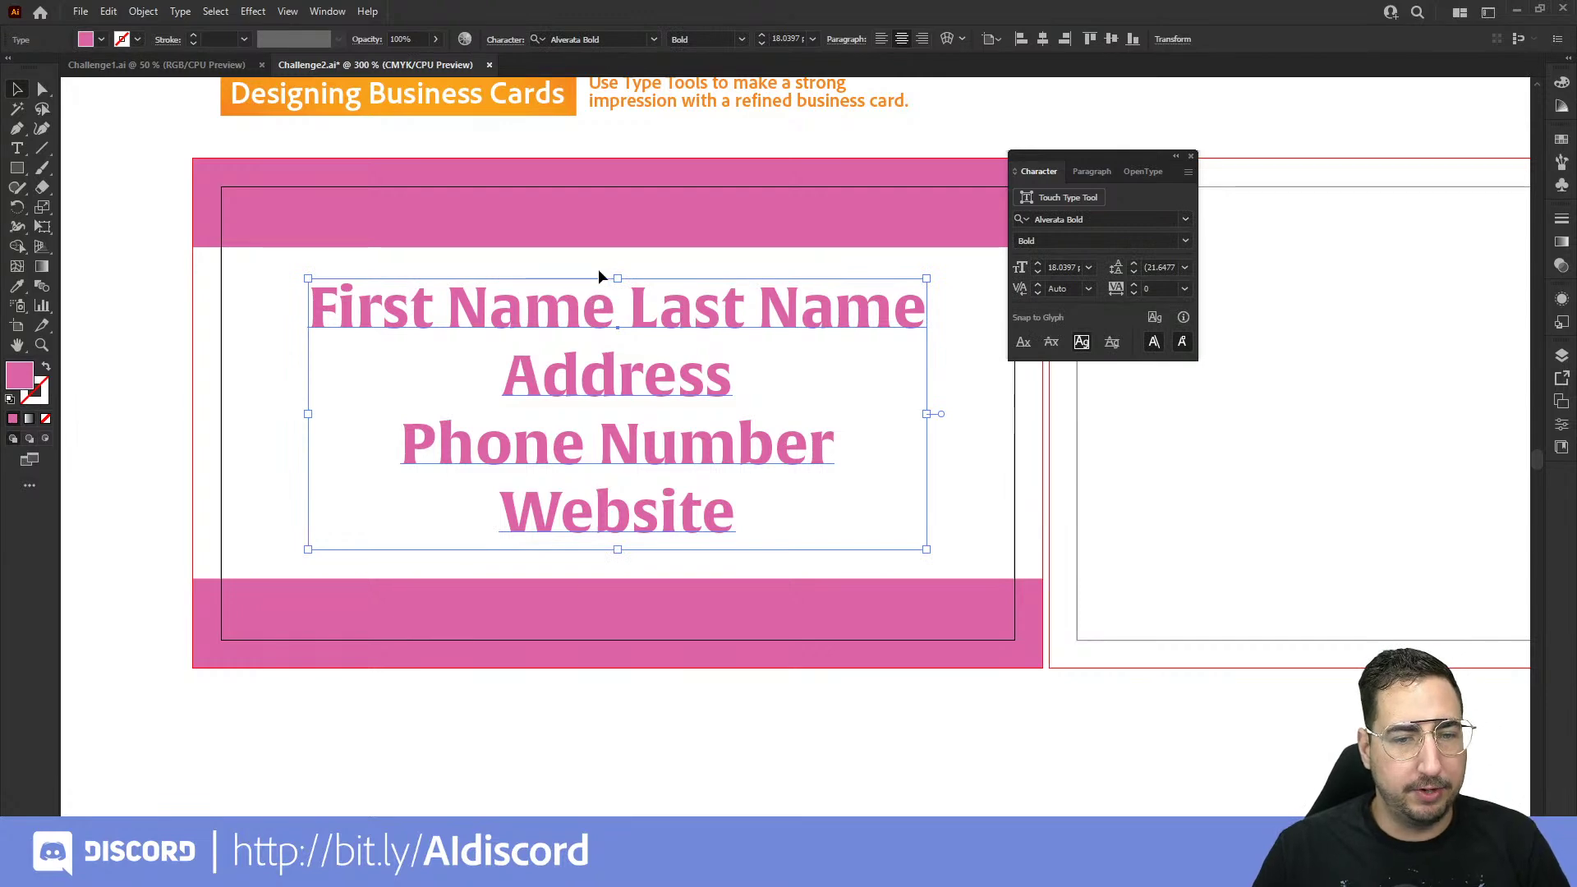
pyautogui.click(948, 396)
# Step: Replace the front card's name placeholder line with the social media handle
pyautogui.press('t')
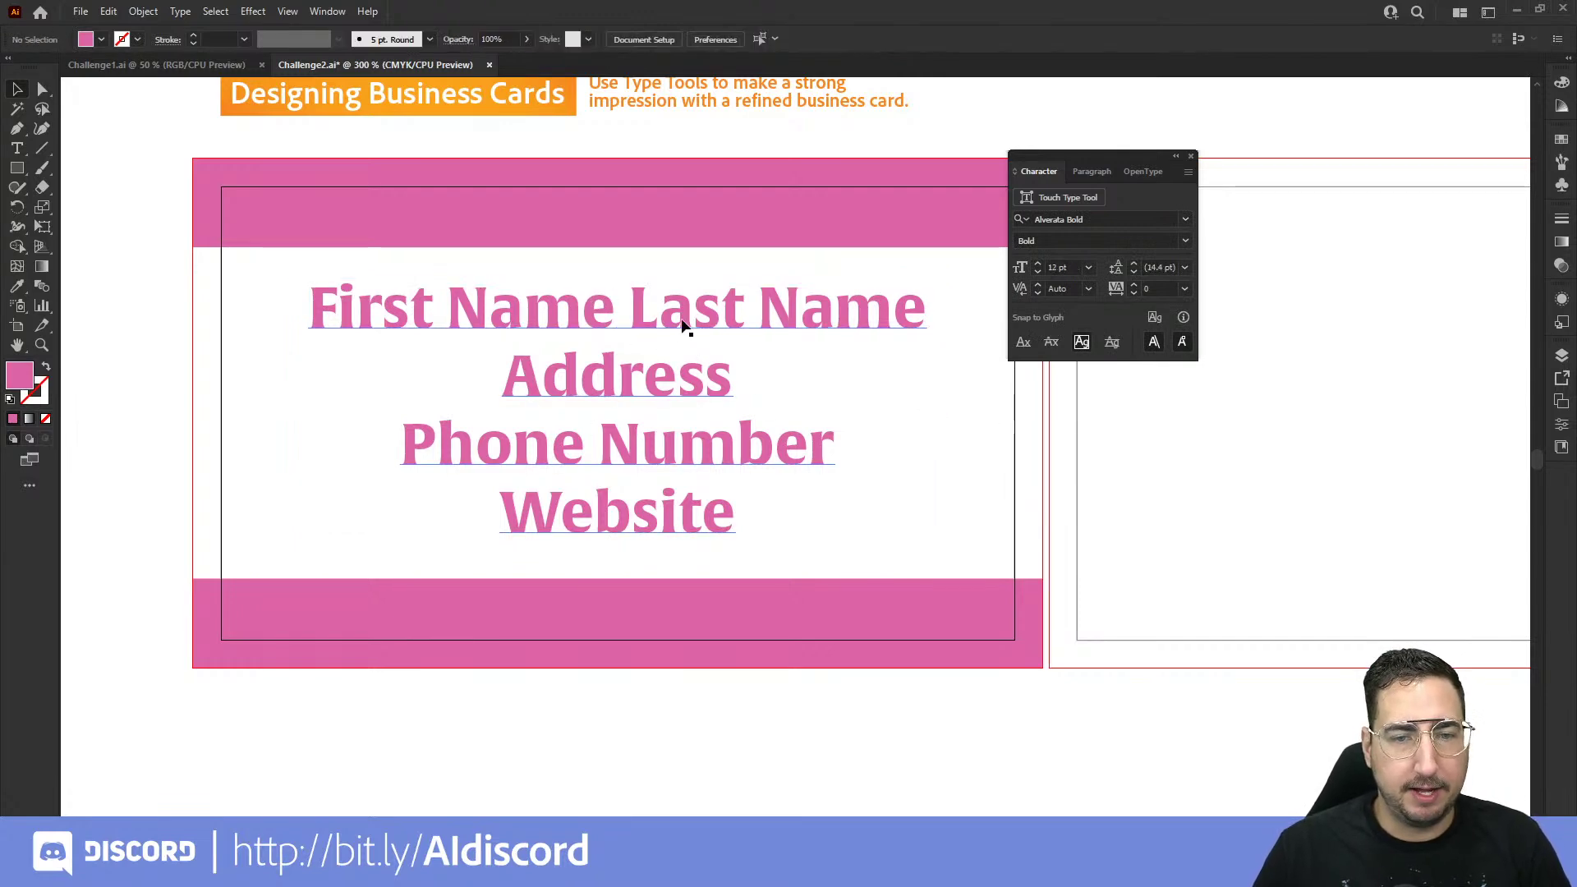
pyautogui.doubleClick(679, 310)
pyautogui.moveTo(920, 306); pyautogui.dragTo(382, 310)
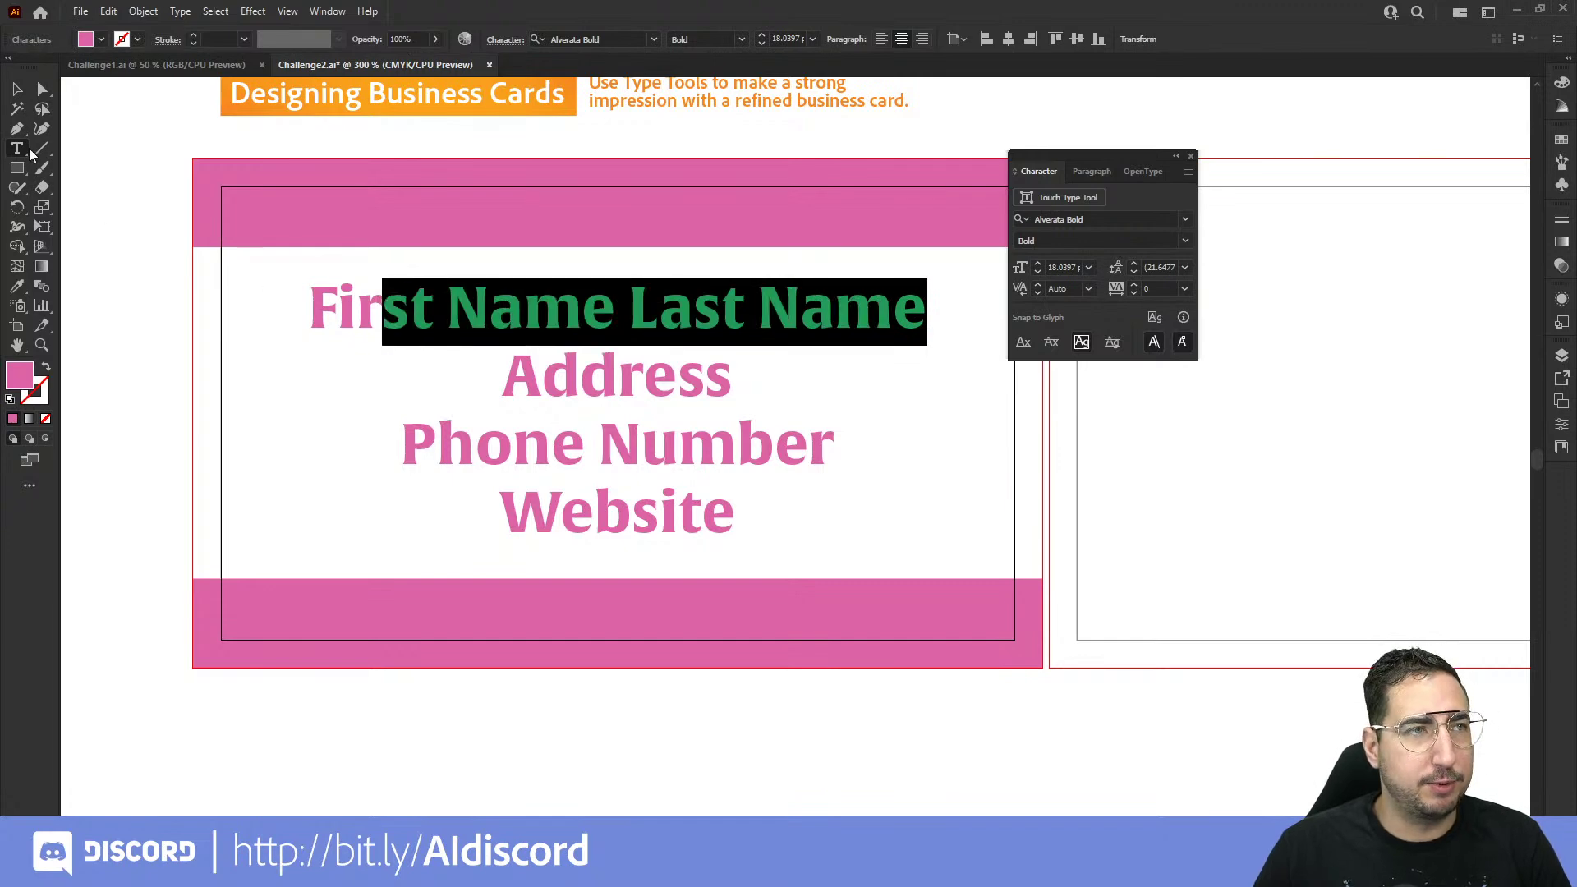
pyautogui.moveTo(310, 308); pyautogui.dragTo(926, 314)
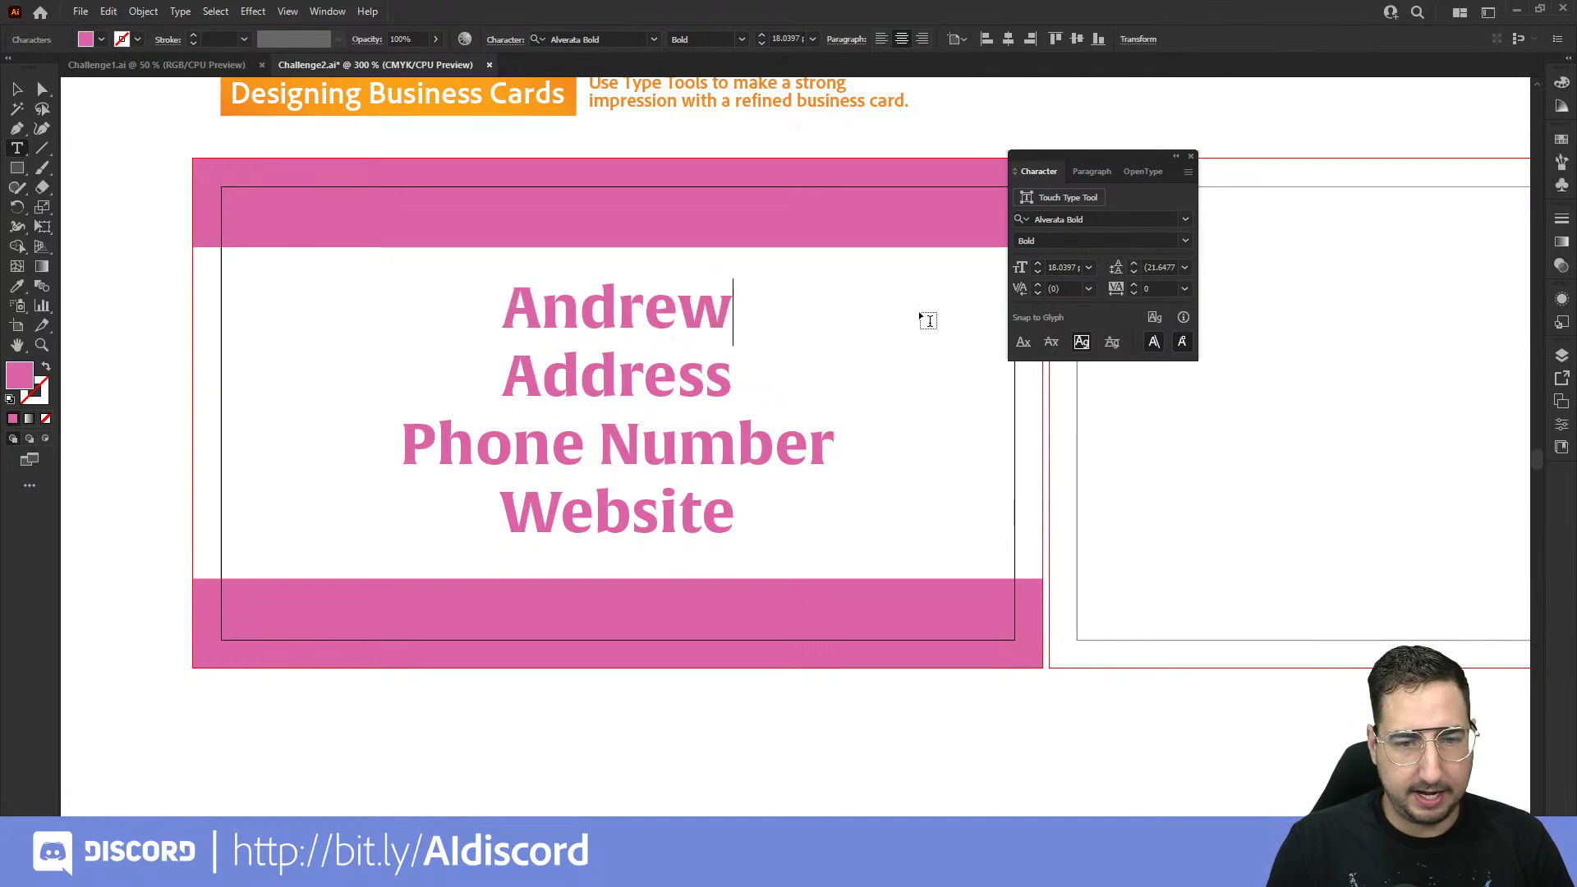
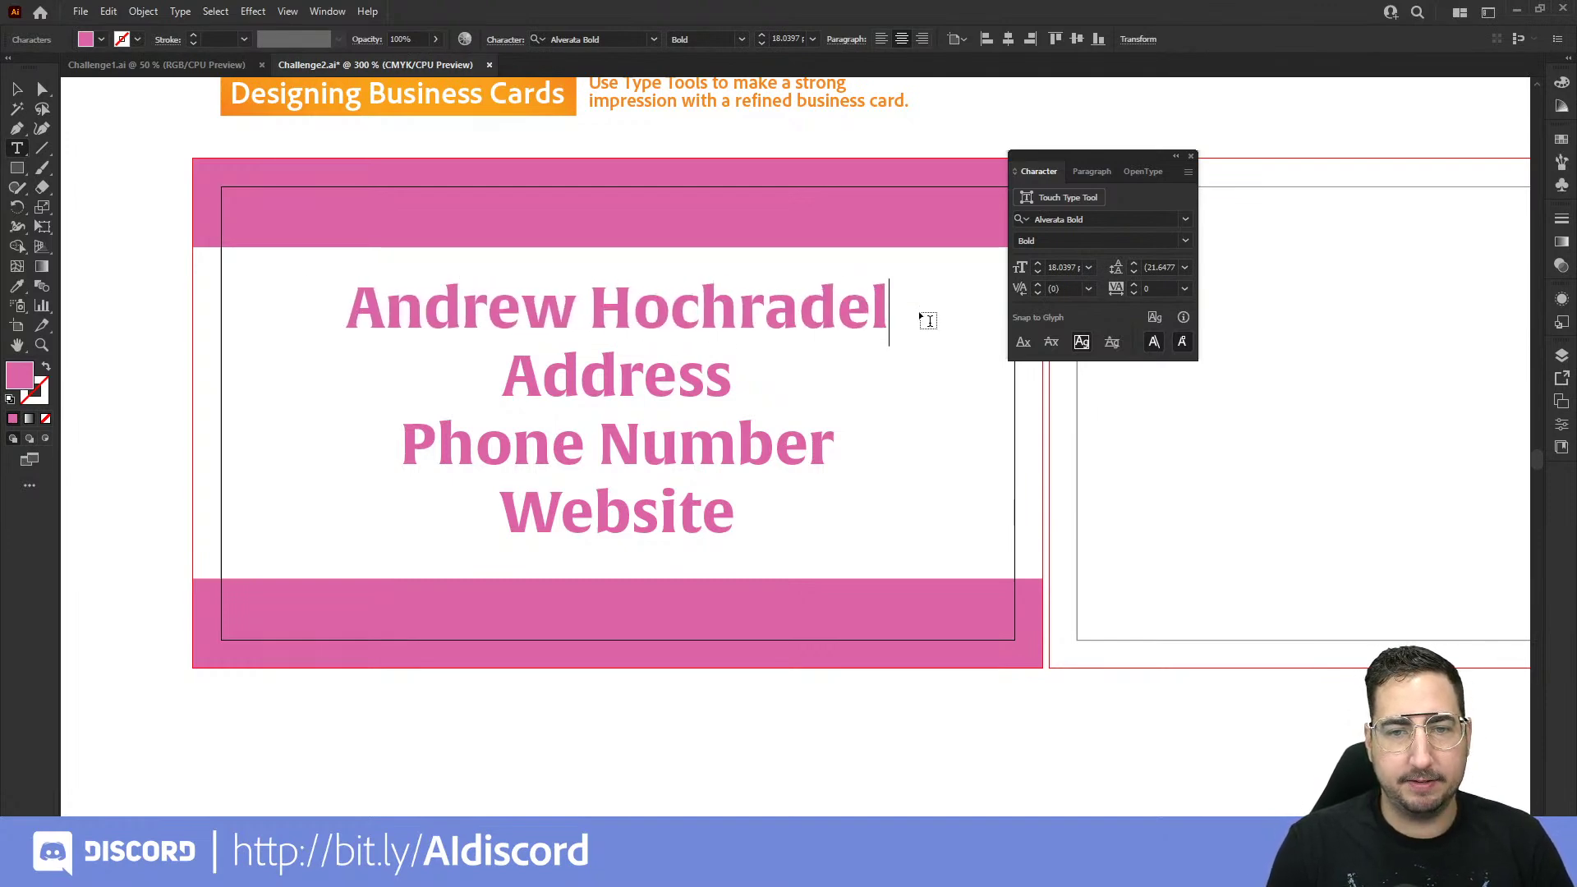
pyautogui.moveTo(884, 298); pyautogui.dragTo(356, 317)
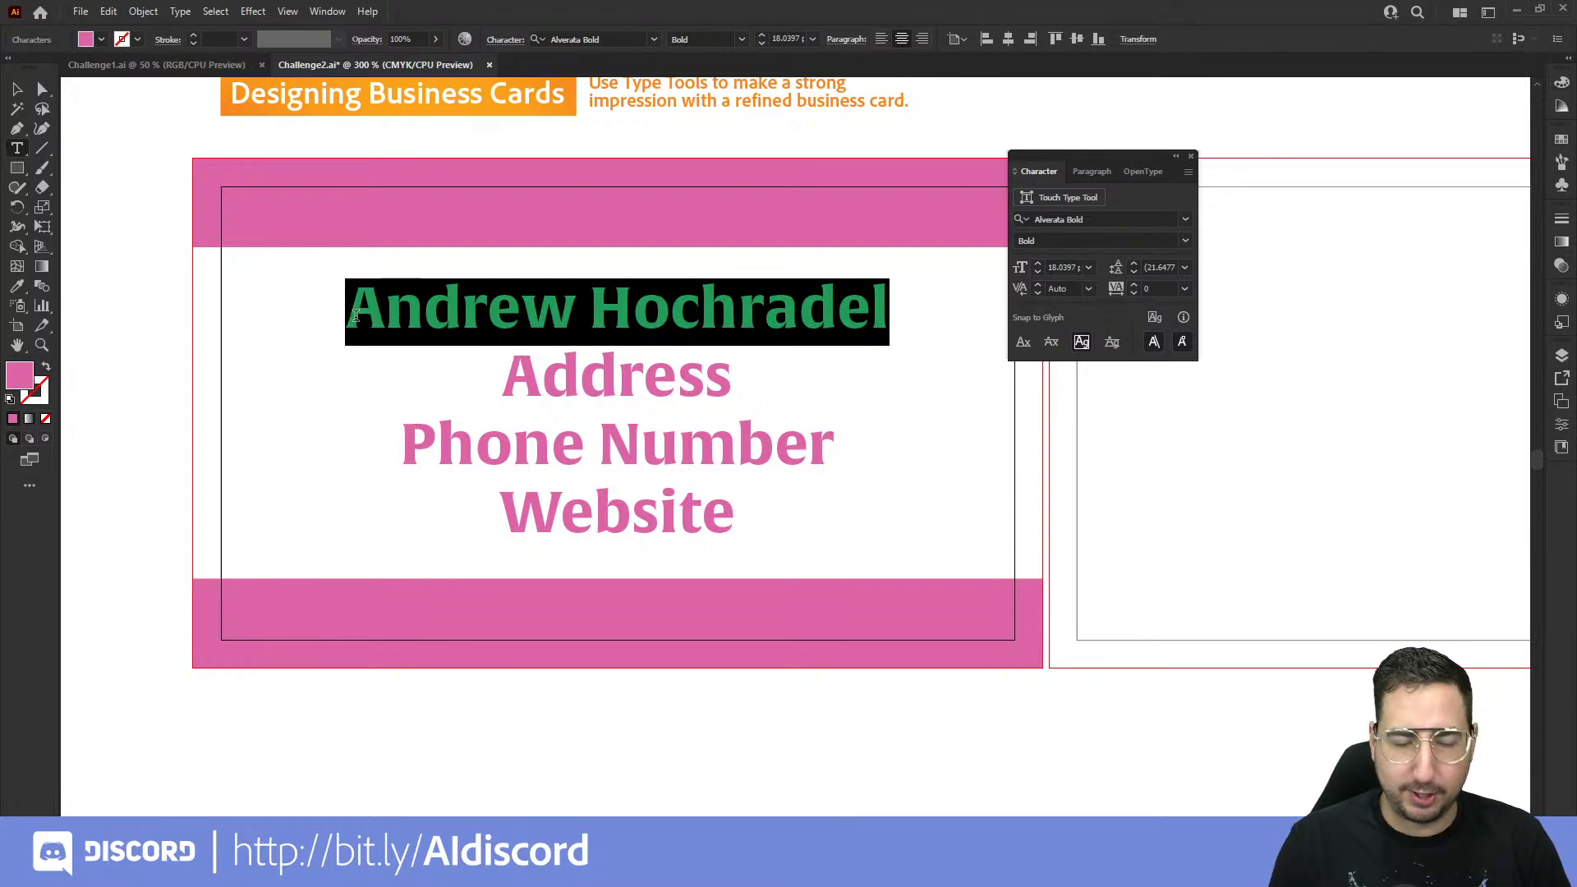
pyautogui.write('@HochDot')
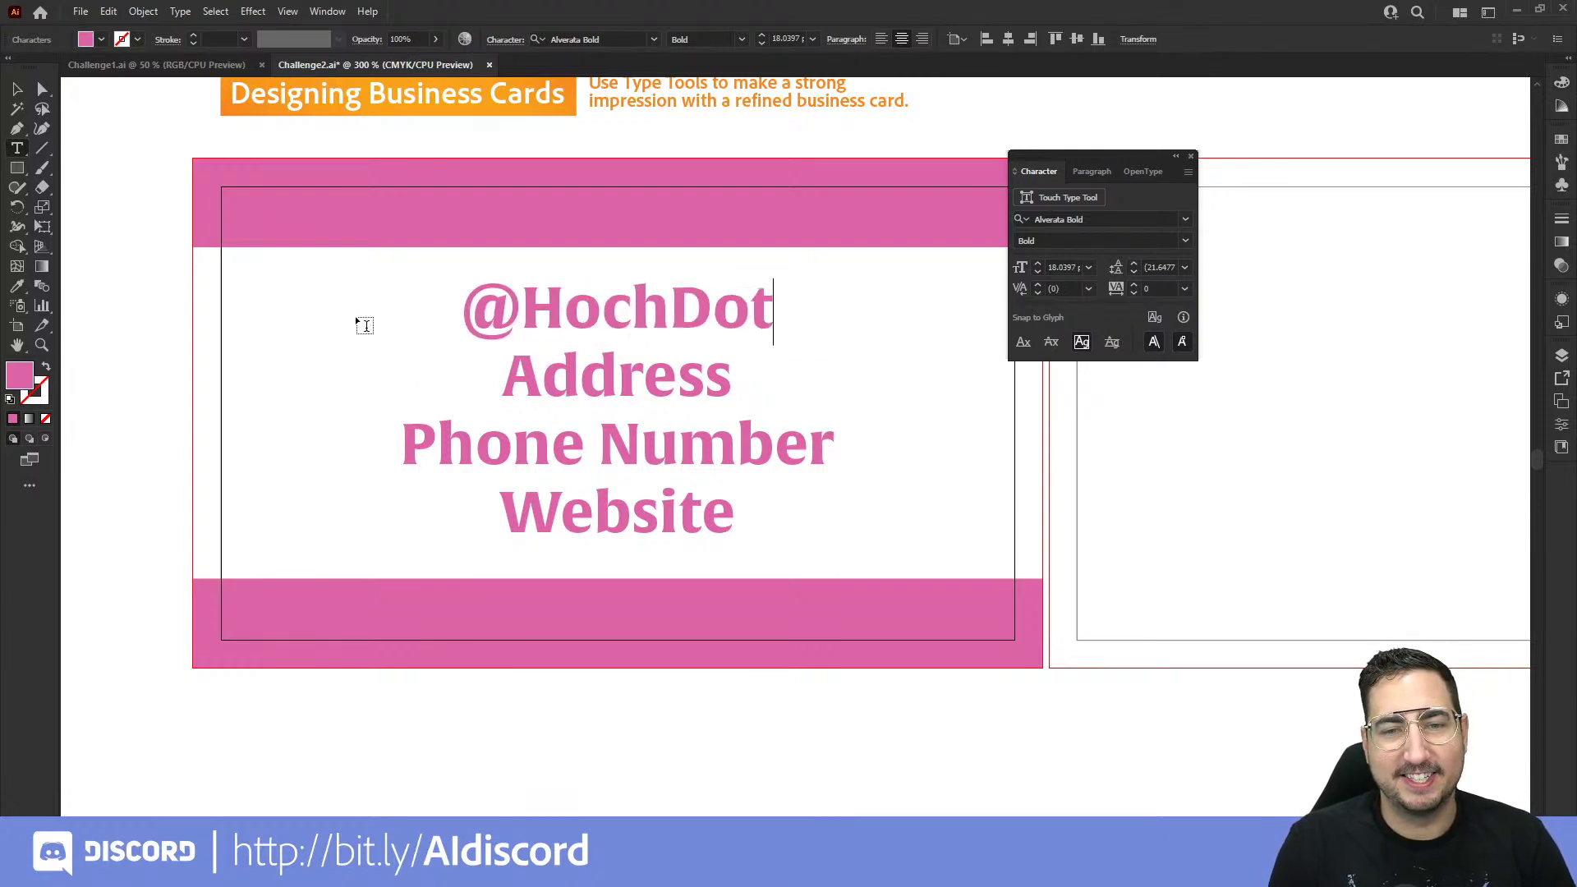
pyautogui.write('Co')
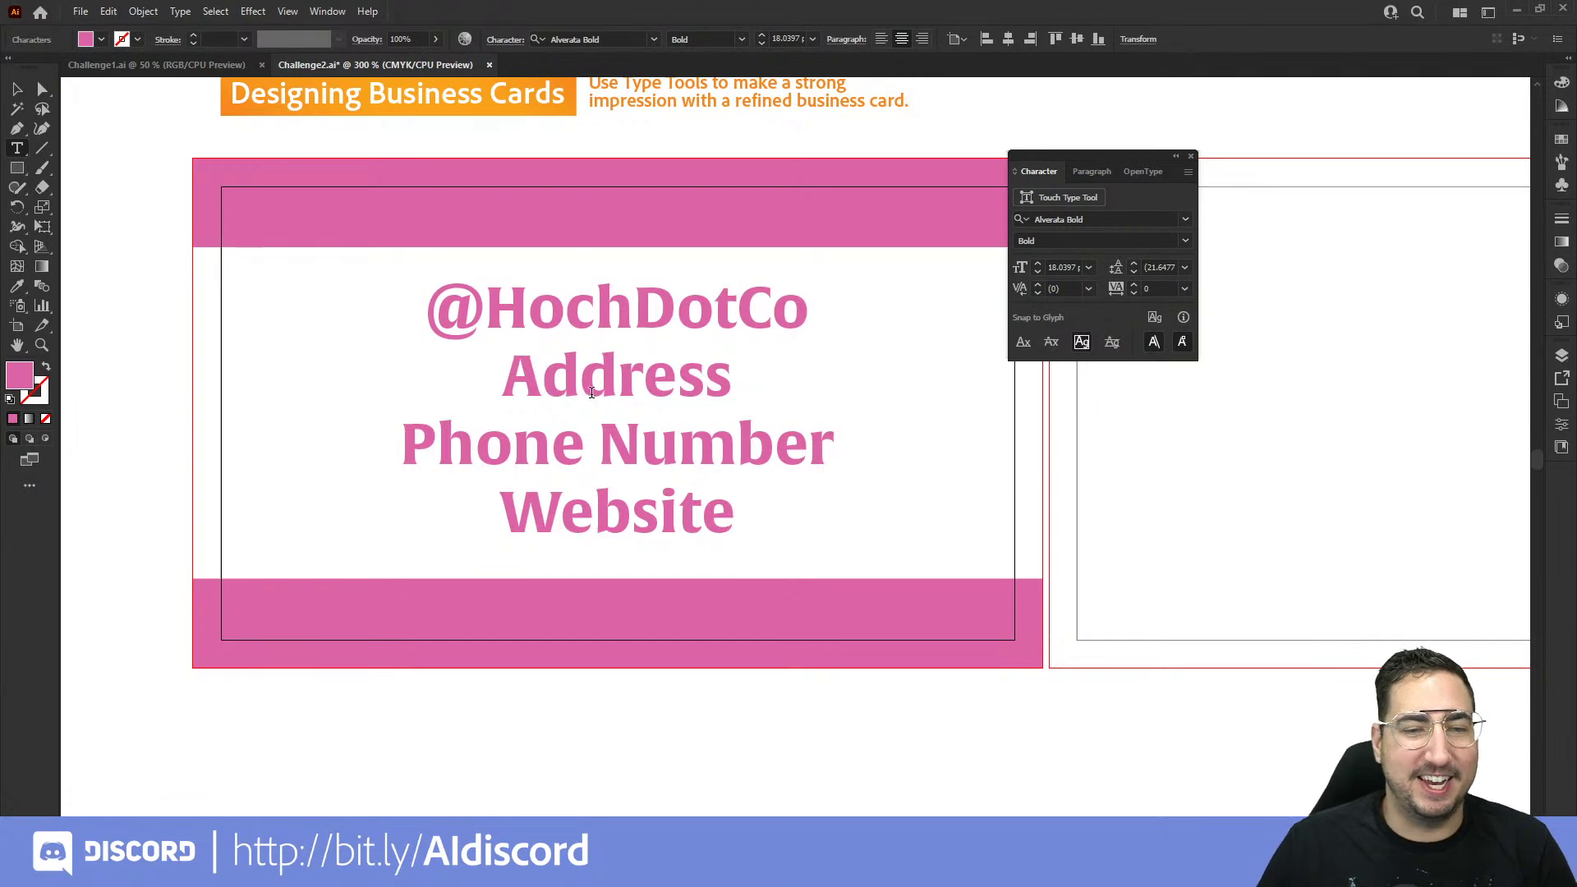
# Step: Fill in the street address, phone number and website lines, then close the Character panel
pyautogui.doubleClick(583, 377)
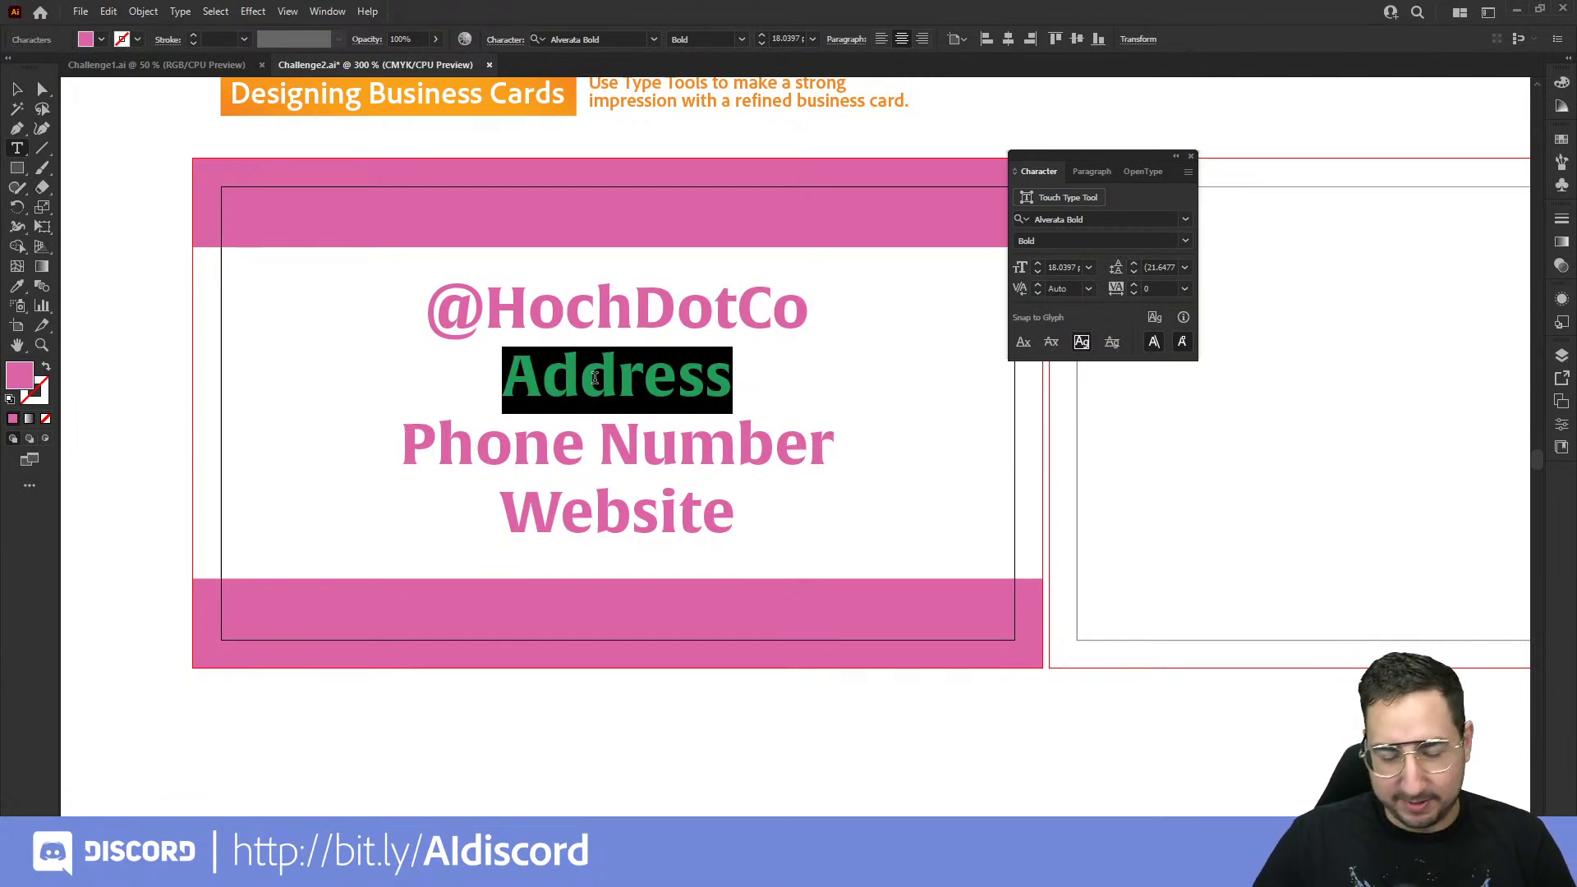
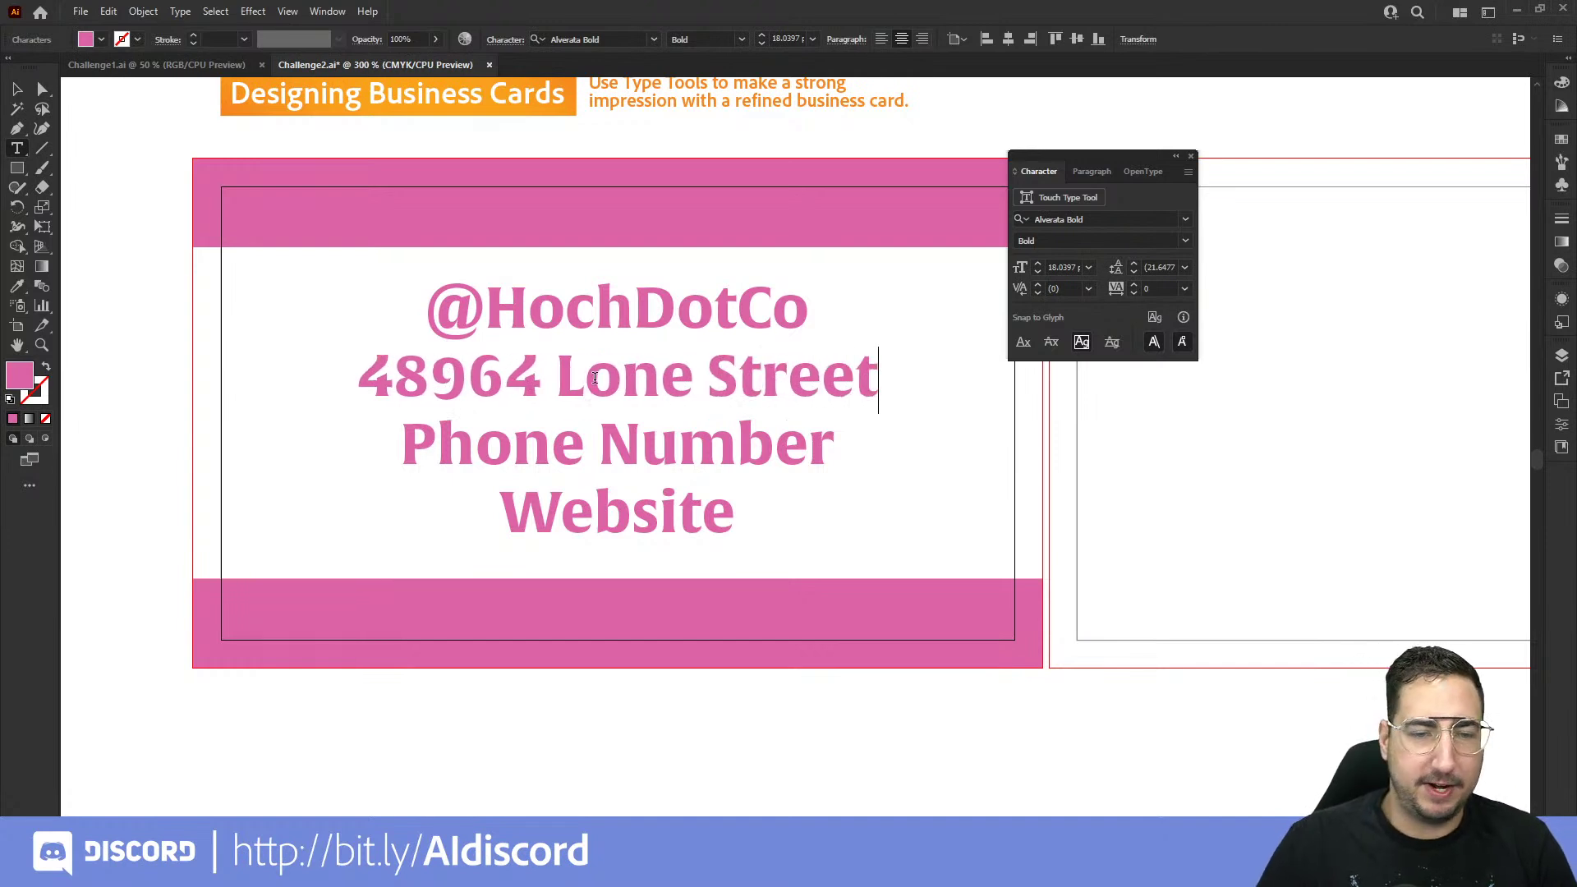
pyautogui.moveTo(834, 444); pyautogui.dragTo(429, 425)
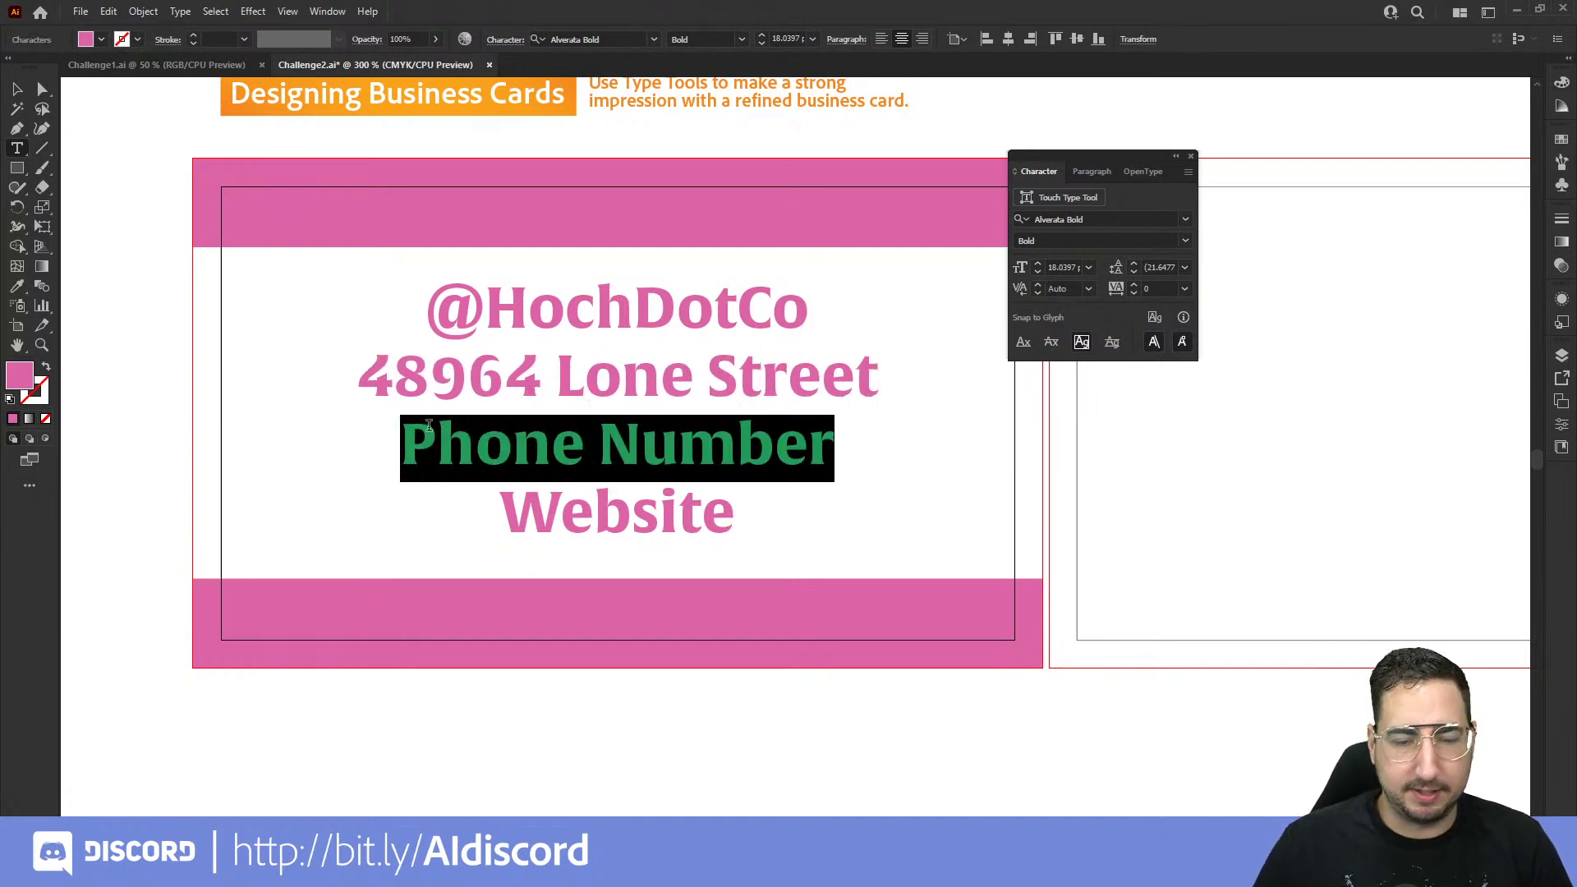
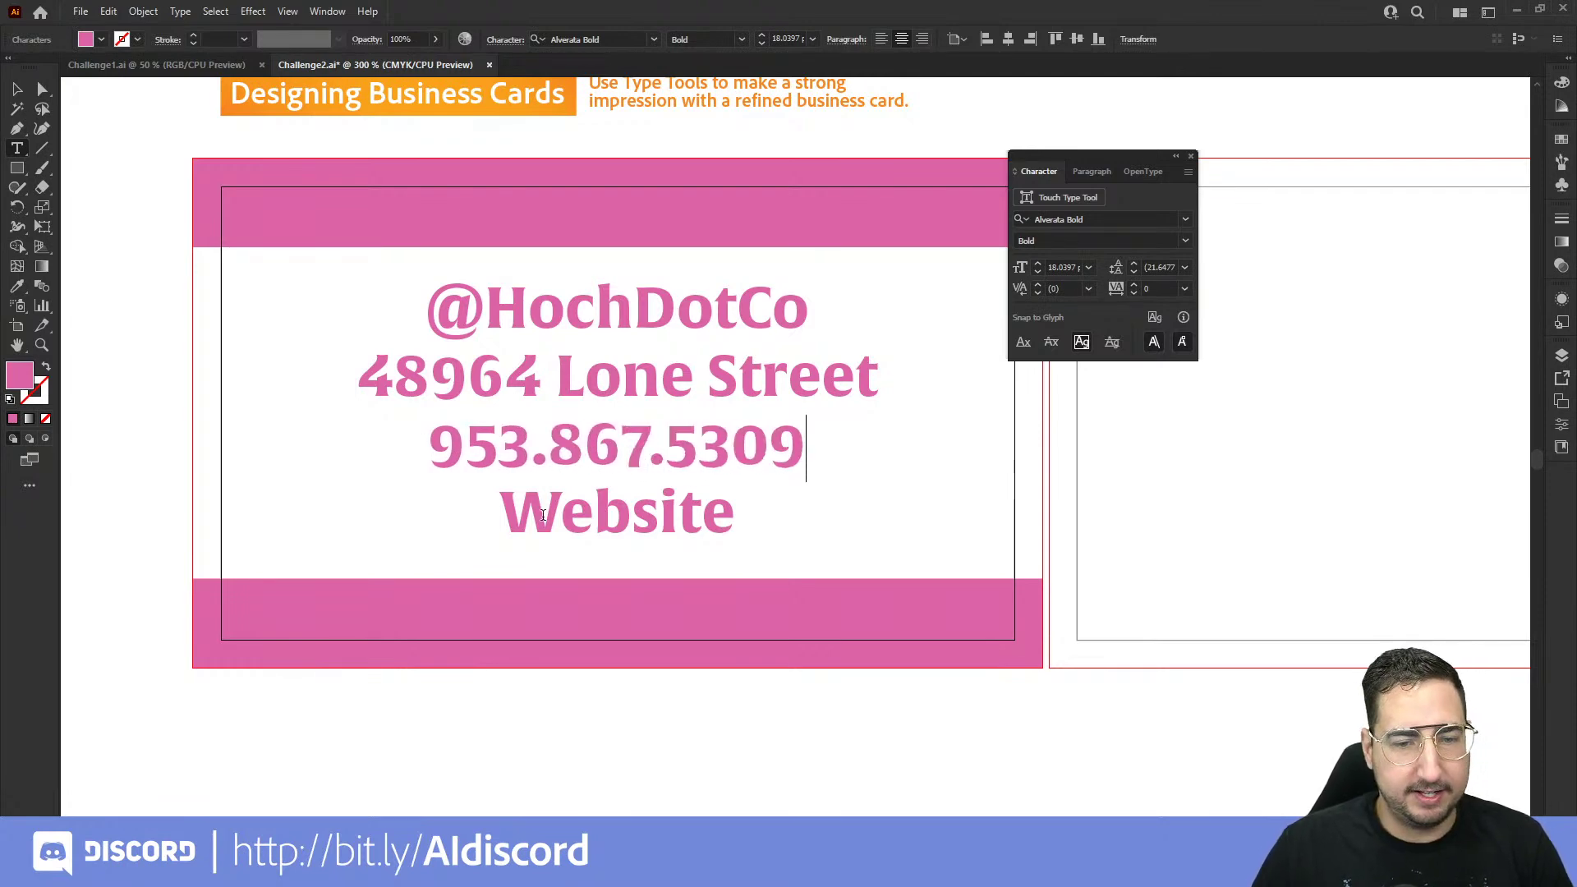
pyautogui.doubleClick(581, 519)
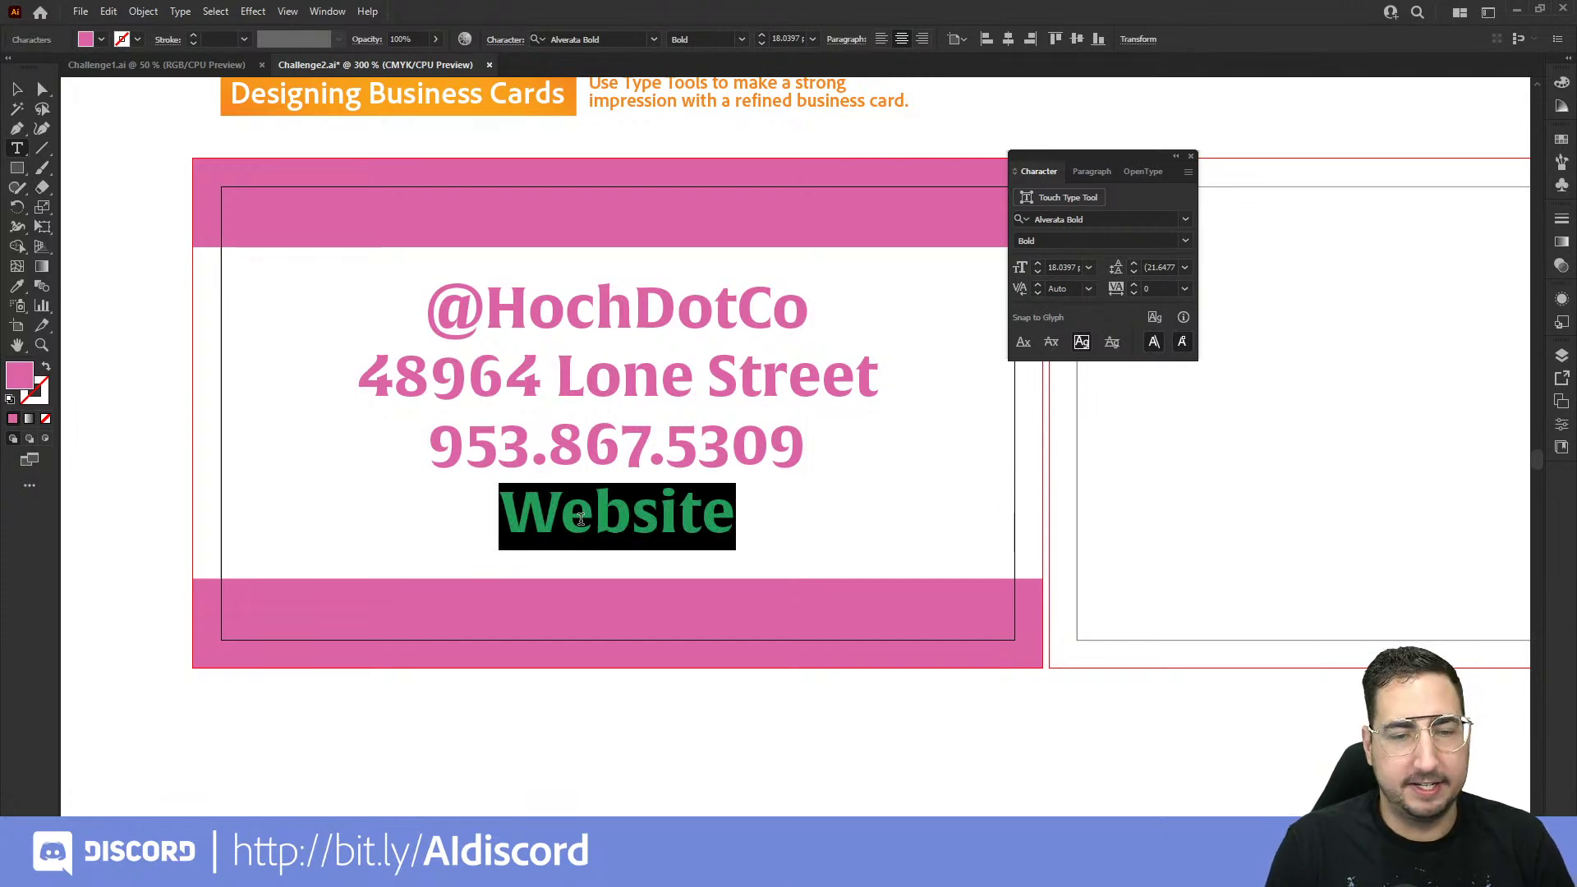
pyautogui.write('www.hoch.co')
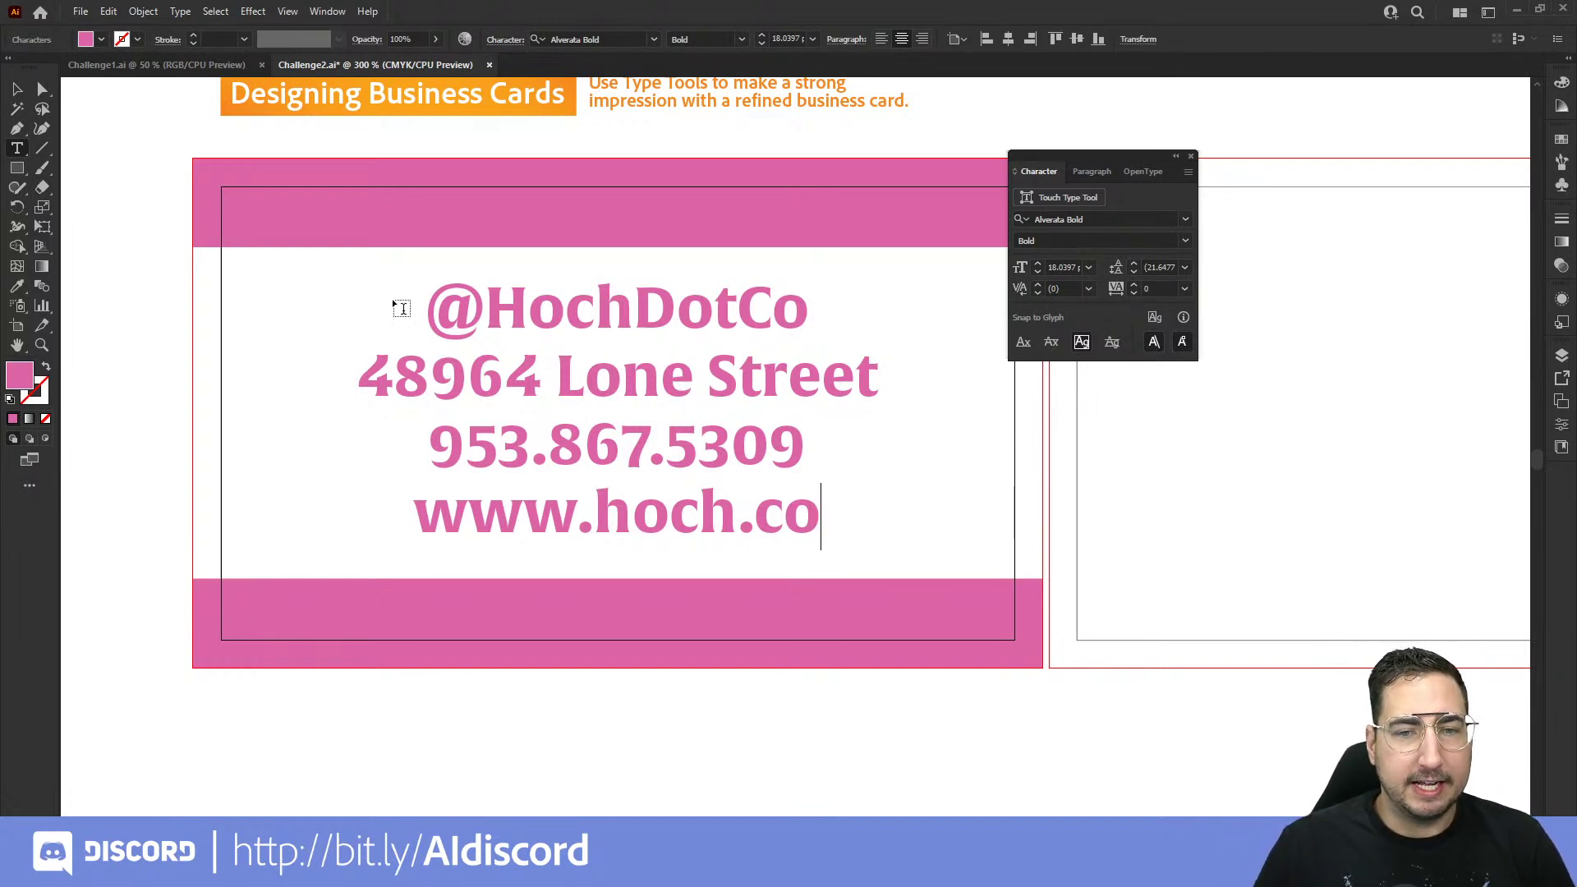
pyautogui.click(18, 92)
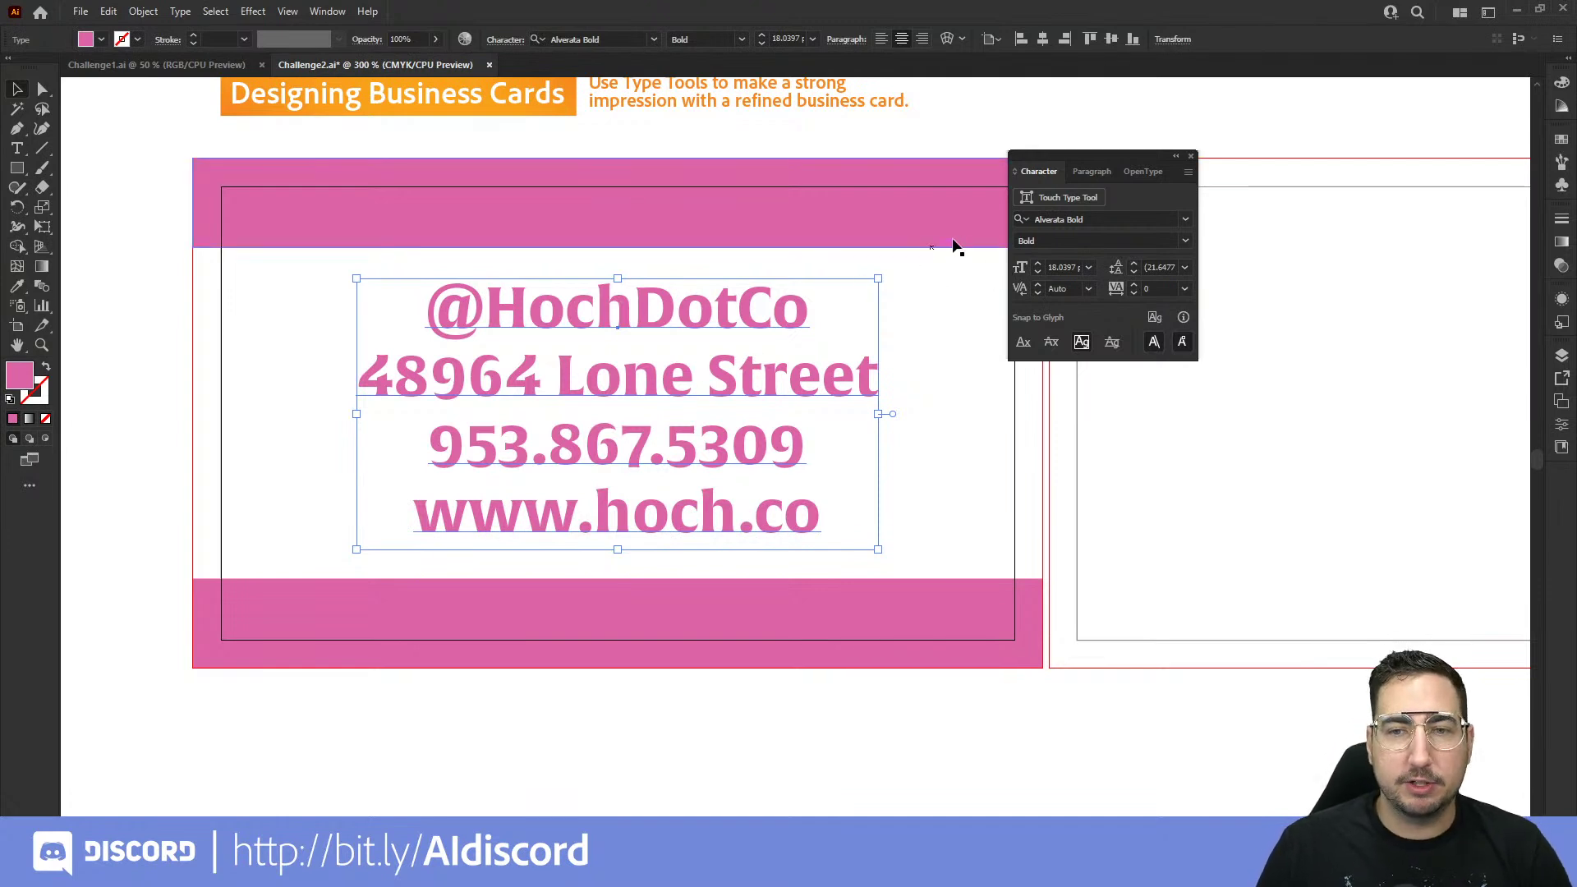
pyautogui.click(1193, 157)
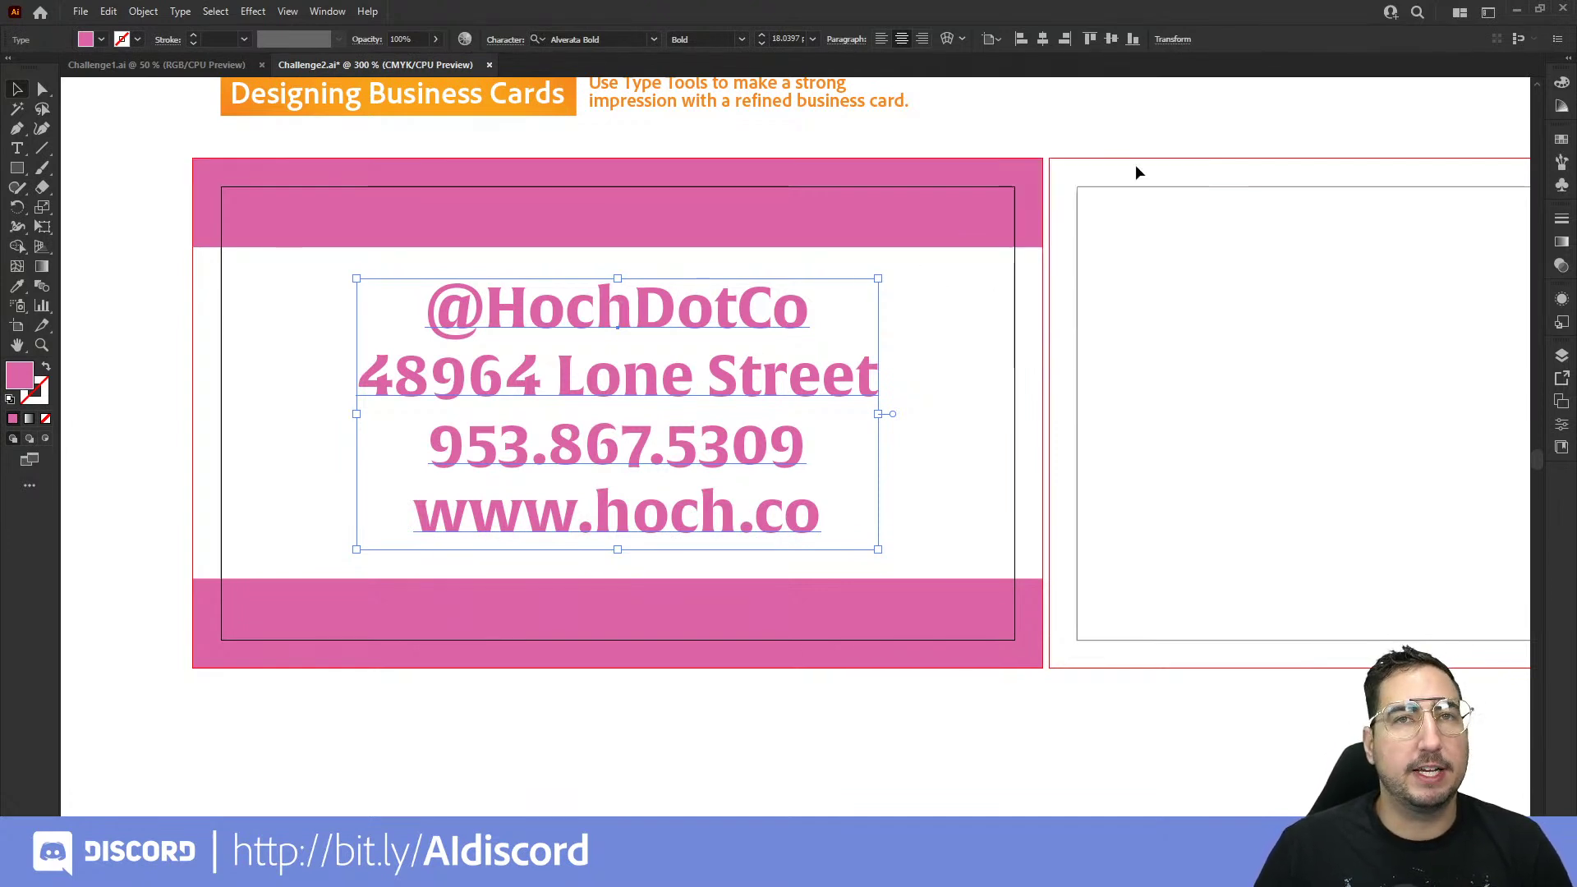
# Step: Fill the Templeton Flowers logo's centre circle light pink, then pan over to the blank back card
pyautogui.press('z')
pyautogui.keyDown('alt'); pyautogui.click(834, 444); pyautogui.keyUp('alt')
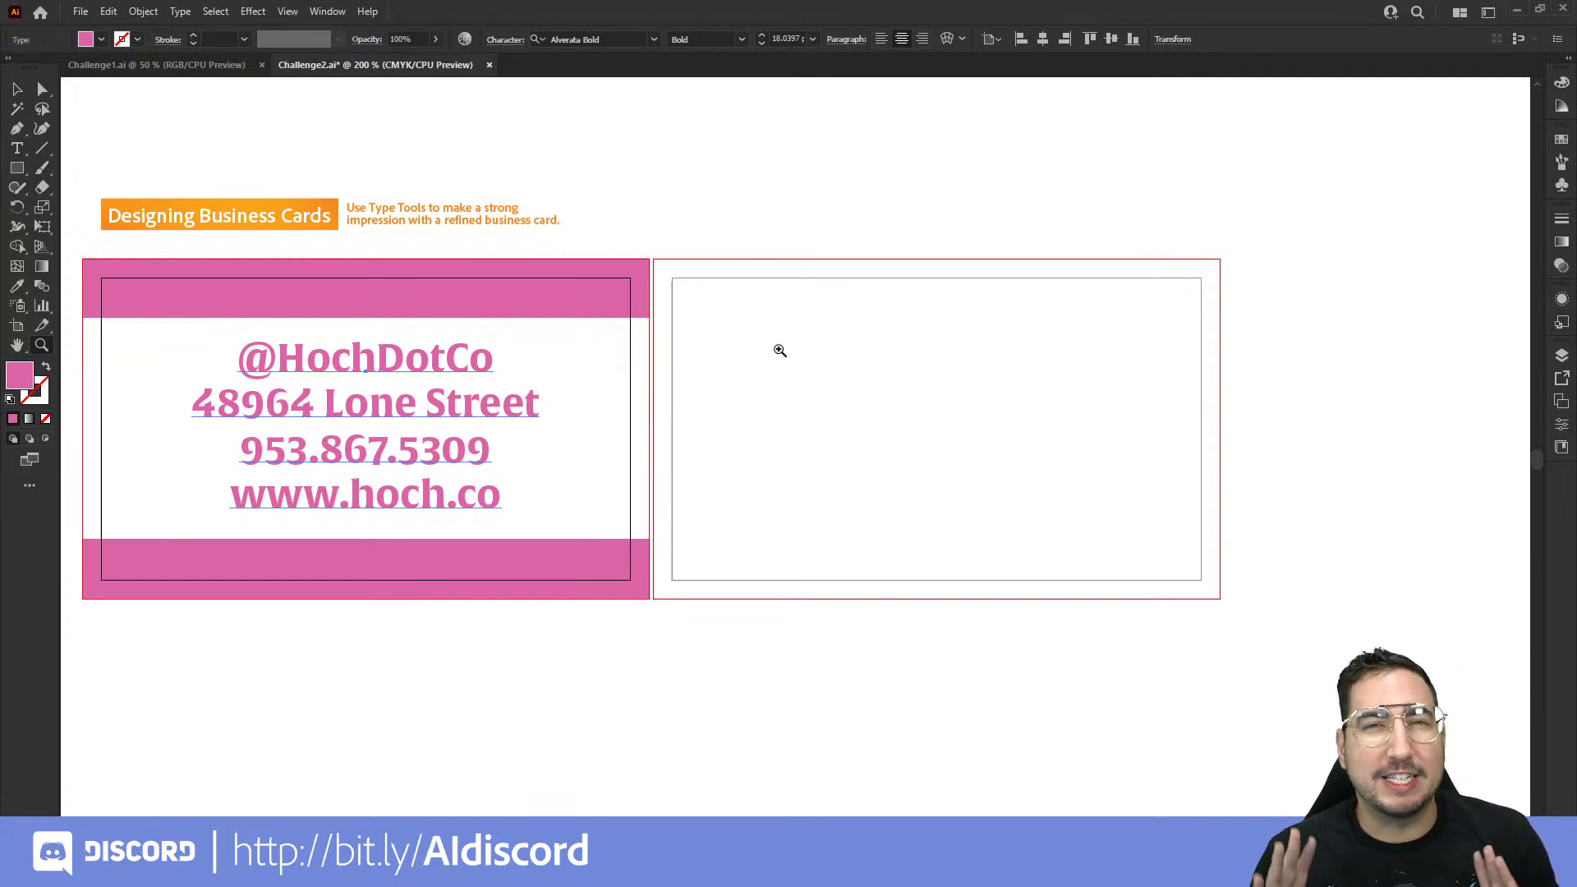
pyautogui.hscroll(-5, 525, 407)
pyautogui.press('v')
pyautogui.moveTo(335, 352); pyautogui.dragTo(184, 276)
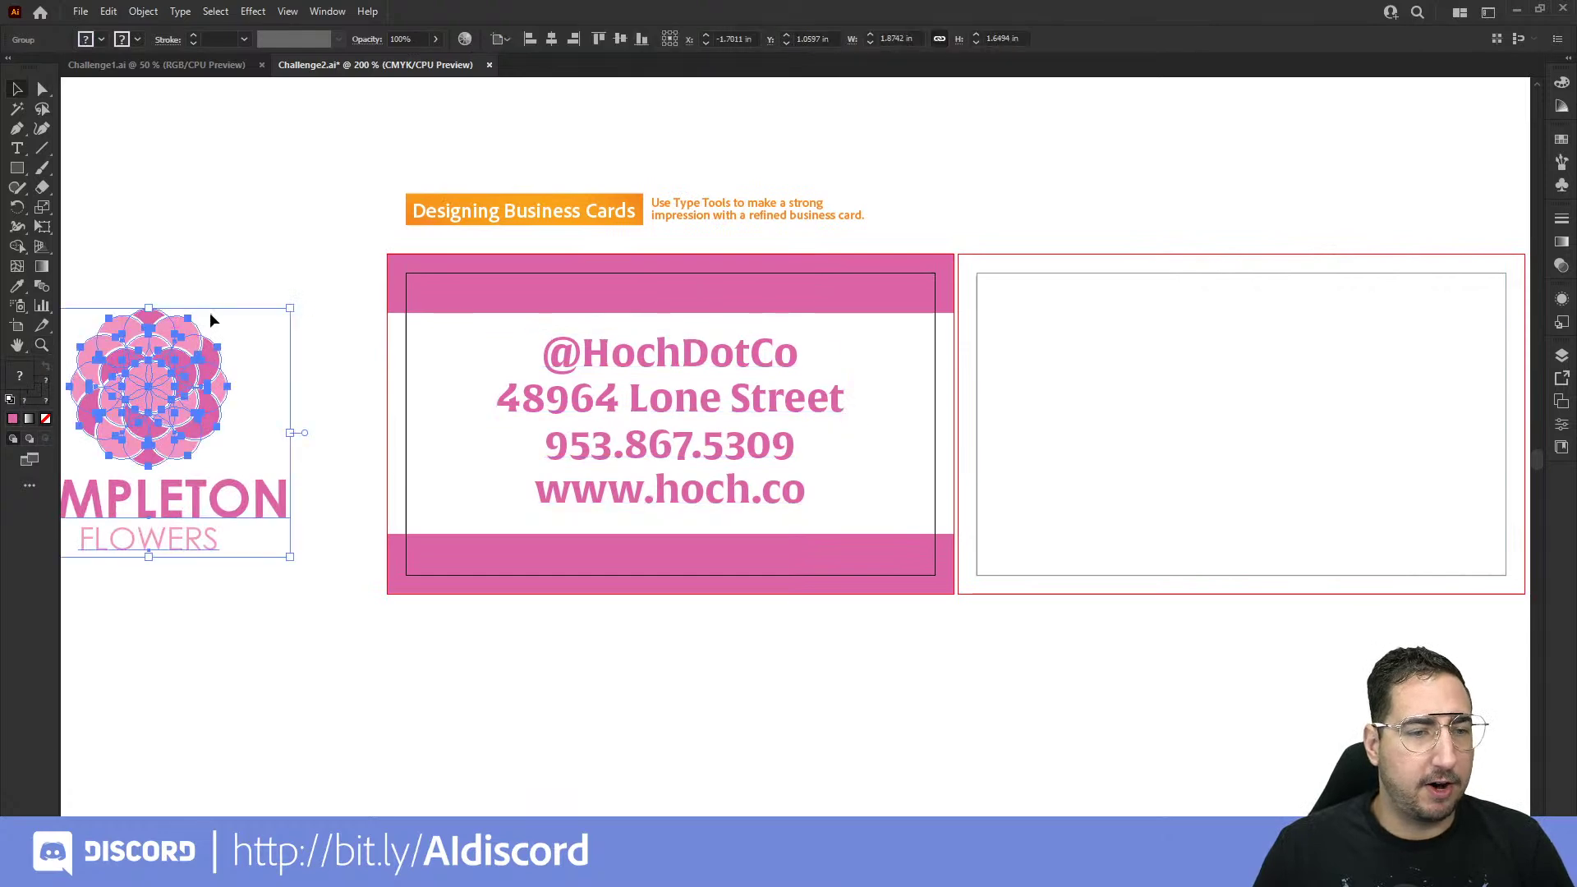
pyautogui.click(183, 283)
pyautogui.hscroll(-4, 247, 419)
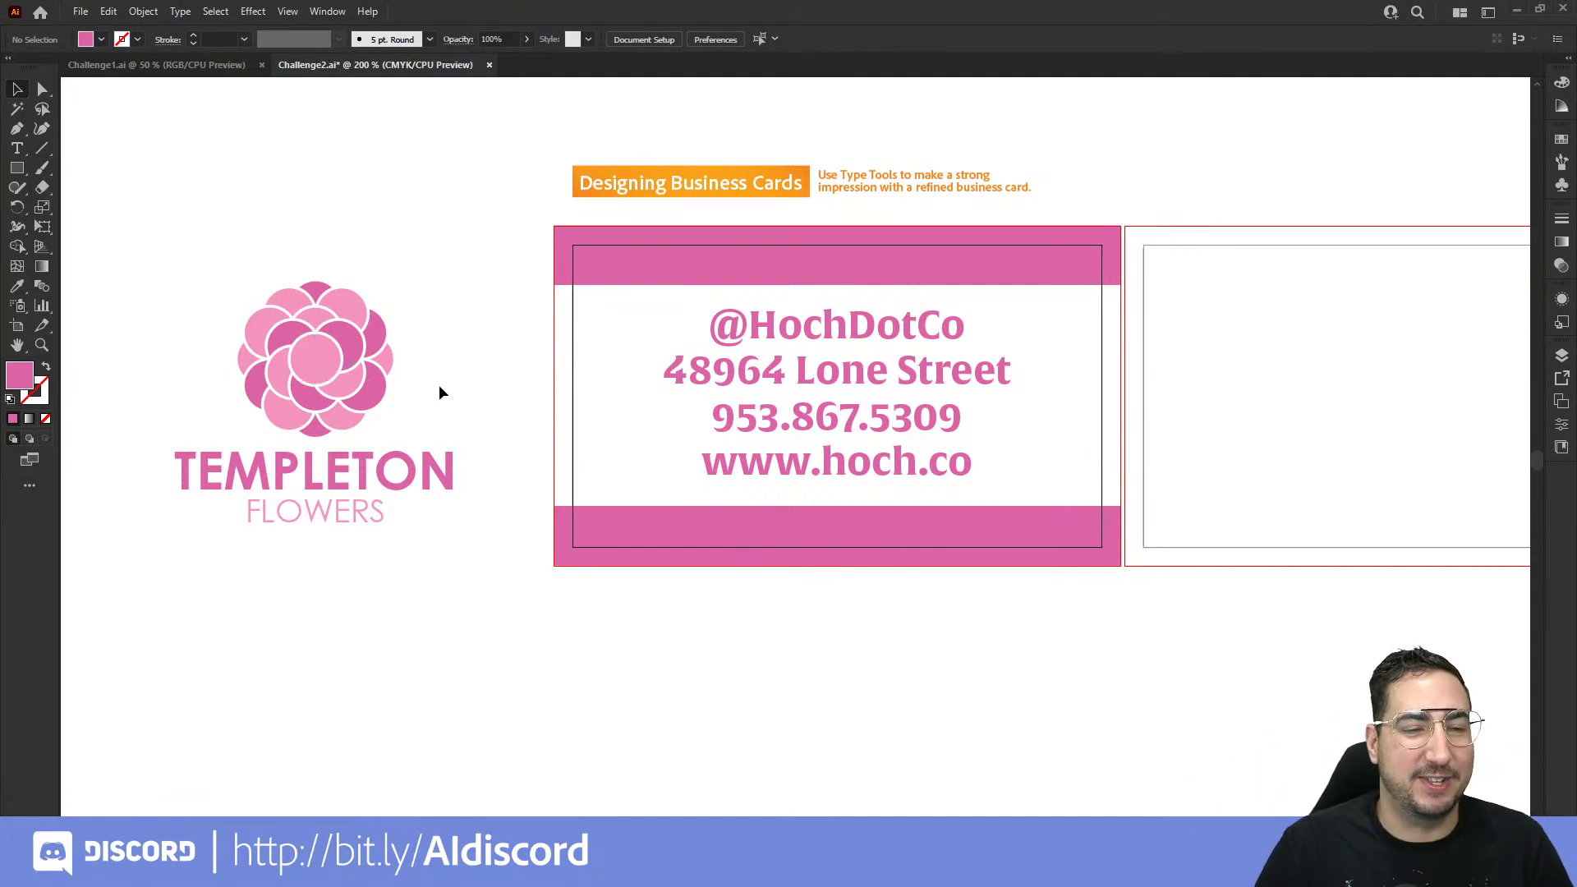
pyautogui.click(317, 367)
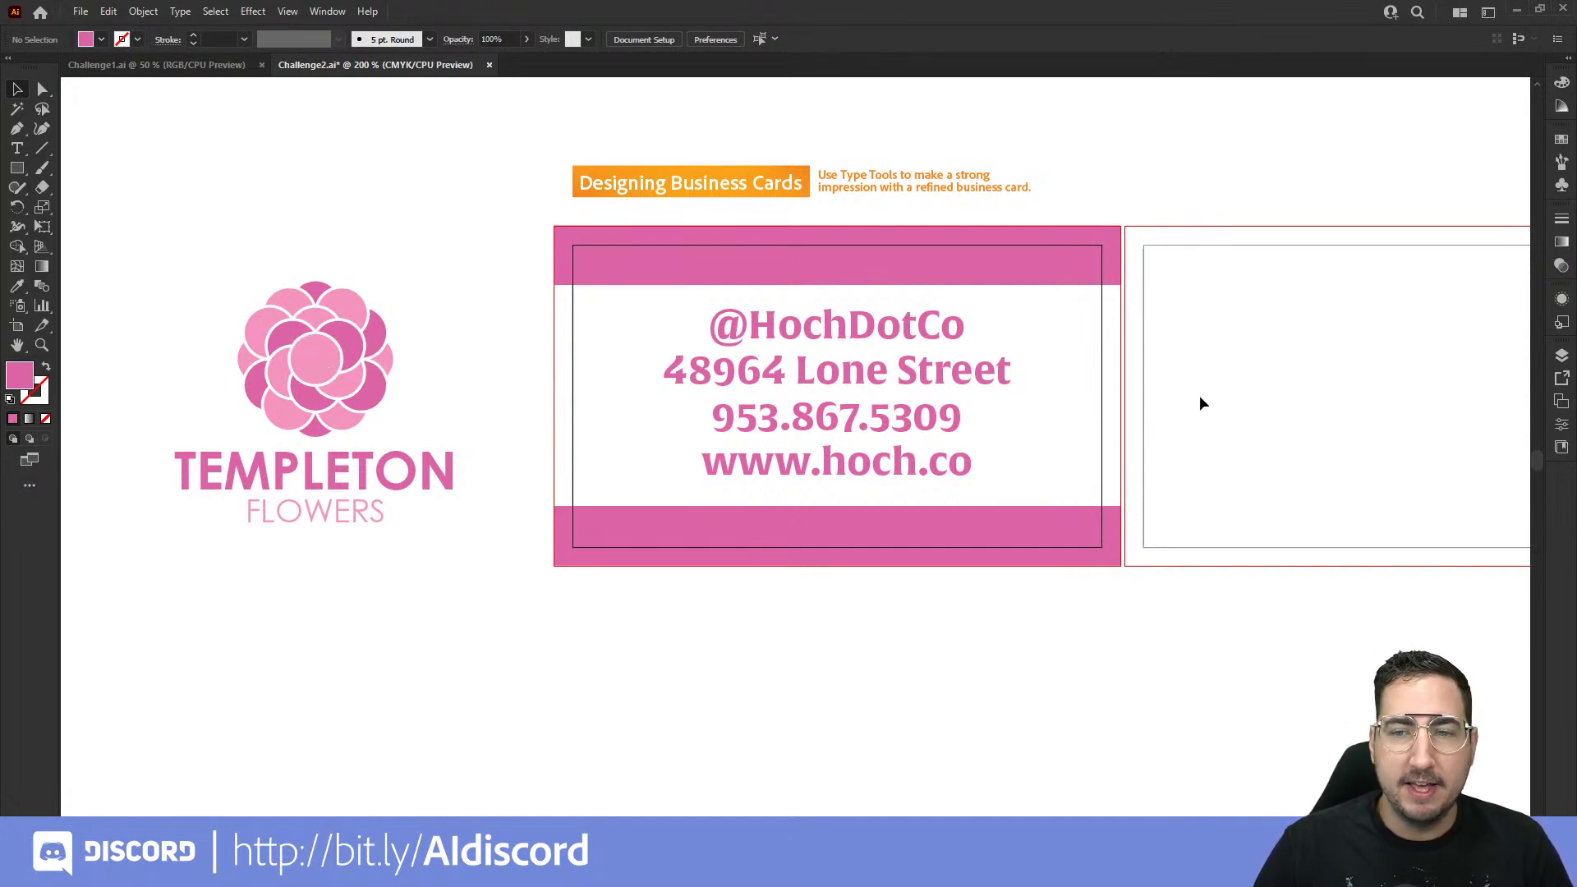
pyautogui.moveTo(1224, 327); pyautogui.dragTo(657, 351)
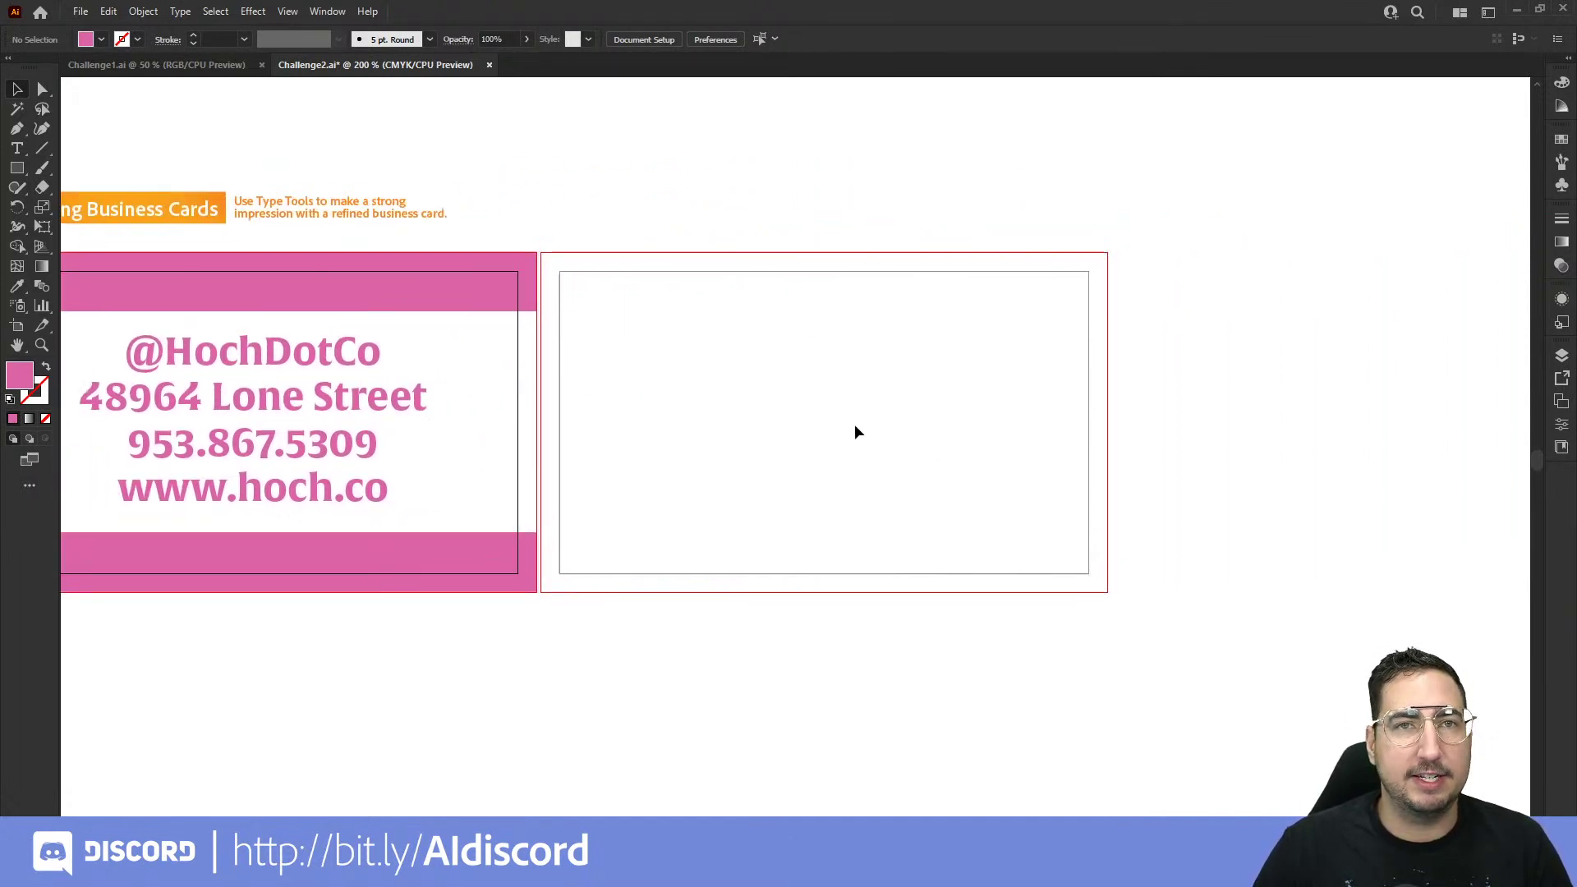
pyautogui.click(17, 169)
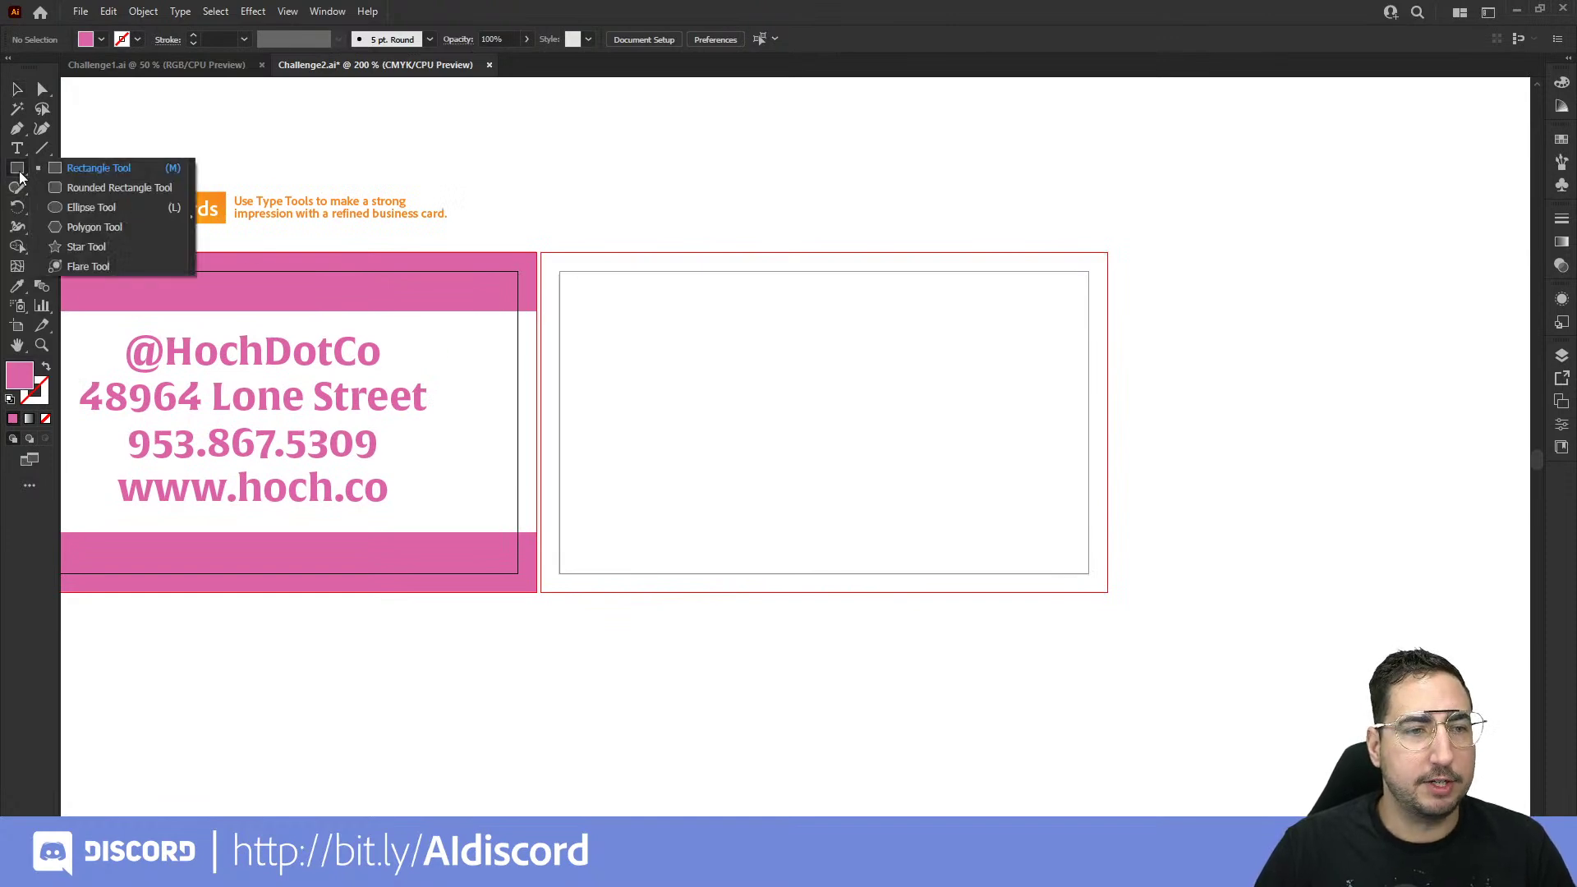
# Step: Draw a large pink circle at the back card's top right and place a 1.70 in circle on its bottom edge
pyautogui.click(92, 207)
pyautogui.moveTo(1294, 152); pyautogui.dragTo(947, 399)
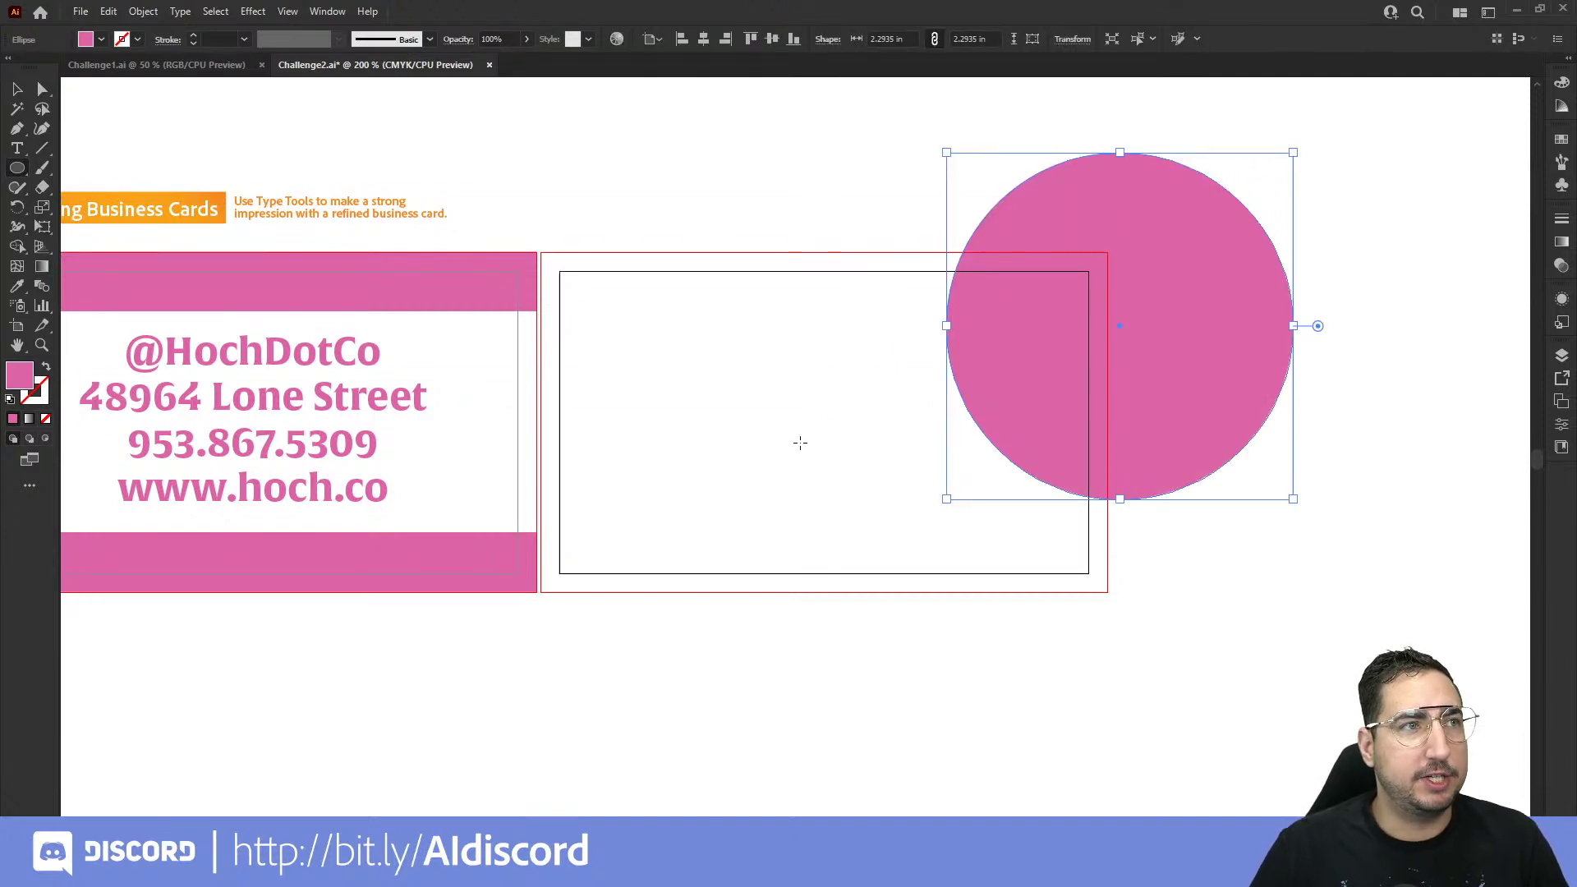
pyautogui.press('v')
pyautogui.moveTo(1126, 261); pyautogui.dragTo(921, 575)
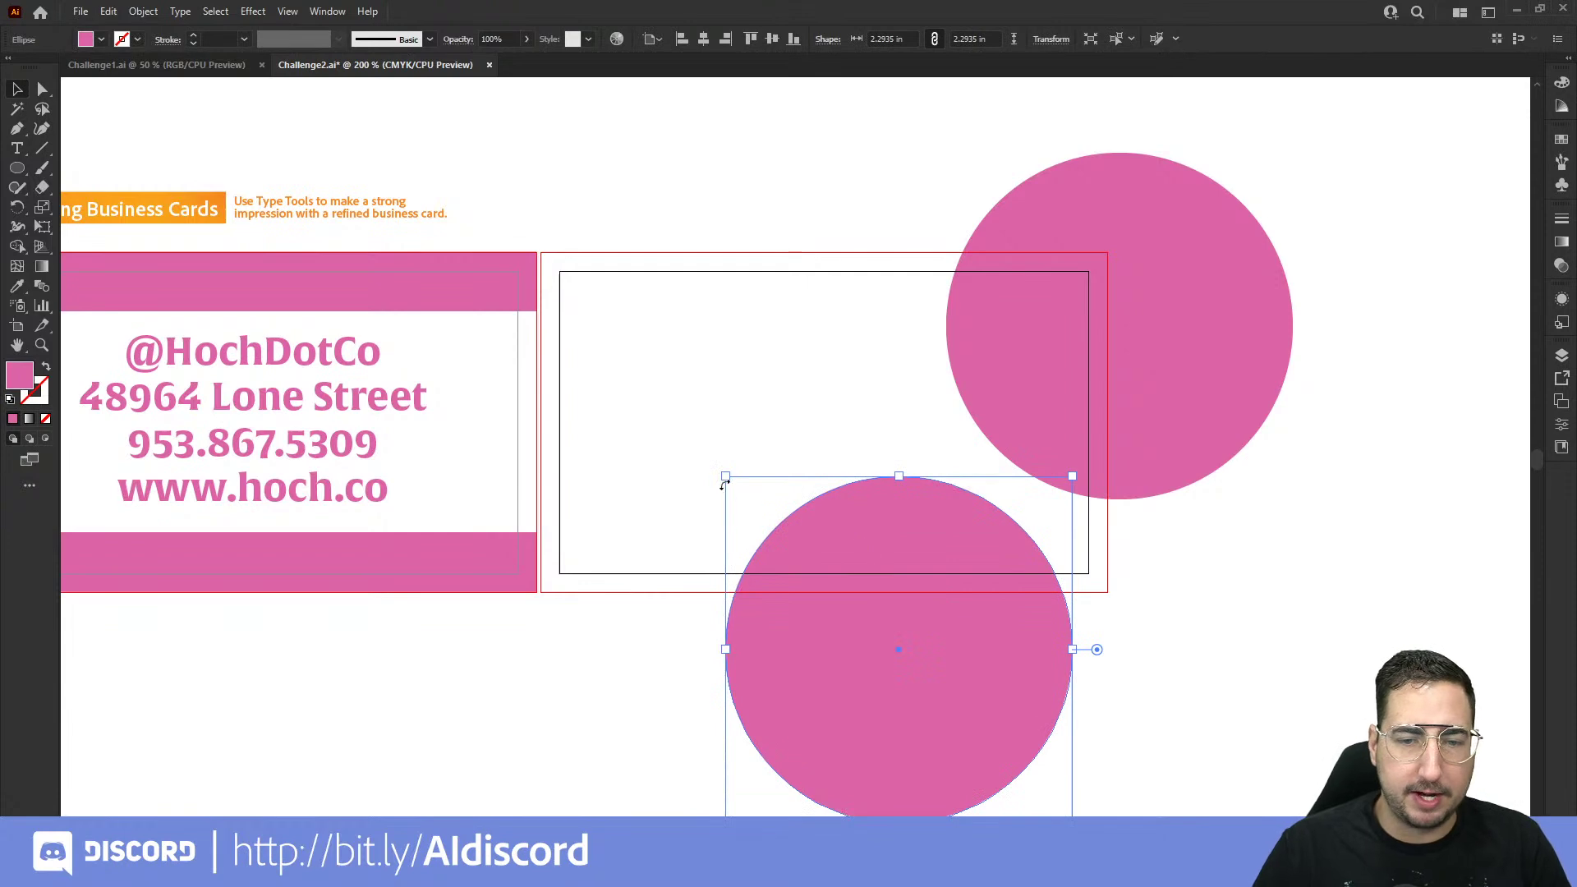
pyautogui.moveTo(725, 479); pyautogui.dragTo(817, 559)
pyautogui.moveTo(937, 638); pyautogui.dragTo(964, 593)
# Step: Duplicate a circle into the card's centre at about 1.31 in and enlarge the lower-left circle
pyautogui.moveTo(1031, 653); pyautogui.dragTo(862, 387)
pyautogui.press('s')
pyautogui.moveTo(1023, 167); pyautogui.dragTo(969, 199)
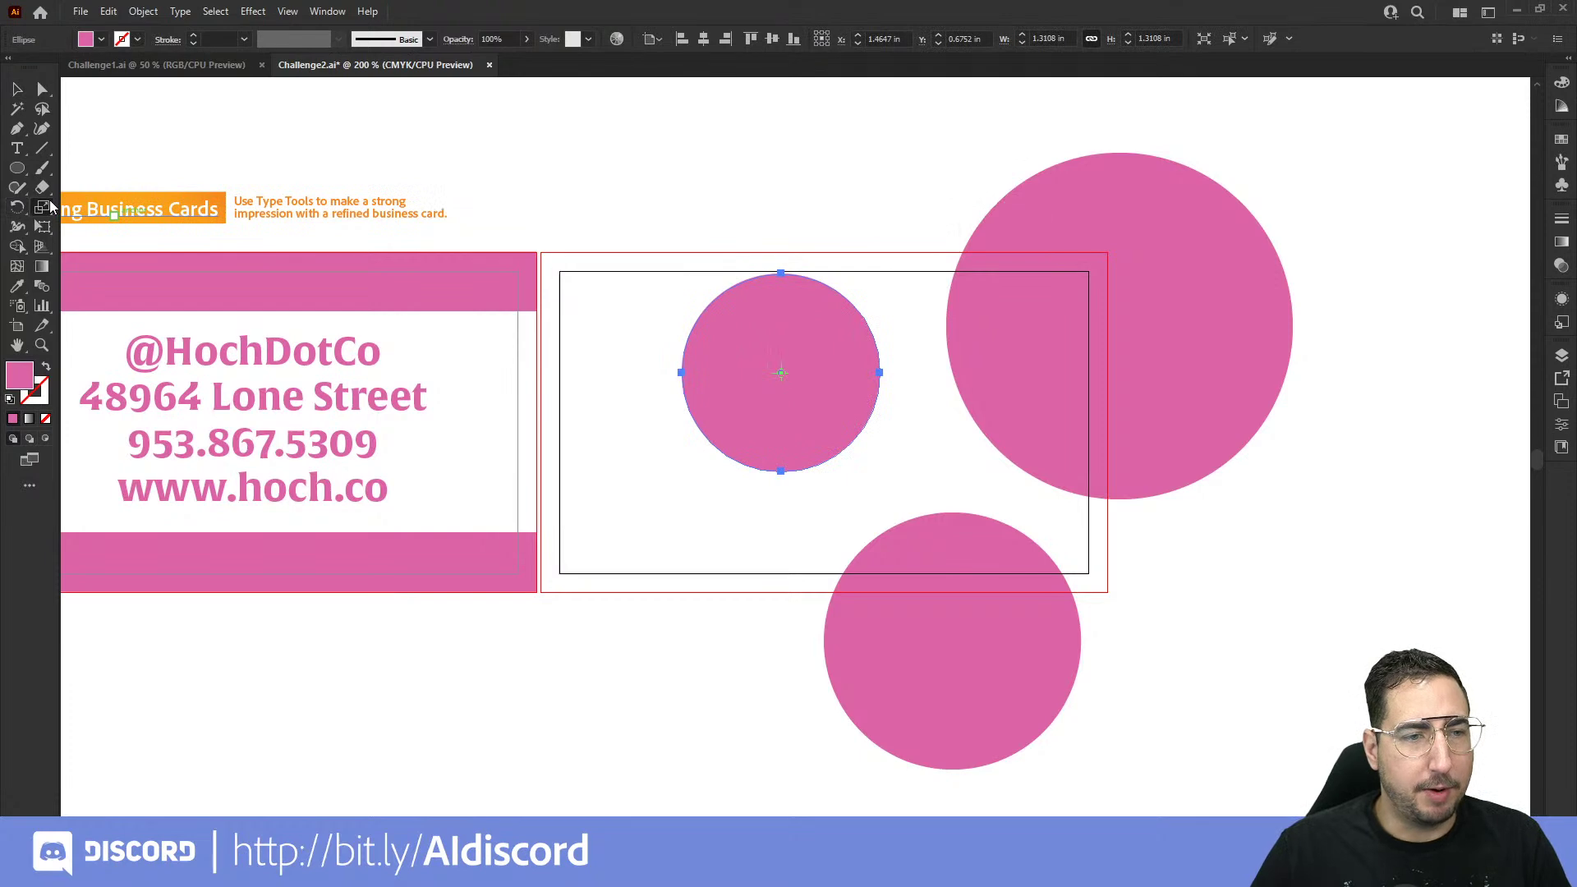
pyautogui.moveTo(1040, 141); pyautogui.dragTo(977, 190)
pyautogui.press('v')
pyautogui.moveTo(805, 357); pyautogui.dragTo(700, 520)
pyautogui.press('s')
pyautogui.moveTo(775, 427); pyautogui.dragTo(797, 399)
pyautogui.press('v')
pyautogui.moveTo(699, 505); pyautogui.dragTo(681, 525)
# Step: Copy the small circle to the top-left and enlarge it to about 1.44 in
pyautogui.moveTo(805, 414); pyautogui.dragTo(657, 285)
pyautogui.press('s')
pyautogui.moveTo(802, 194); pyautogui.dragTo(767, 201)
pyautogui.press('v')
pyautogui.moveTo(681, 258); pyautogui.dragTo(665, 261)
pyautogui.click(794, 193)
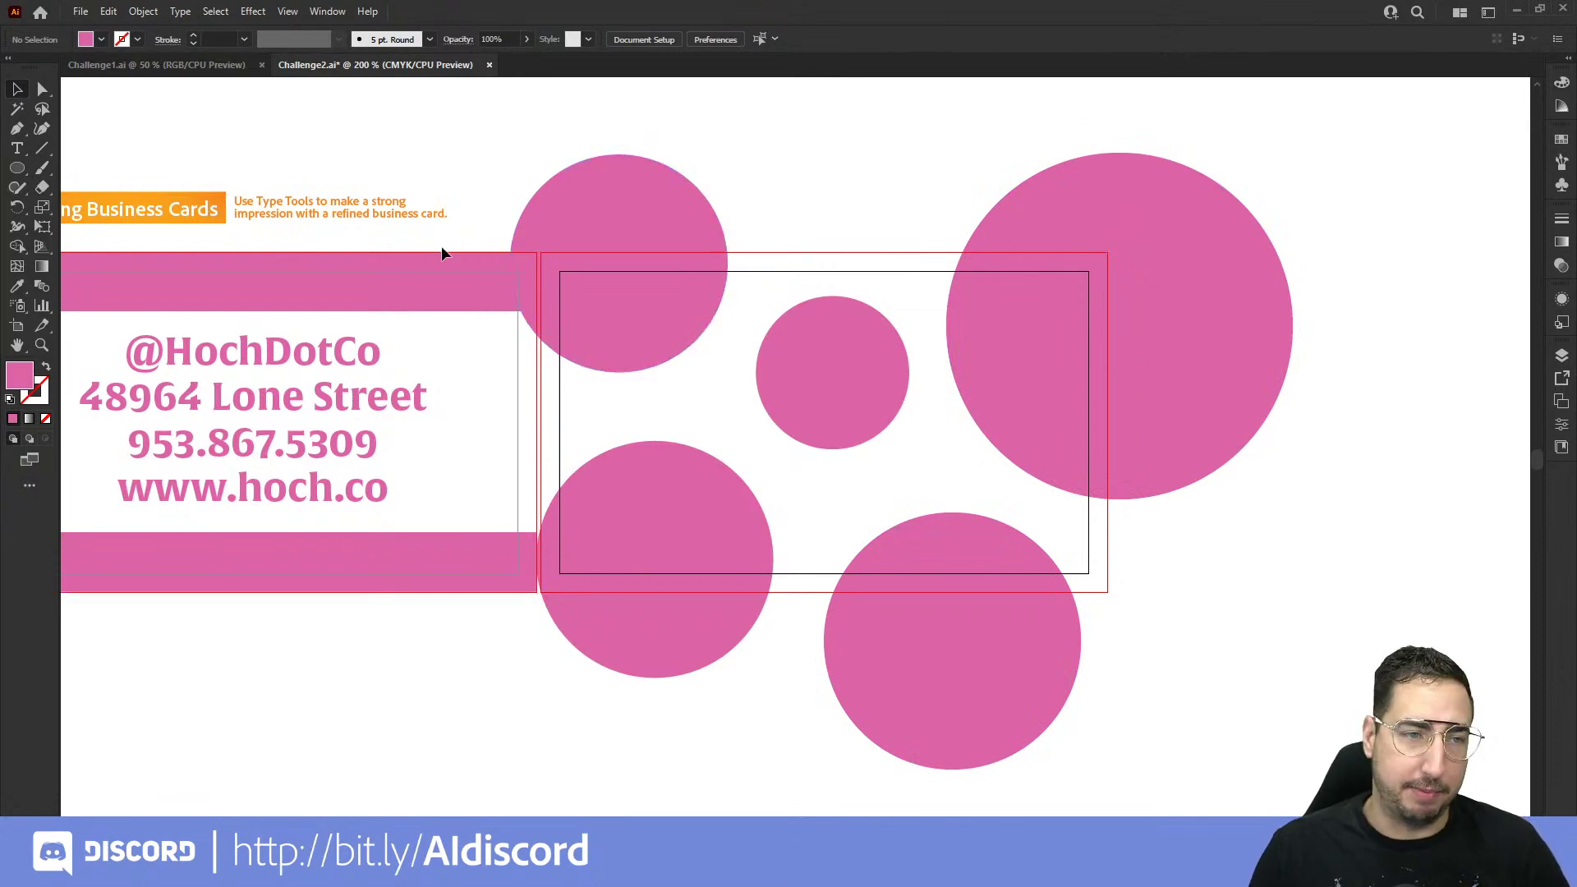
# Step: Pick the Rectangle tool and zoom in on the back card's top-left corner
pyautogui.click(18, 167)
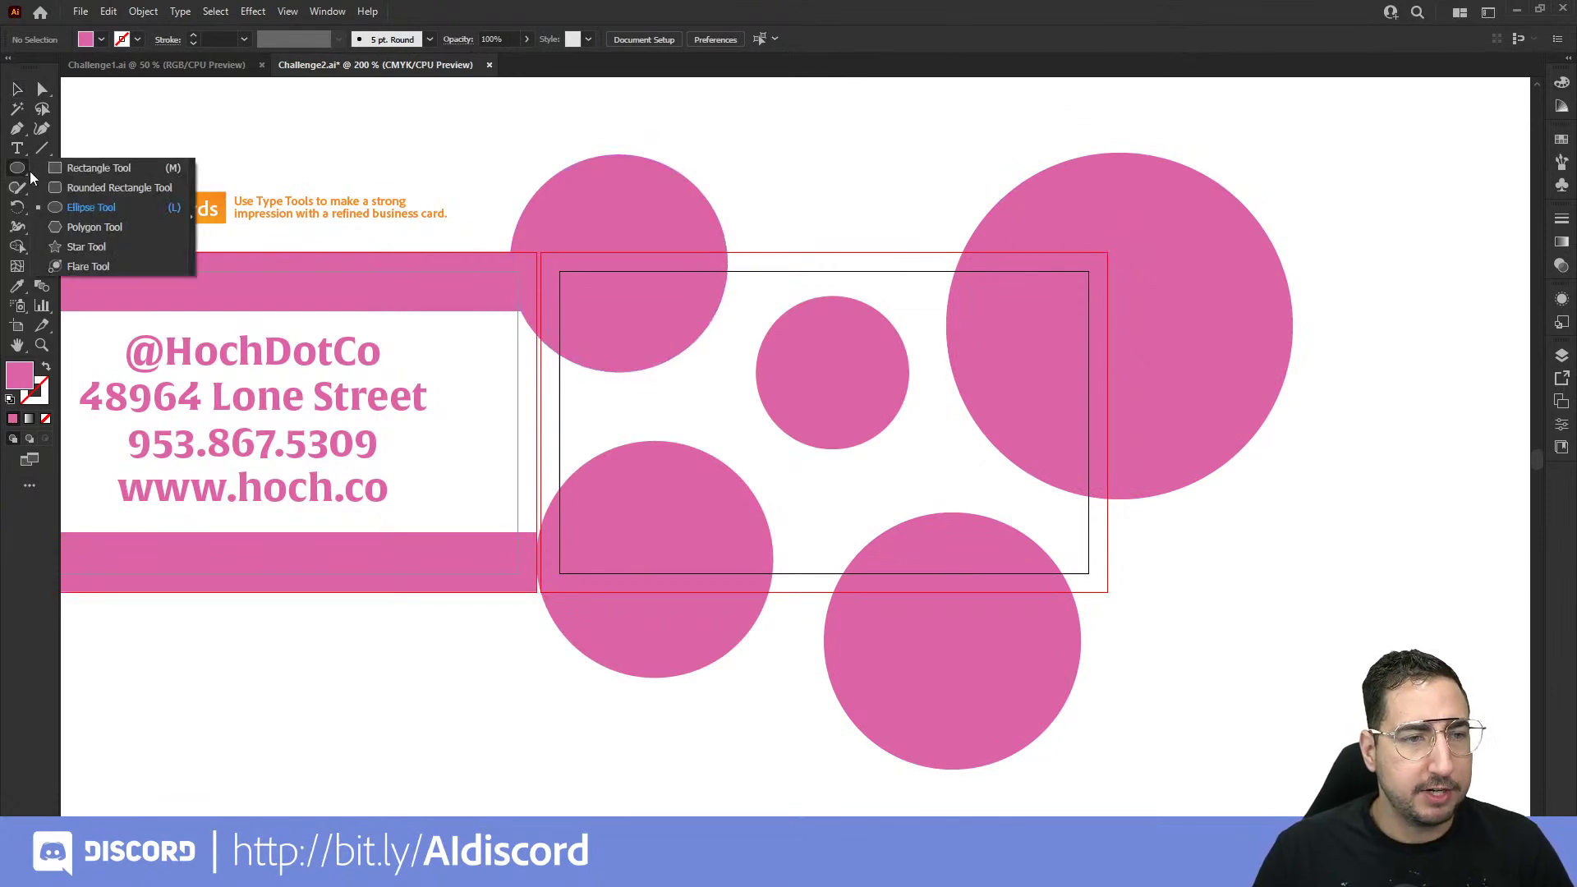
pyautogui.click(57, 172)
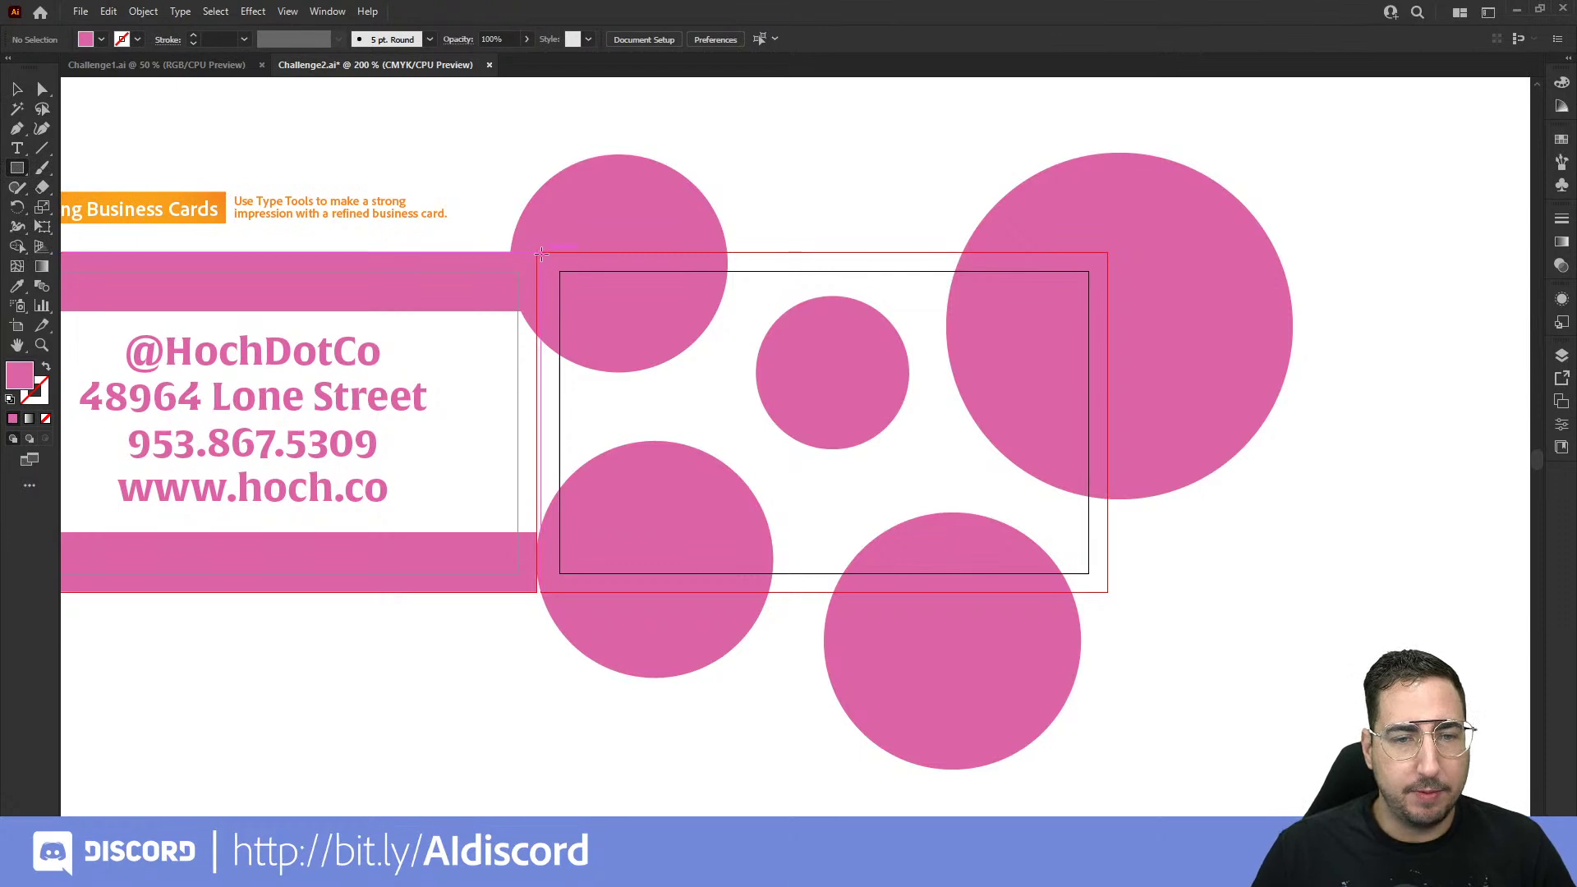
pyautogui.press('z')
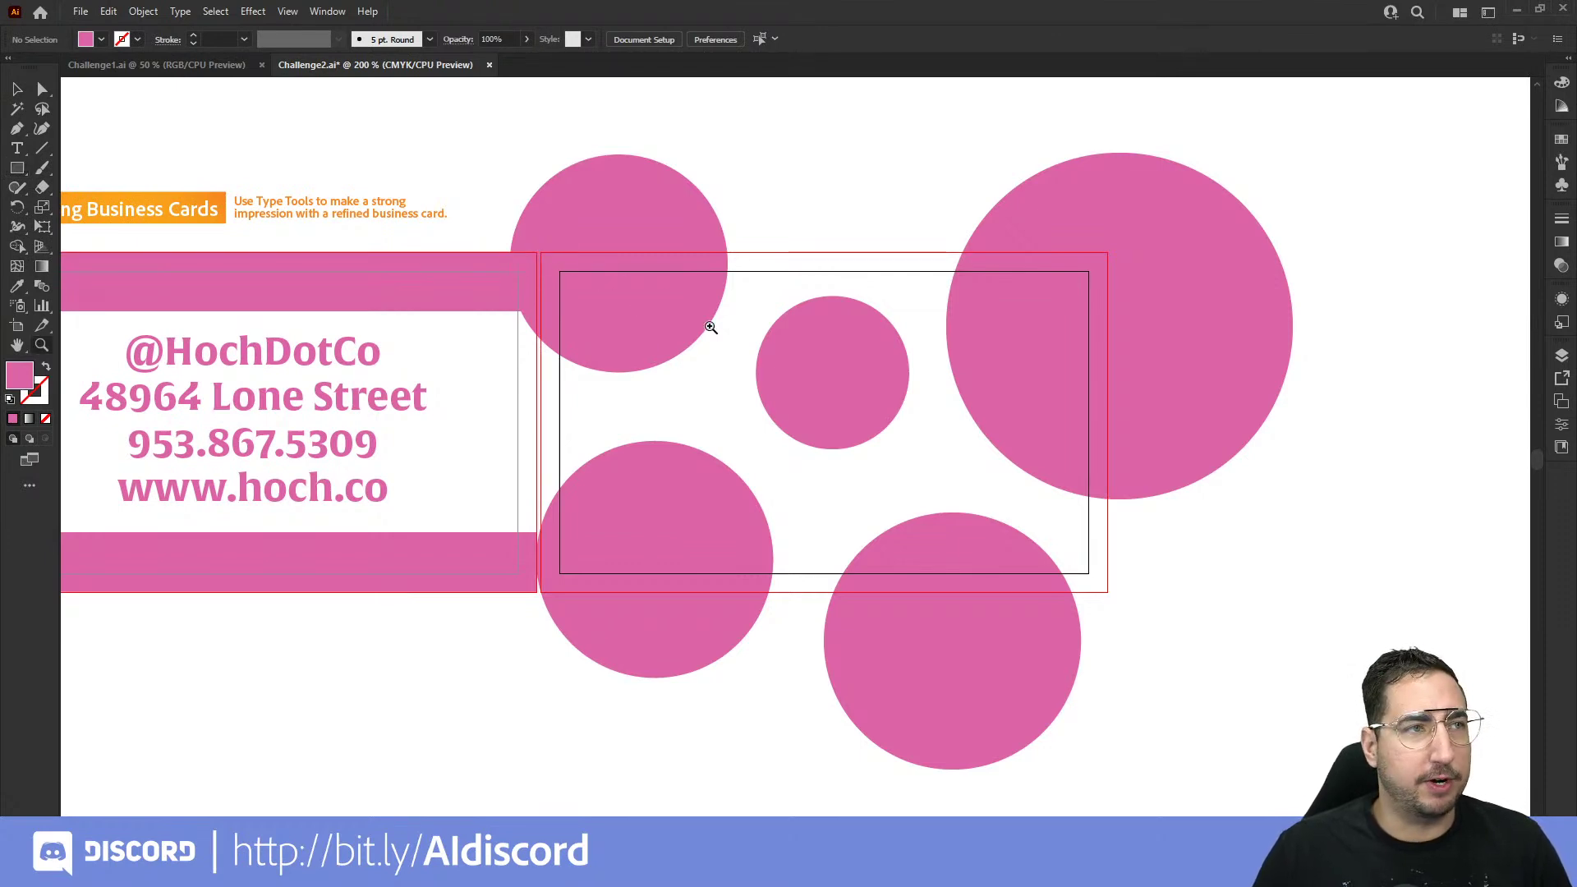
pyautogui.click(722, 335)
pyautogui.click(776, 427)
pyautogui.click(776, 423)
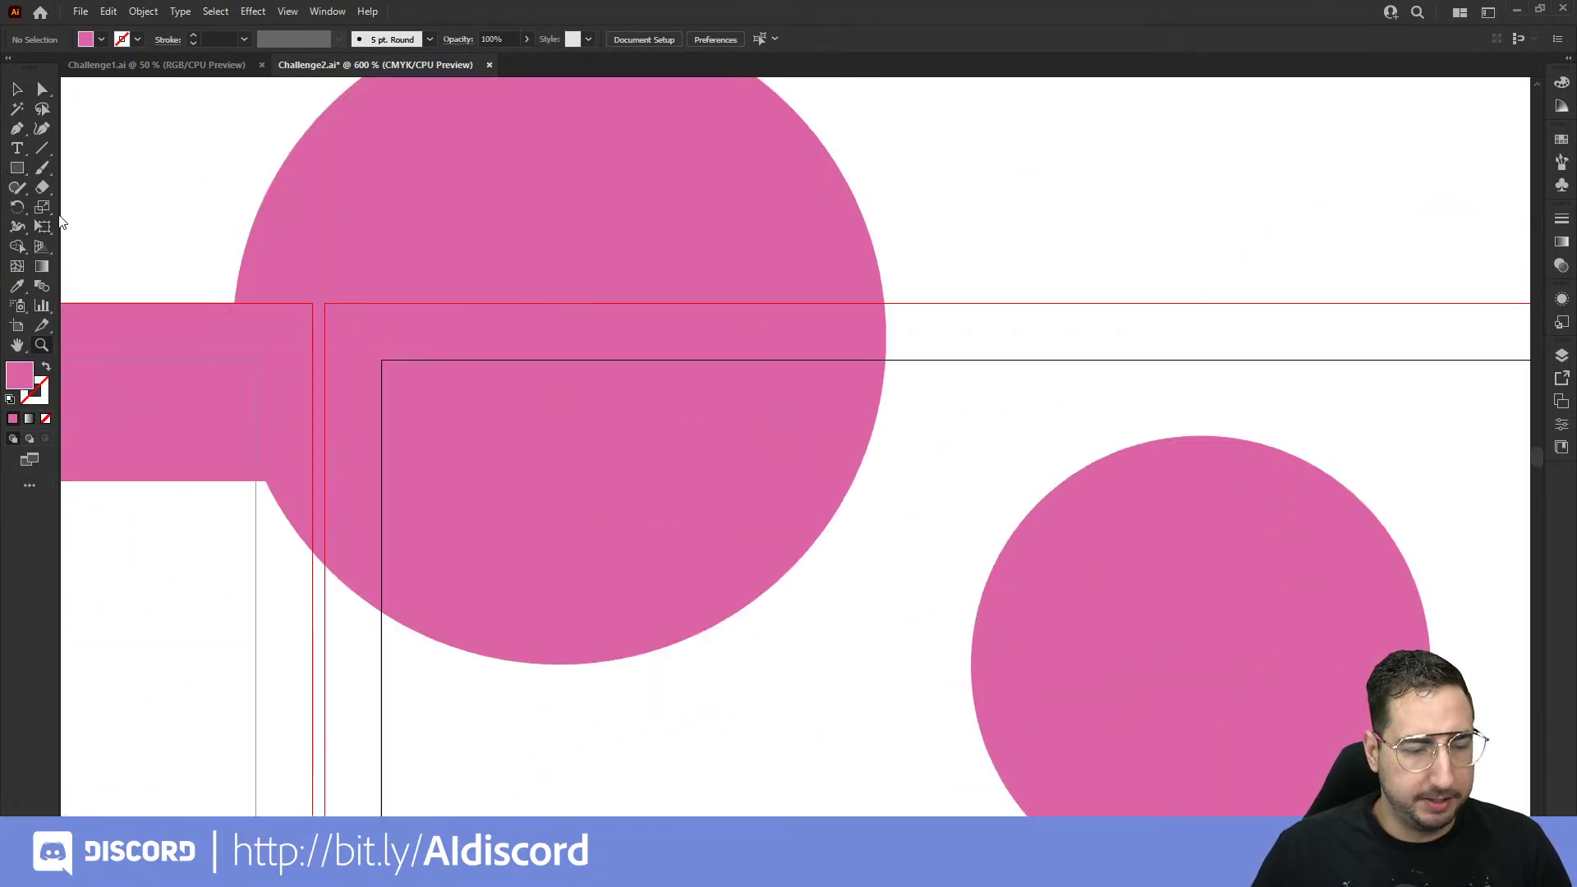
pyautogui.click(16, 167)
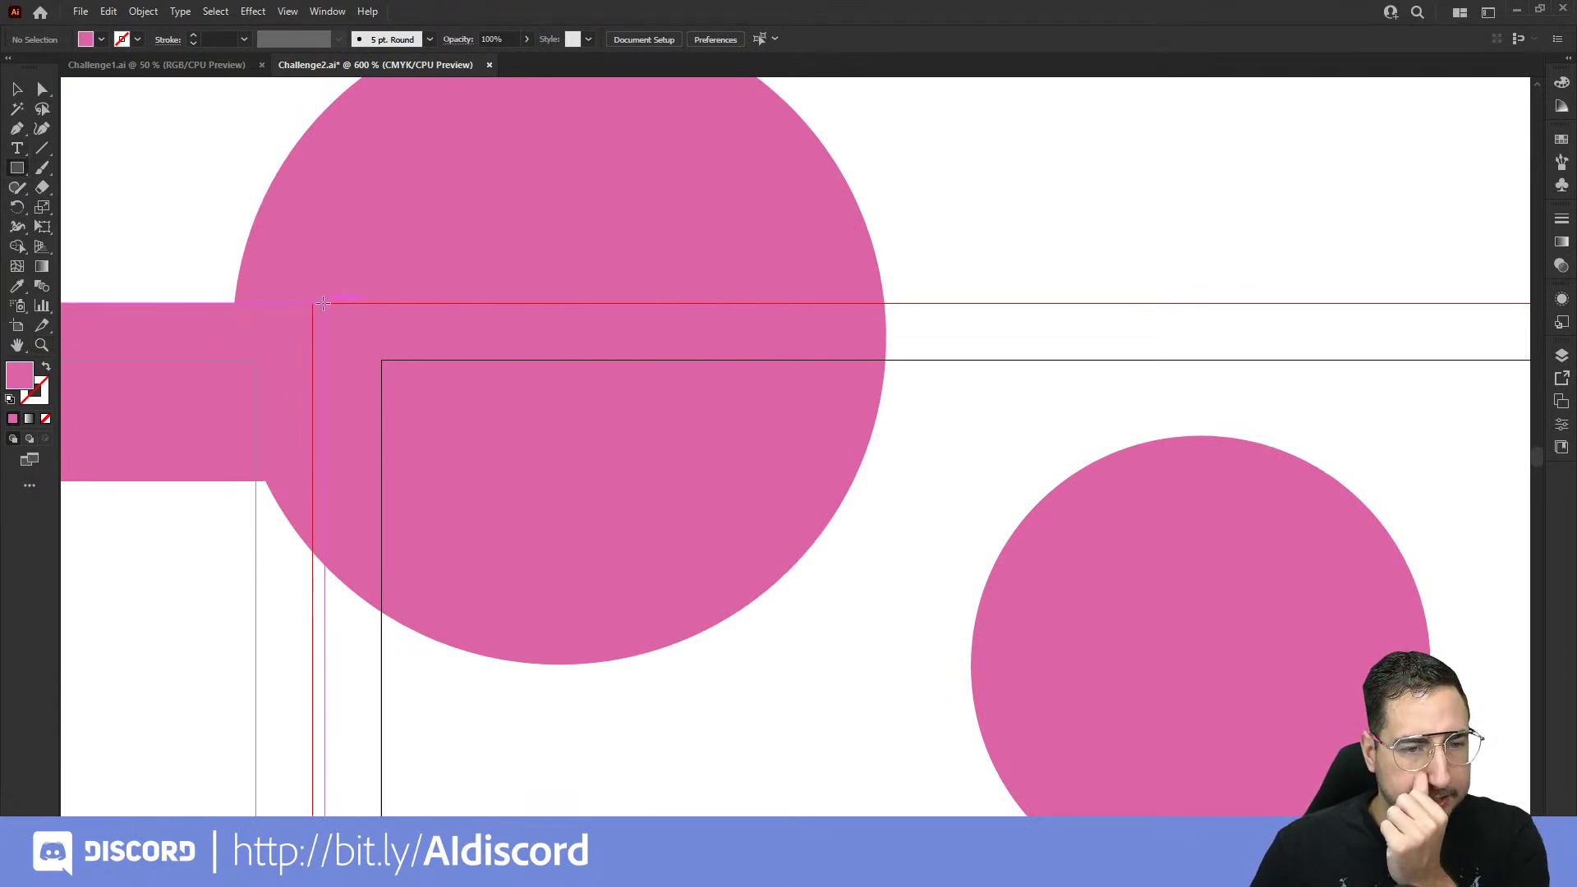
# Step: Turn on Smart Guides and drag a 3.75 × 2.25 in rectangle from the bleed corner
pyautogui.click(288, 11)
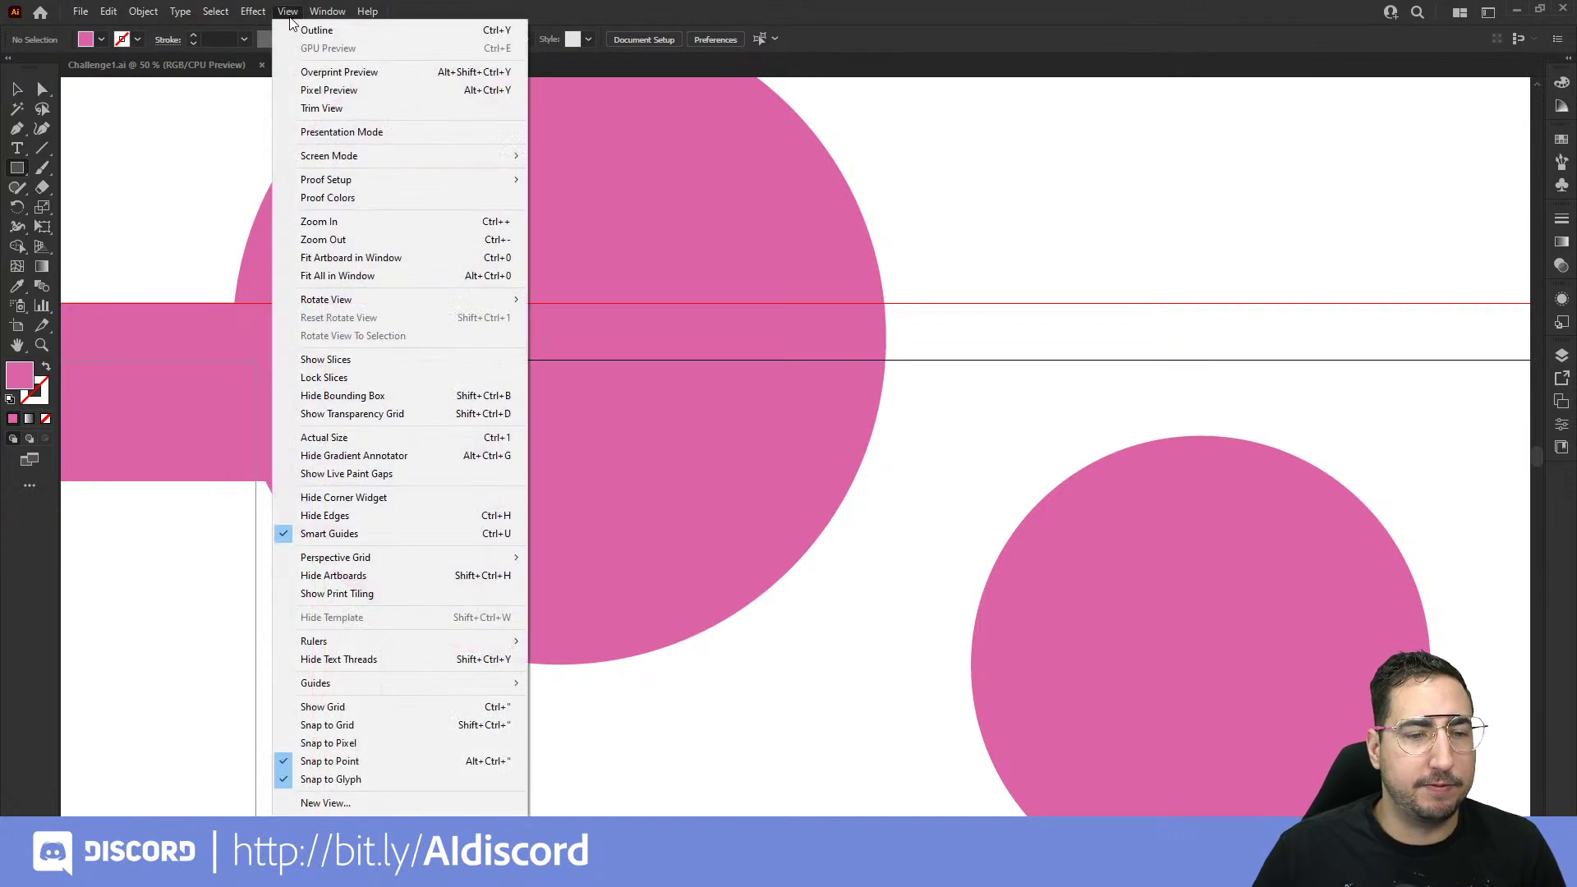
pyautogui.click(351, 535)
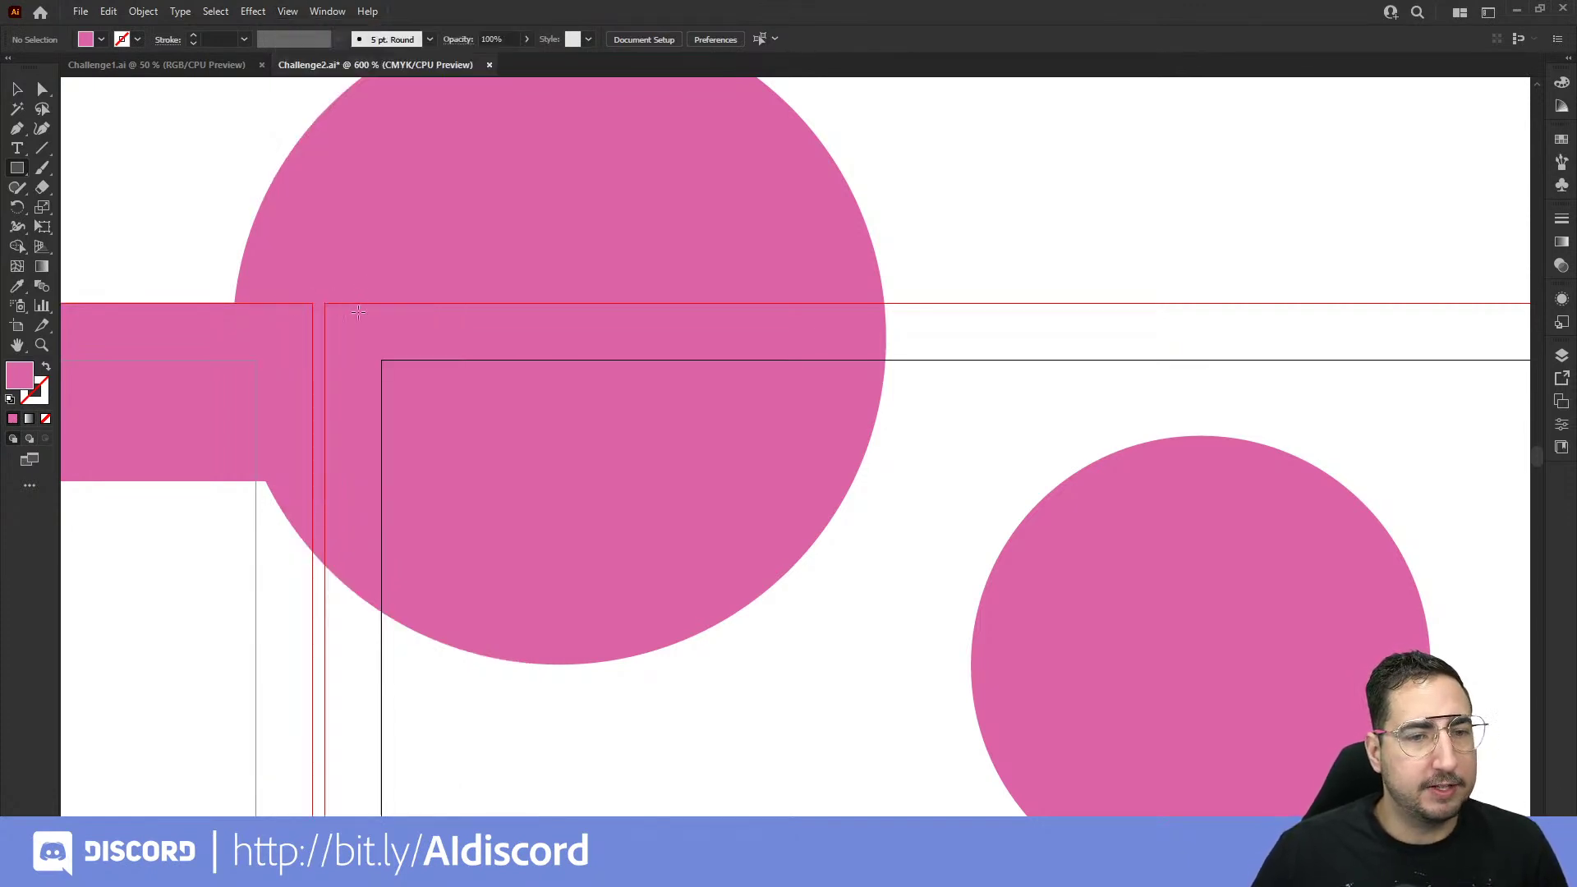
pyautogui.moveTo(325, 303); pyautogui.dragTo(1108, 716)
# Step: Select the bleed rectangle with all the pink circles and make a clipping mask from them
pyautogui.keyDown('alt'); pyautogui.click(833, 408); pyautogui.keyUp('alt')
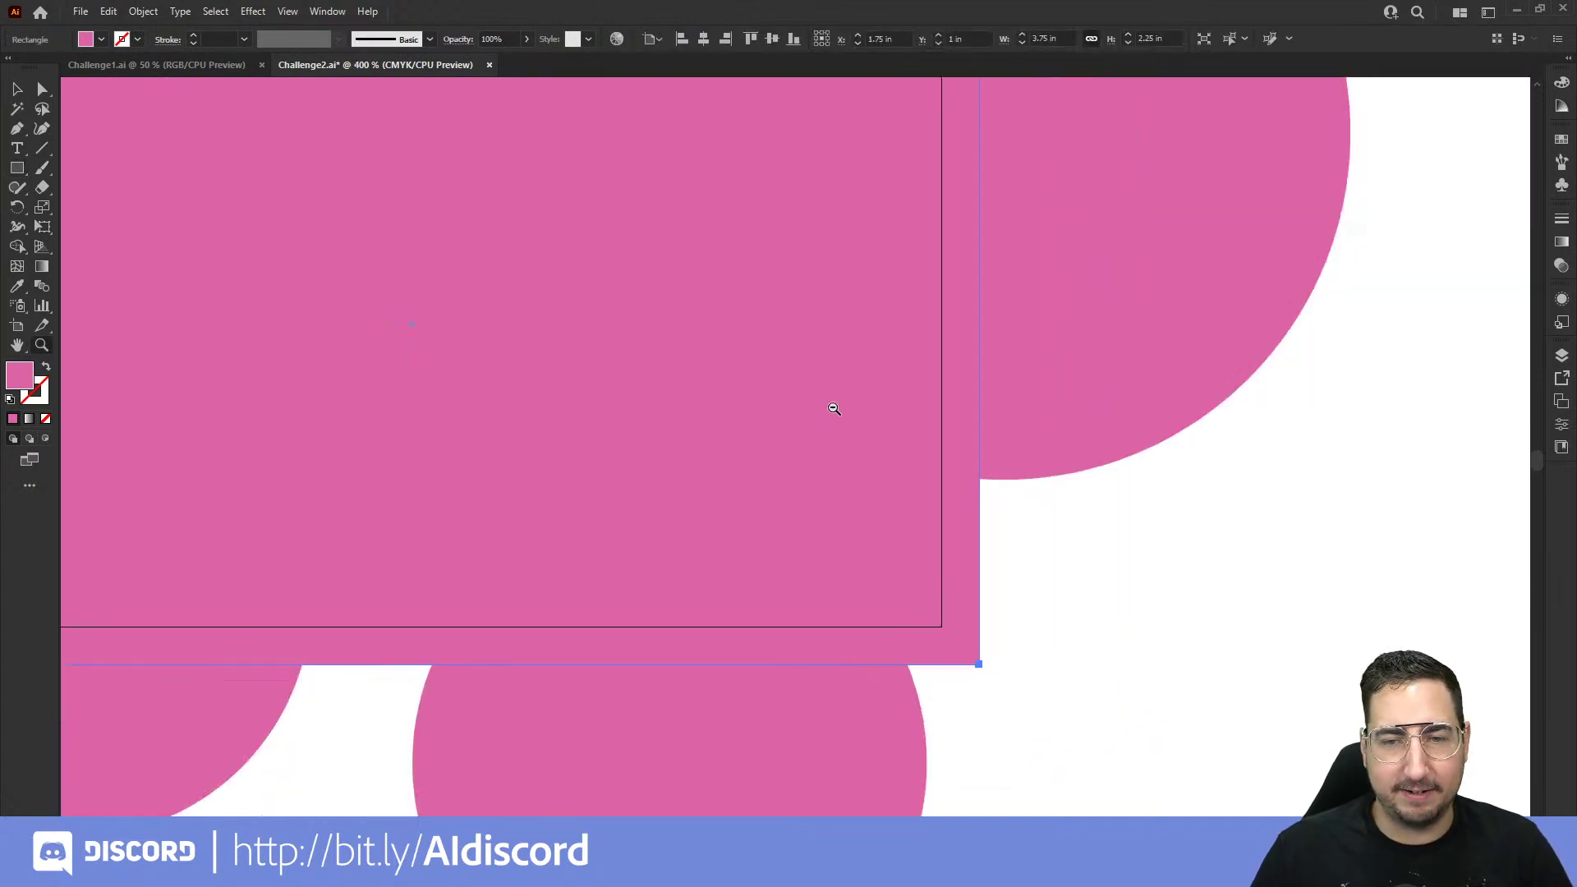
pyautogui.keyDown('alt'); pyautogui.click(834, 408); pyautogui.keyUp('alt')
pyautogui.keyDown('alt'); pyautogui.click(834, 408); pyautogui.keyUp('alt')
pyautogui.keyDown('alt'); pyautogui.click(834, 408); pyautogui.keyUp('alt')
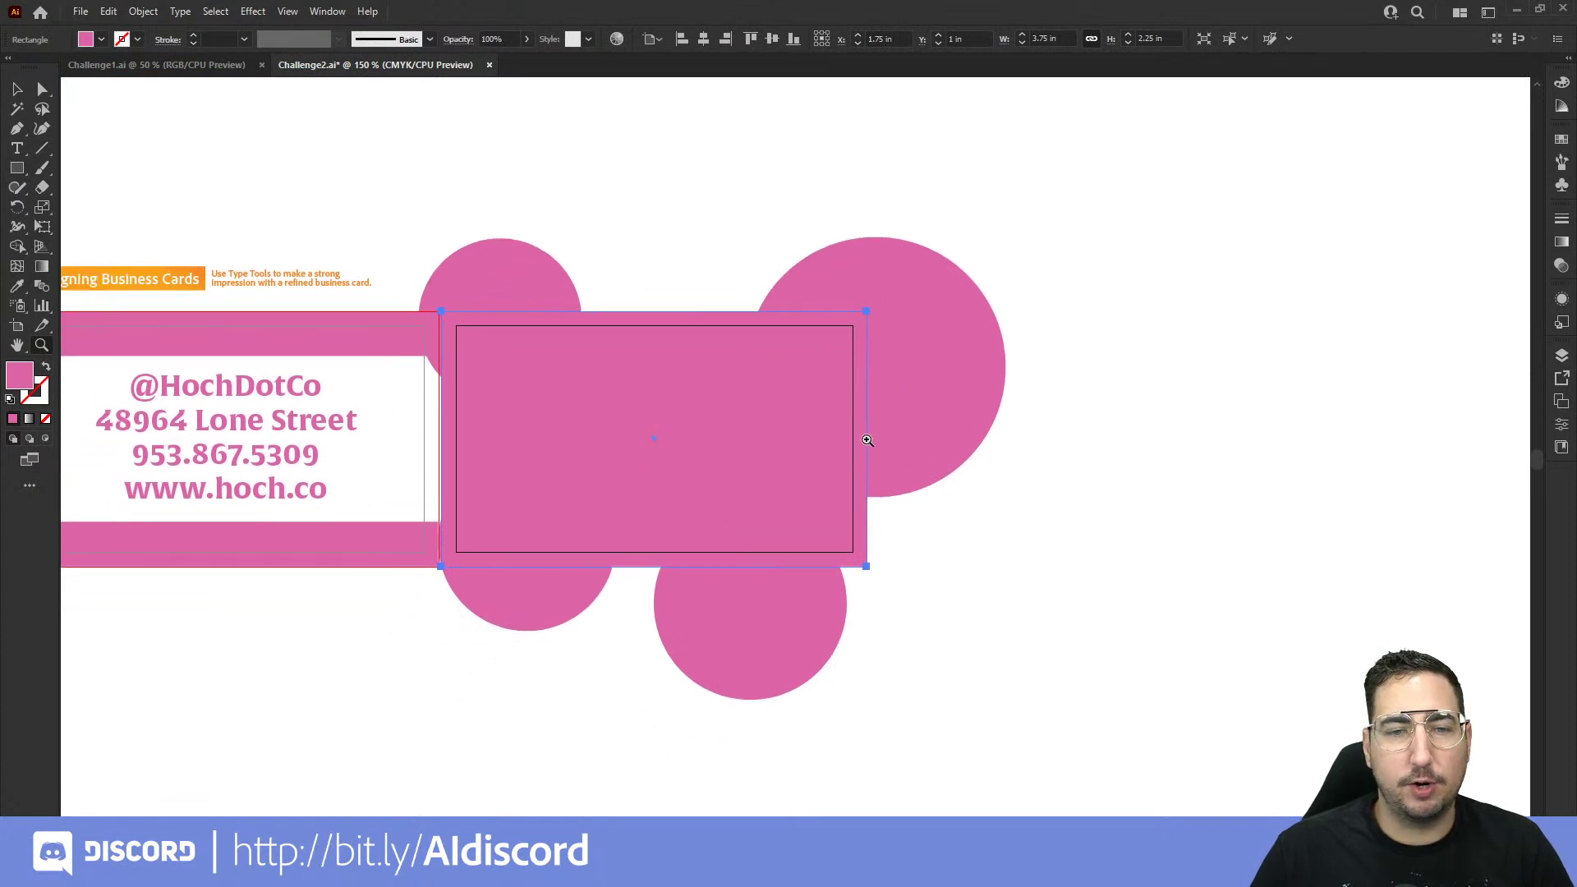
pyautogui.press('v')
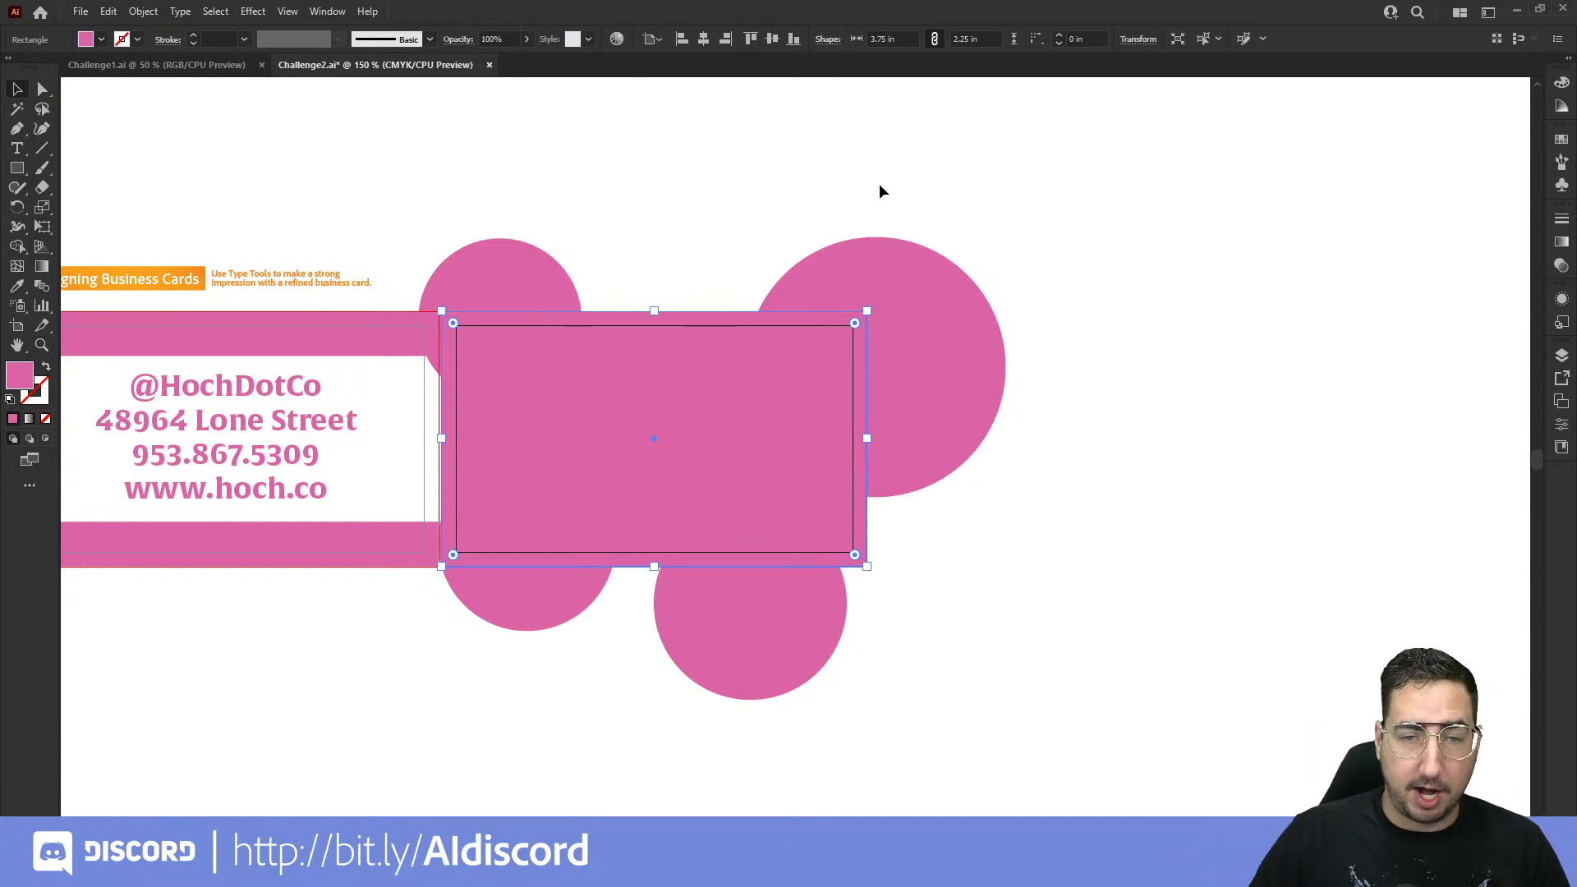
pyautogui.moveTo(702, 396); pyautogui.dragTo(515, 675)
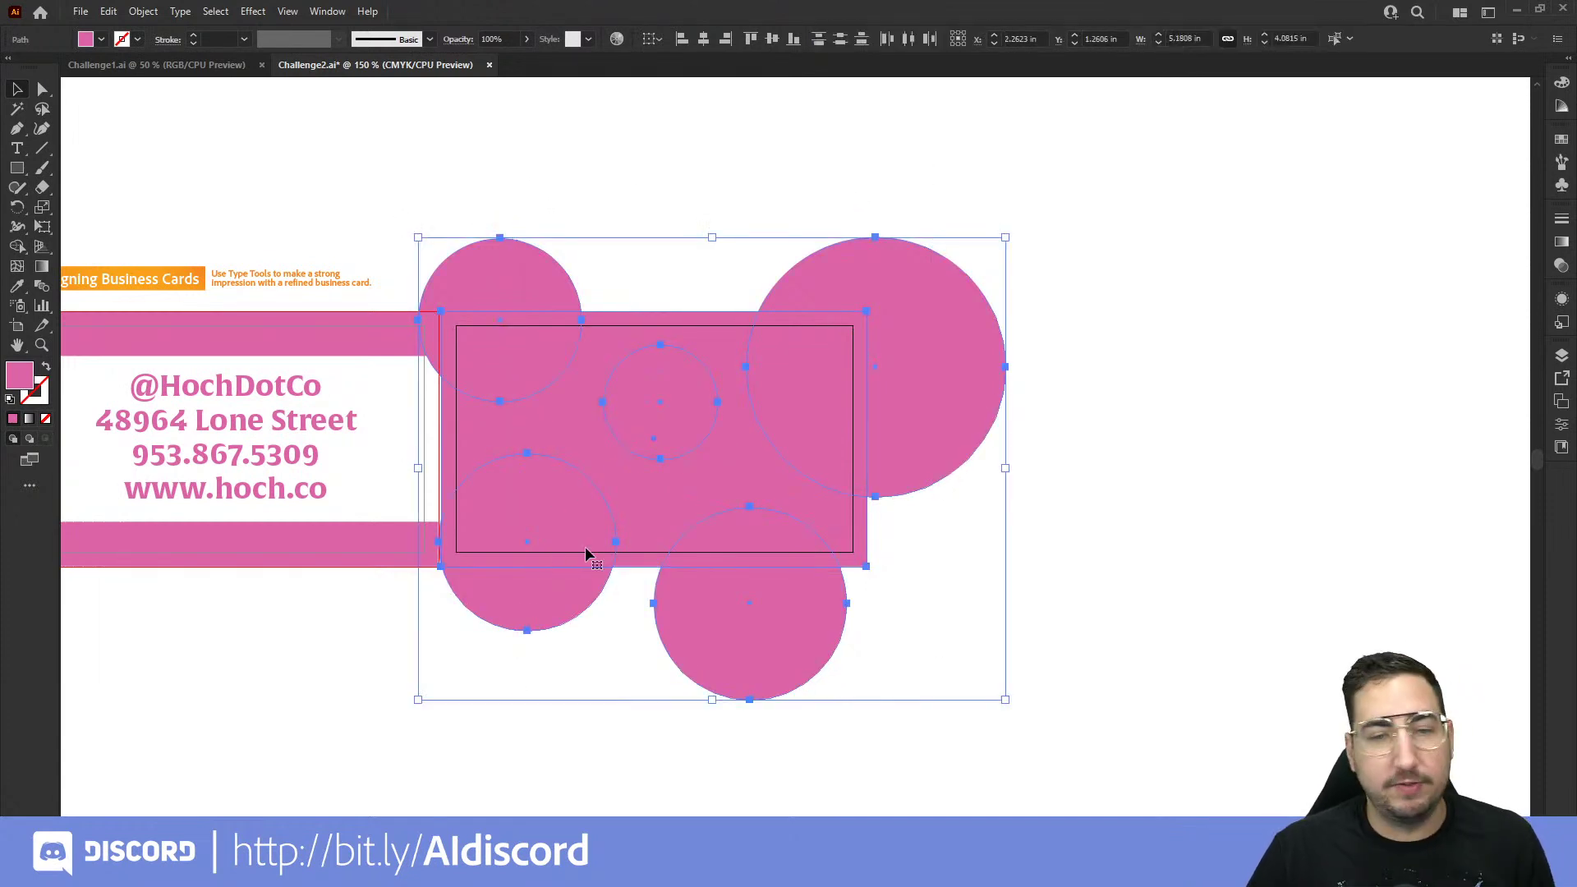
pyautogui.rightClick(654, 360)
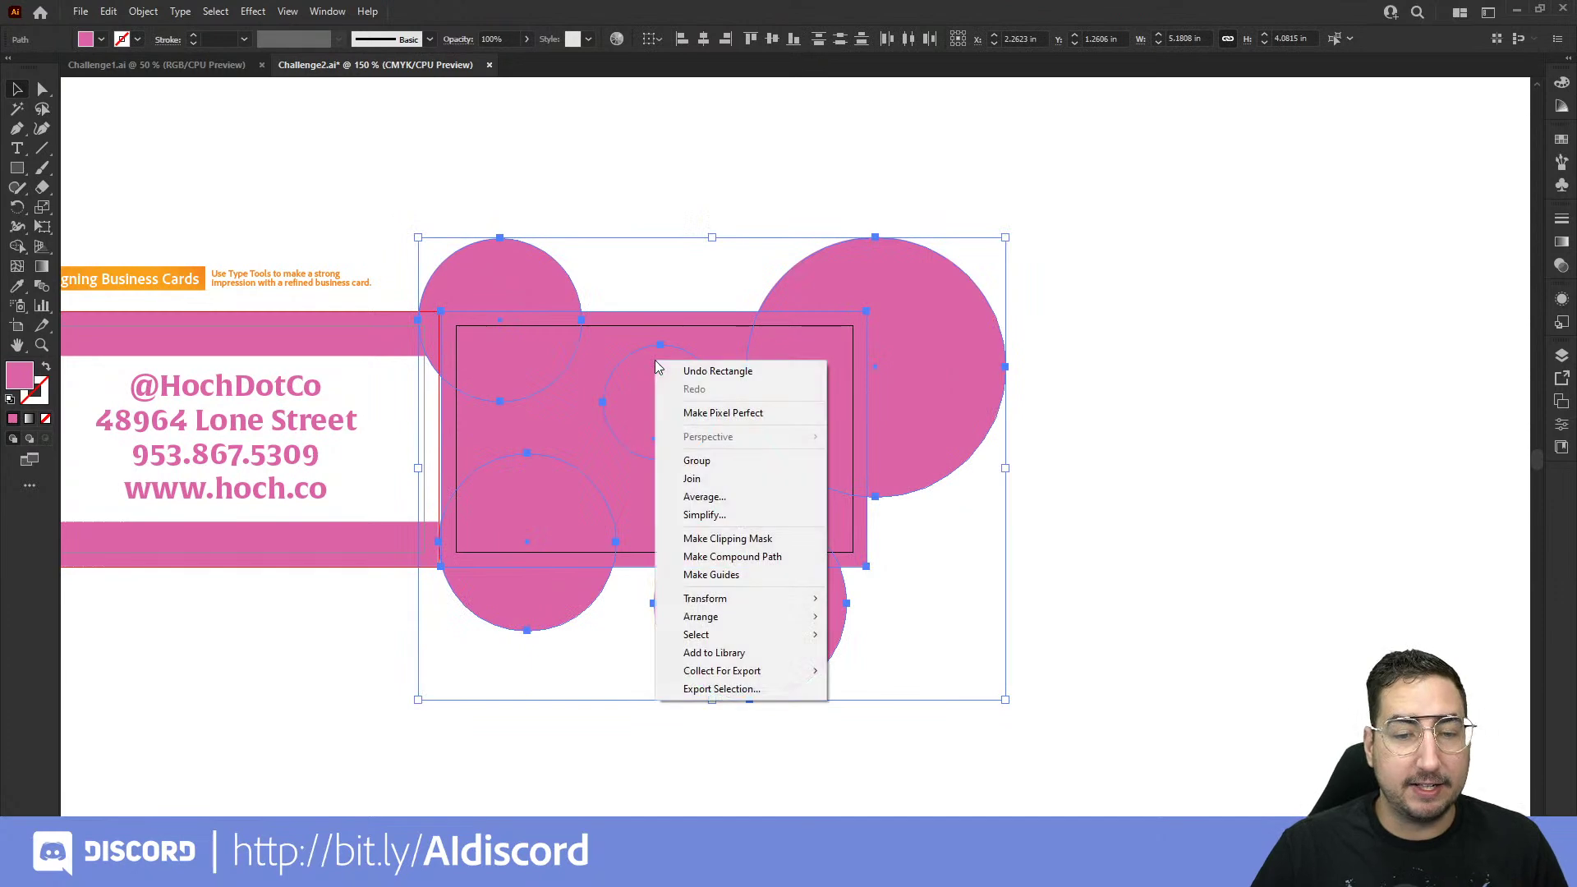
pyautogui.click(772, 541)
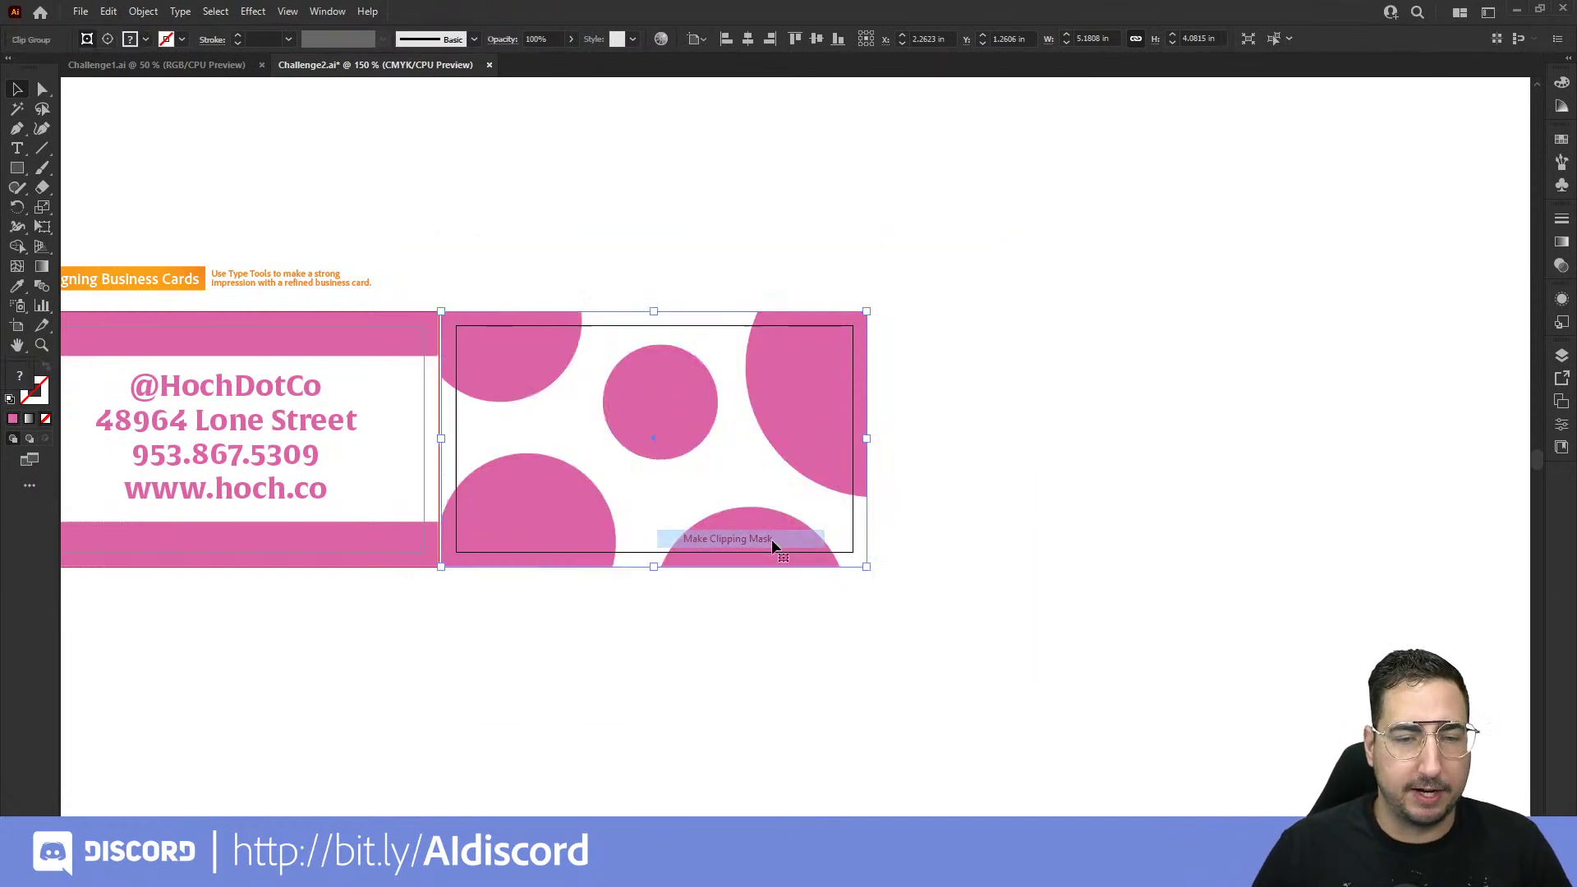
pyautogui.click(783, 261)
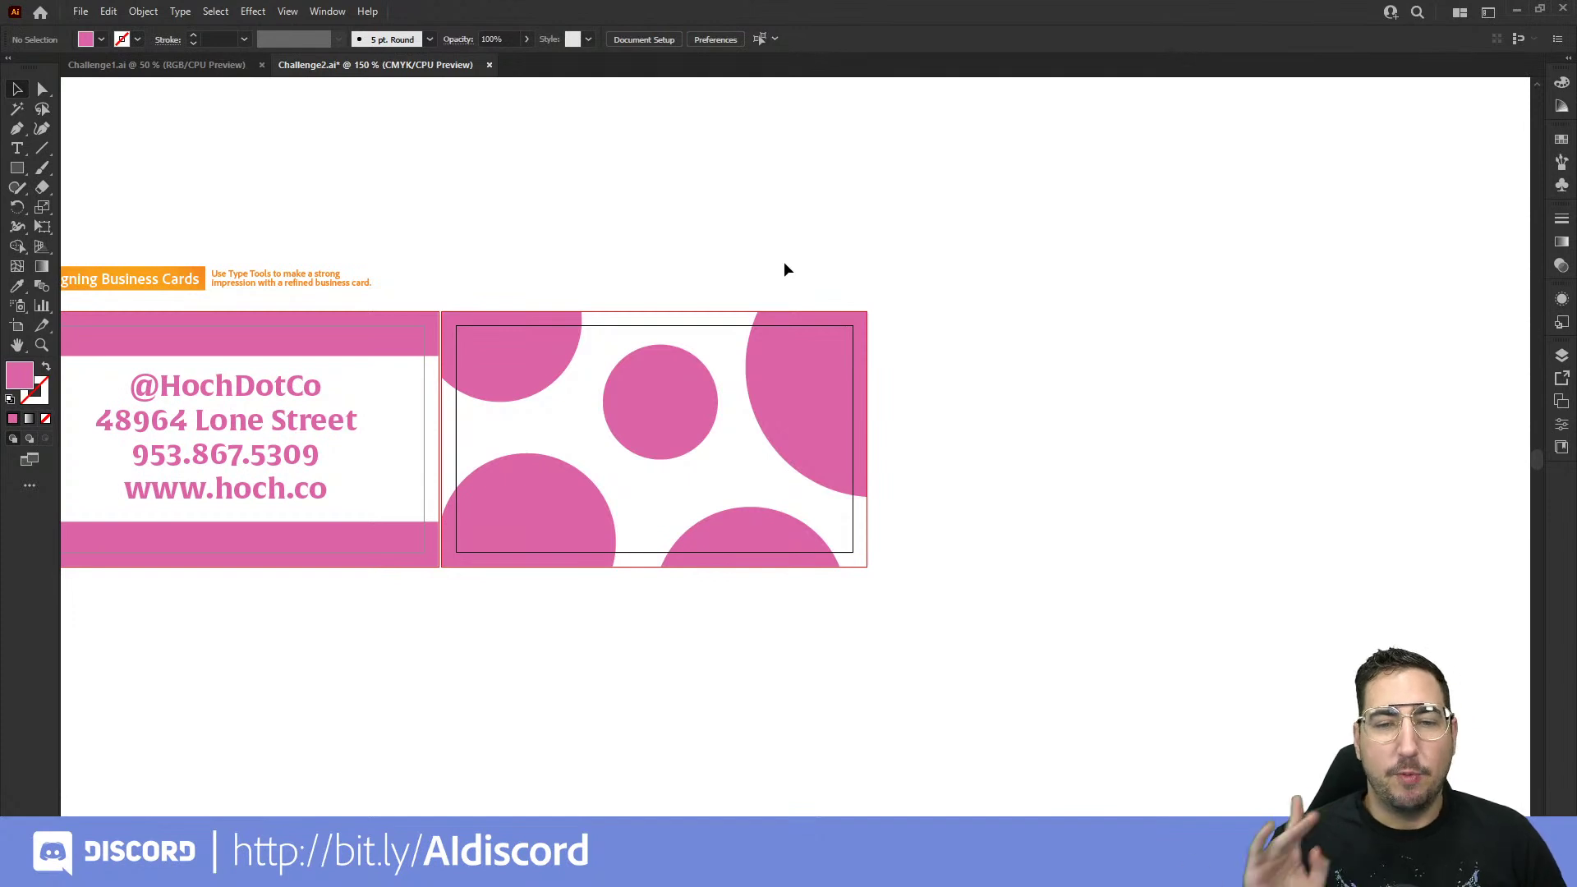
# Step: Select the clipped circles group and bring up the Transparency panel
pyautogui.scroll(1, 612, 468)
pyautogui.moveTo(611, 468); pyautogui.dragTo(879, 455)
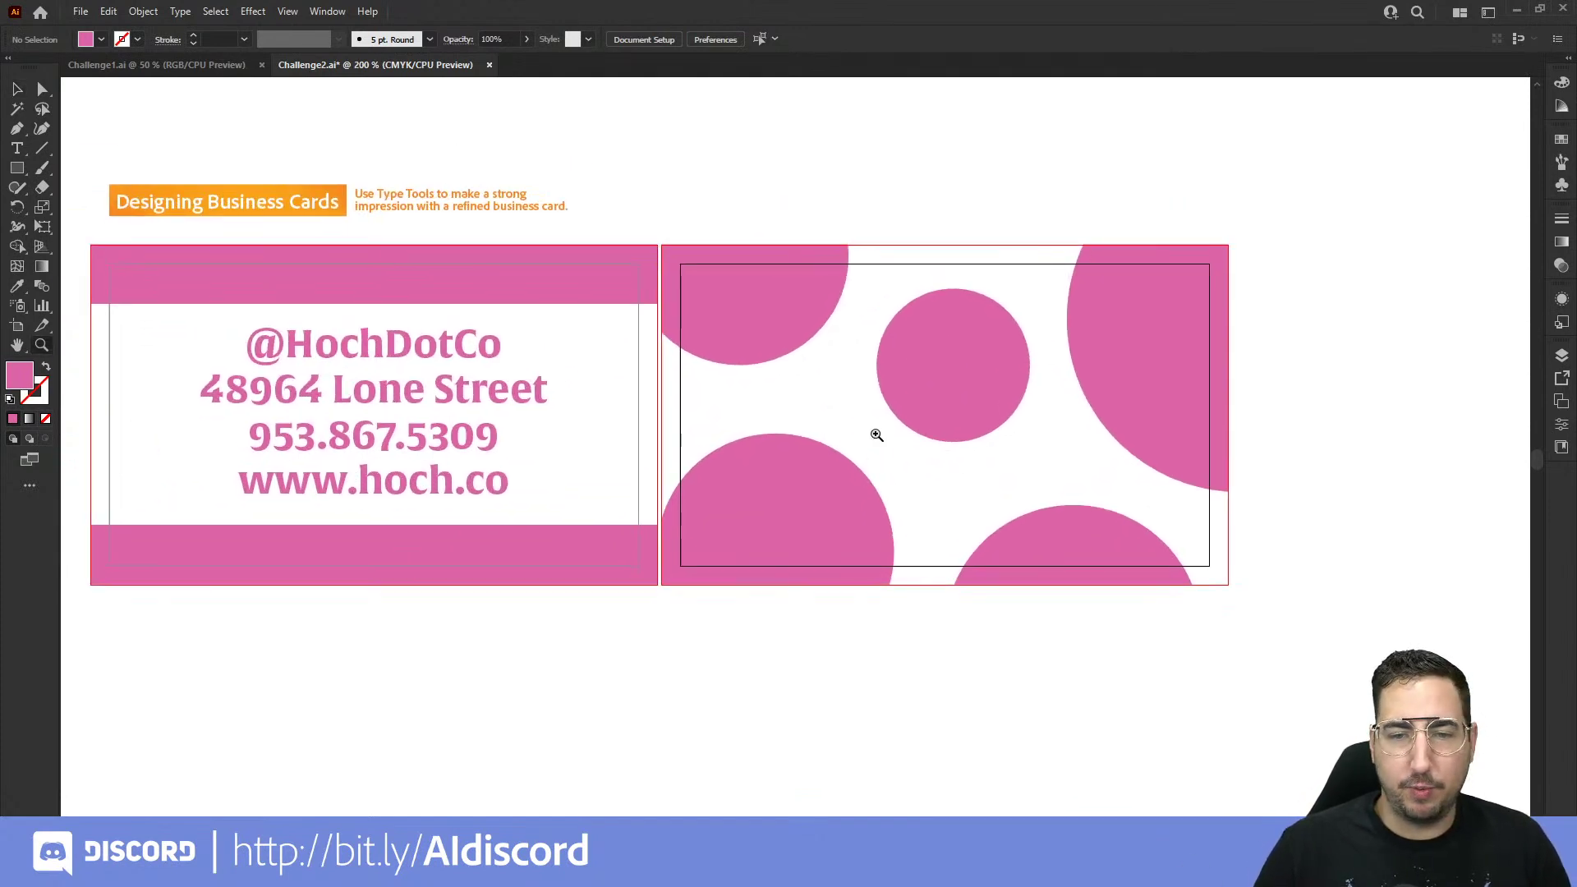
pyautogui.click(808, 320)
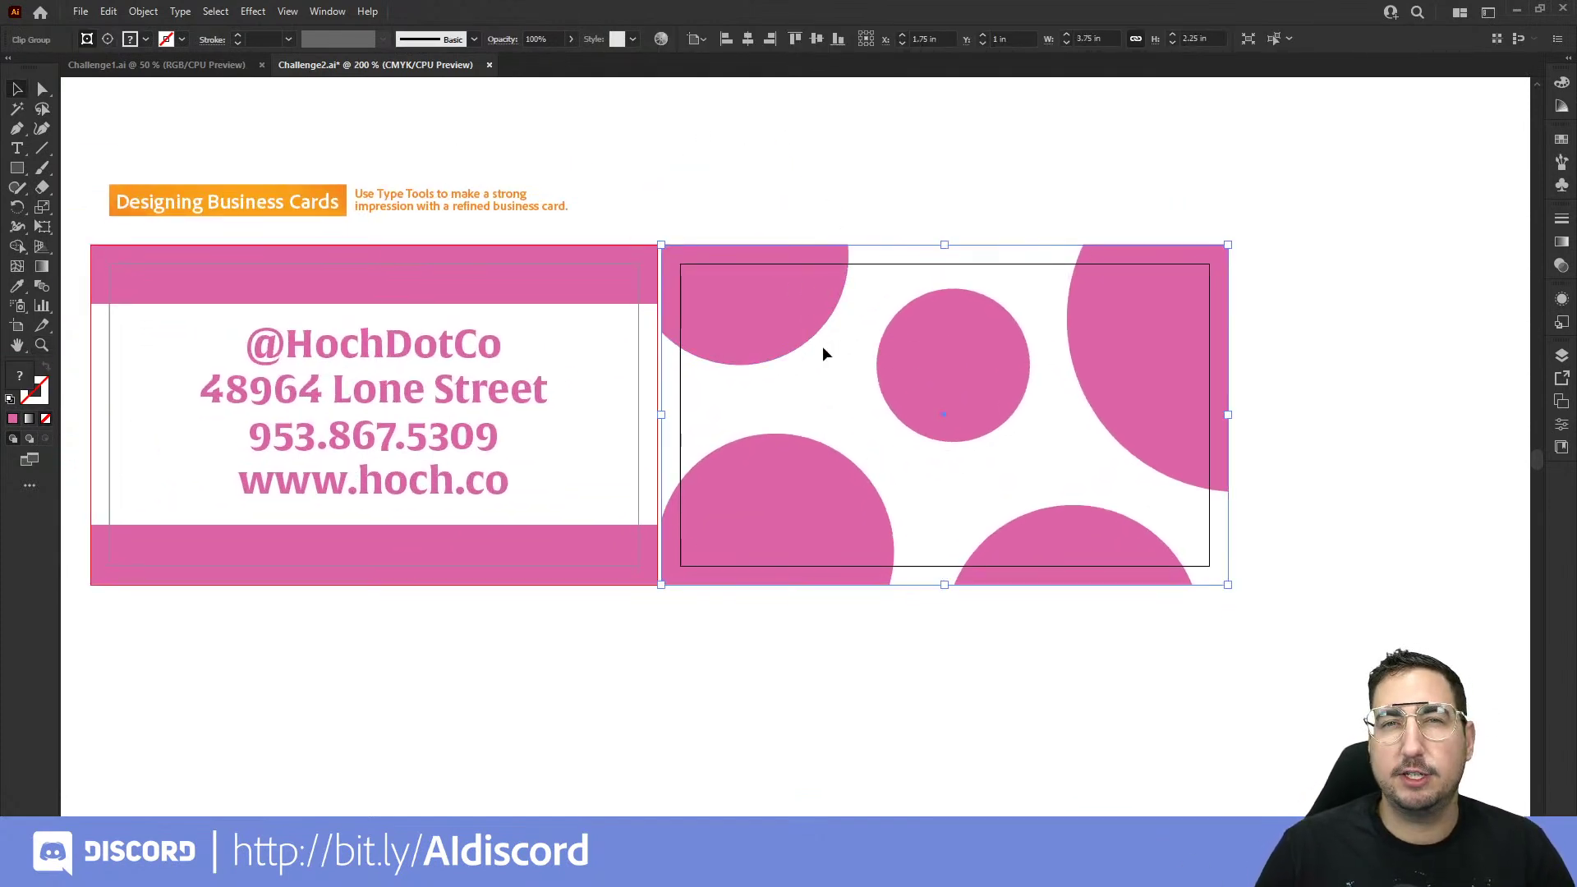
pyautogui.click(1561, 269)
pyautogui.click(1487, 238)
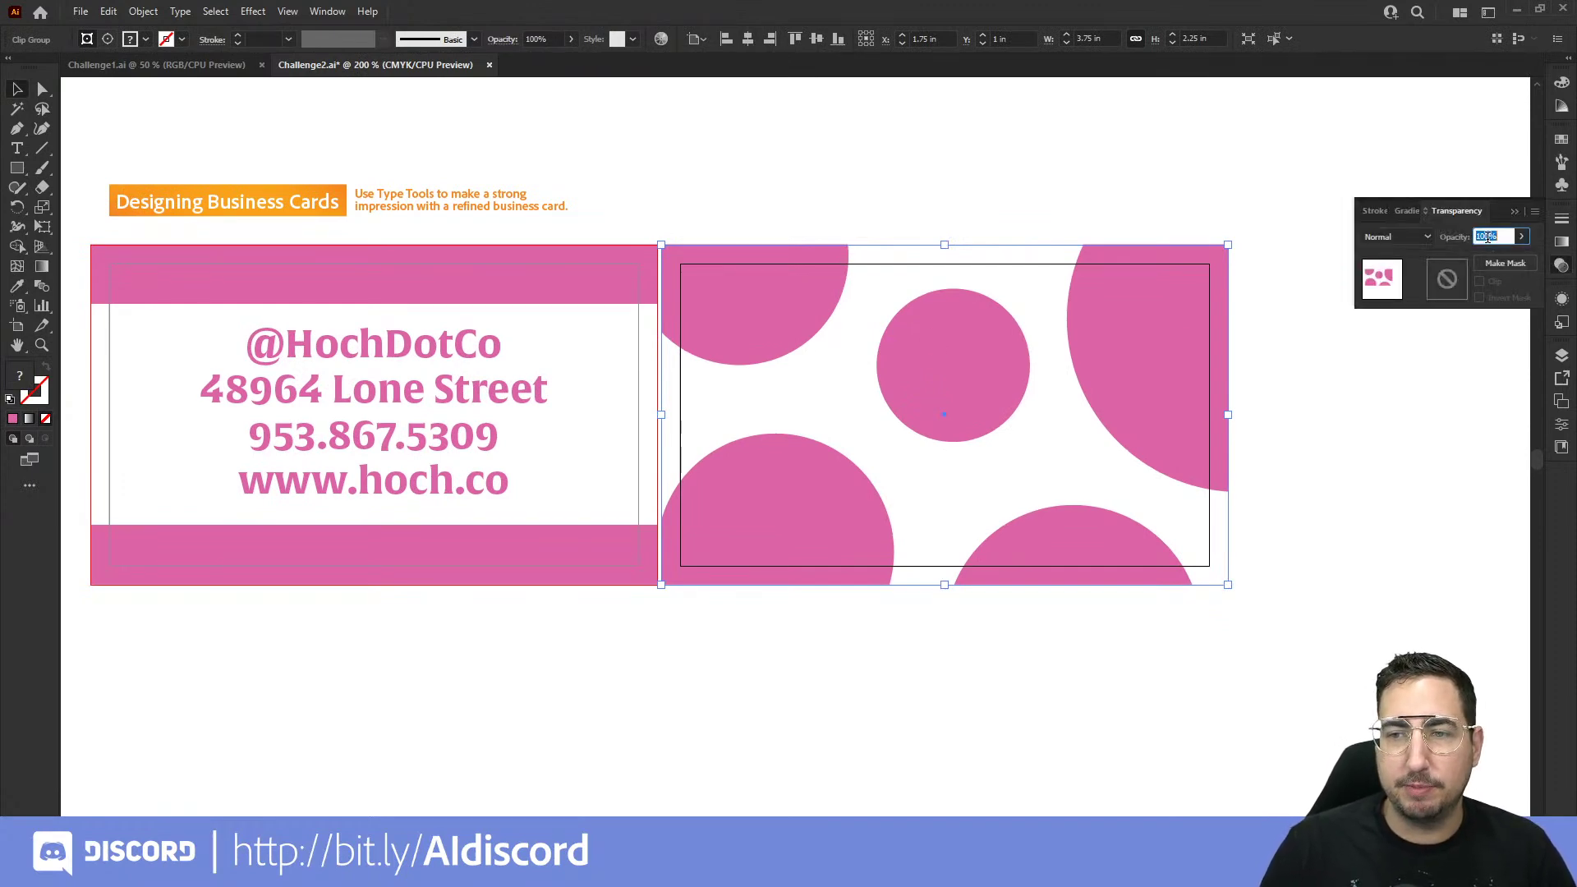
pyautogui.click(1487, 238)
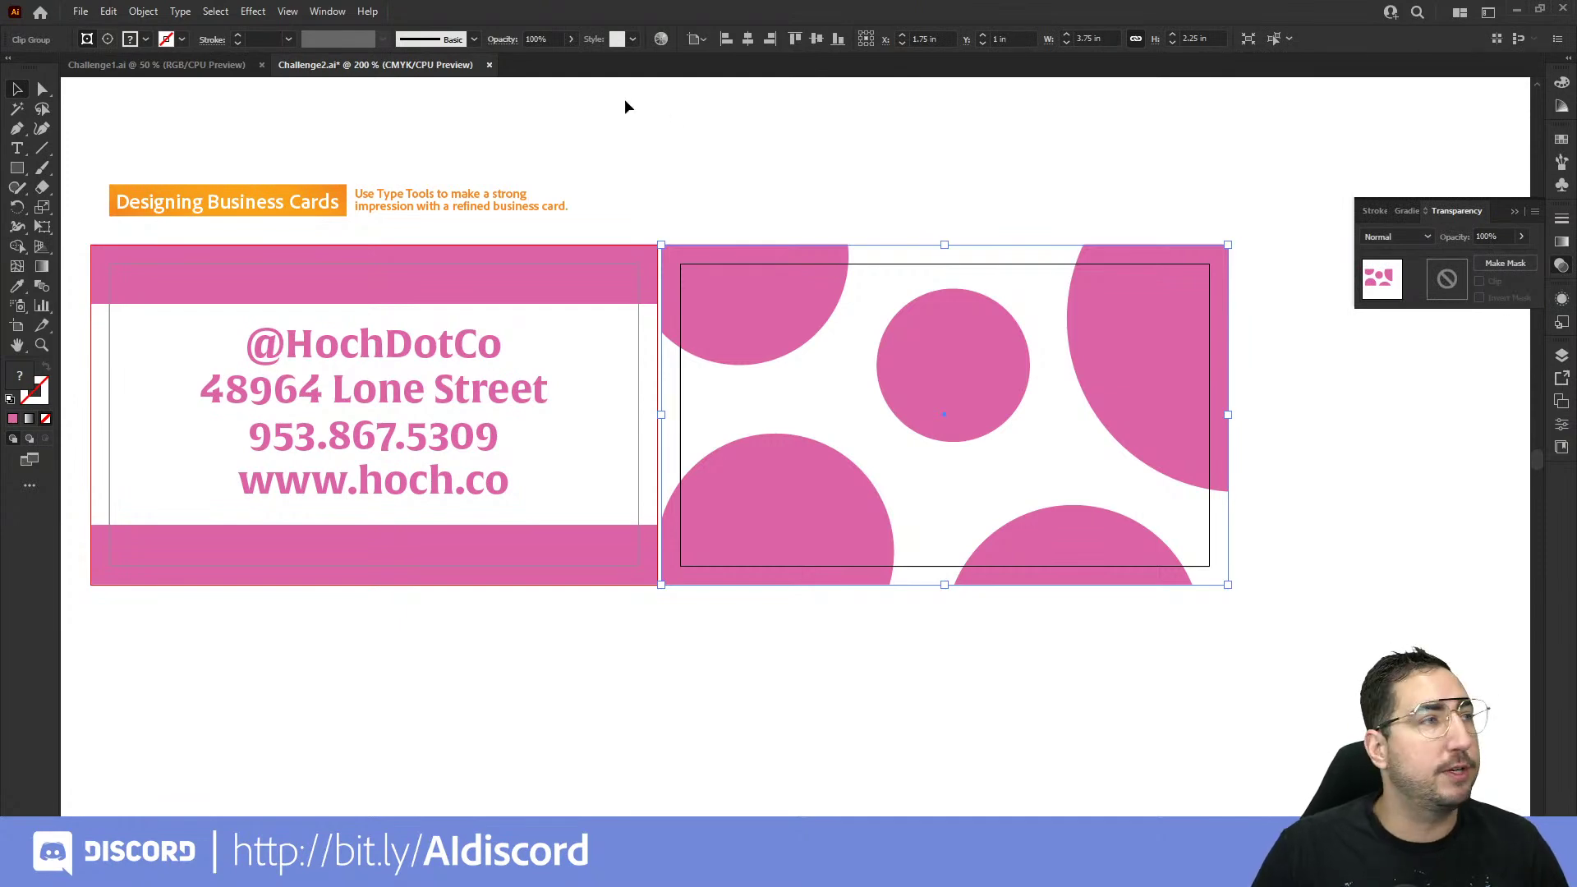
pyautogui.click(328, 12)
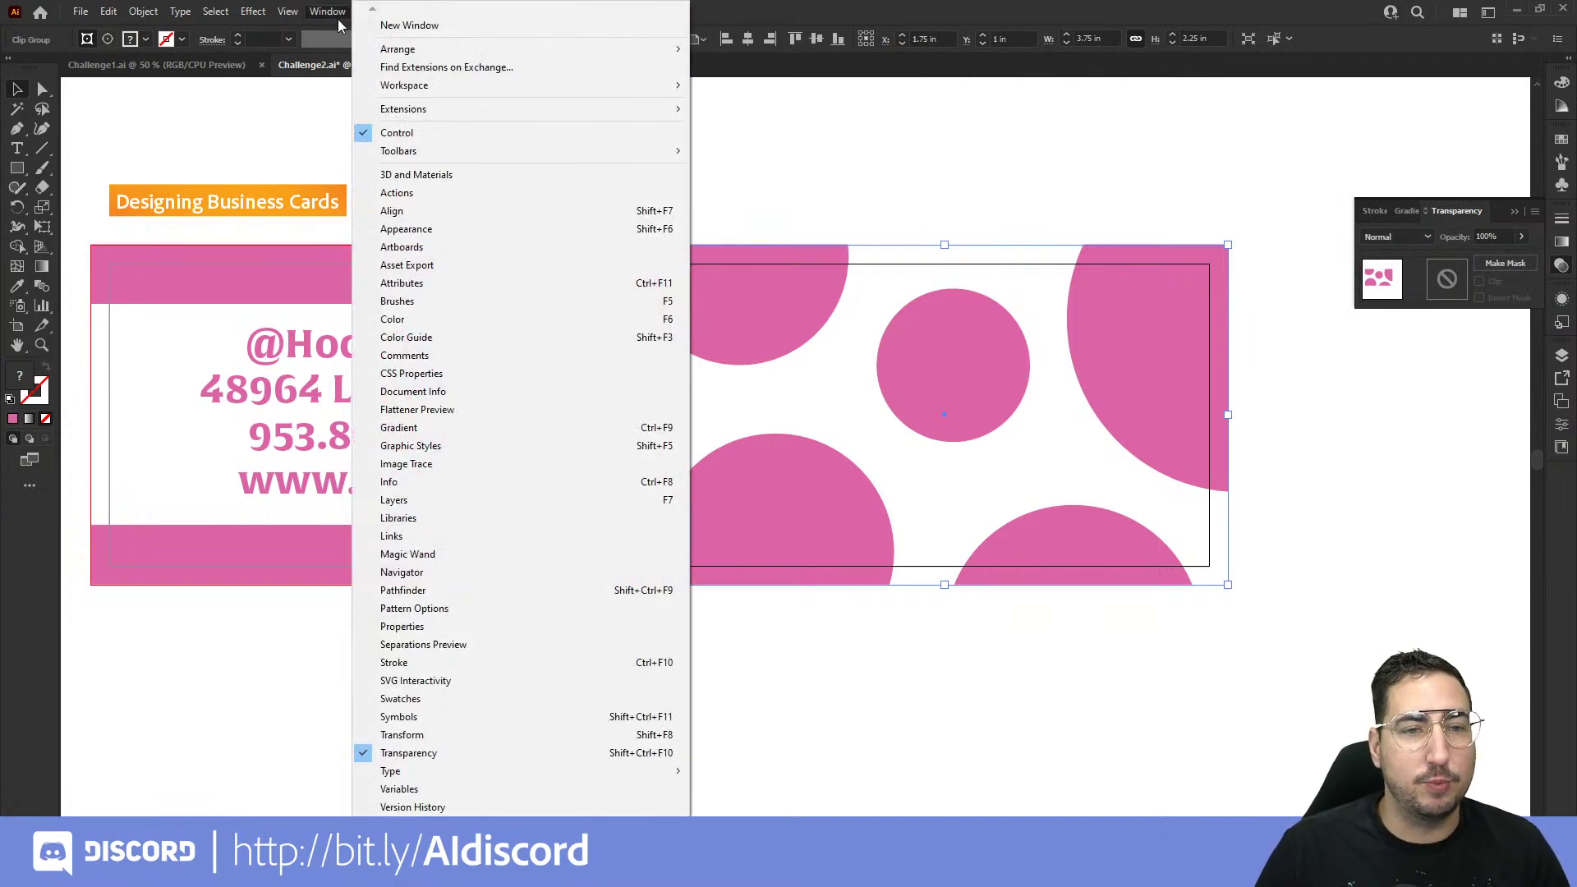
pyautogui.moveTo(510, 89)
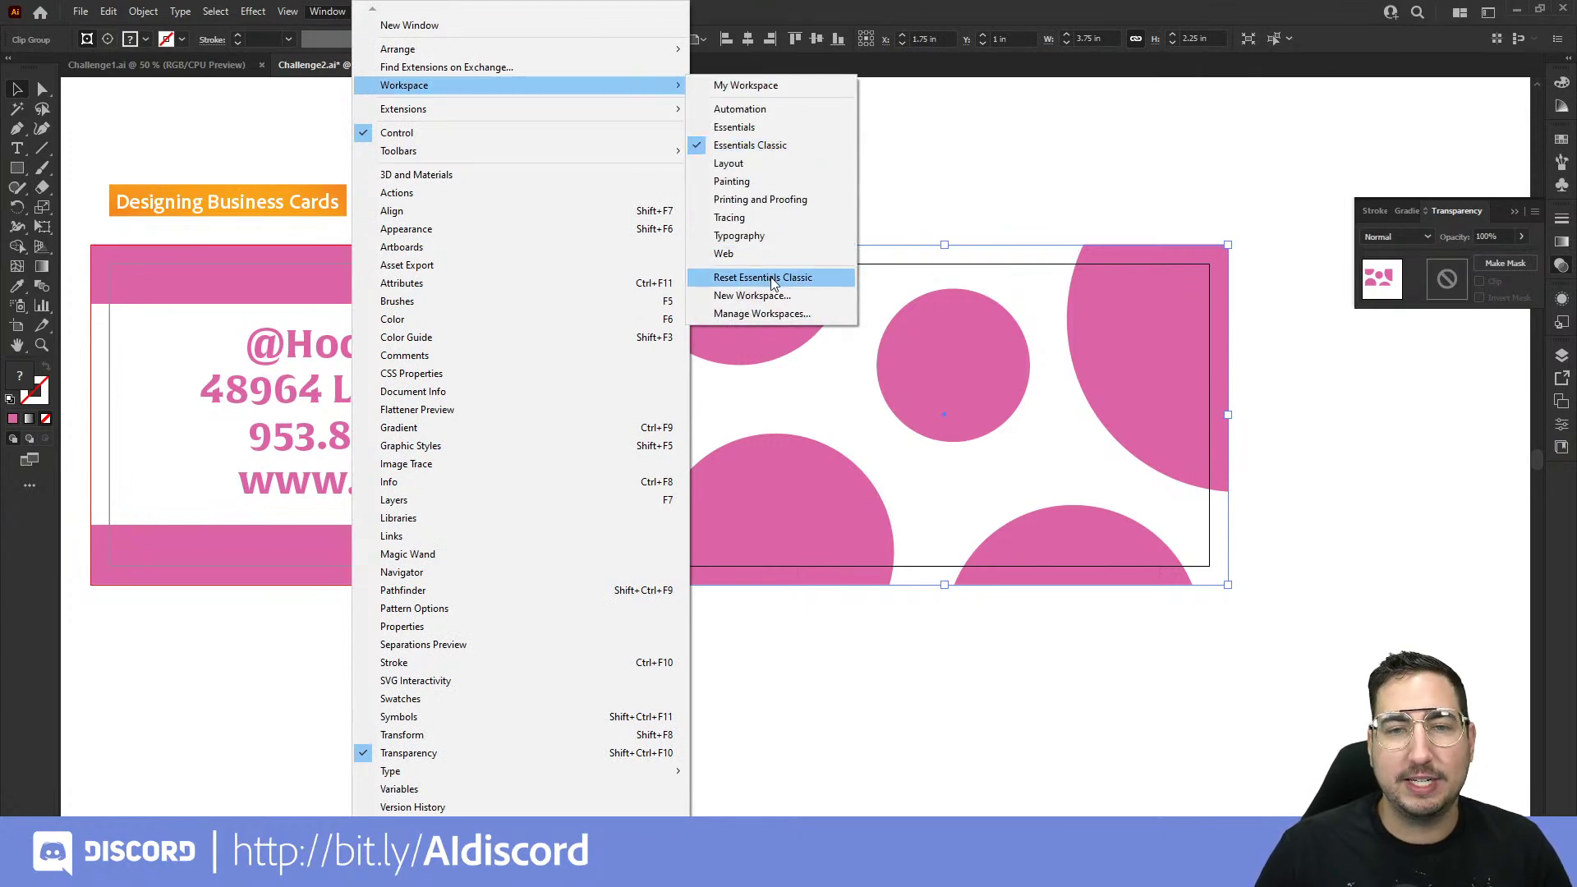
pyautogui.click(1257, 23)
# Step: Try 10% and 20% opacity on the circles, settle on 15%, and deselect
pyautogui.click(1484, 236)
pyautogui.write('10')
pyautogui.press('Return')
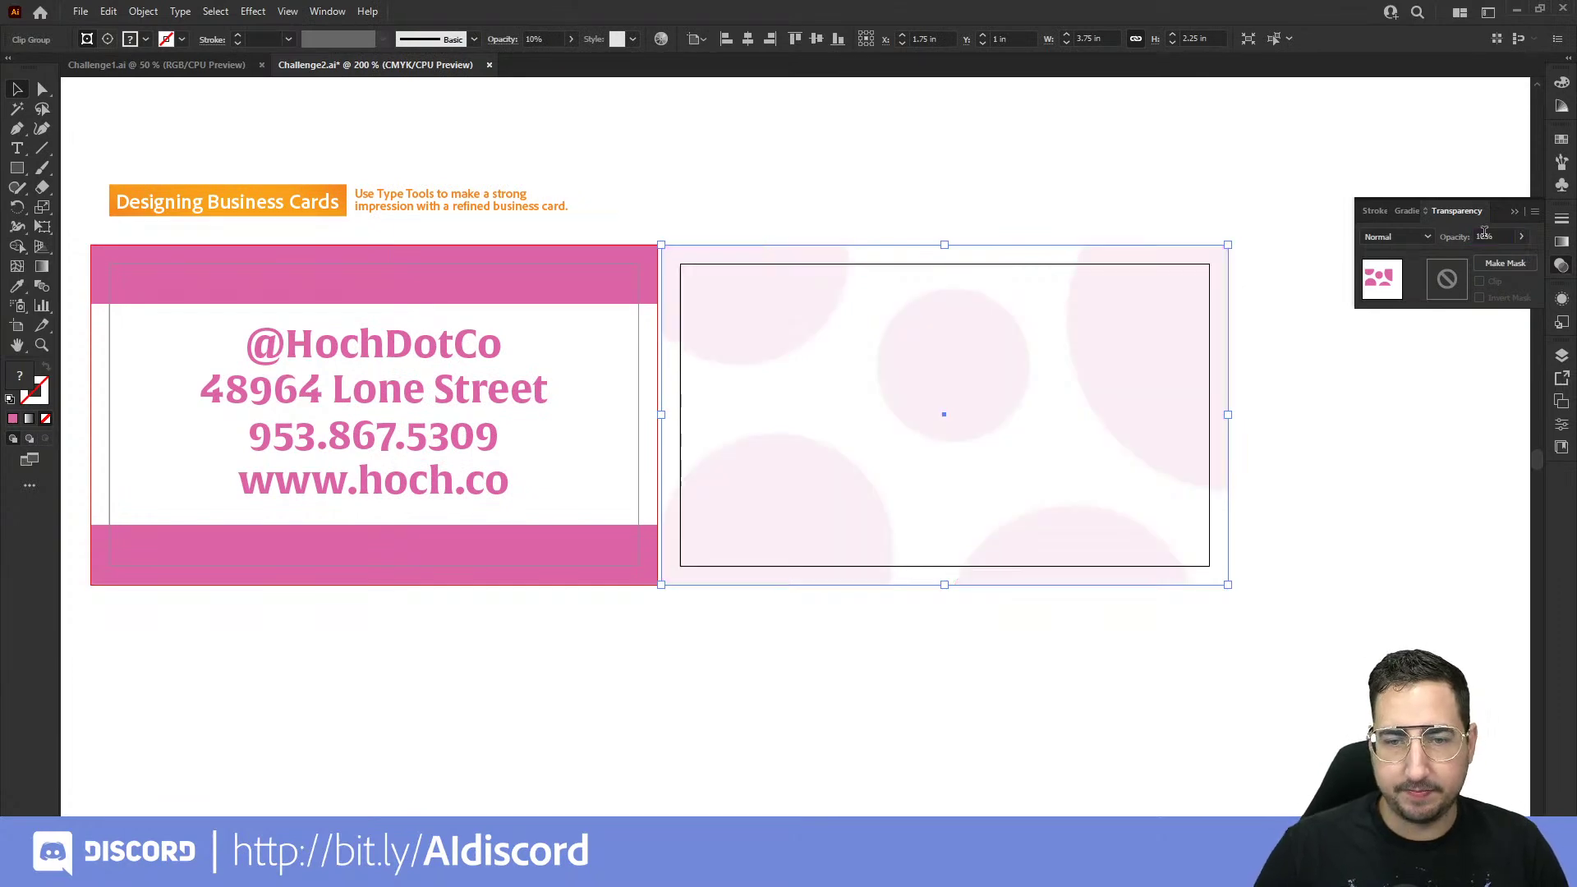
pyautogui.click(1483, 235)
pyautogui.write('20')
pyautogui.press('Return')
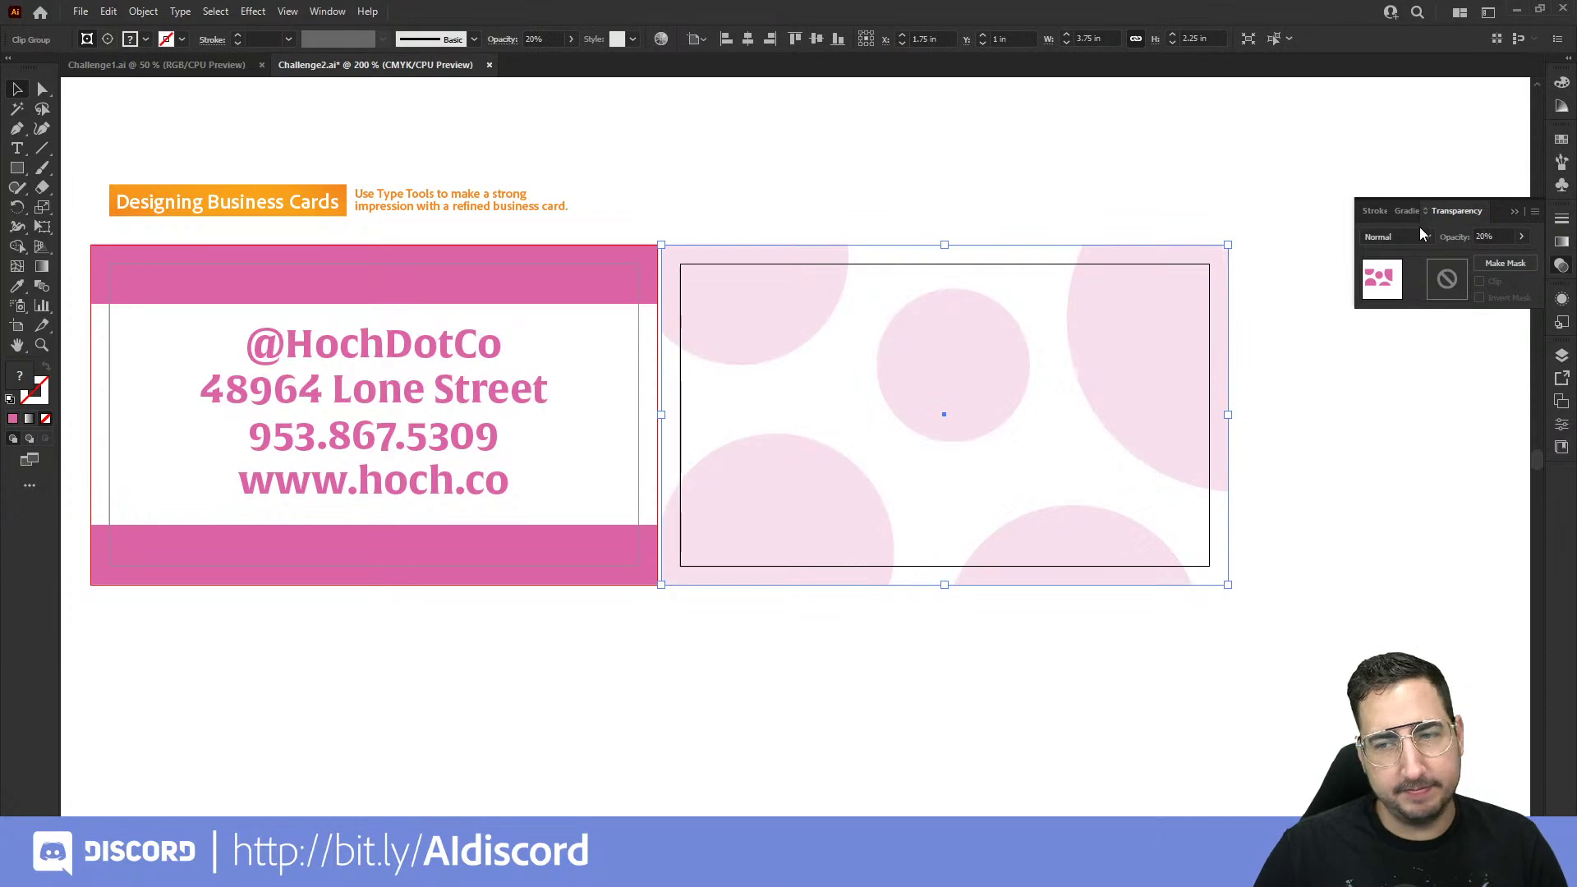
pyautogui.click(1479, 236)
pyautogui.press('Return')
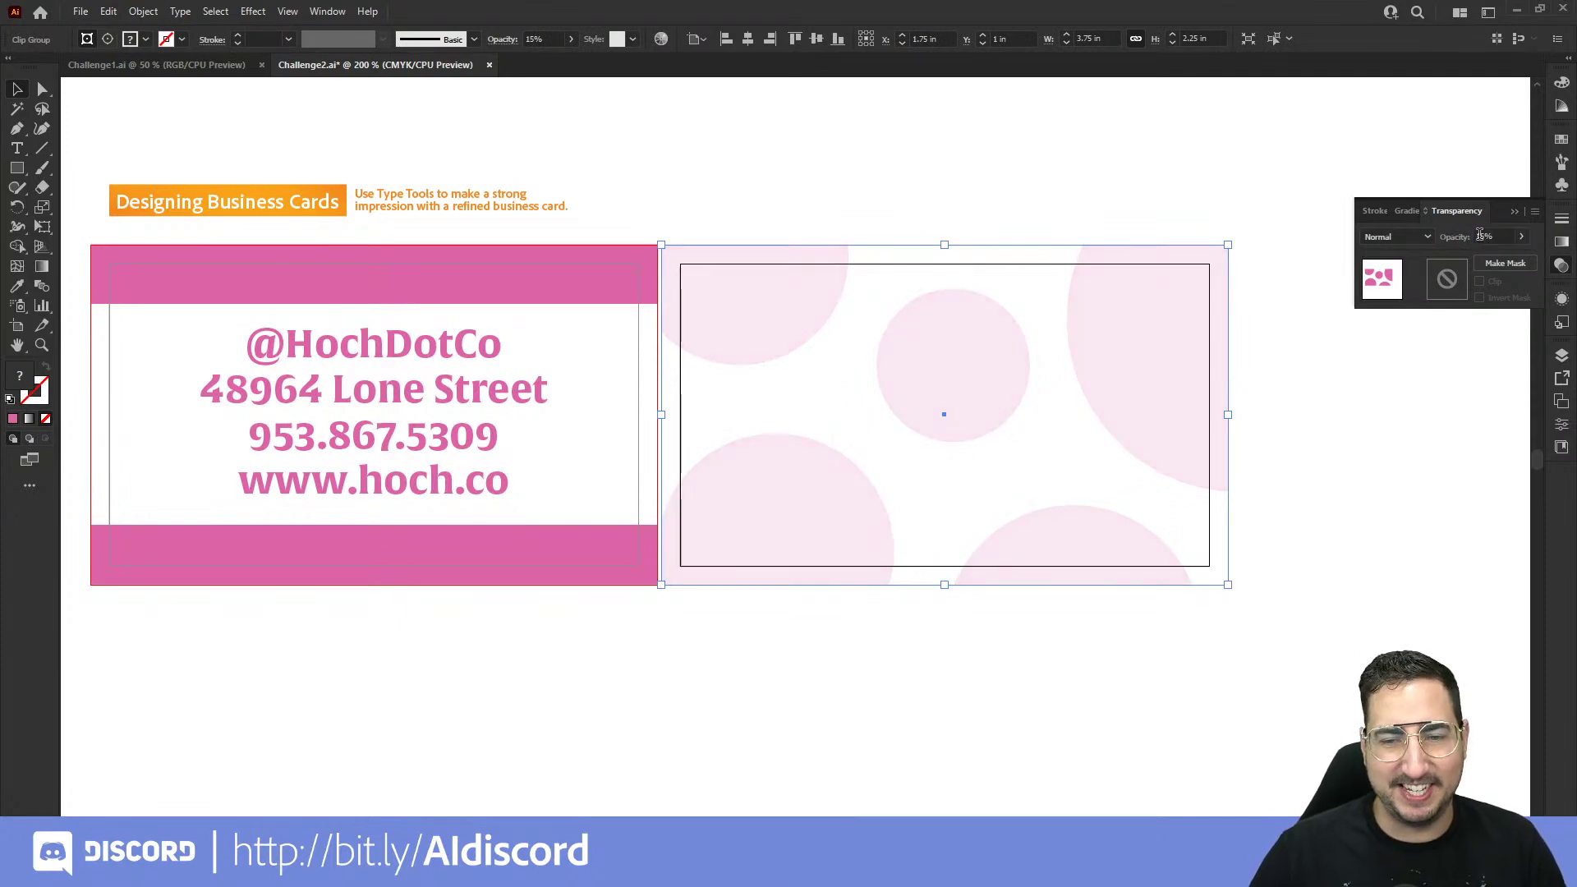
pyautogui.click(1007, 216)
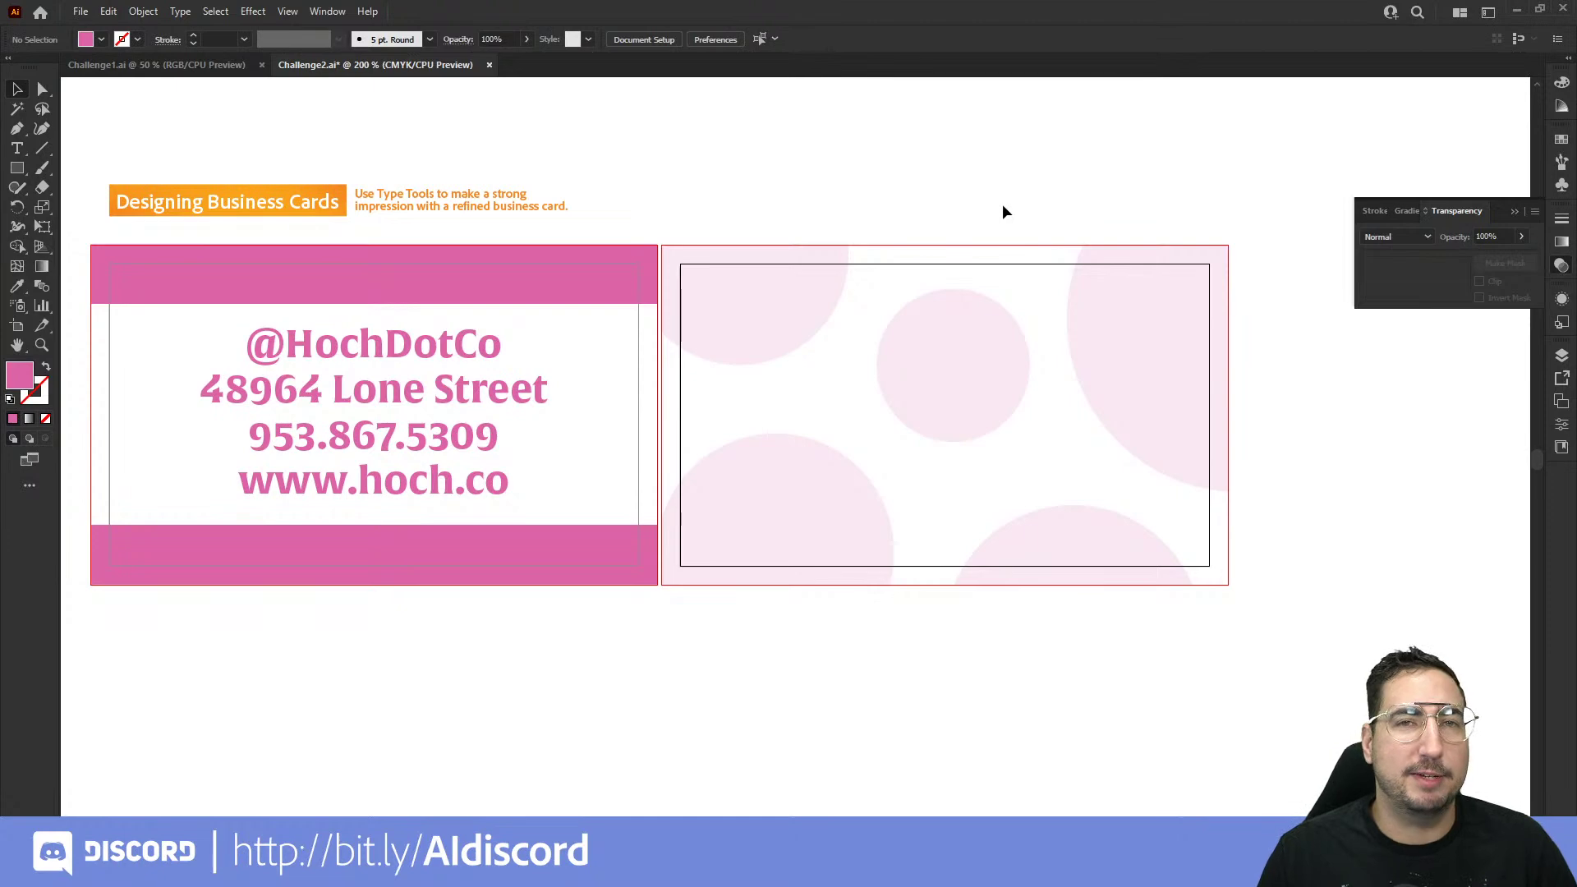
# Step: Close the Transparency panel, select the whole Templeton Flowers logo and zoom to the back card
pyautogui.click(1516, 212)
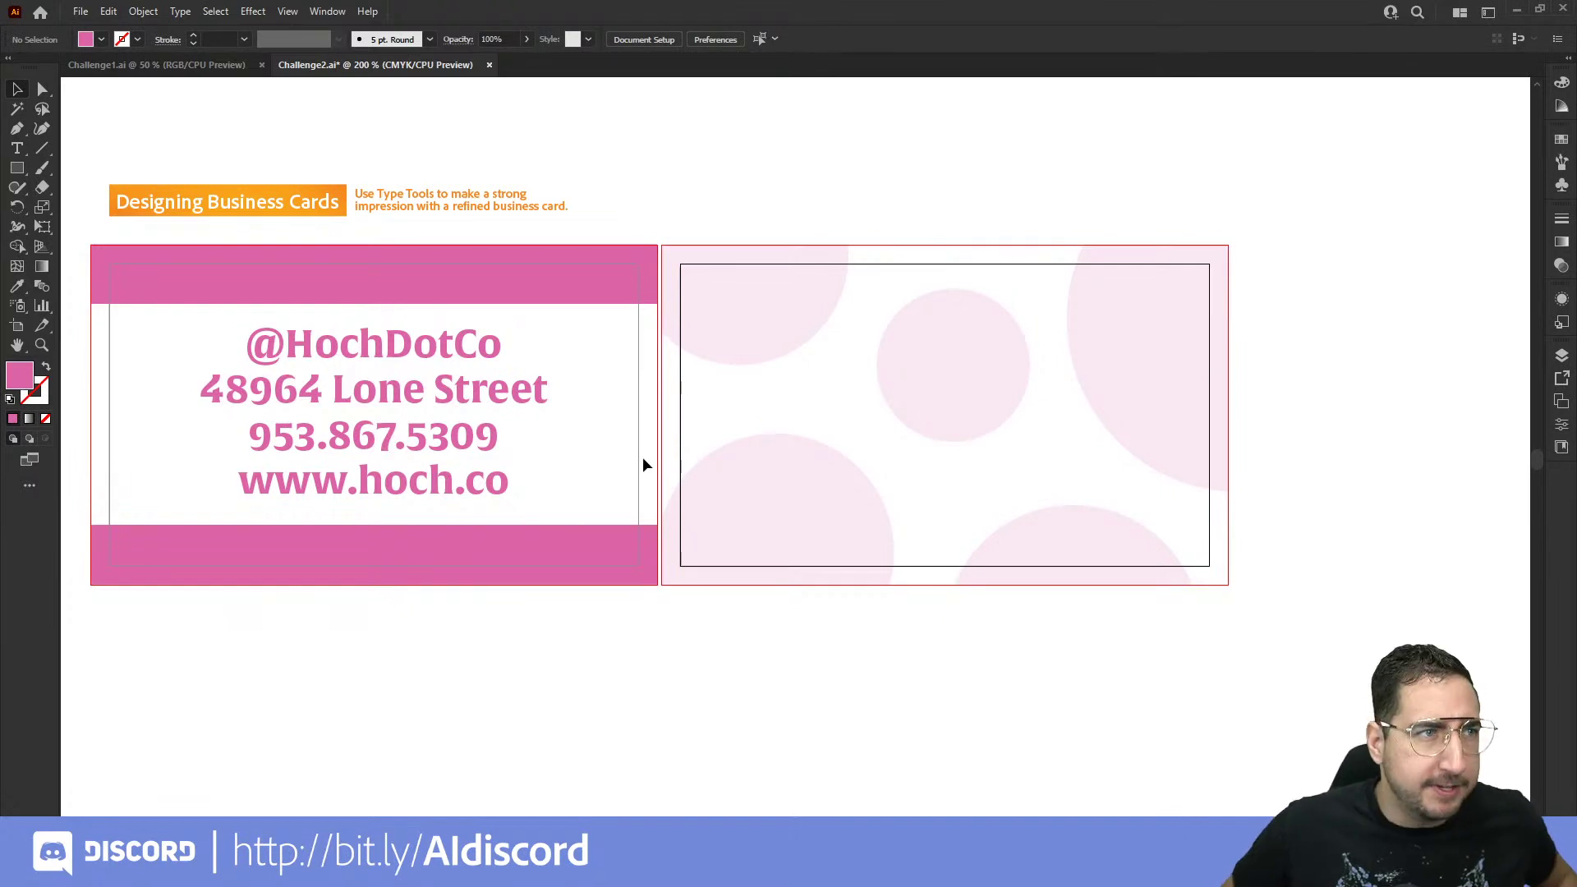
pyautogui.moveTo(591, 472); pyautogui.dragTo(1064, 465)
pyautogui.moveTo(420, 272); pyautogui.dragTo(205, 575)
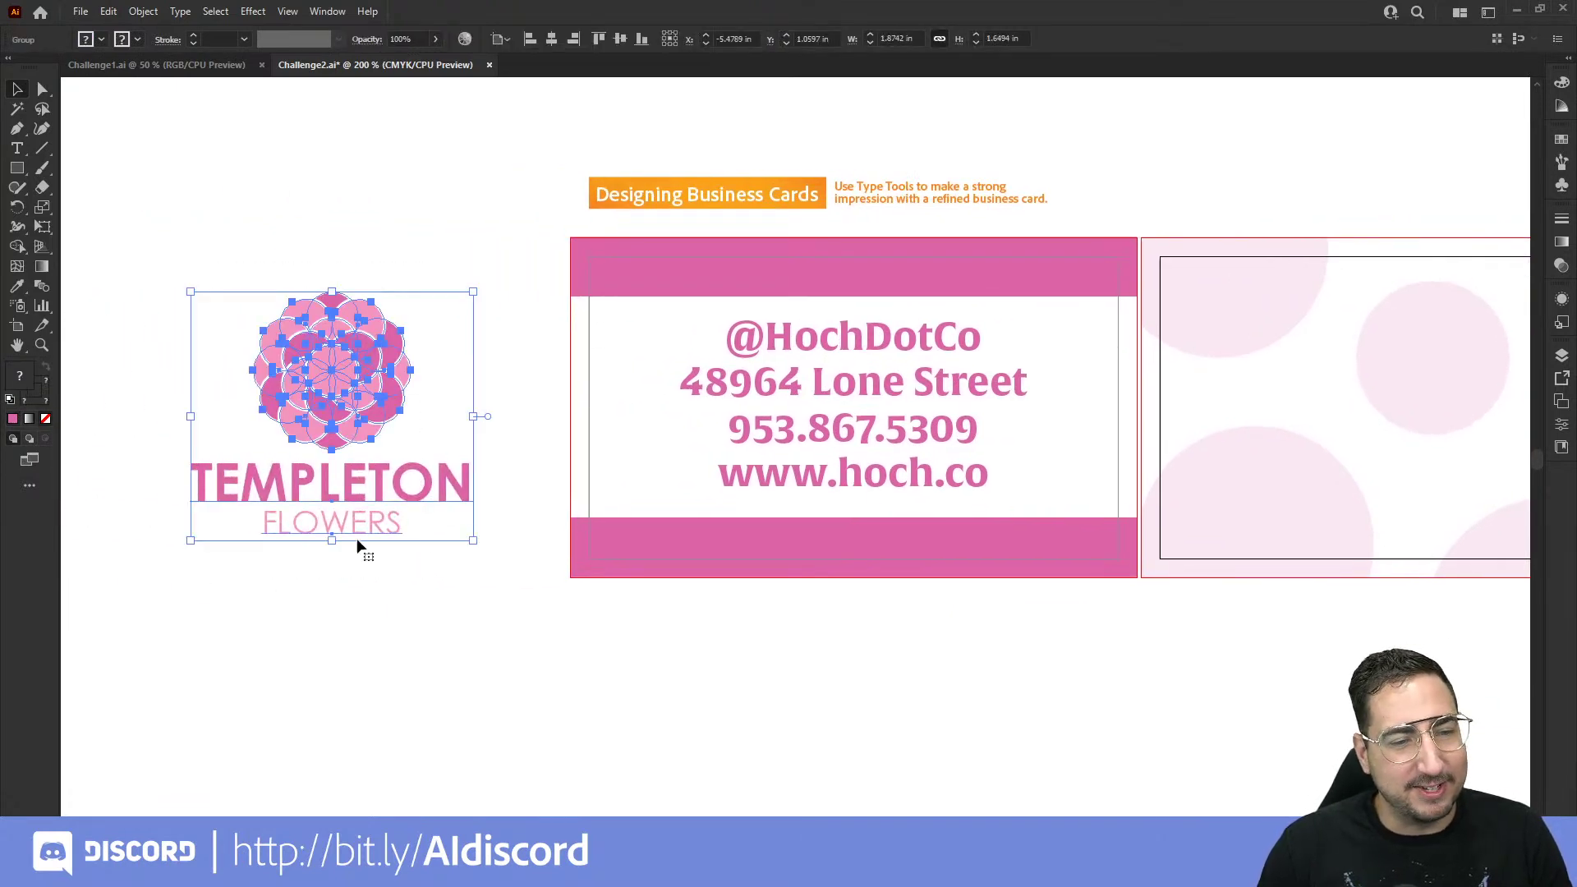
pyautogui.click(547, 504)
pyautogui.hscroll(5, 739, 493)
pyautogui.press('z')
pyautogui.click(996, 454)
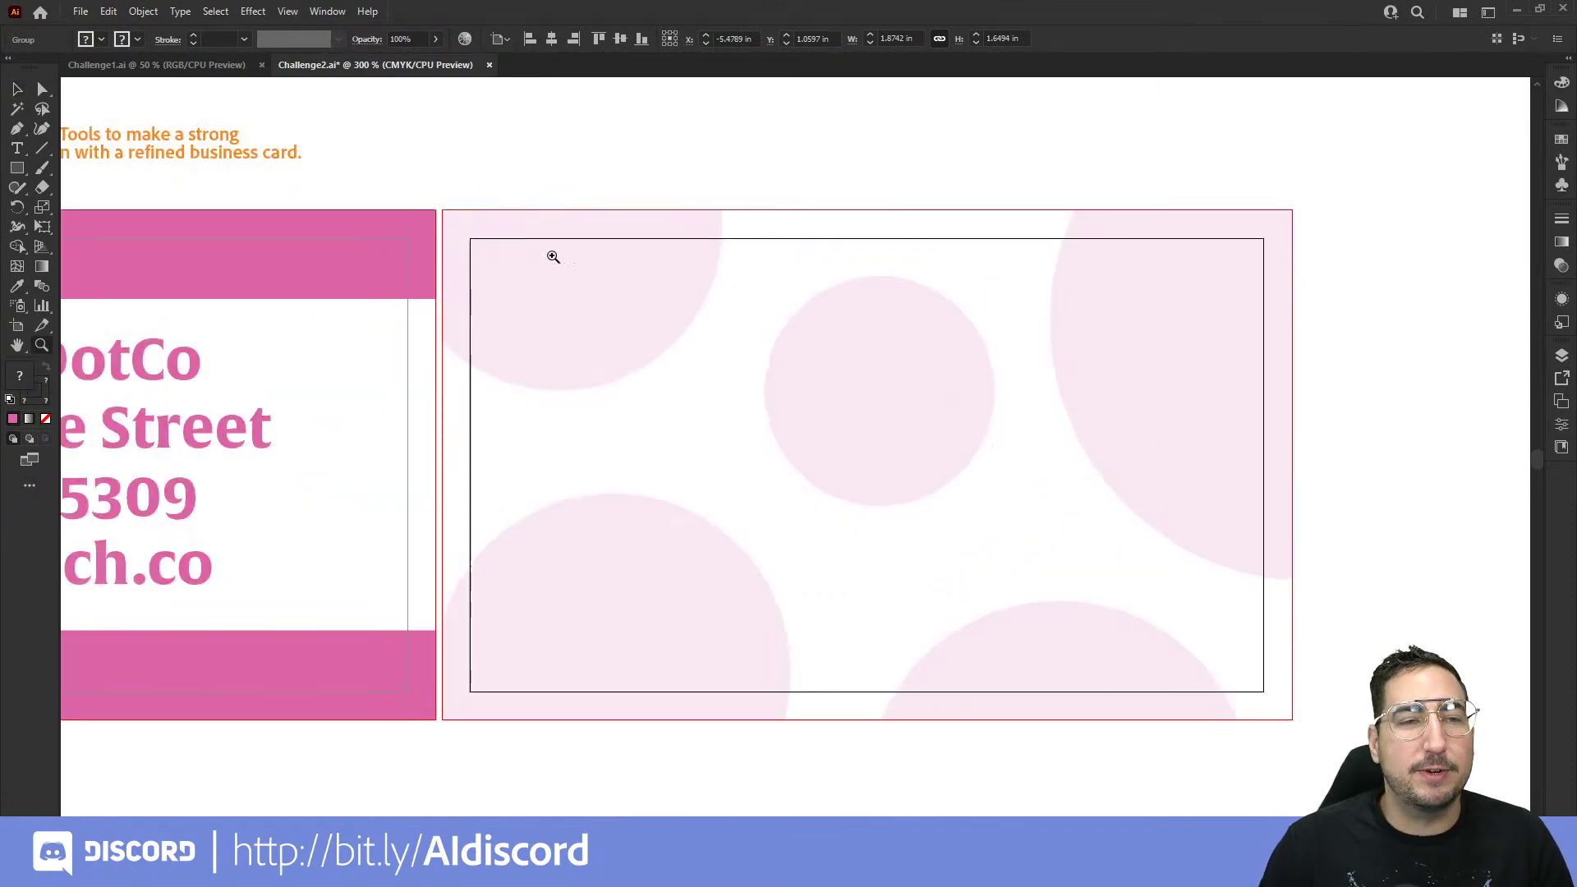
# Step: Paste the logo onto the back card and centre it horizontally and vertically on the artboard
pyautogui.hotkey('ctrl', 'v')
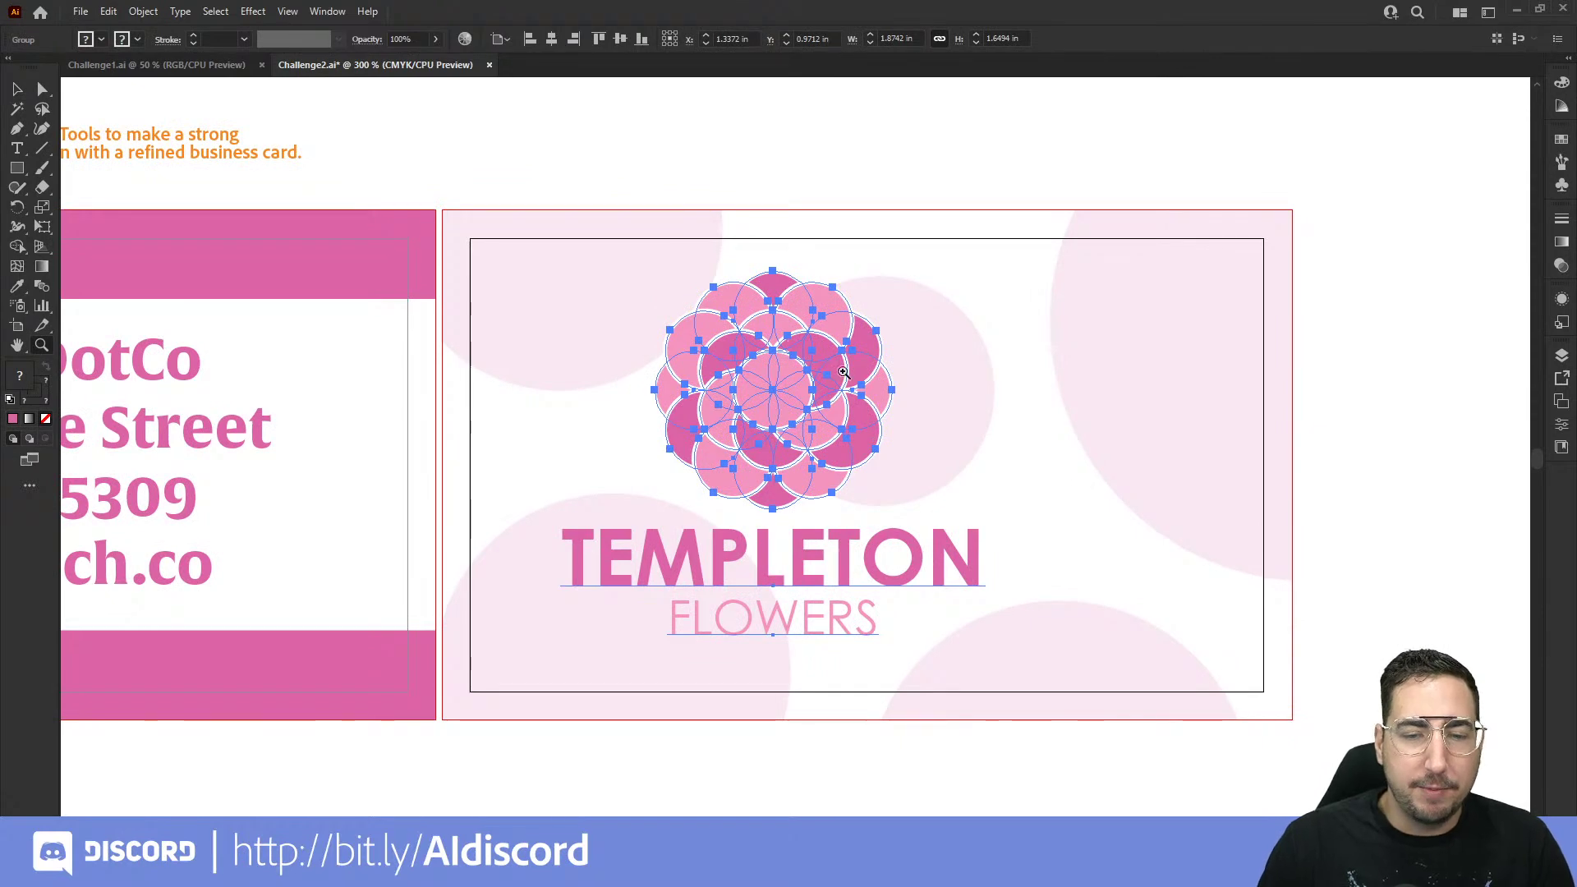
pyautogui.click(617, 41)
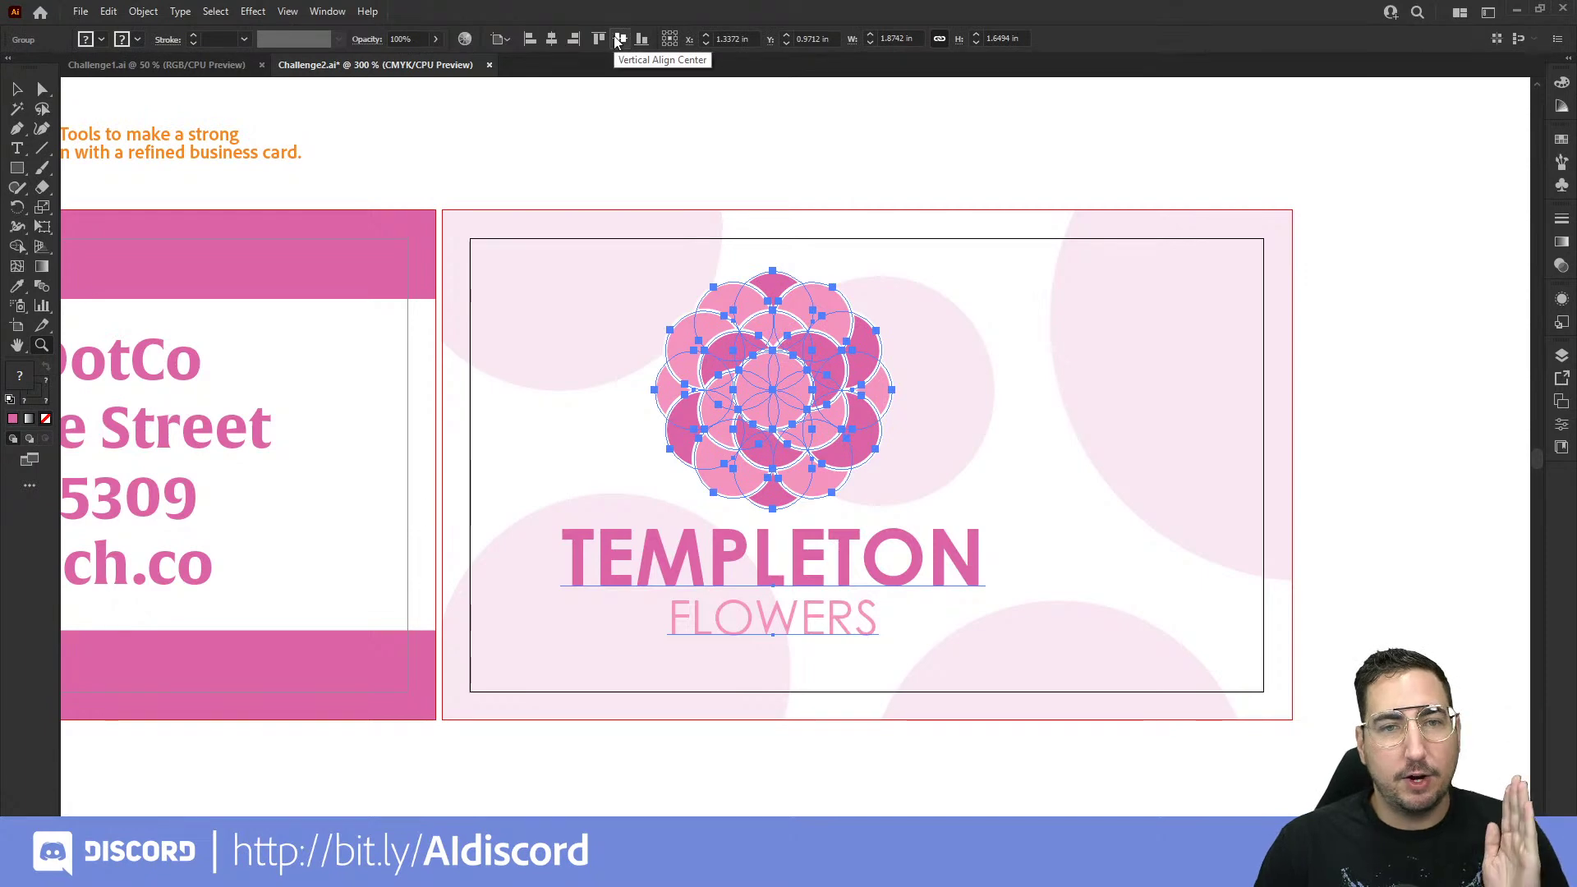
pyautogui.click(551, 38)
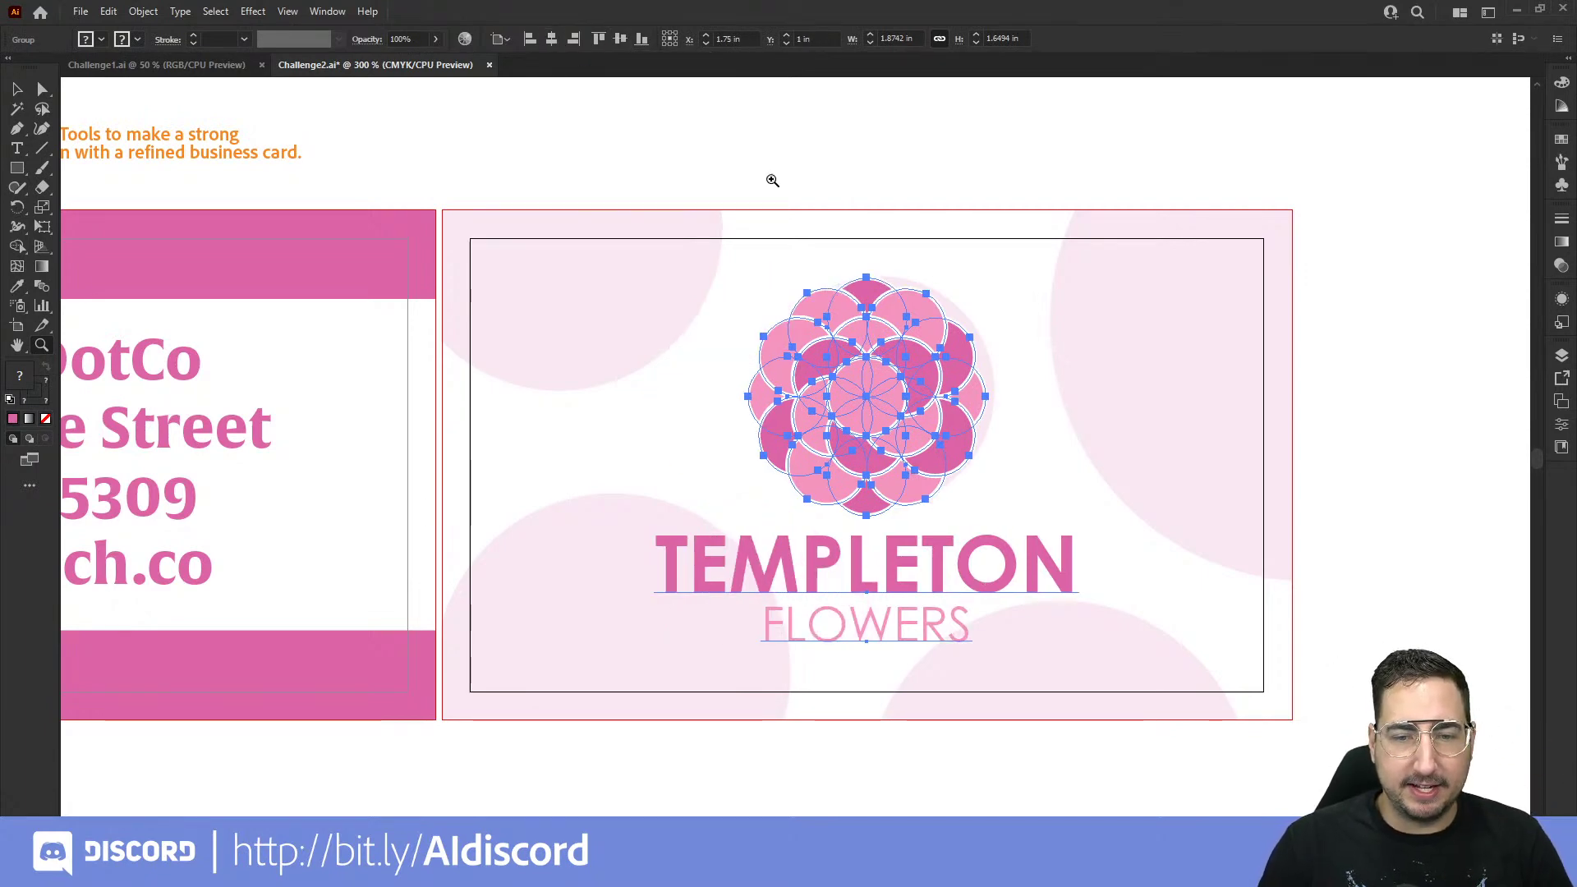
pyautogui.click(772, 180)
pyautogui.moveTo(950, 520); pyautogui.dragTo(651, 91)
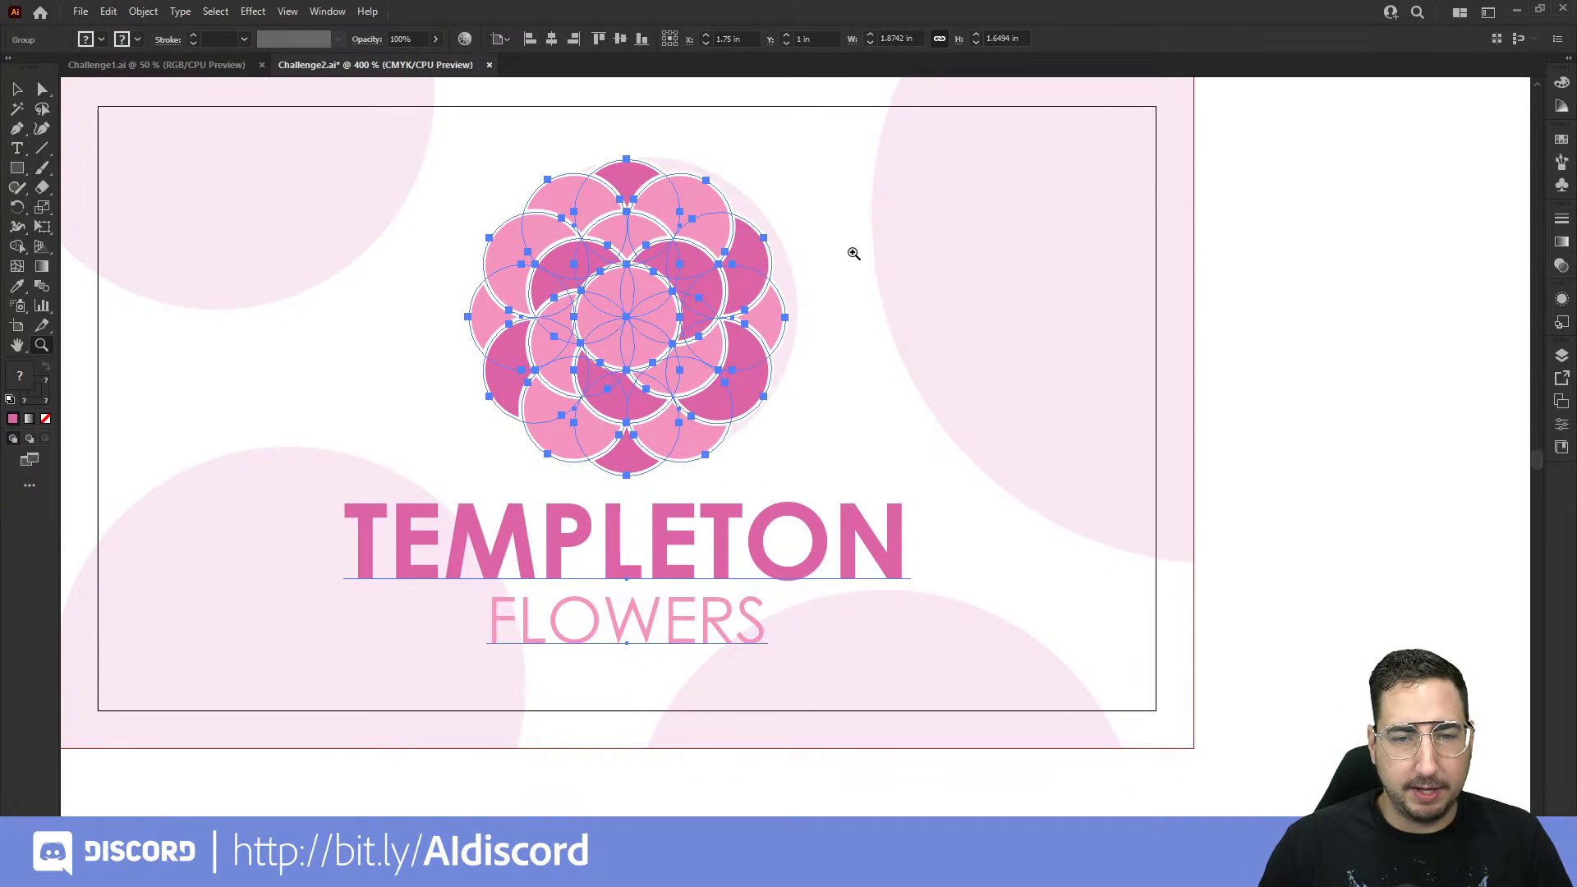
pyautogui.click(854, 260)
pyautogui.keyDown('ctrl'); pyautogui.click(715, 142); pyautogui.keyUp('ctrl')
pyautogui.keyDown('alt'); pyautogui.click(840, 535); pyautogui.keyUp('alt')
pyautogui.keyDown('alt'); pyautogui.click(842, 546); pyautogui.keyUp('alt')
pyautogui.moveTo(790, 569); pyautogui.dragTo(891, 518)
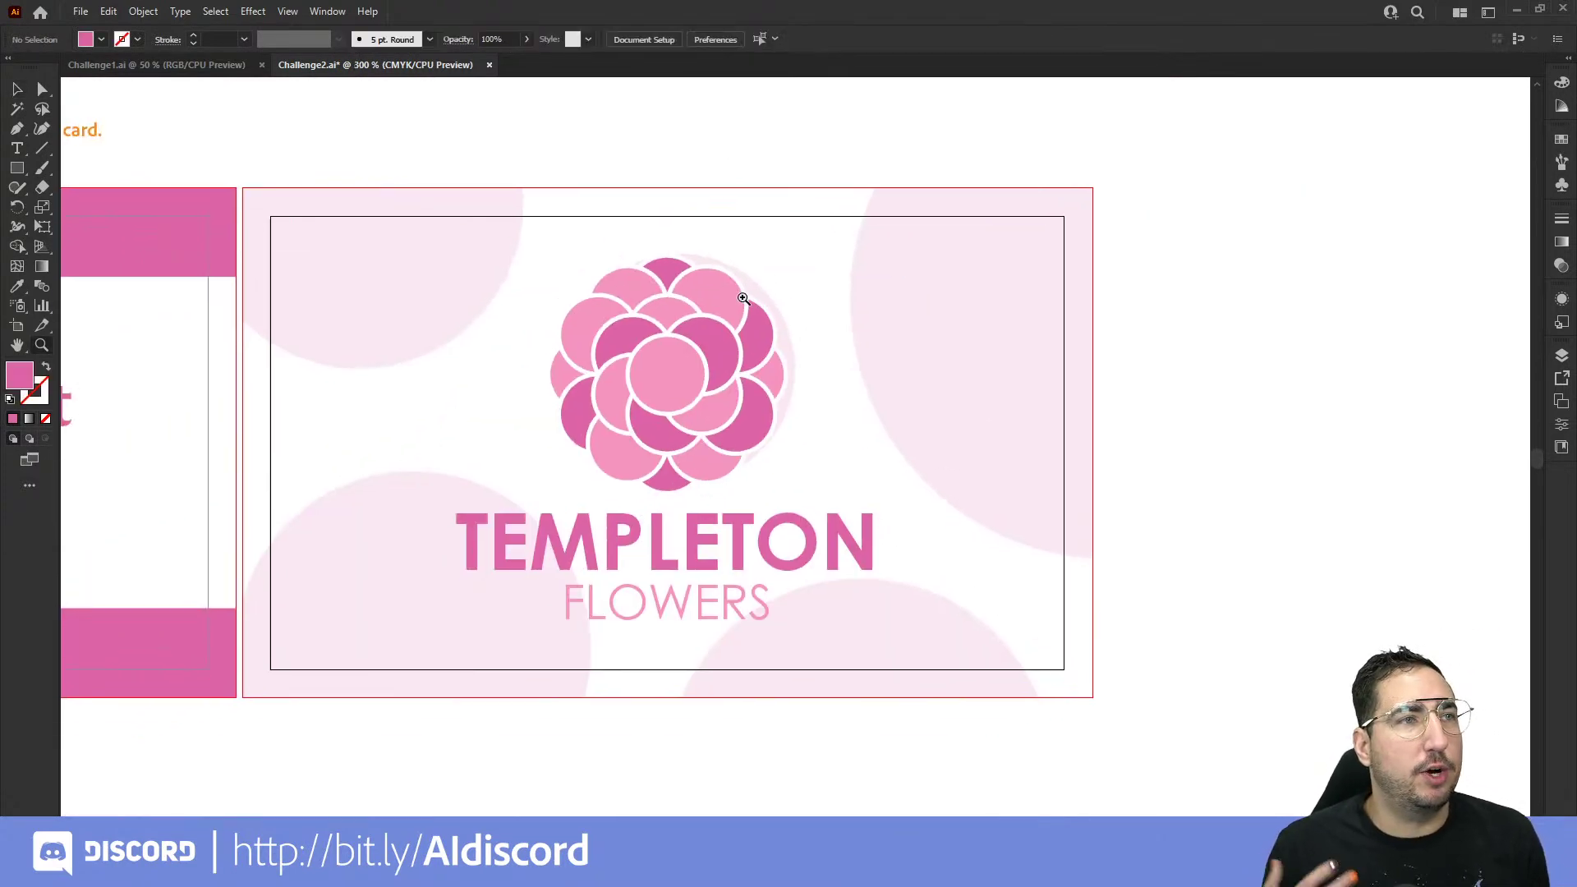
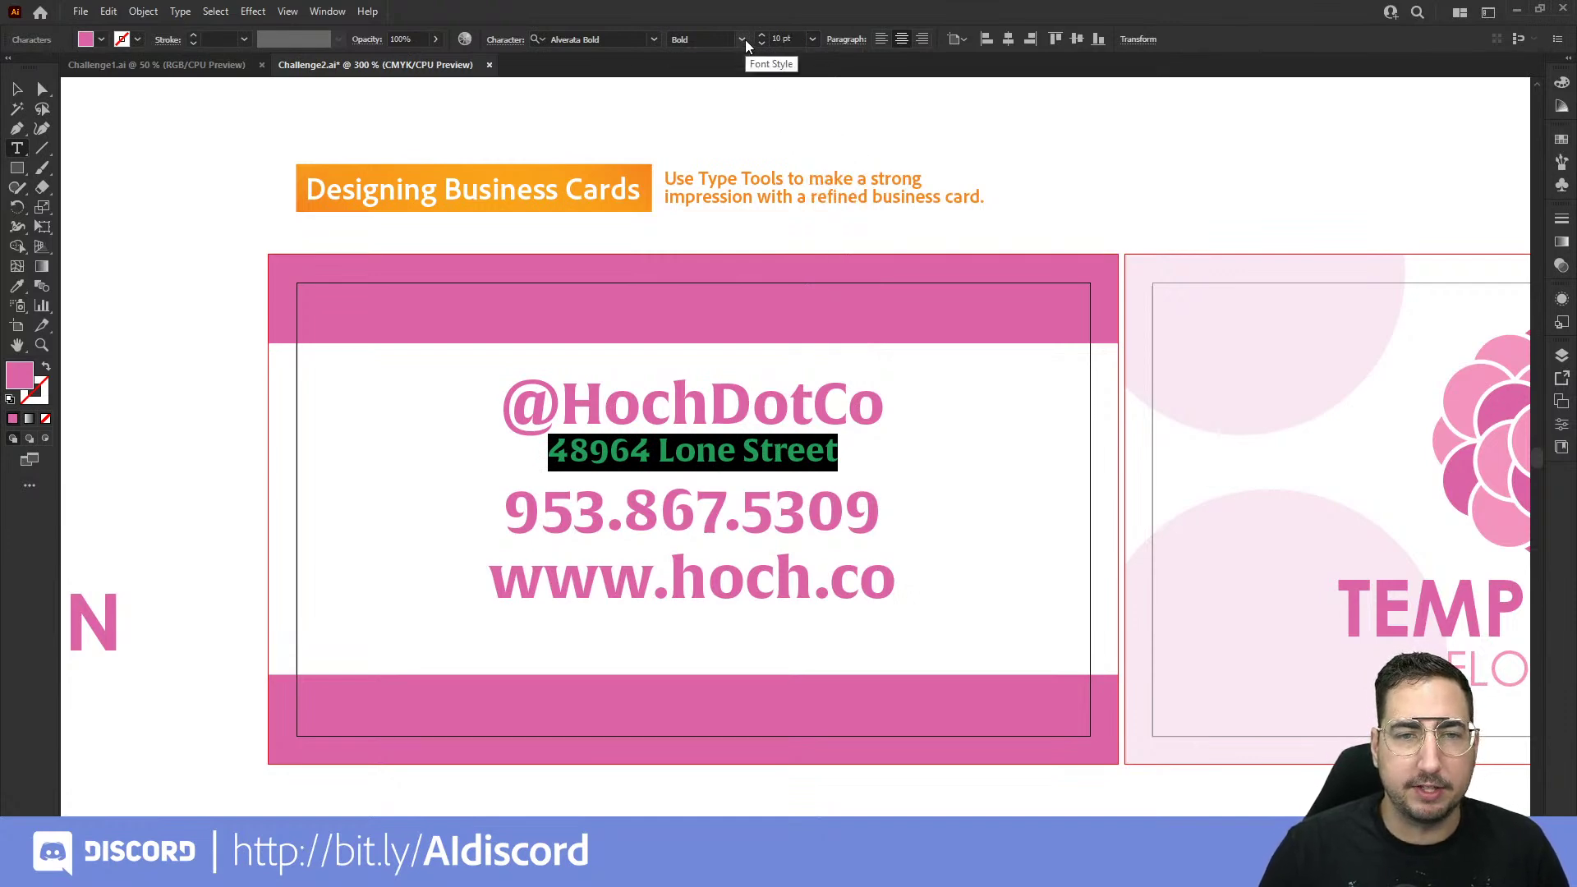
# Step: Open the Character panel from the Window > Type menu
pyautogui.click(655, 39)
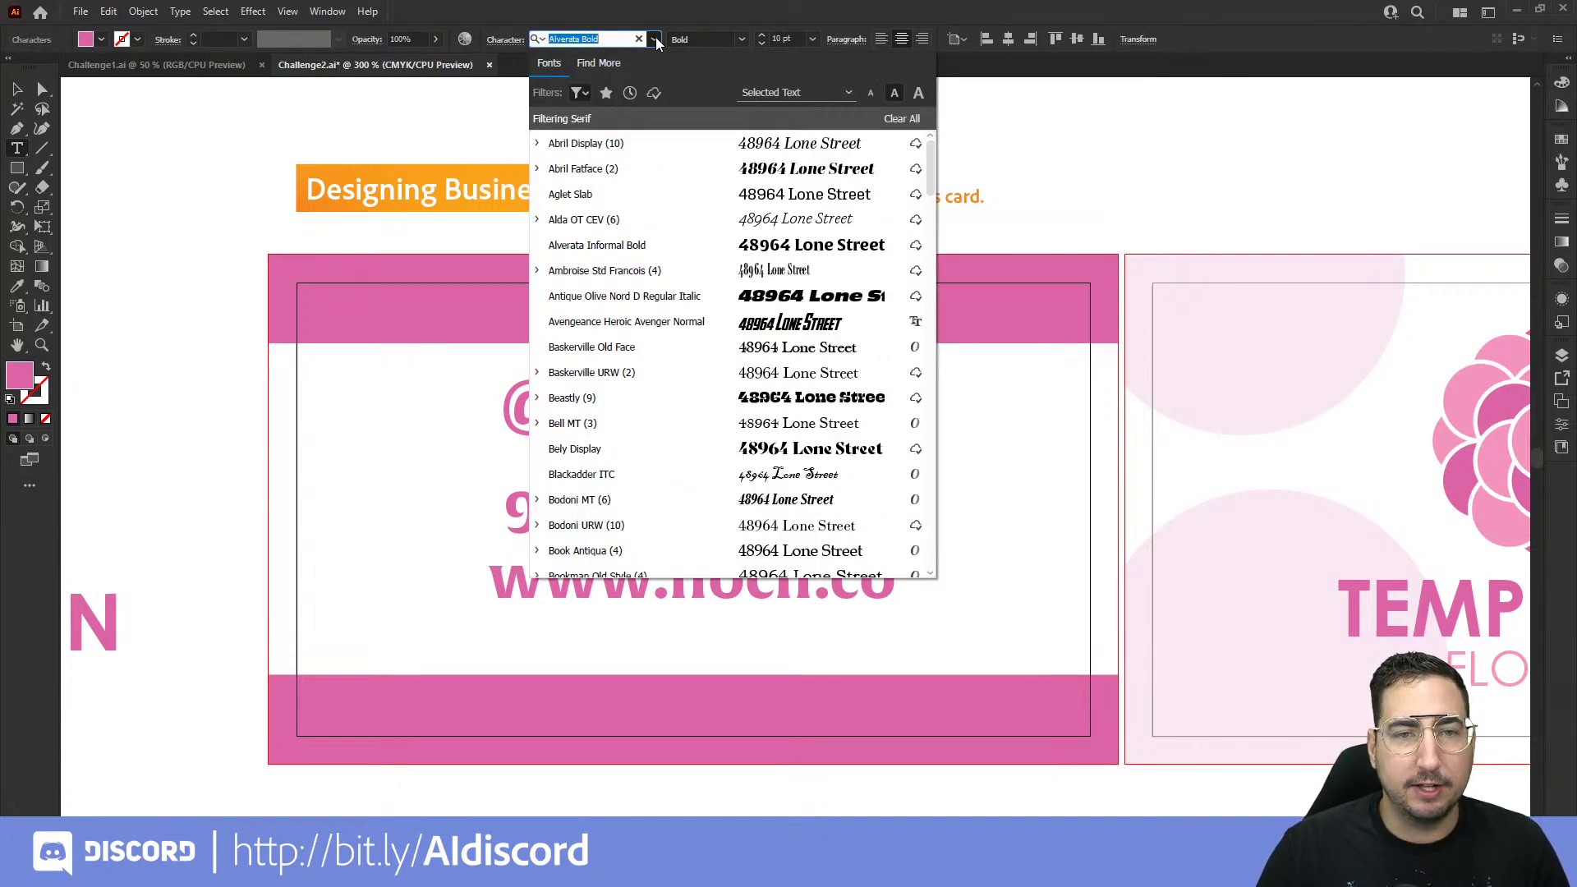
pyautogui.click(656, 38)
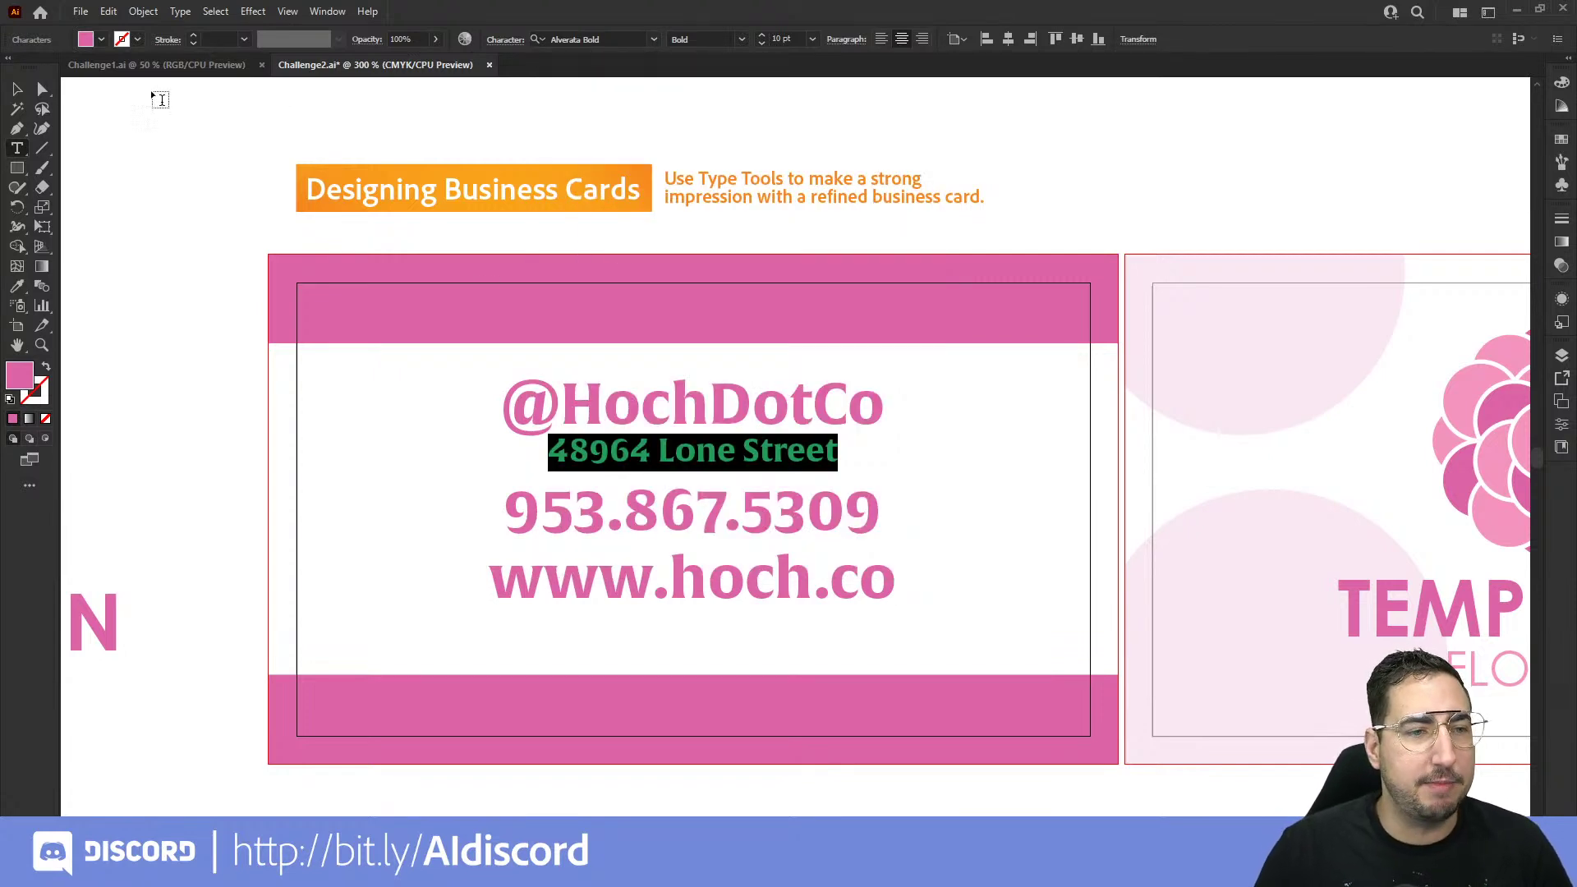
pyautogui.click(305, 15)
pyautogui.moveTo(312, 12)
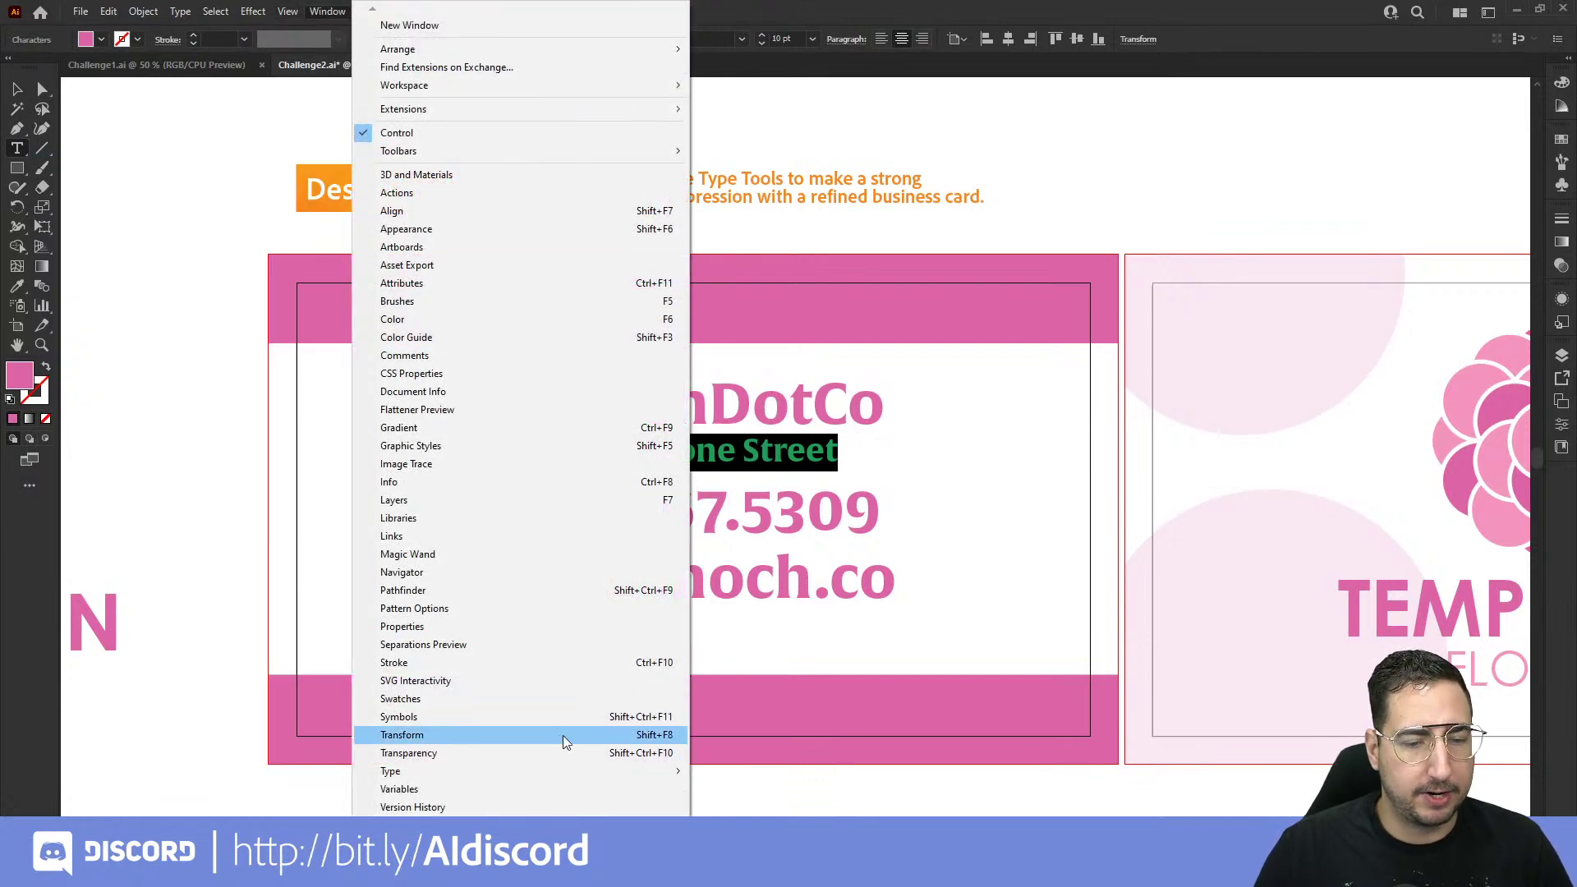
pyautogui.moveTo(575, 770)
pyautogui.click(743, 657)
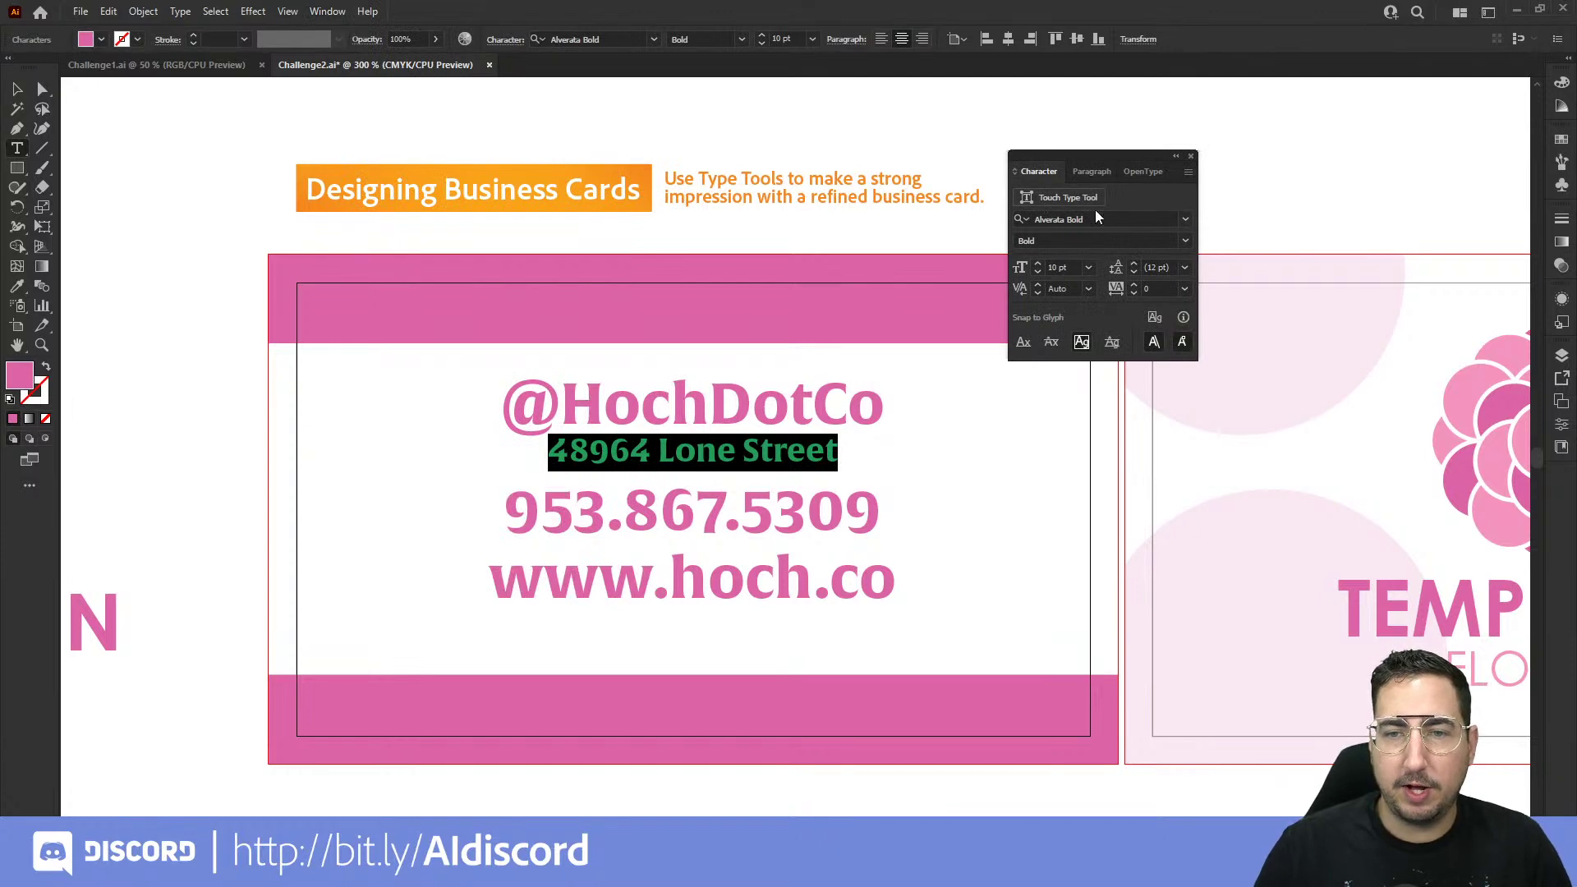
# Step: Search Adobe Fonts for Alverata and activate Alverata Regular and Alverata Light
pyautogui.click(1184, 218)
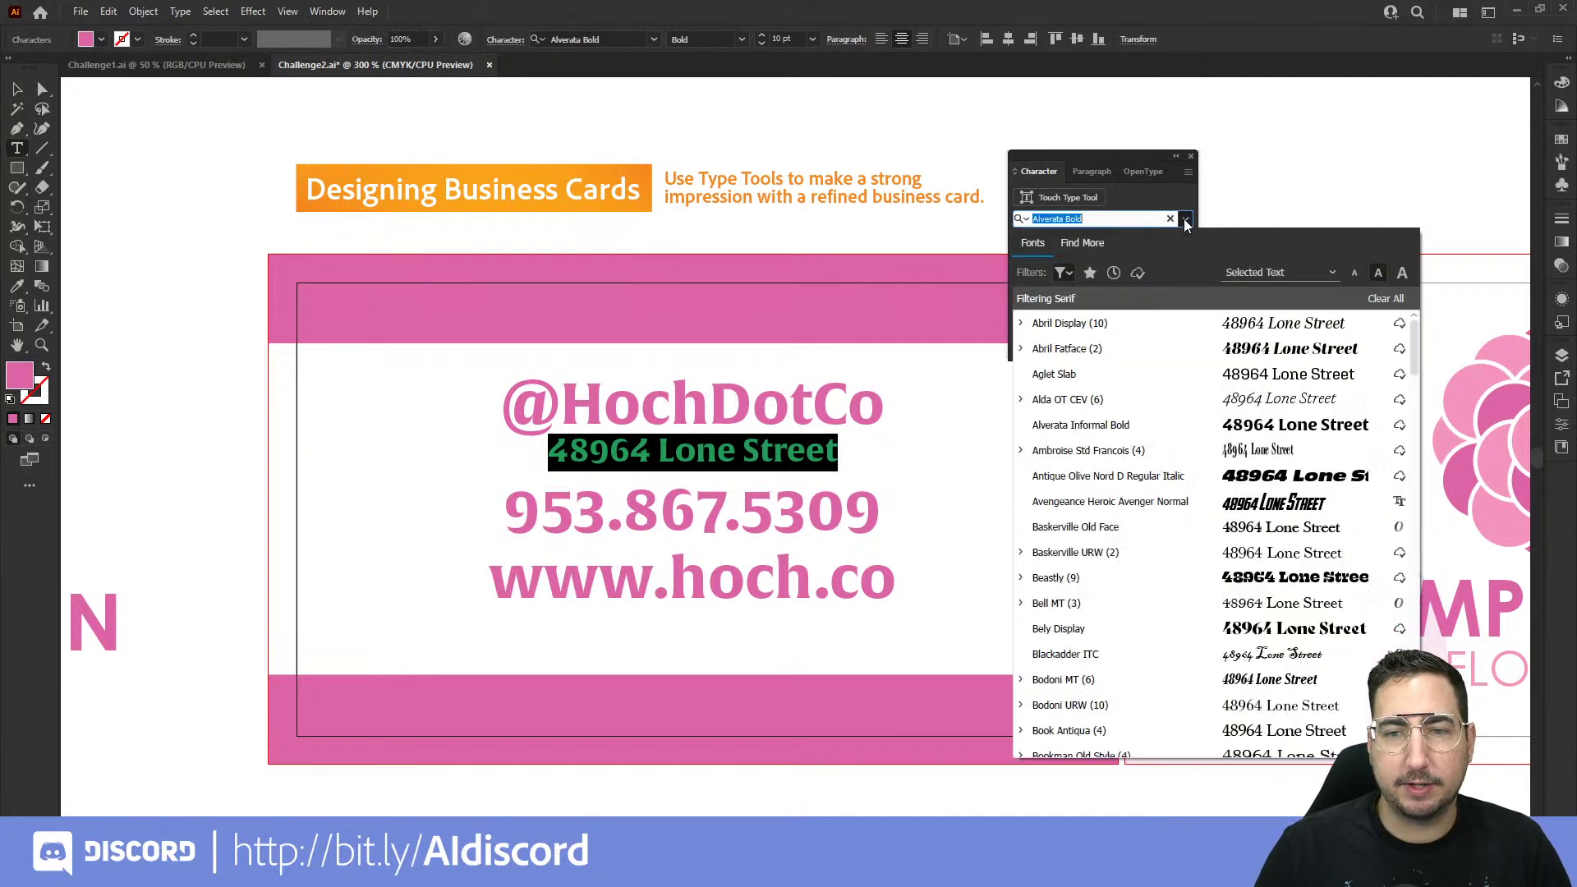
pyautogui.click(1097, 243)
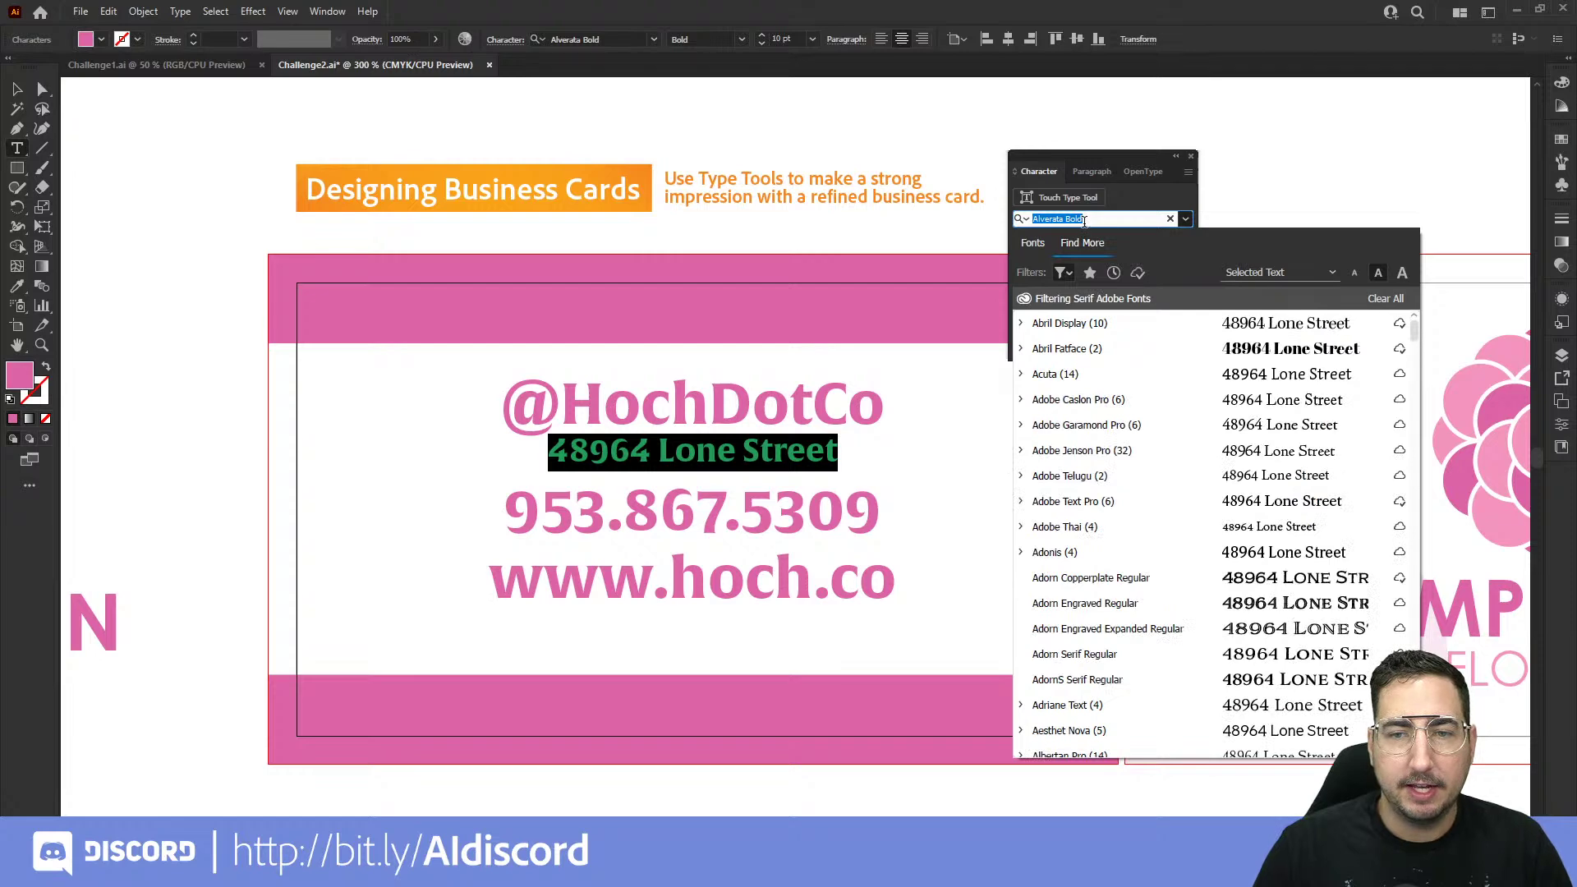
pyautogui.click(1087, 218)
pyautogui.press('BackSpace')
pyautogui.press('BackSpace')
pyautogui.press('BackSpace')
pyautogui.press('BackSpace')
pyautogui.press('BackSpace')
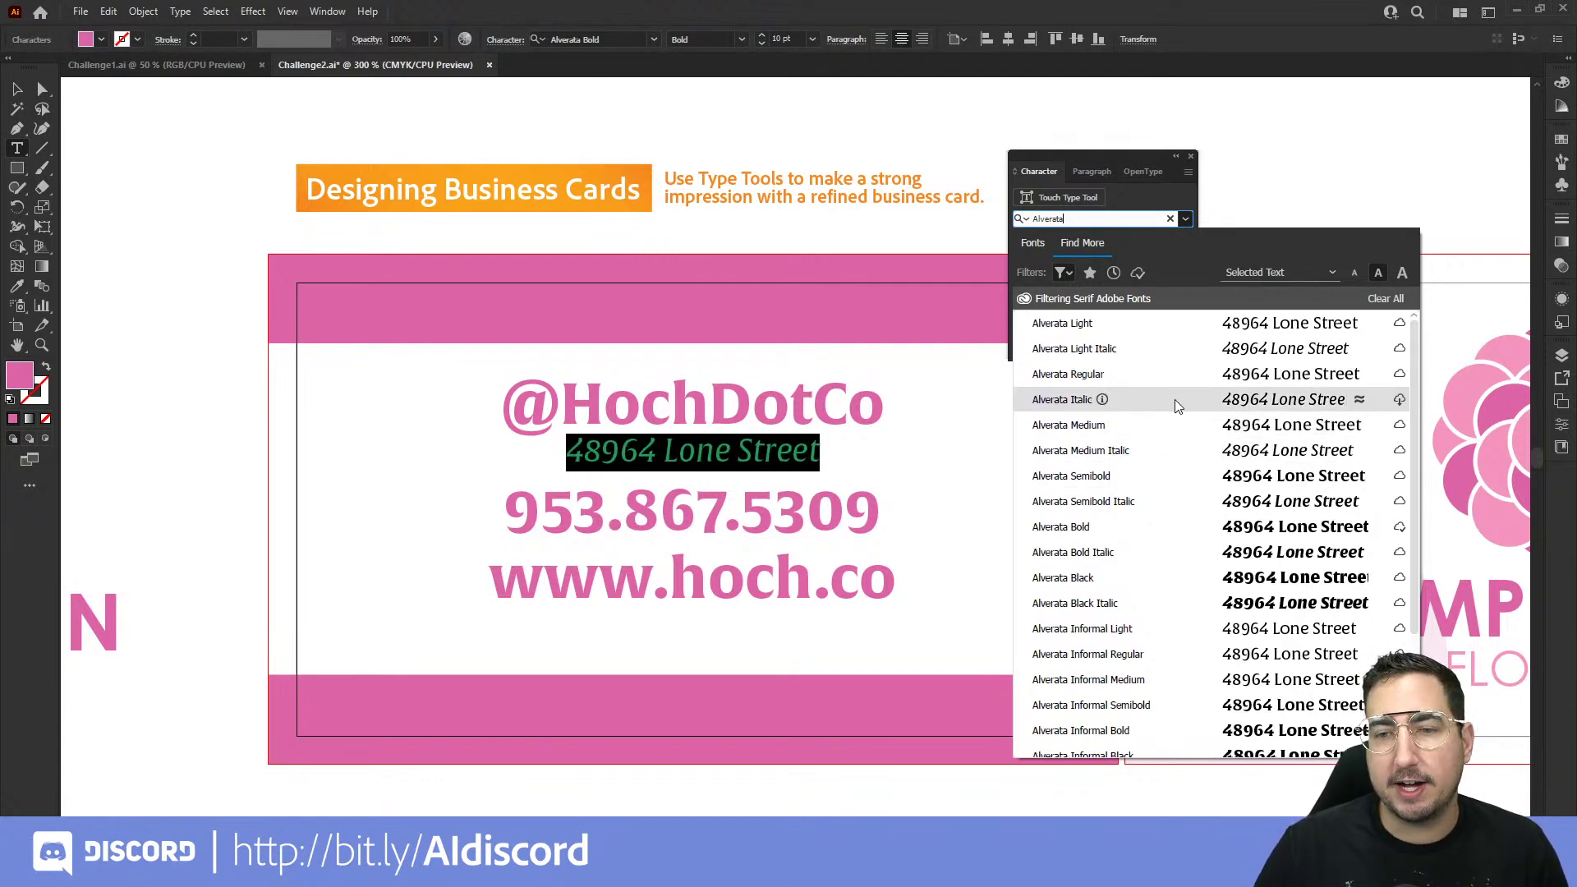
pyautogui.click(1399, 376)
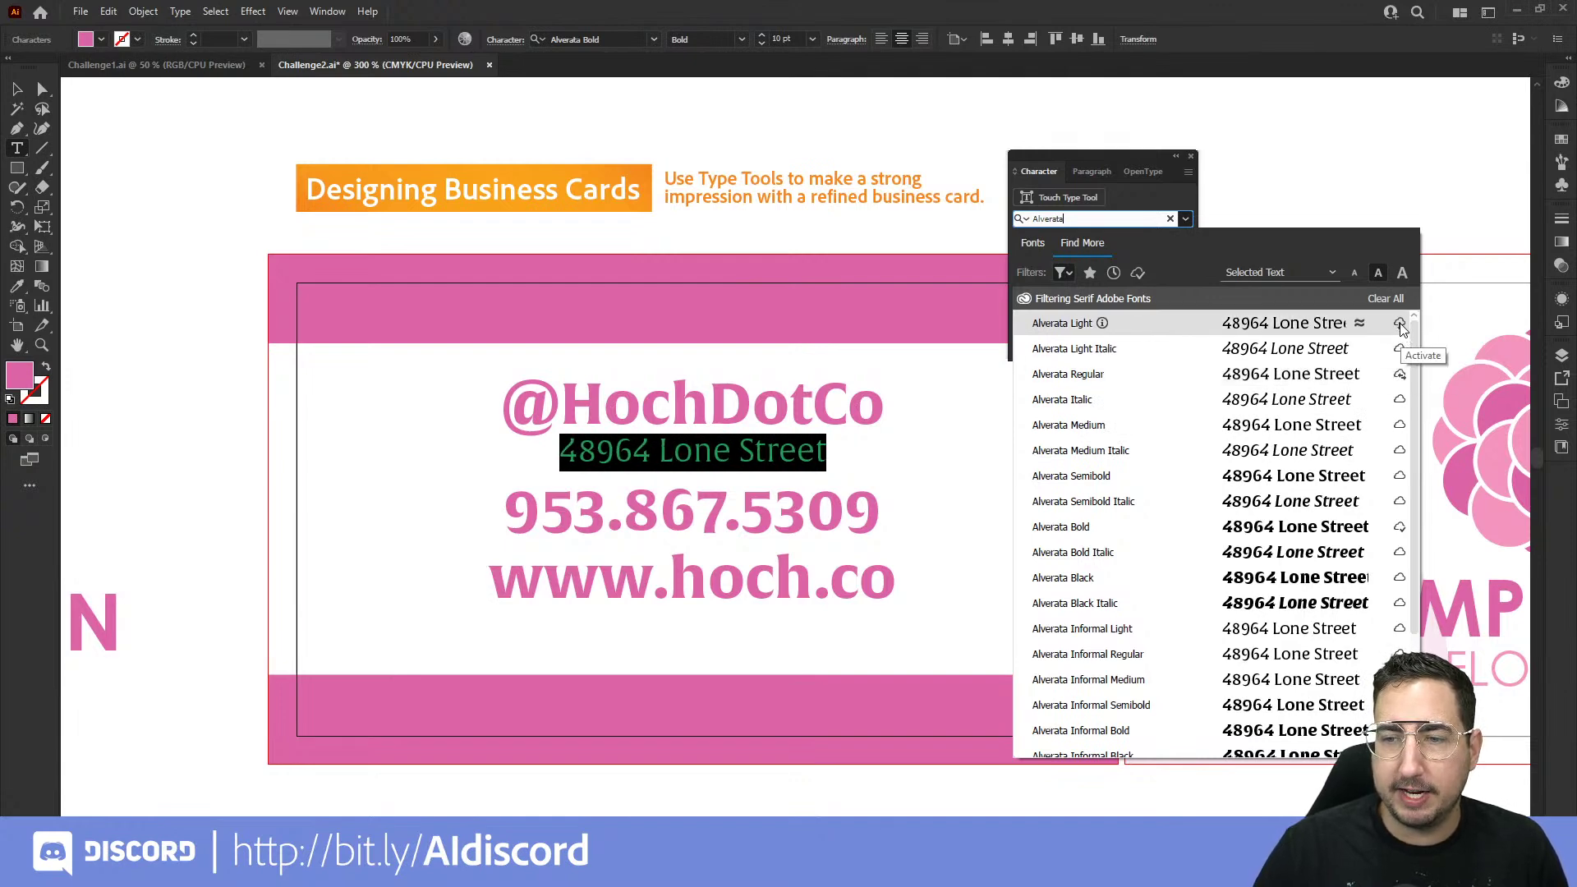
pyautogui.click(1399, 324)
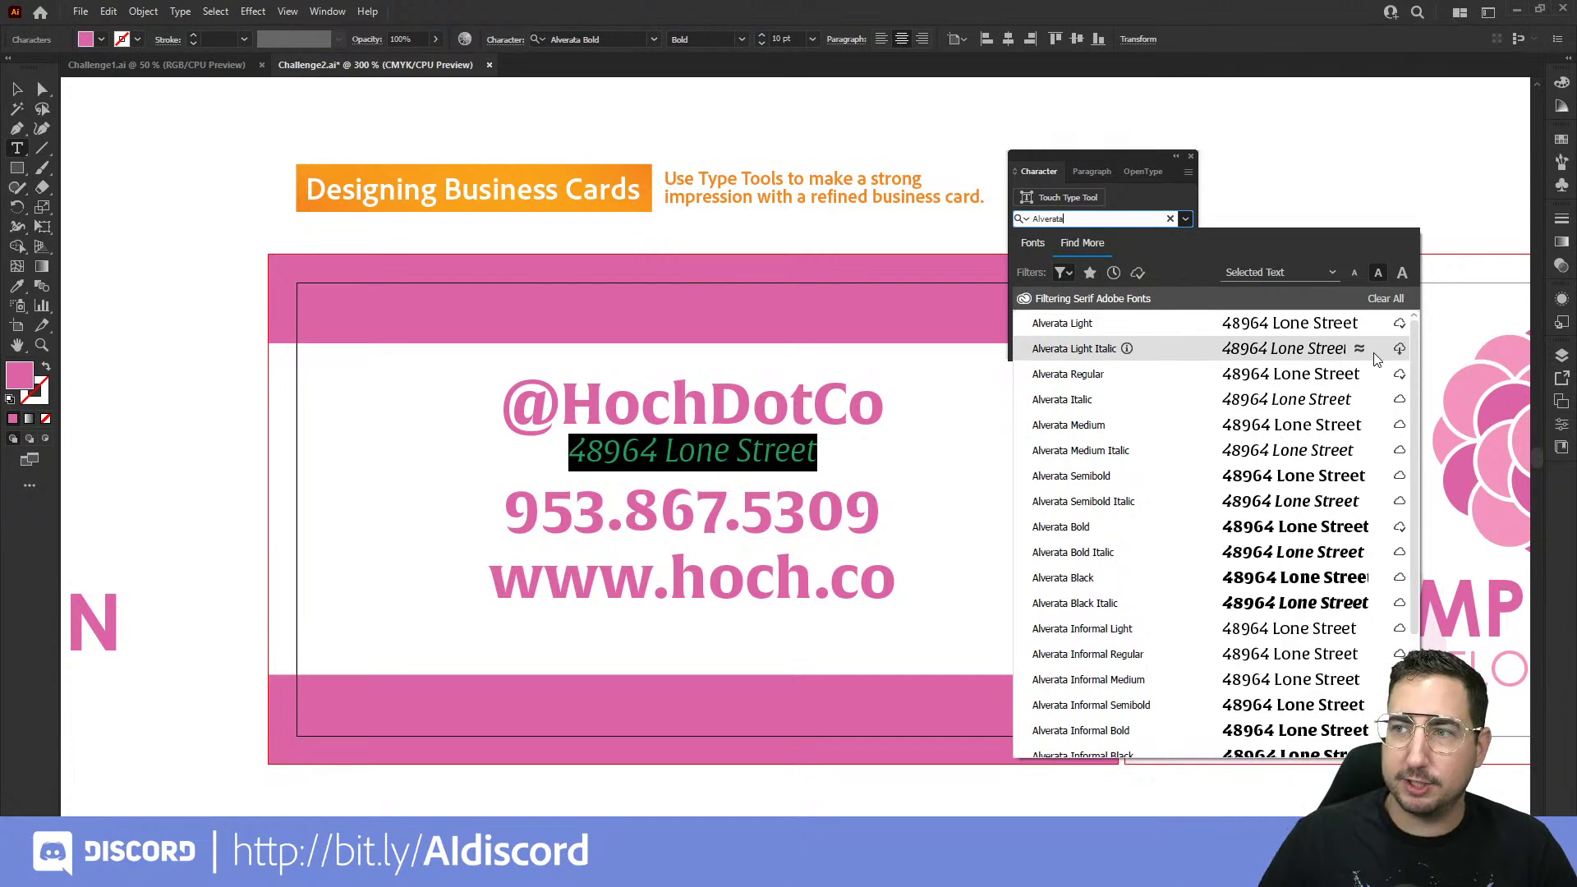
# Step: Clear the font search and set the street address line to Alverata Regular
pyautogui.hotkey('ctrl', 'a')
pyautogui.press('BackSpace')
pyautogui.click(1152, 380)
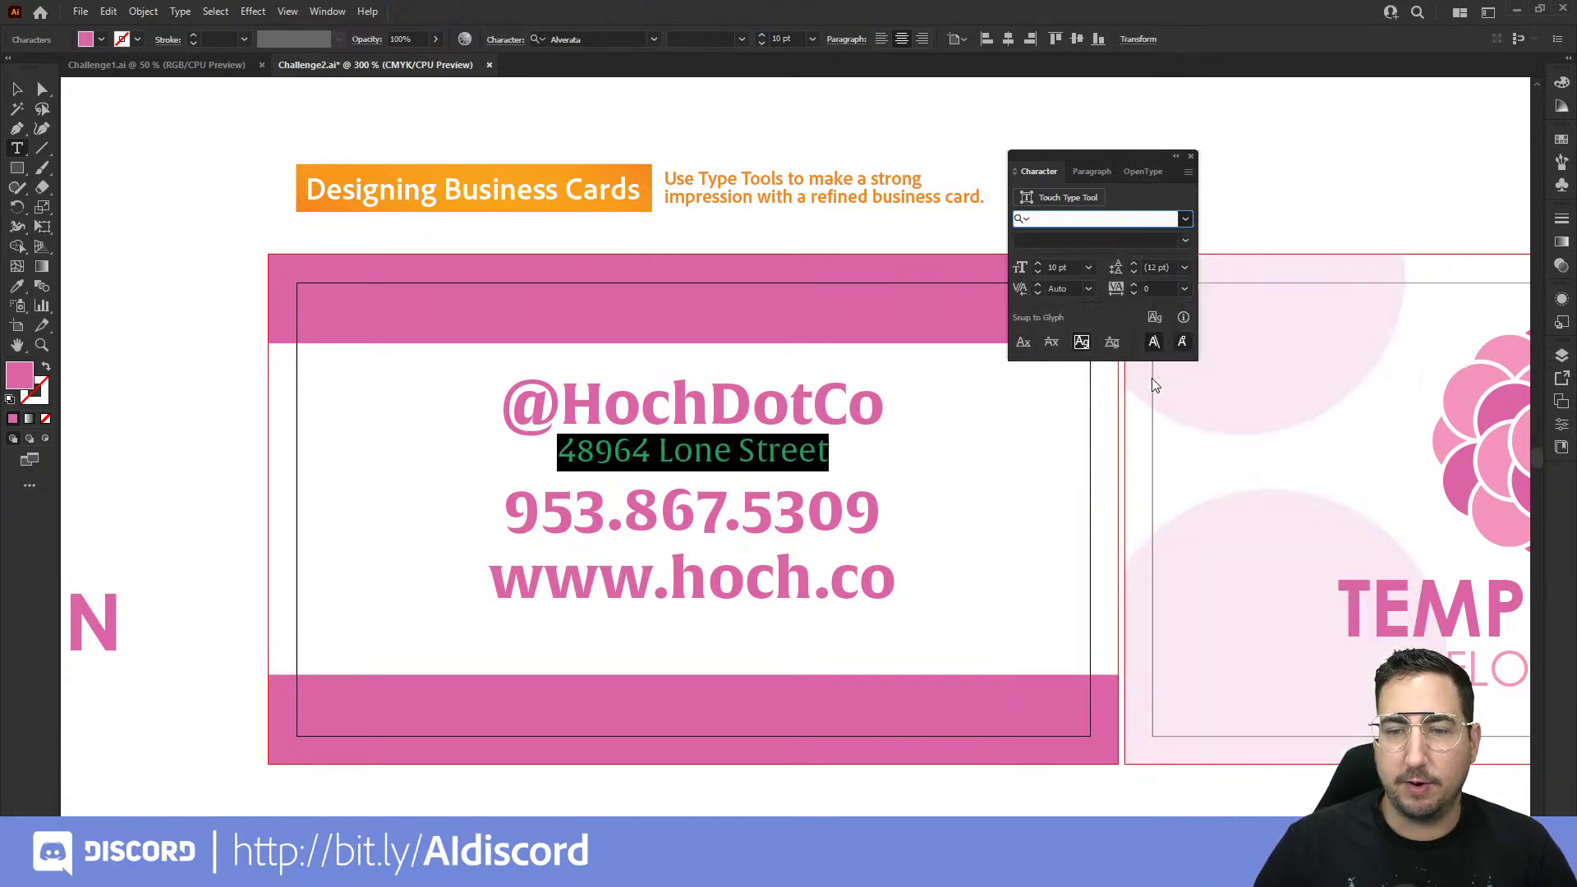
pyautogui.click(778, 450)
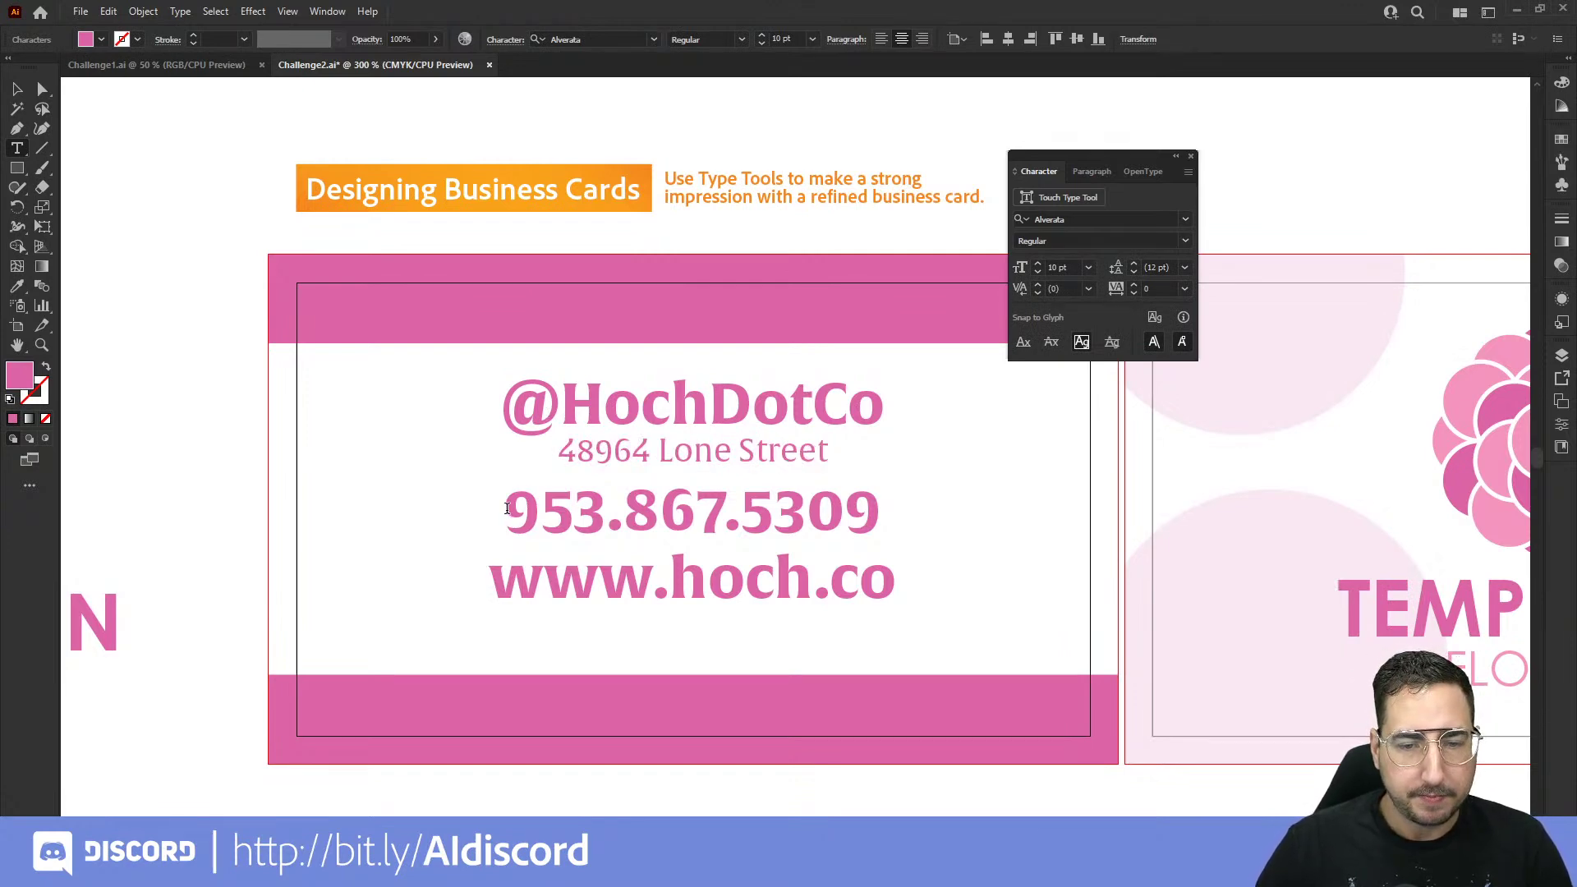
pyautogui.moveTo(507, 509); pyautogui.dragTo(882, 513)
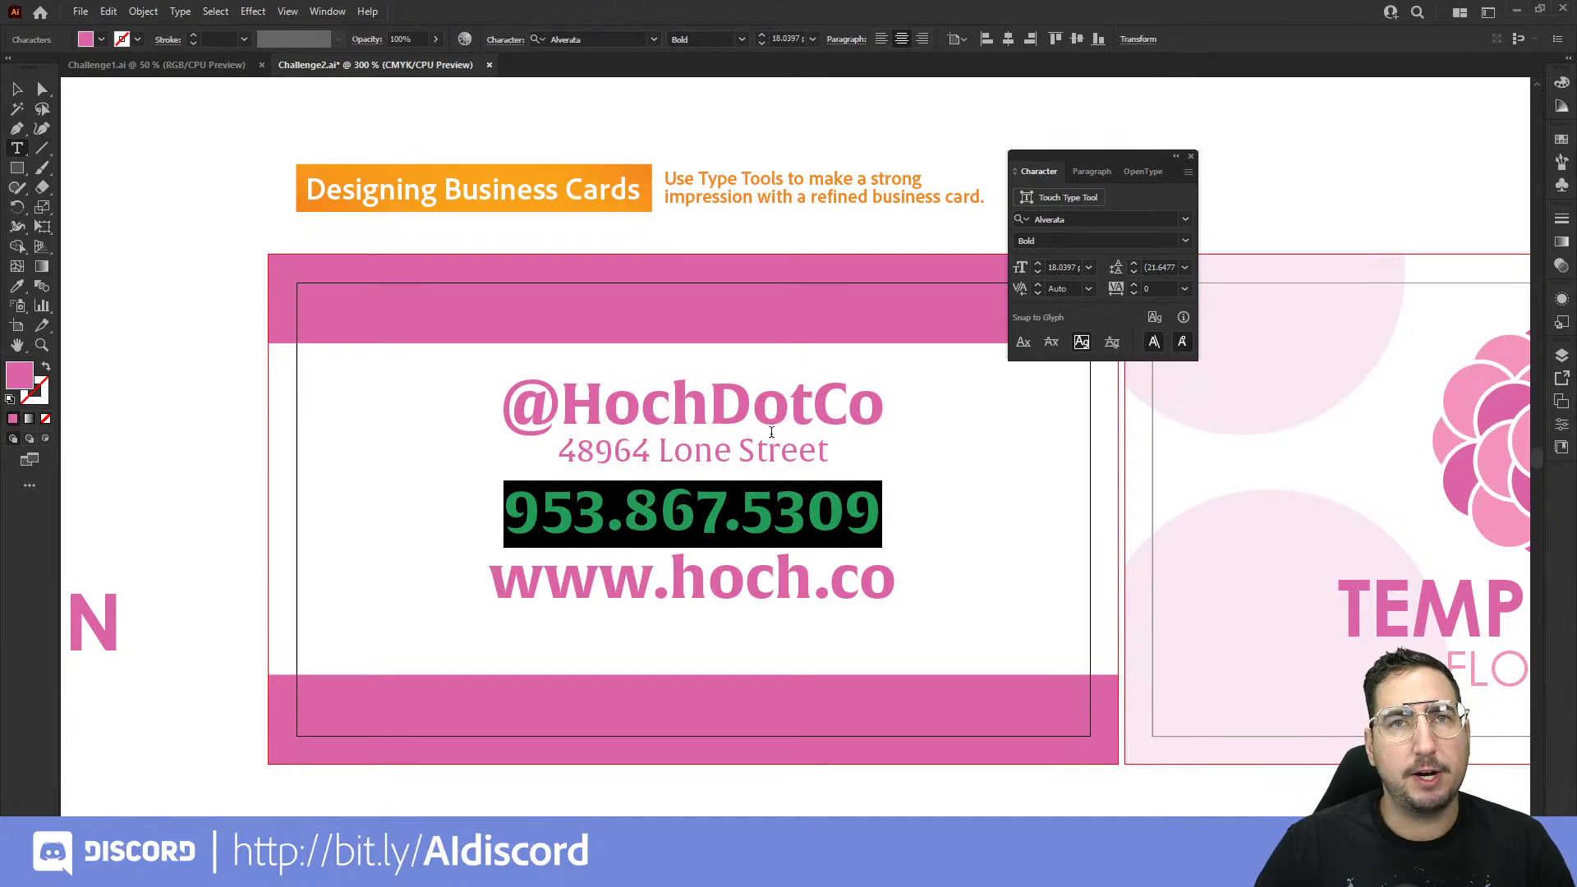
pyautogui.click(1185, 241)
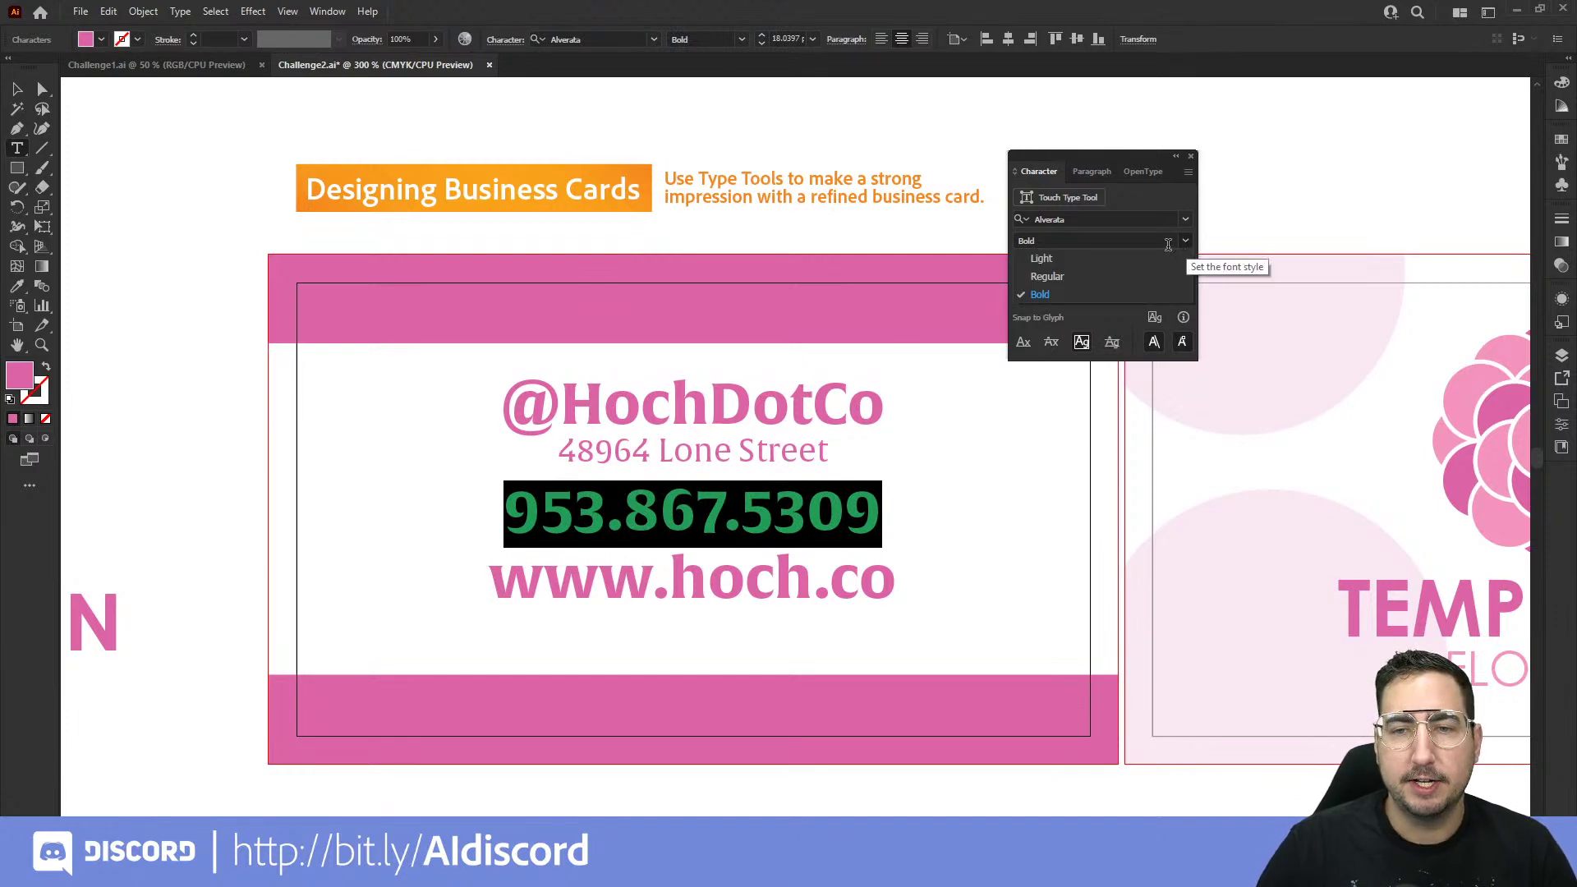
pyautogui.click(1115, 260)
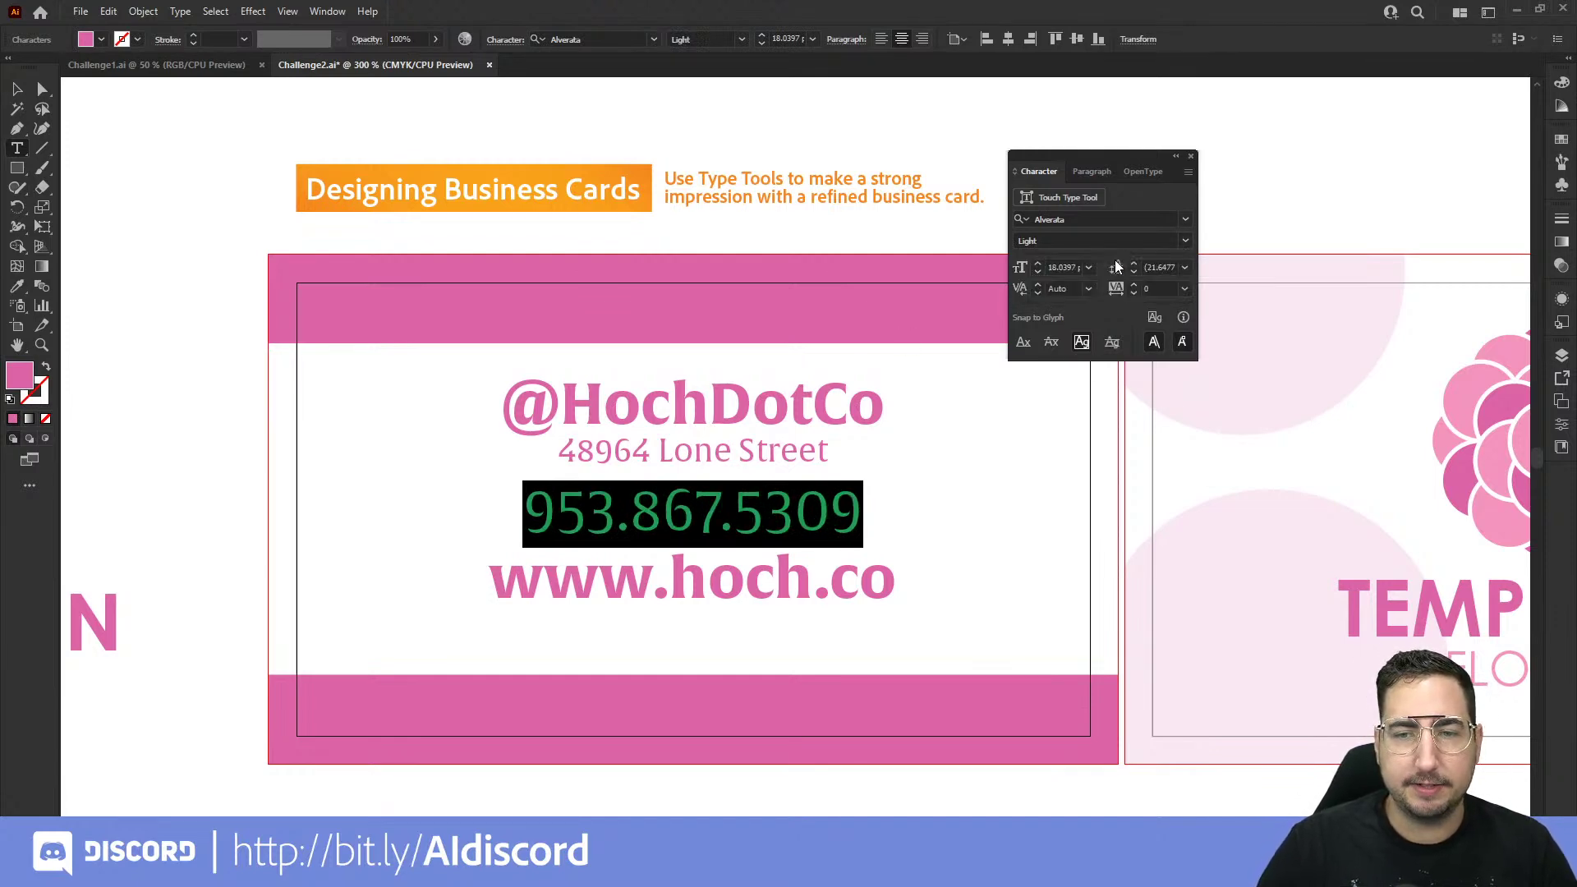
pyautogui.click(1088, 267)
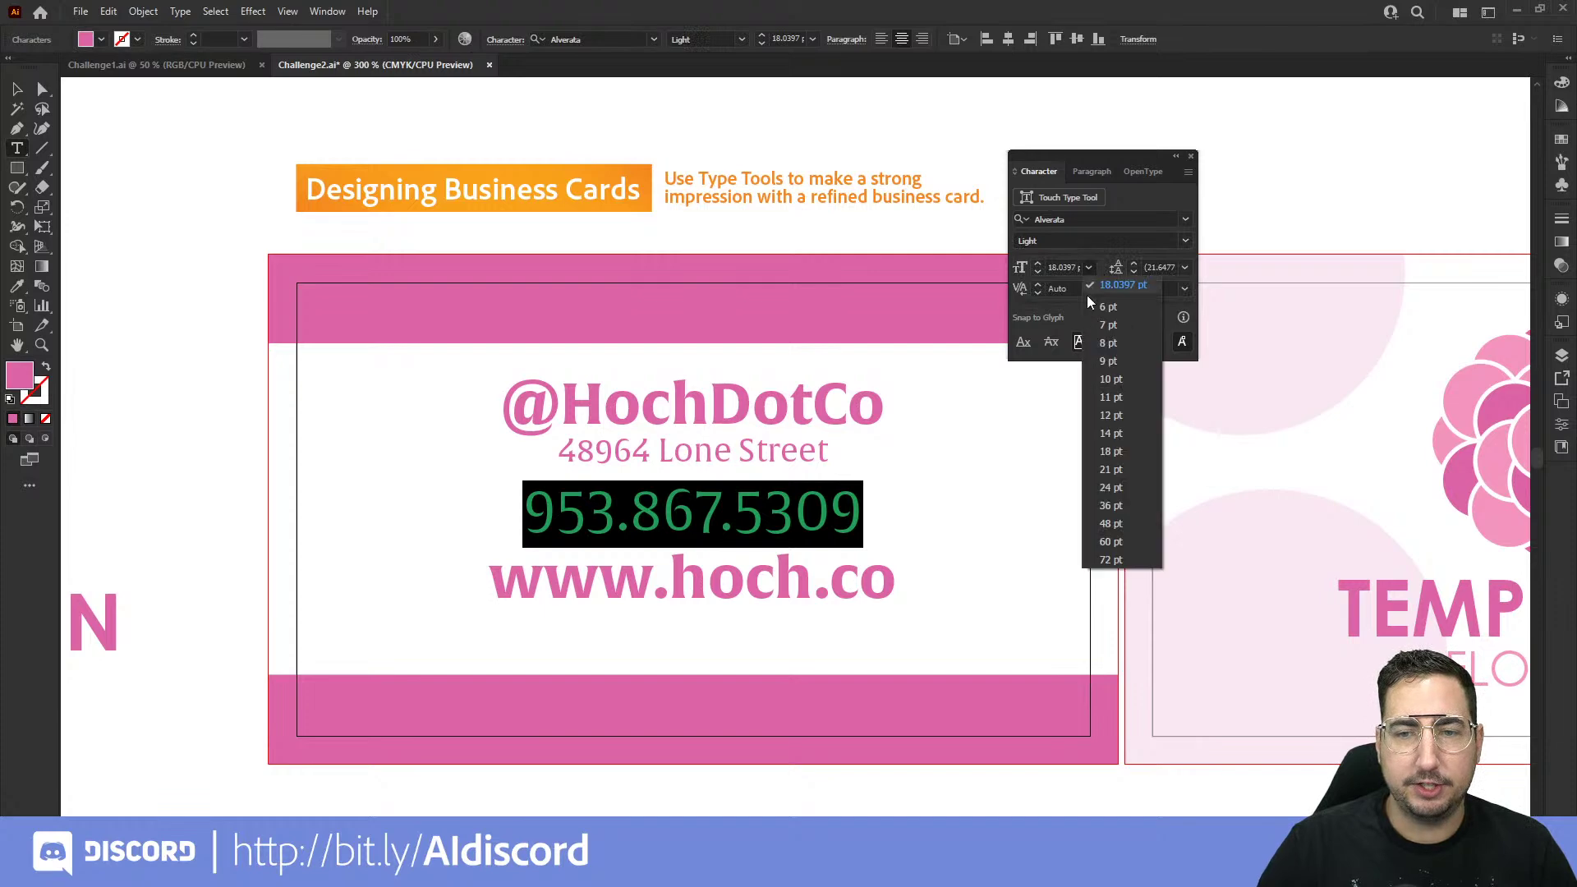
pyautogui.click(1116, 374)
pyautogui.tripleClick(765, 544)
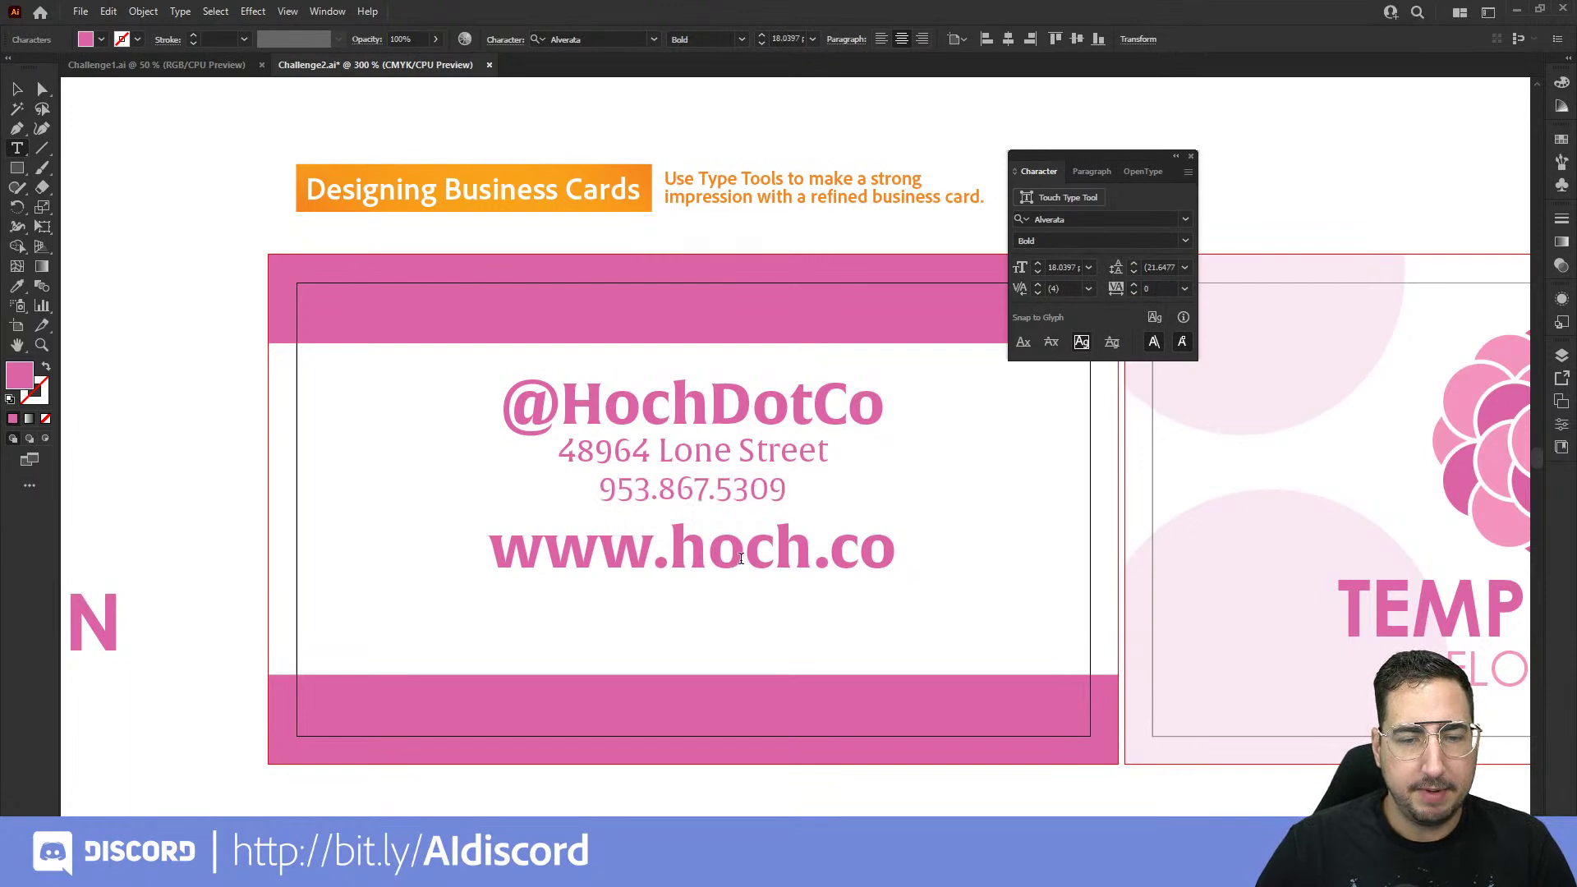
pyautogui.click(1089, 267)
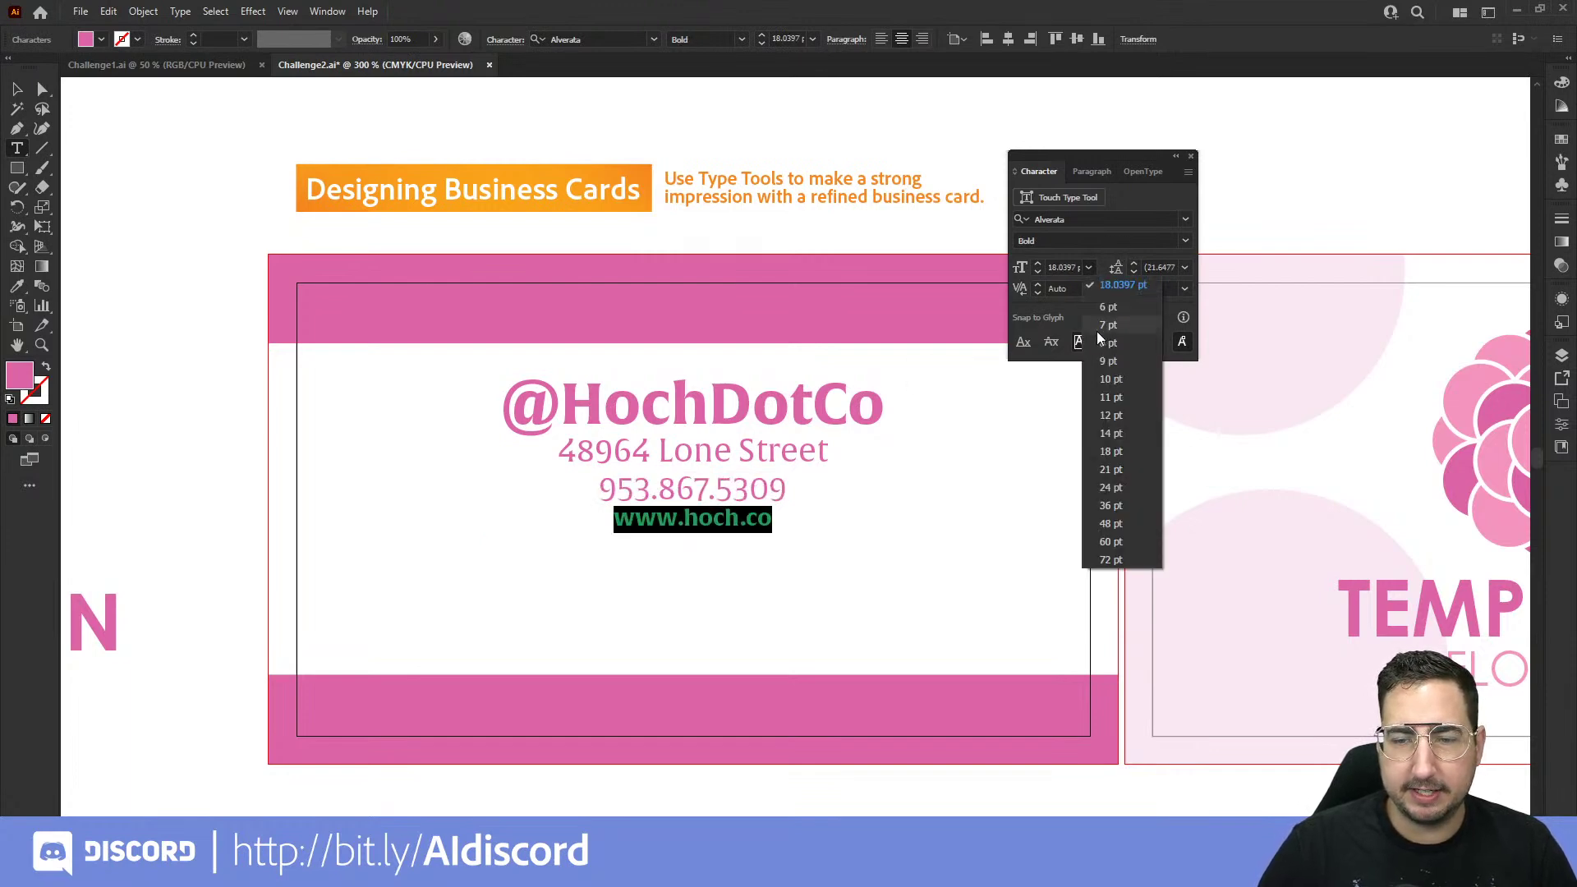
pyautogui.click(1110, 378)
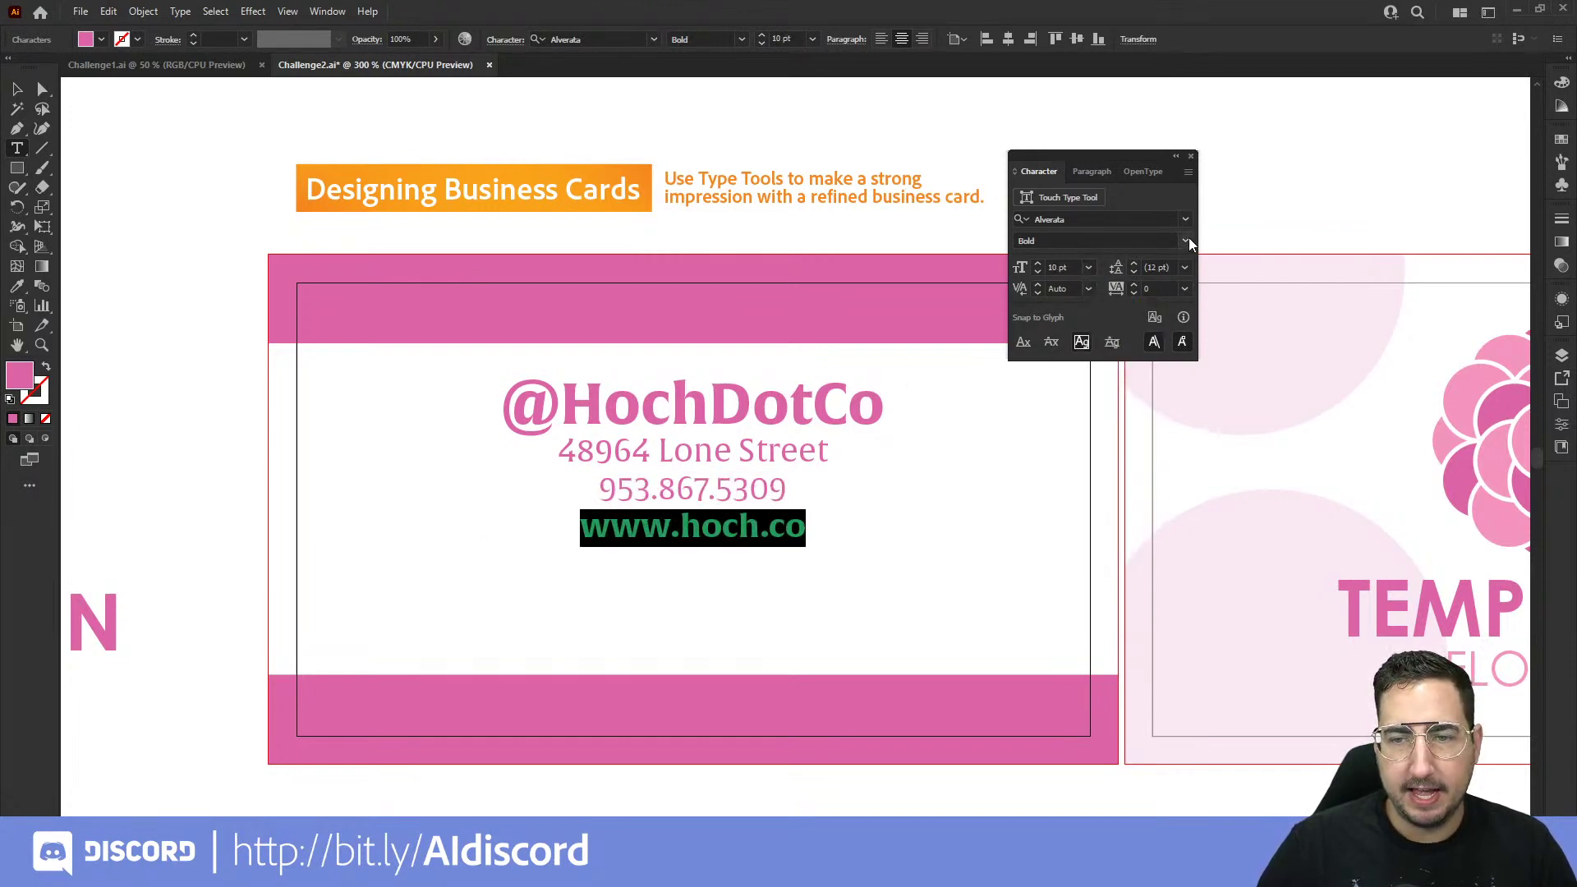
pyautogui.click(1185, 239)
pyautogui.click(1145, 259)
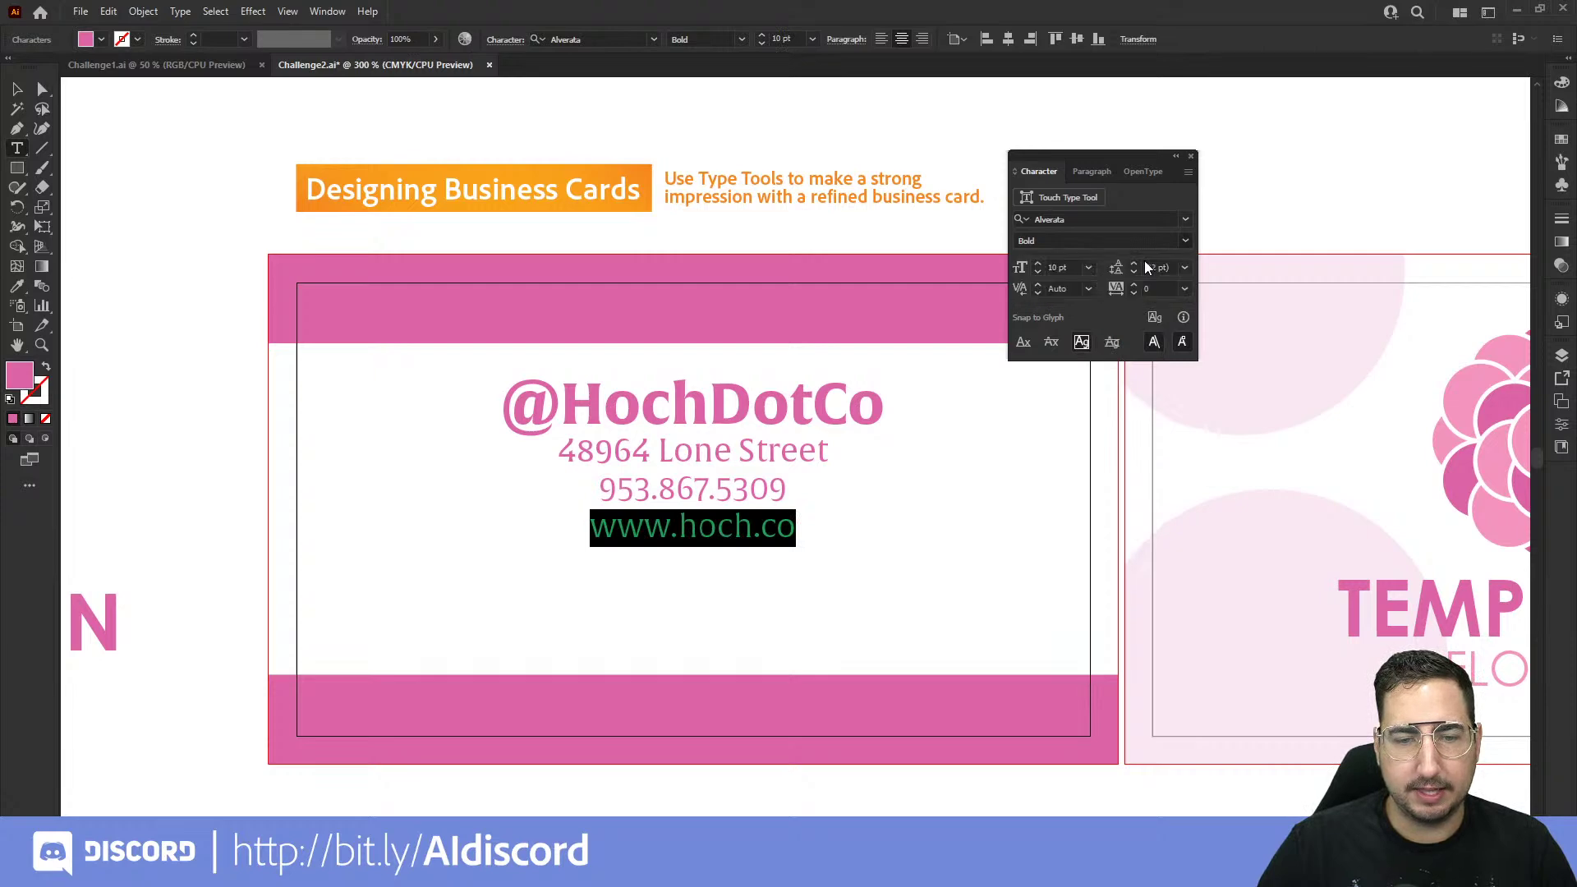
pyautogui.click(694, 491)
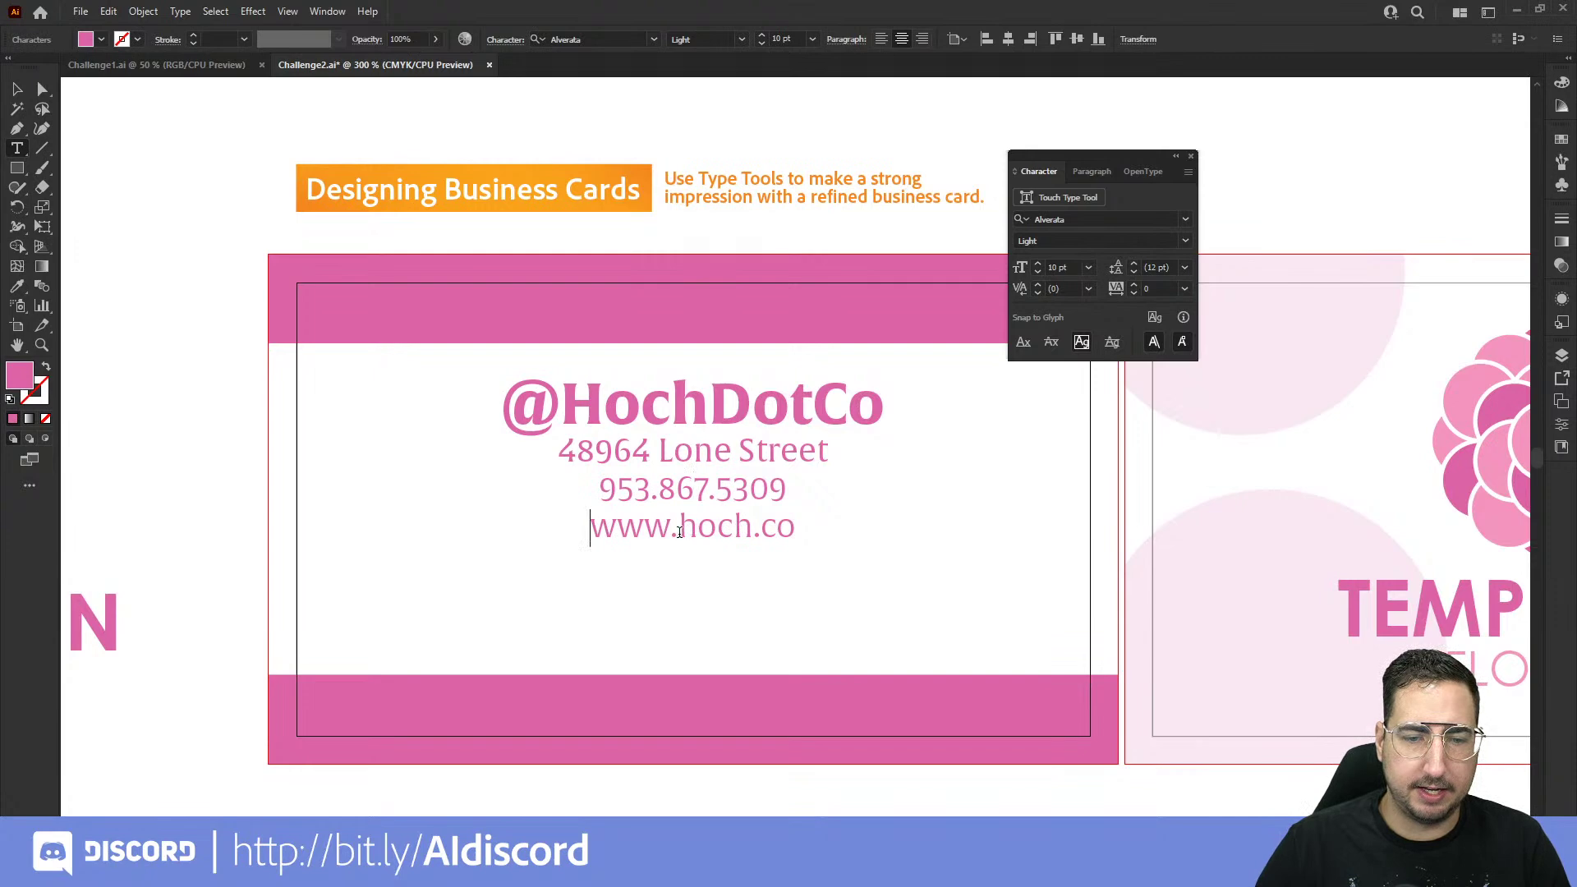
pyautogui.moveTo(679, 532); pyautogui.dragTo(574, 536)
pyautogui.press('BackSpace')
pyautogui.press('BackSpace')
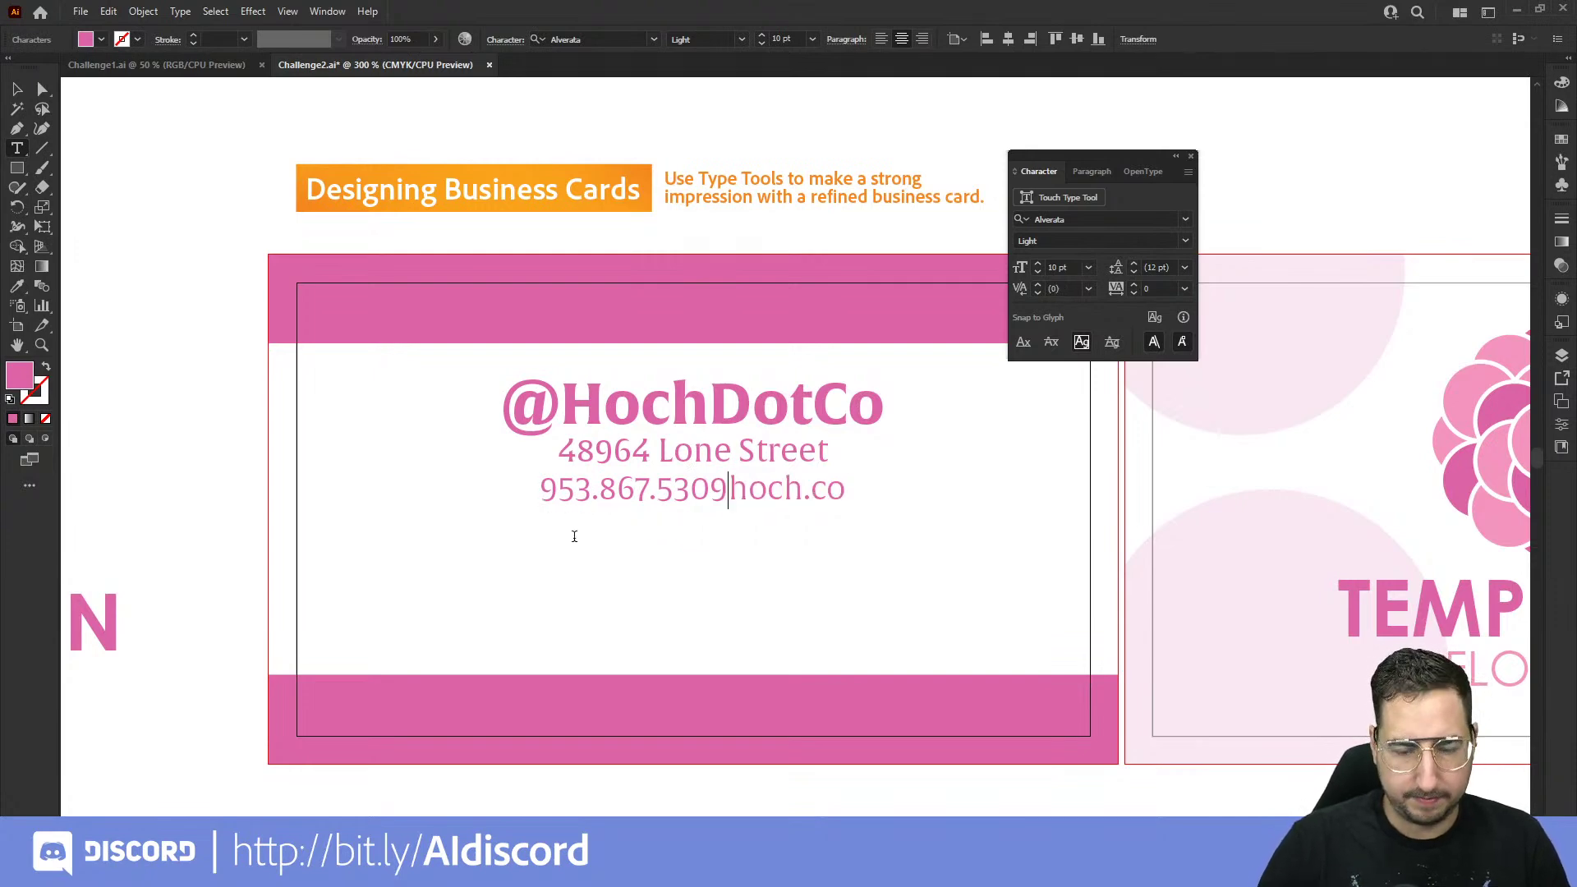
pyautogui.write('|')
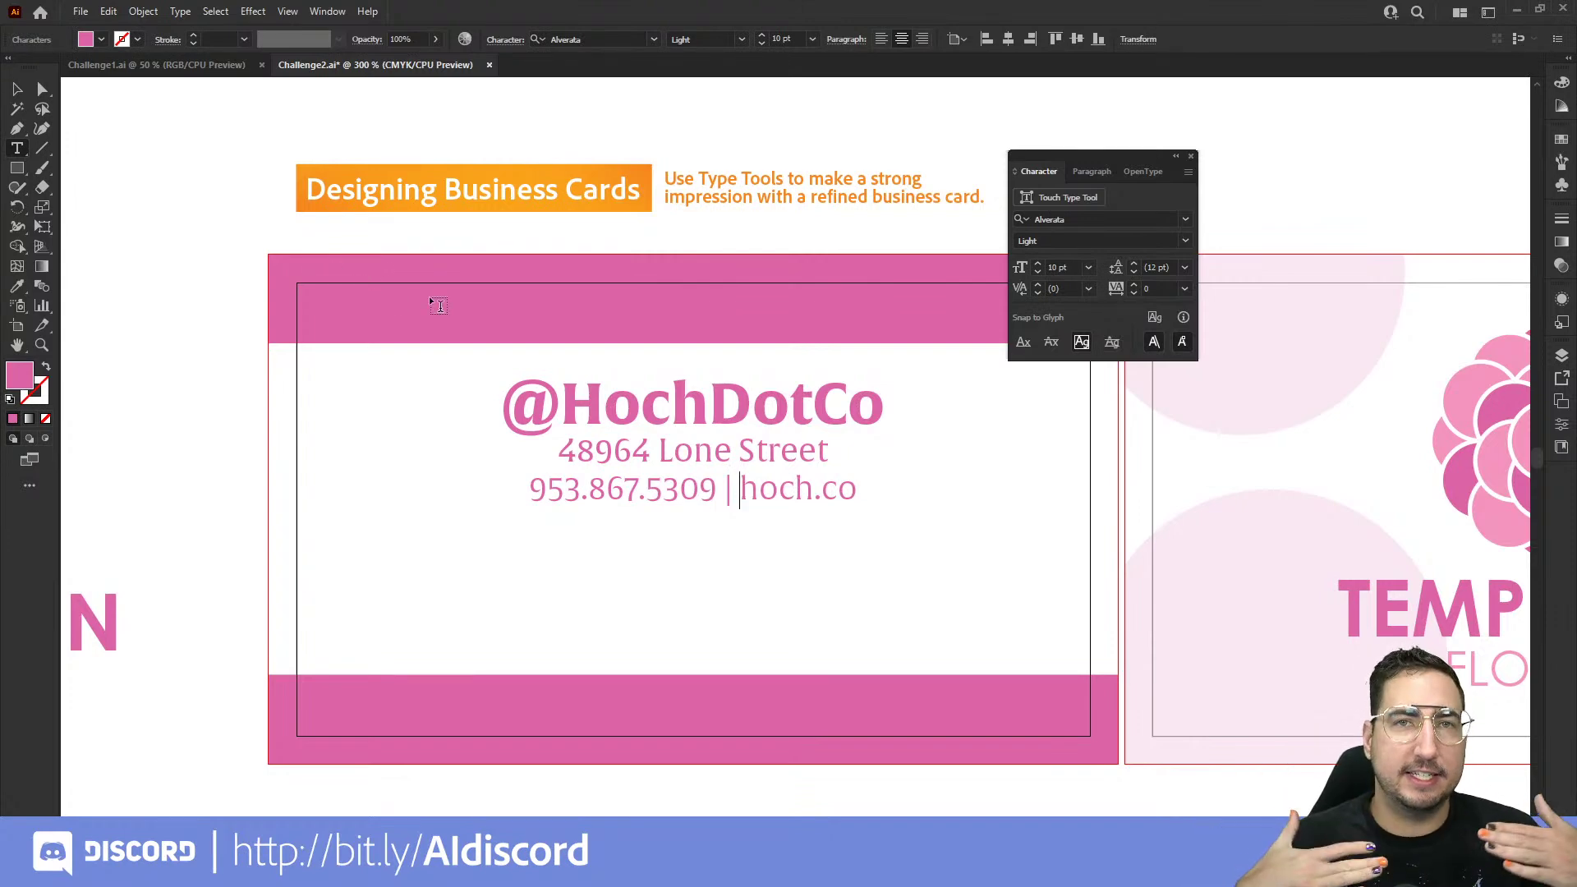
# Step: Select all three contact text lines
pyautogui.hotkey('ctrl', 'a')
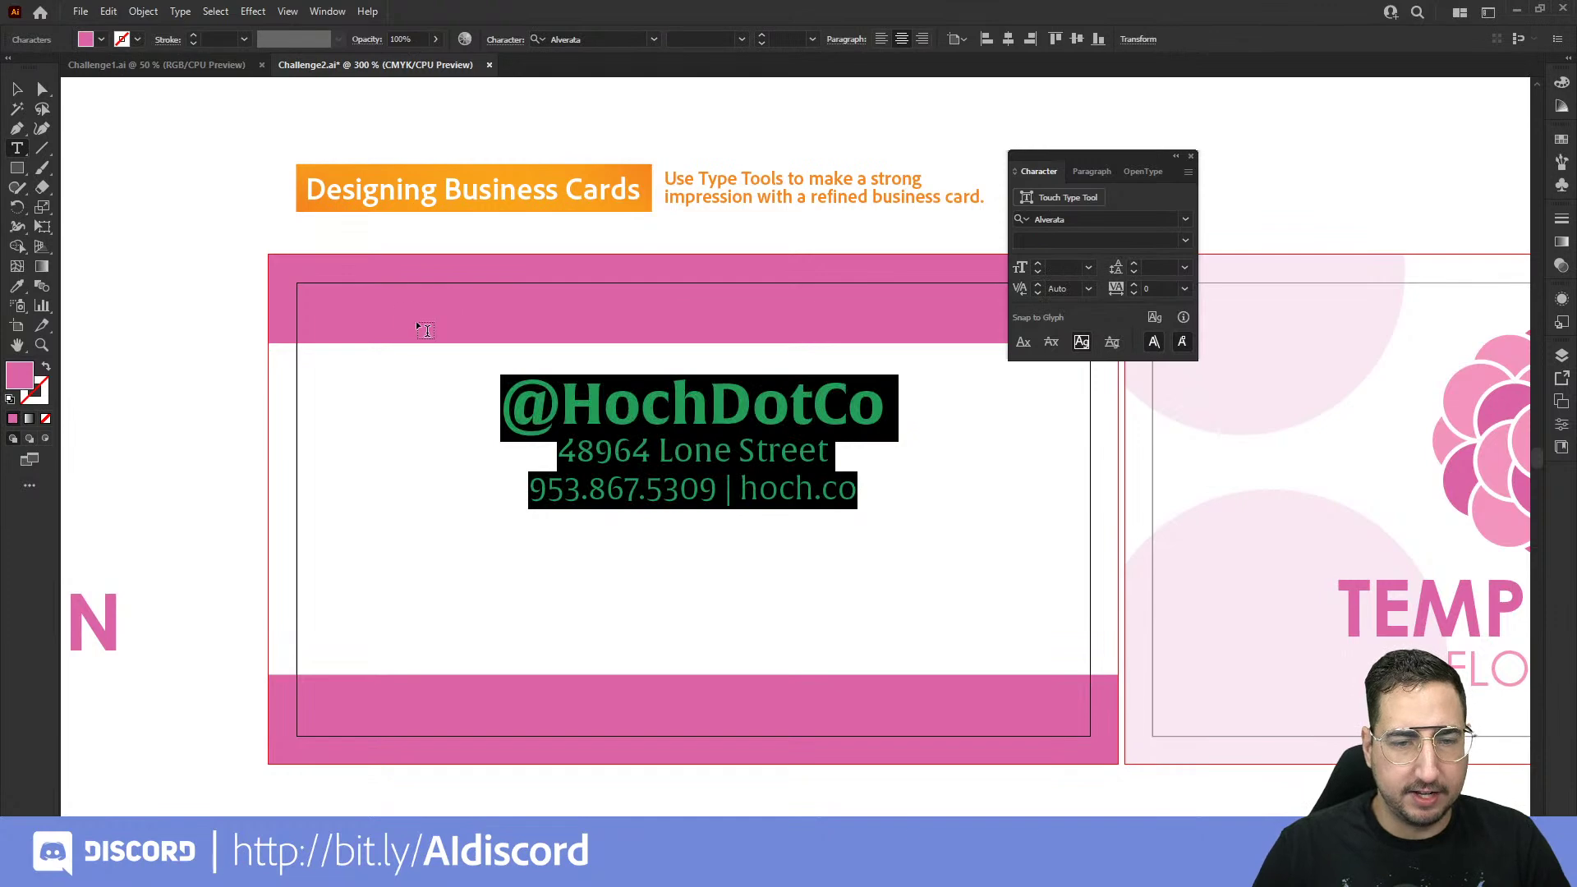
pyautogui.click(535, 405)
pyautogui.moveTo(535, 404); pyautogui.dragTo(985, 469)
# Step: Set the contact text leading to 18 pt
pyautogui.click(1155, 269)
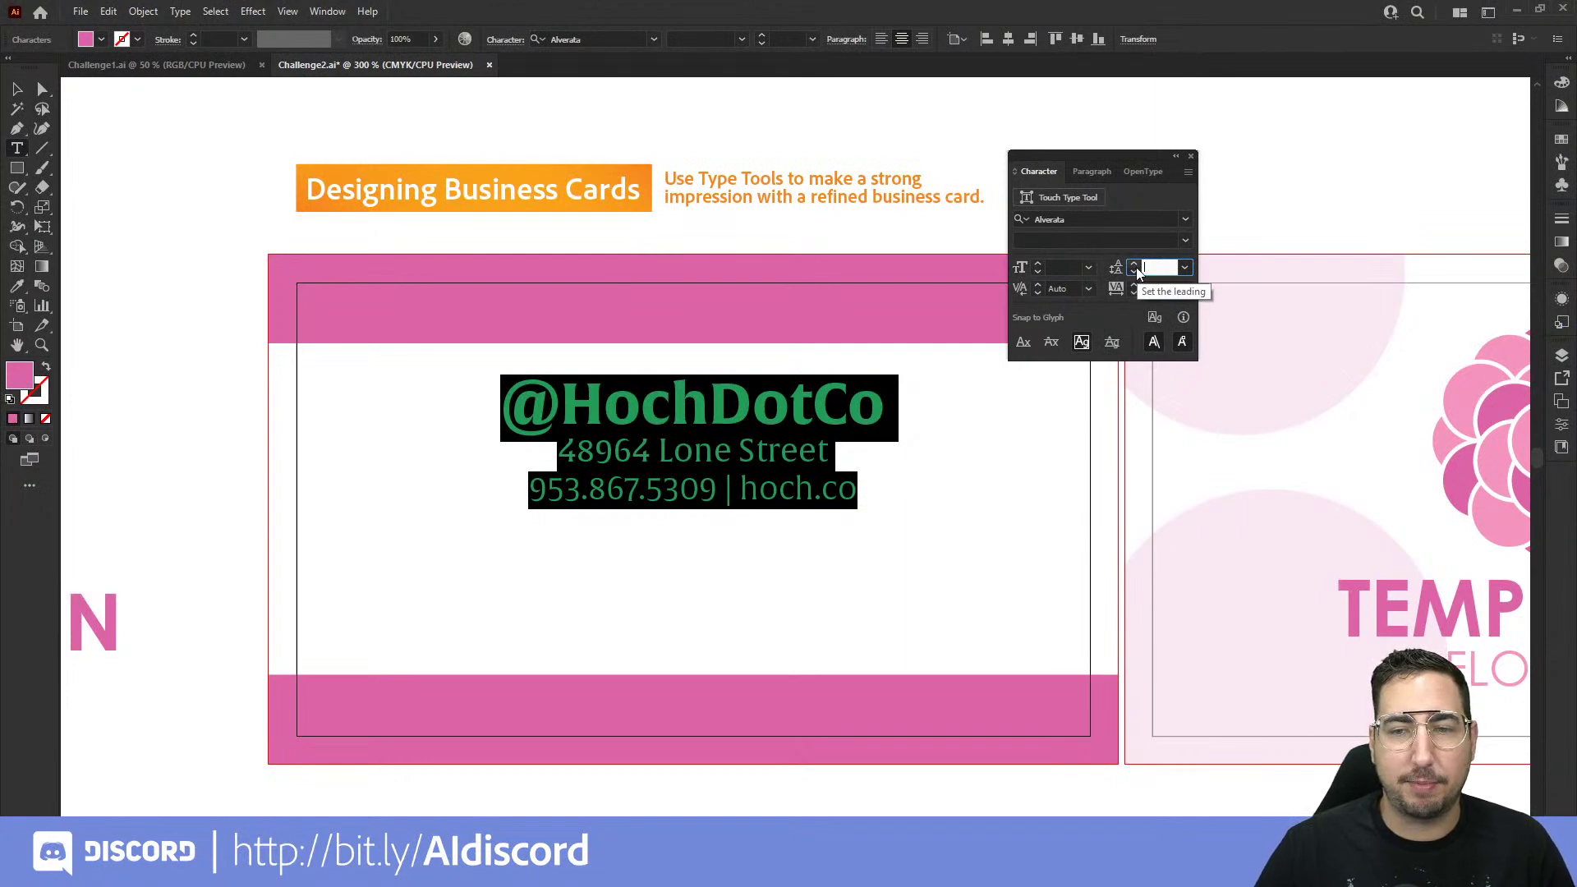
pyautogui.click(1188, 268)
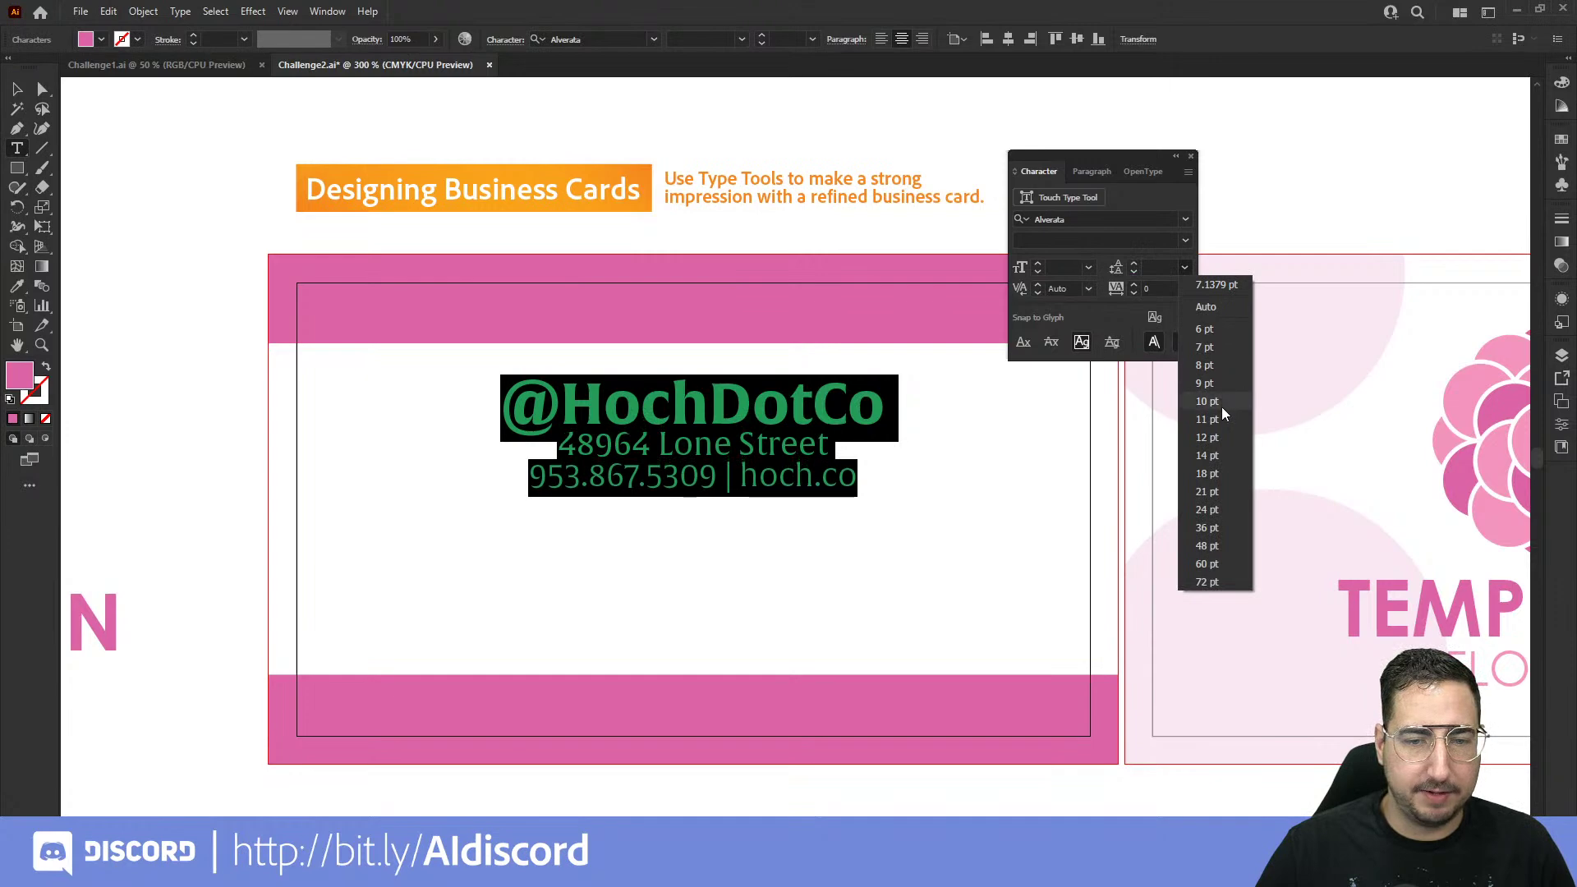
pyautogui.click(1220, 476)
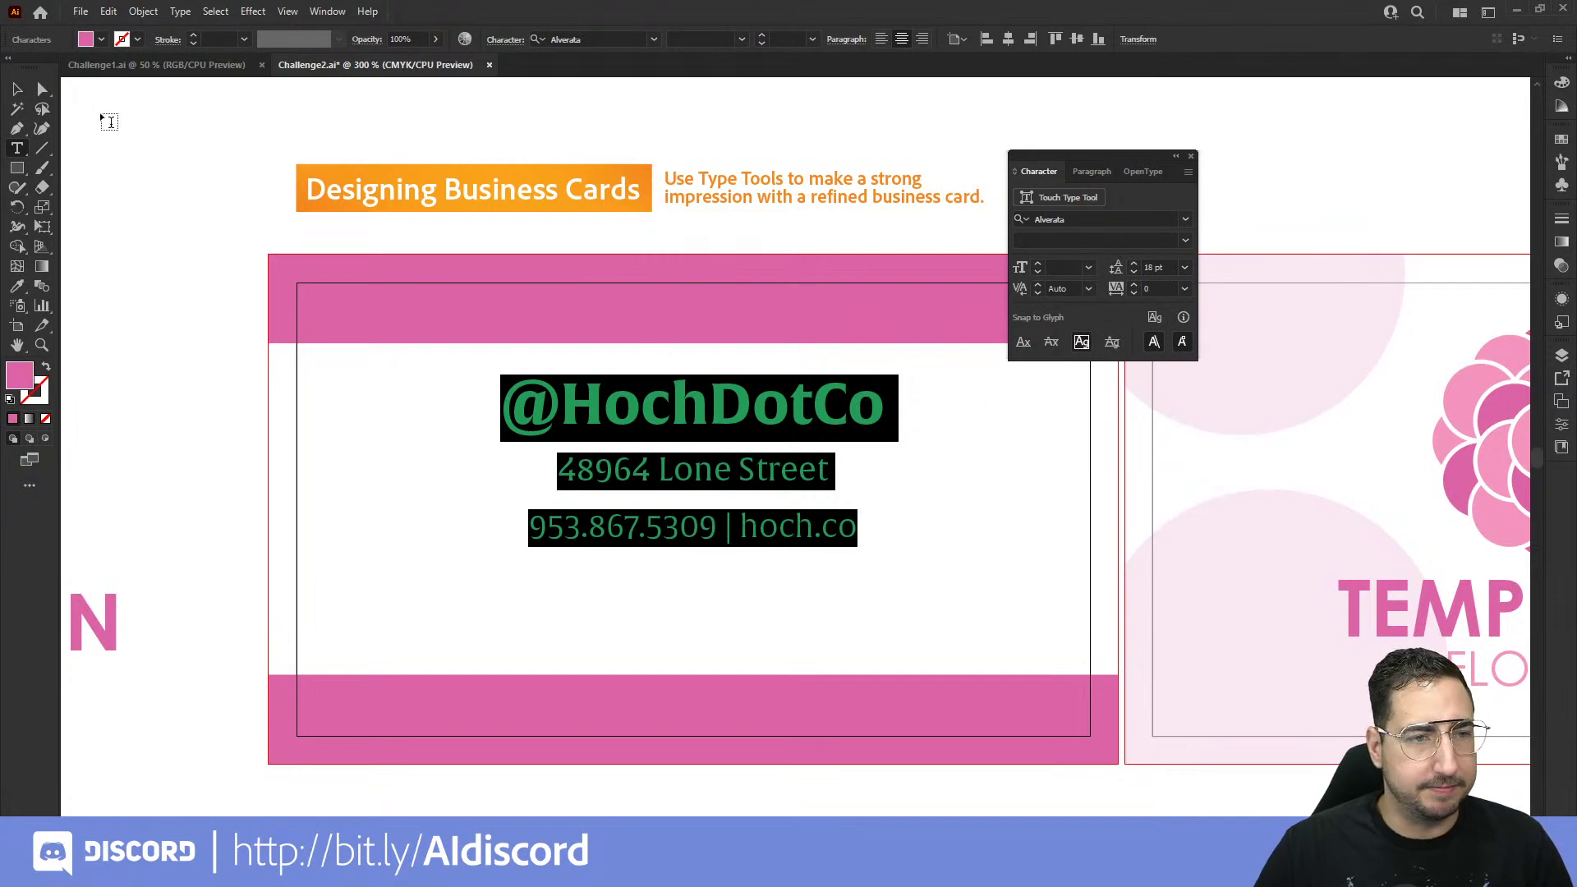
# Step: Centre the contact text block vertically on the front card with the Selection tool
pyautogui.click(17, 89)
pyautogui.click(345, 462)
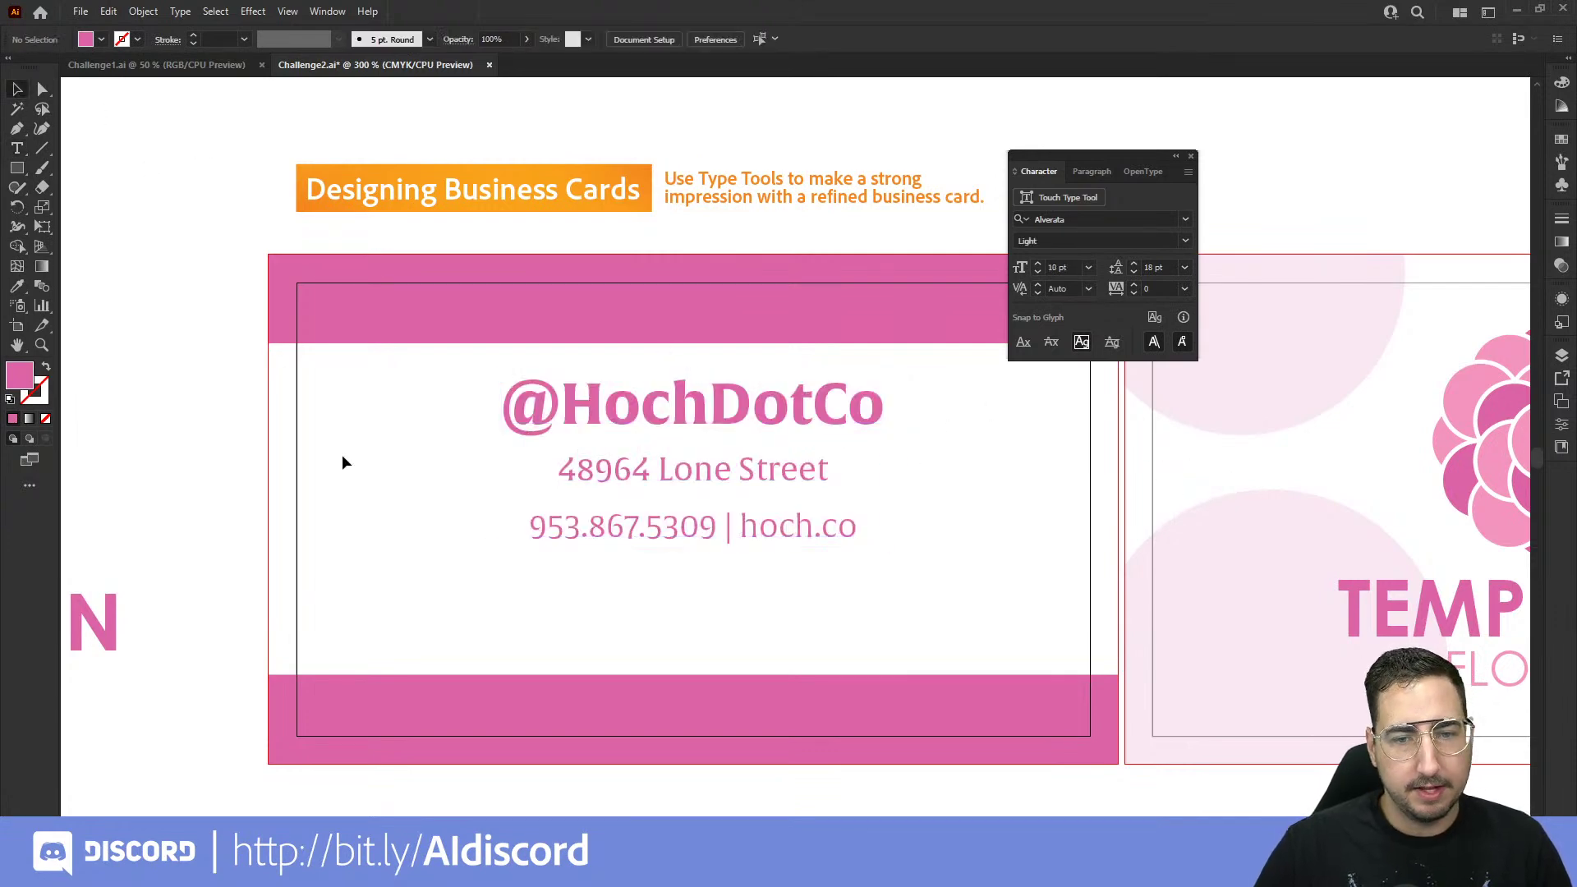
pyautogui.click(650, 411)
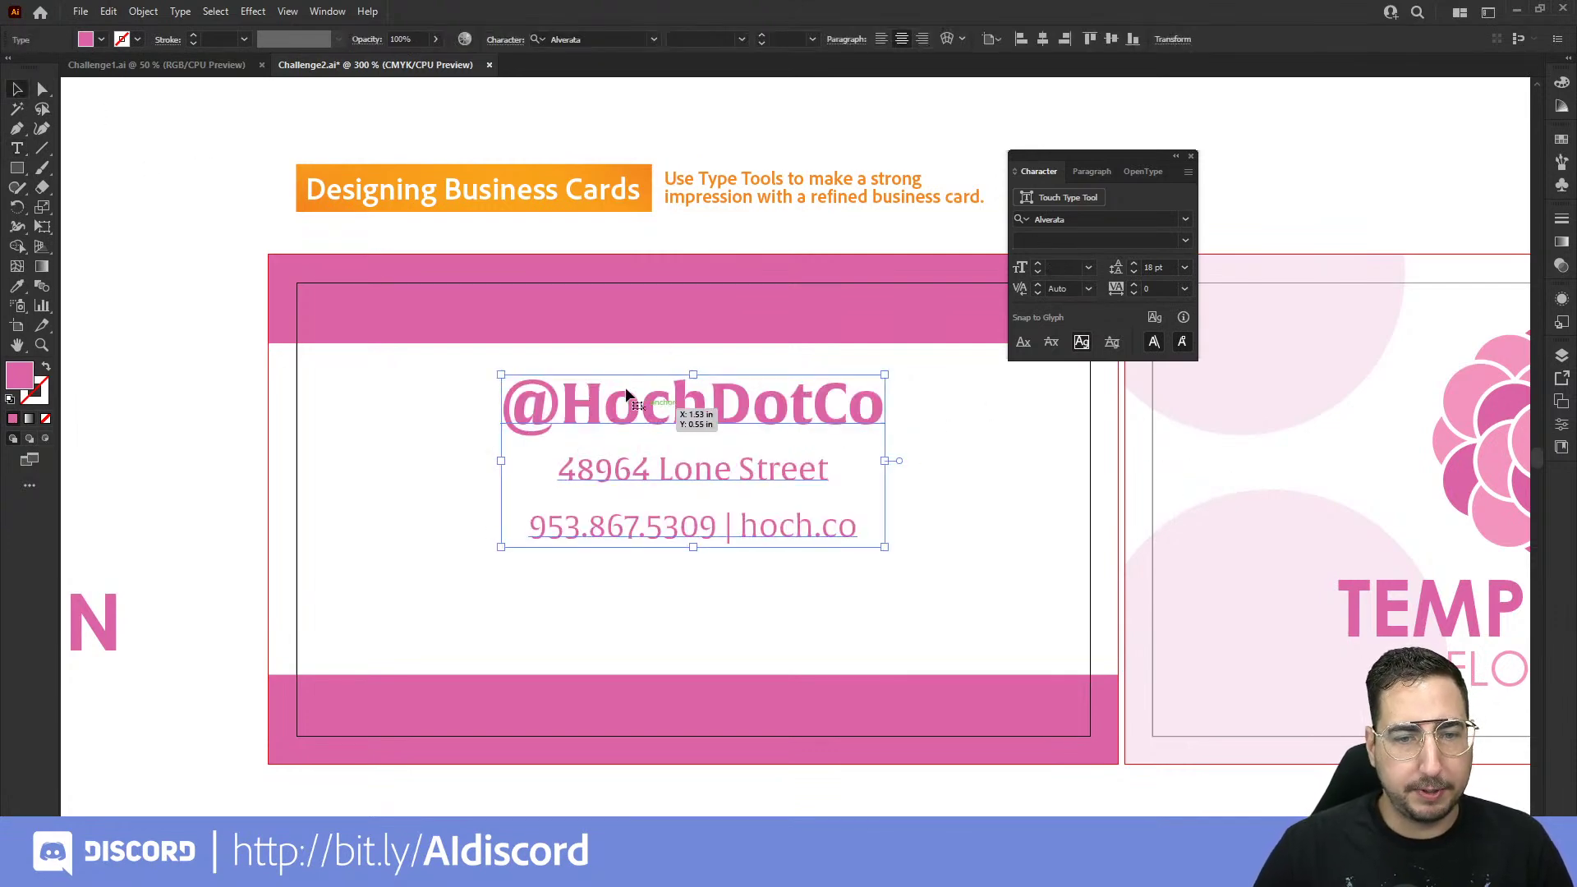
pyautogui.click(1111, 38)
pyautogui.click(854, 129)
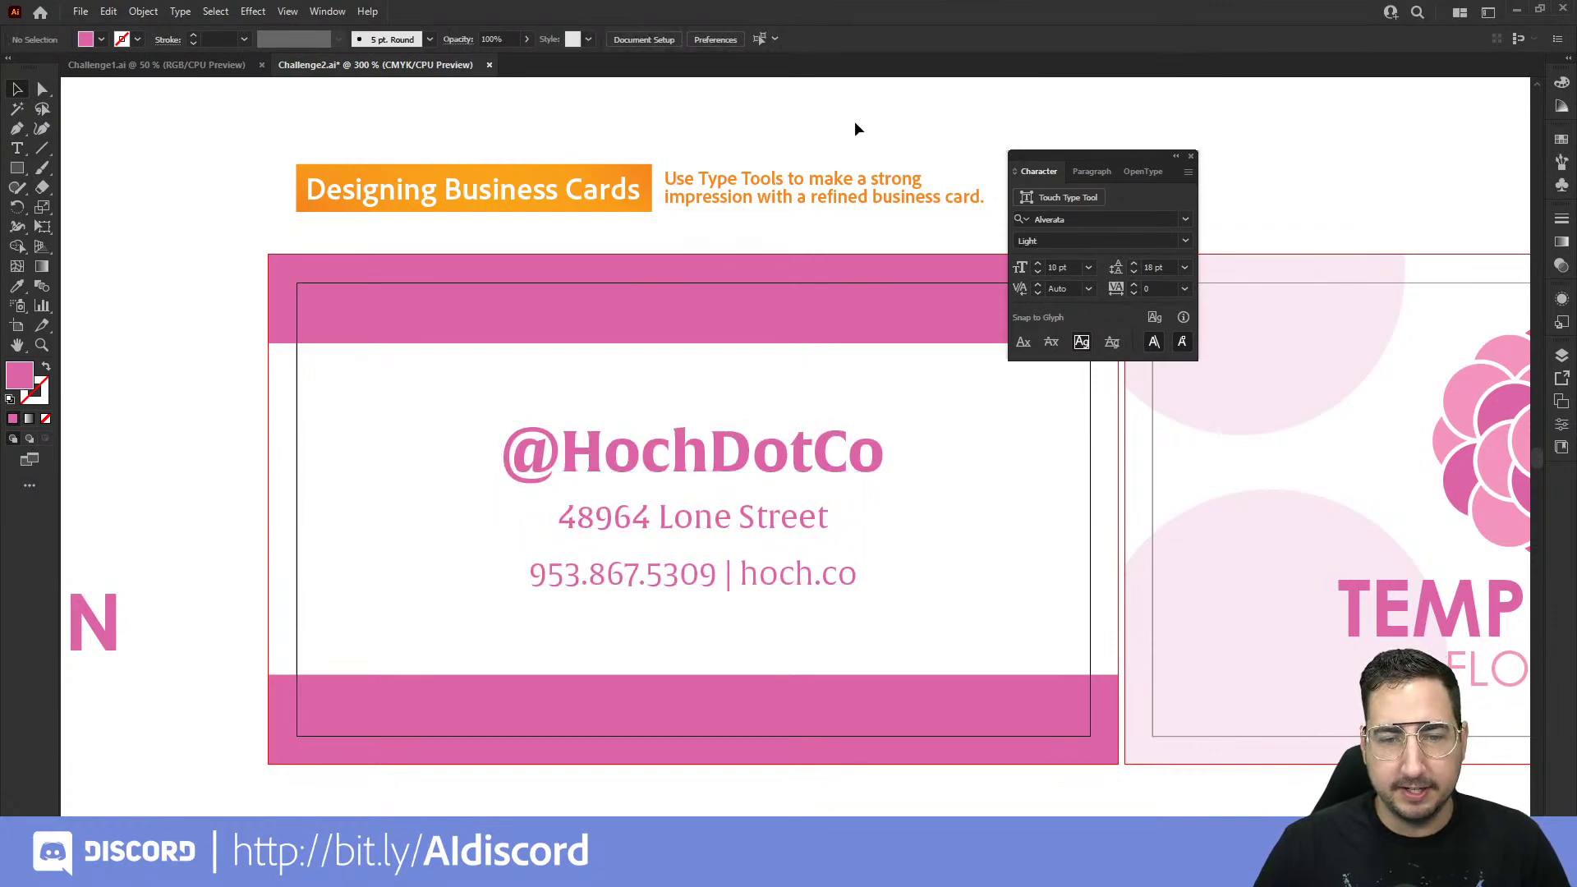
# Step: Zoom out to frame both business cards and close the Character panel
pyautogui.press('z')
pyautogui.keyDown('alt'); pyautogui.click(912, 461); pyautogui.keyUp('alt')
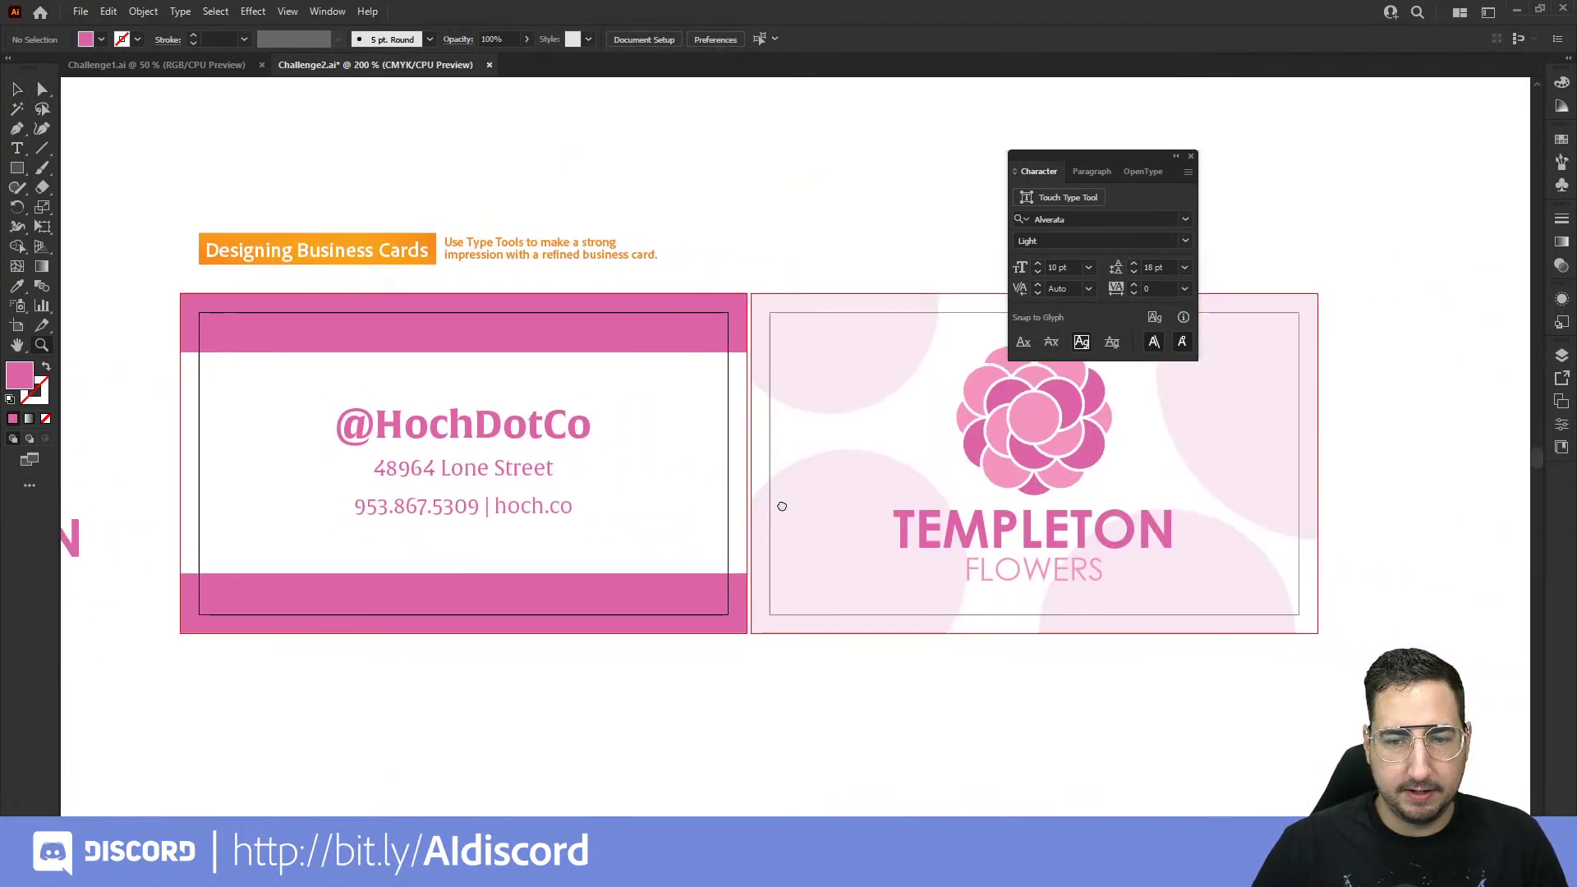
pyautogui.moveTo(933, 285); pyautogui.dragTo(998, 357)
pyautogui.click(1190, 156)
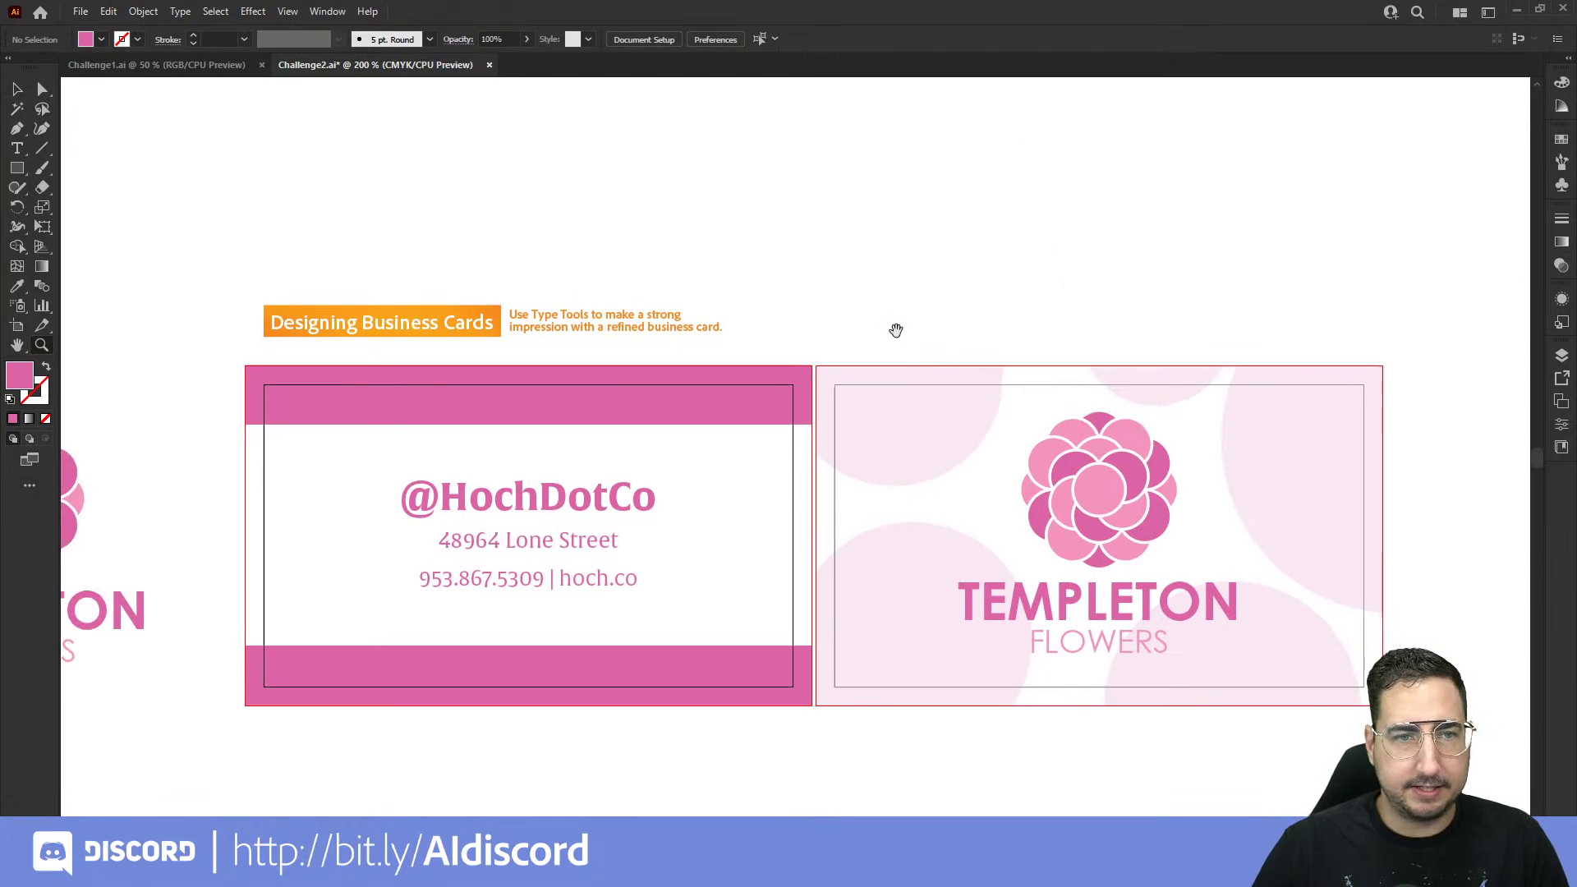
pyautogui.moveTo(896, 330); pyautogui.dragTo(870, 271)
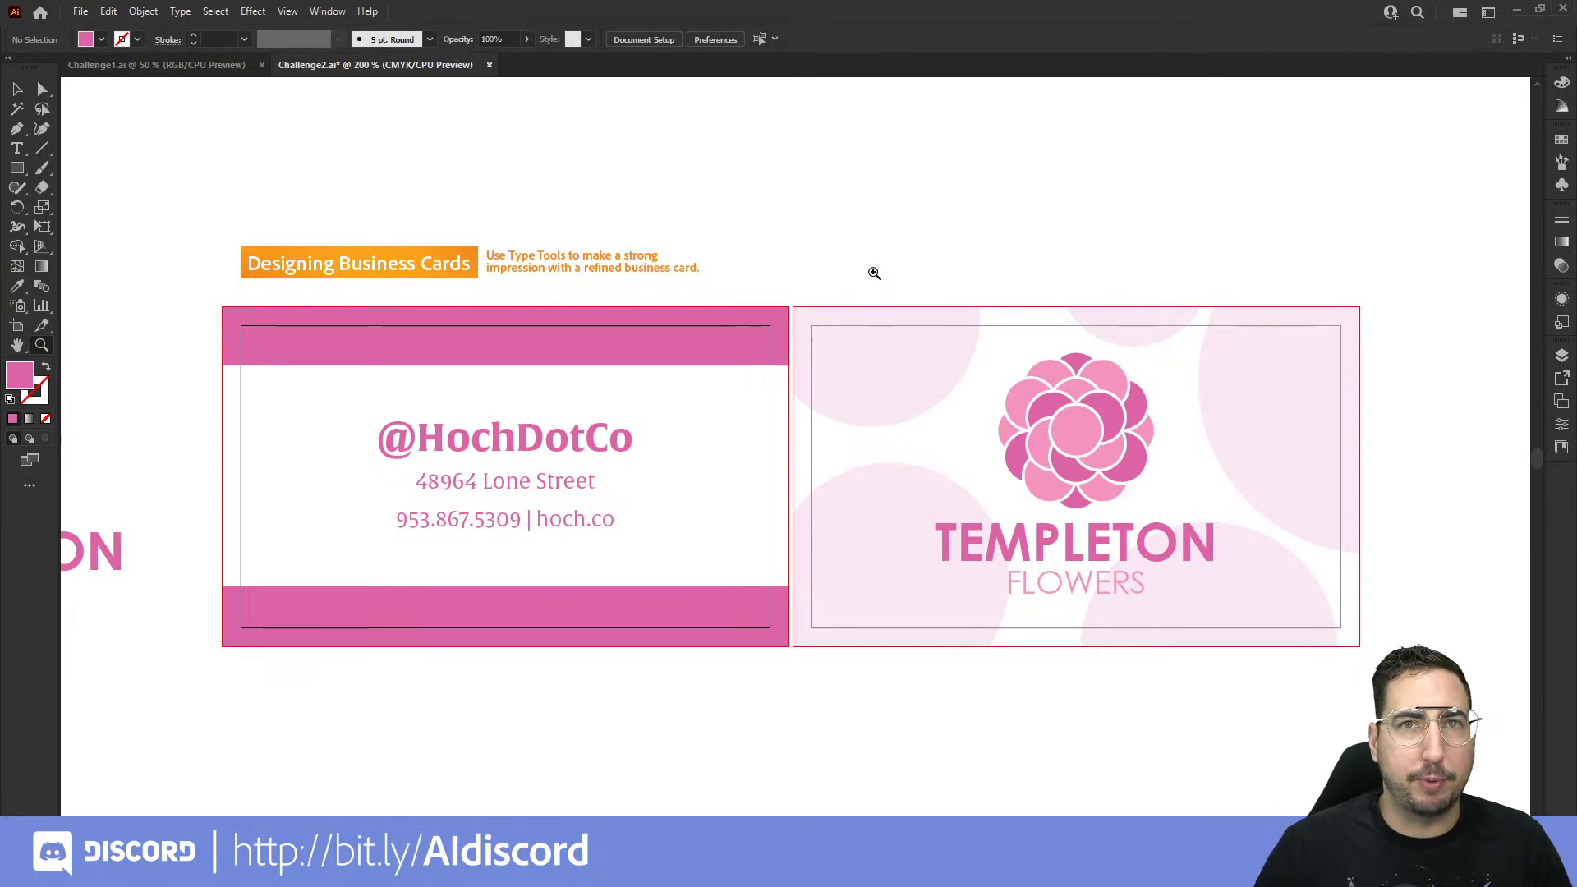
pyautogui.click(288, 11)
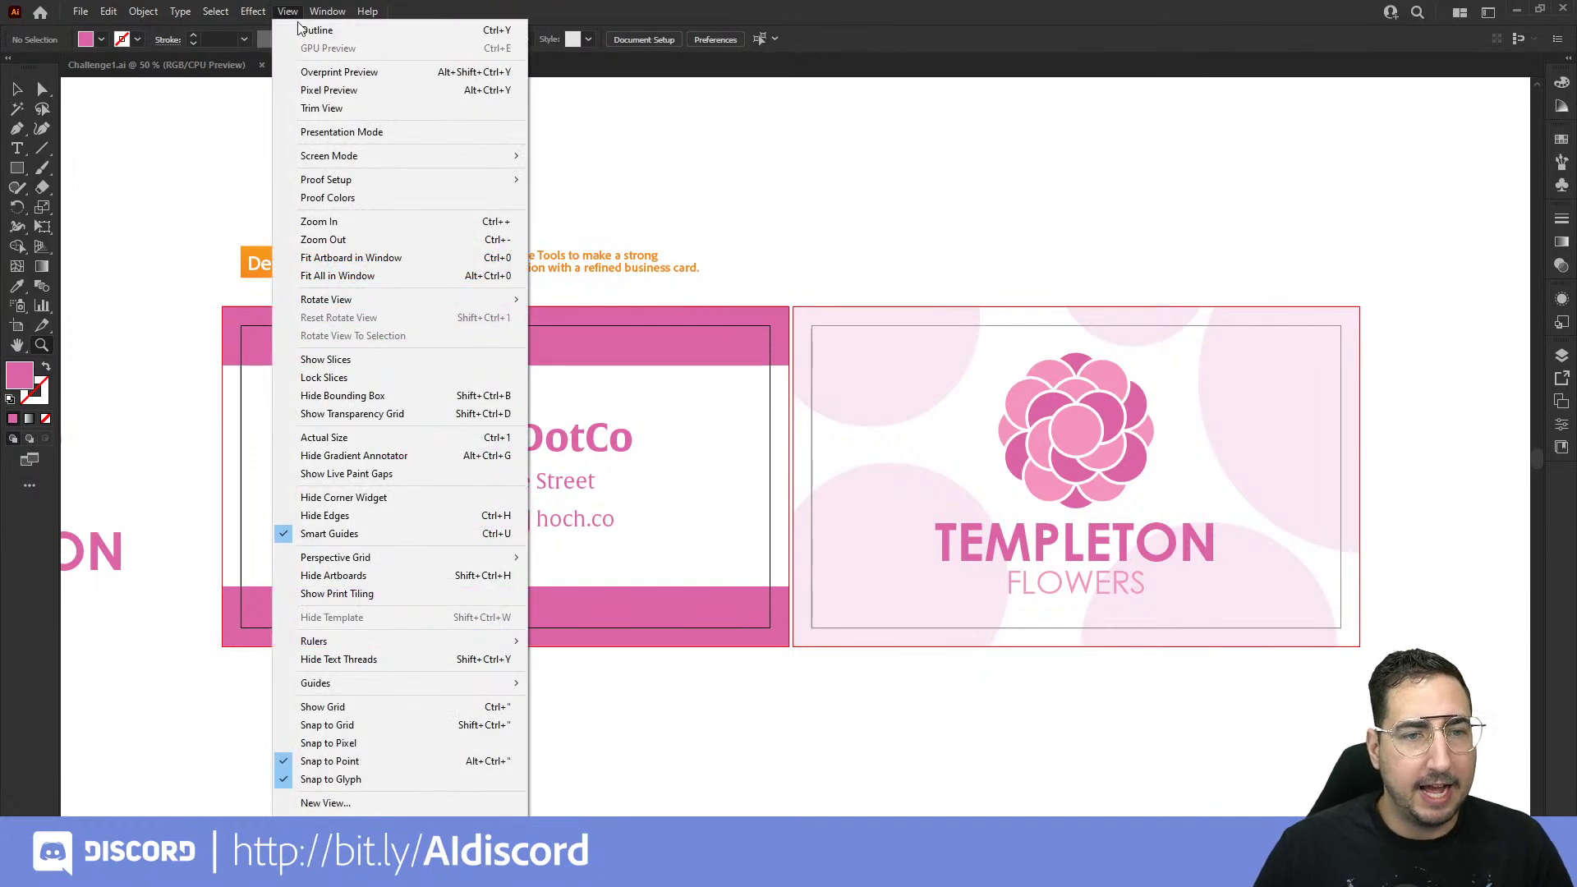
pyautogui.click(391, 132)
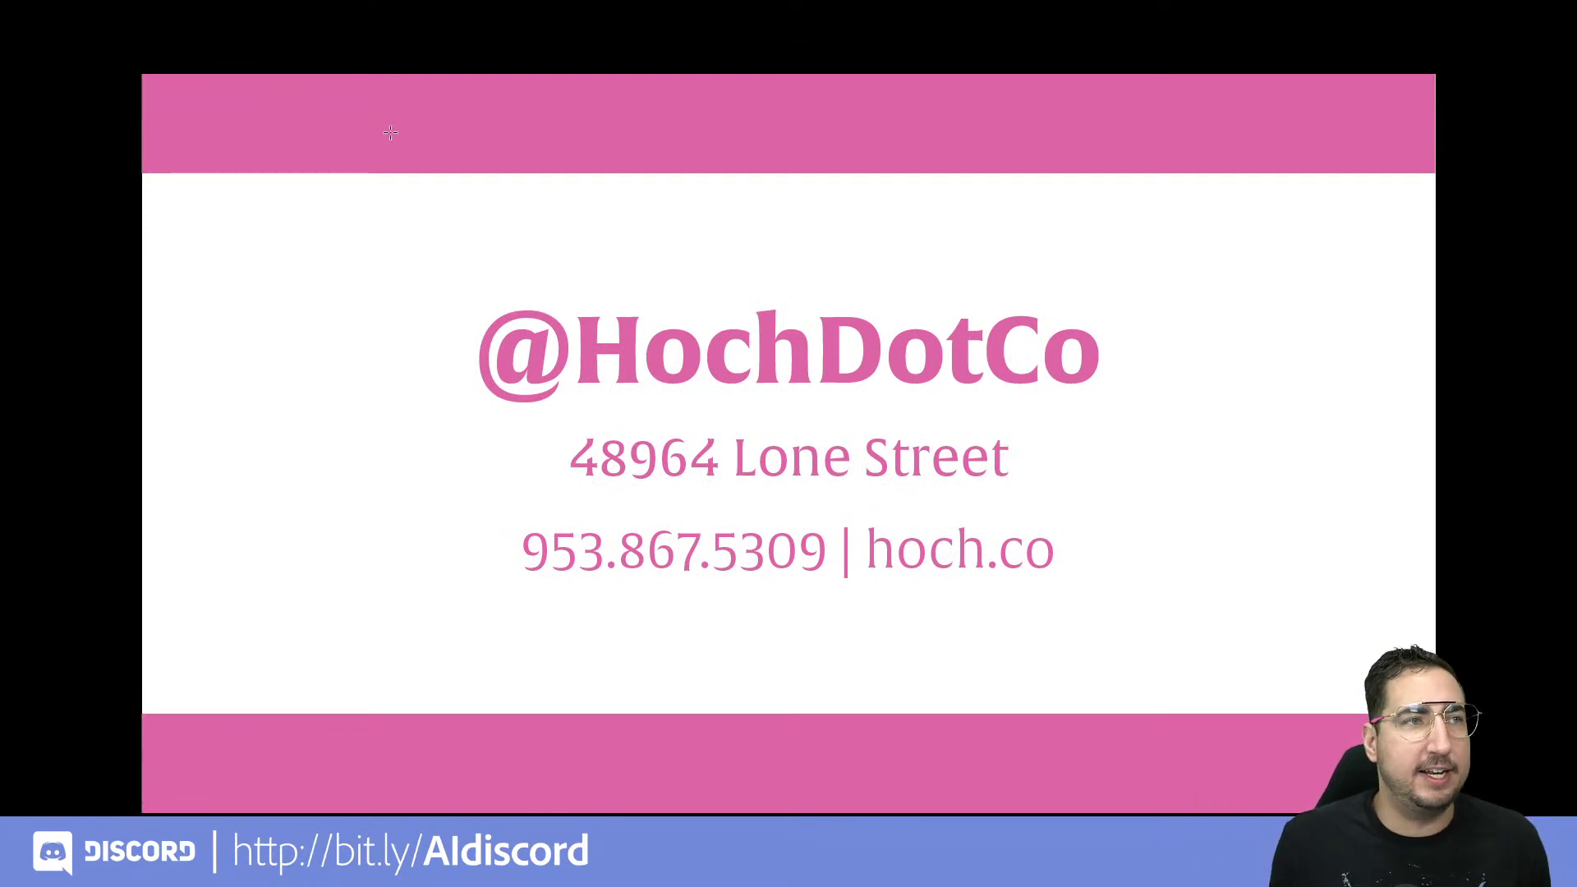
pyautogui.press('Right')
pyautogui.press('Left')
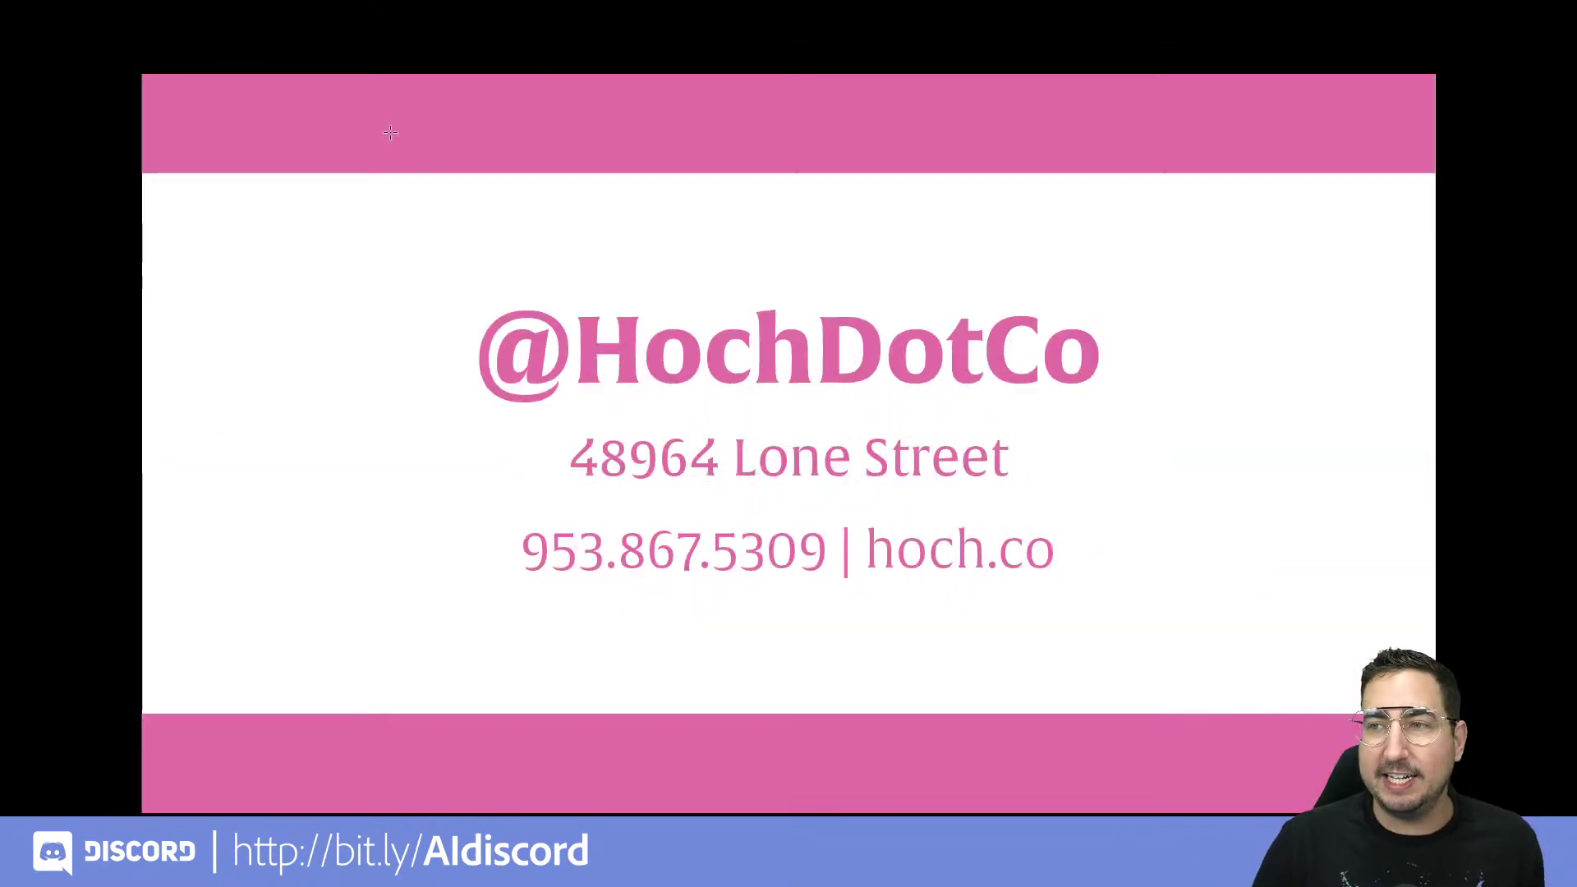
pyautogui.press('Right')
pyautogui.press('Left')
pyautogui.press('Right')
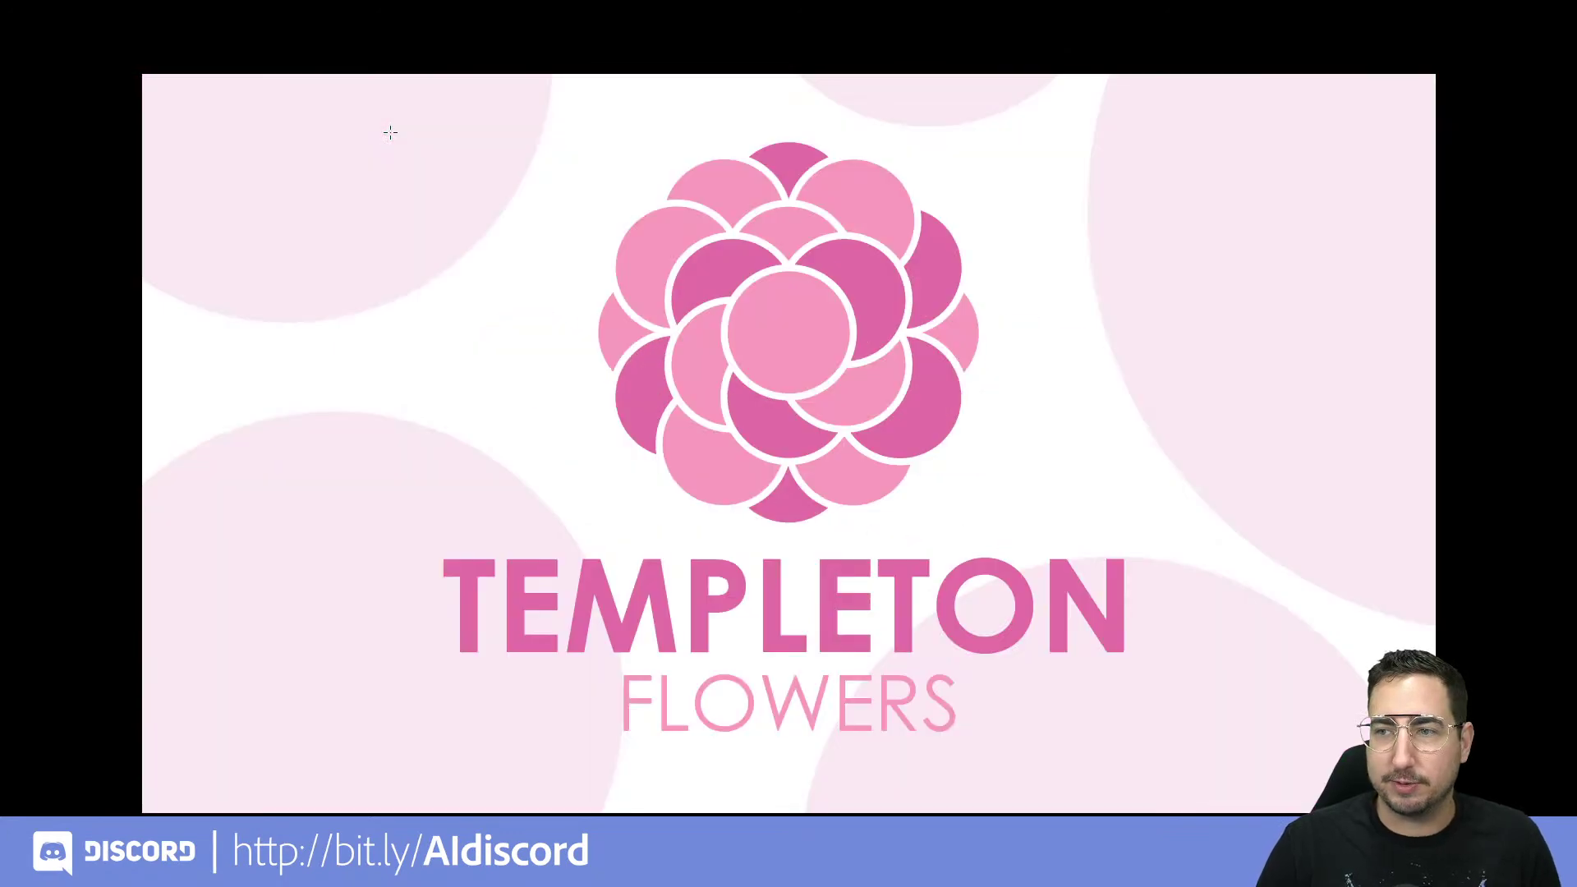
pyautogui.press('Left')
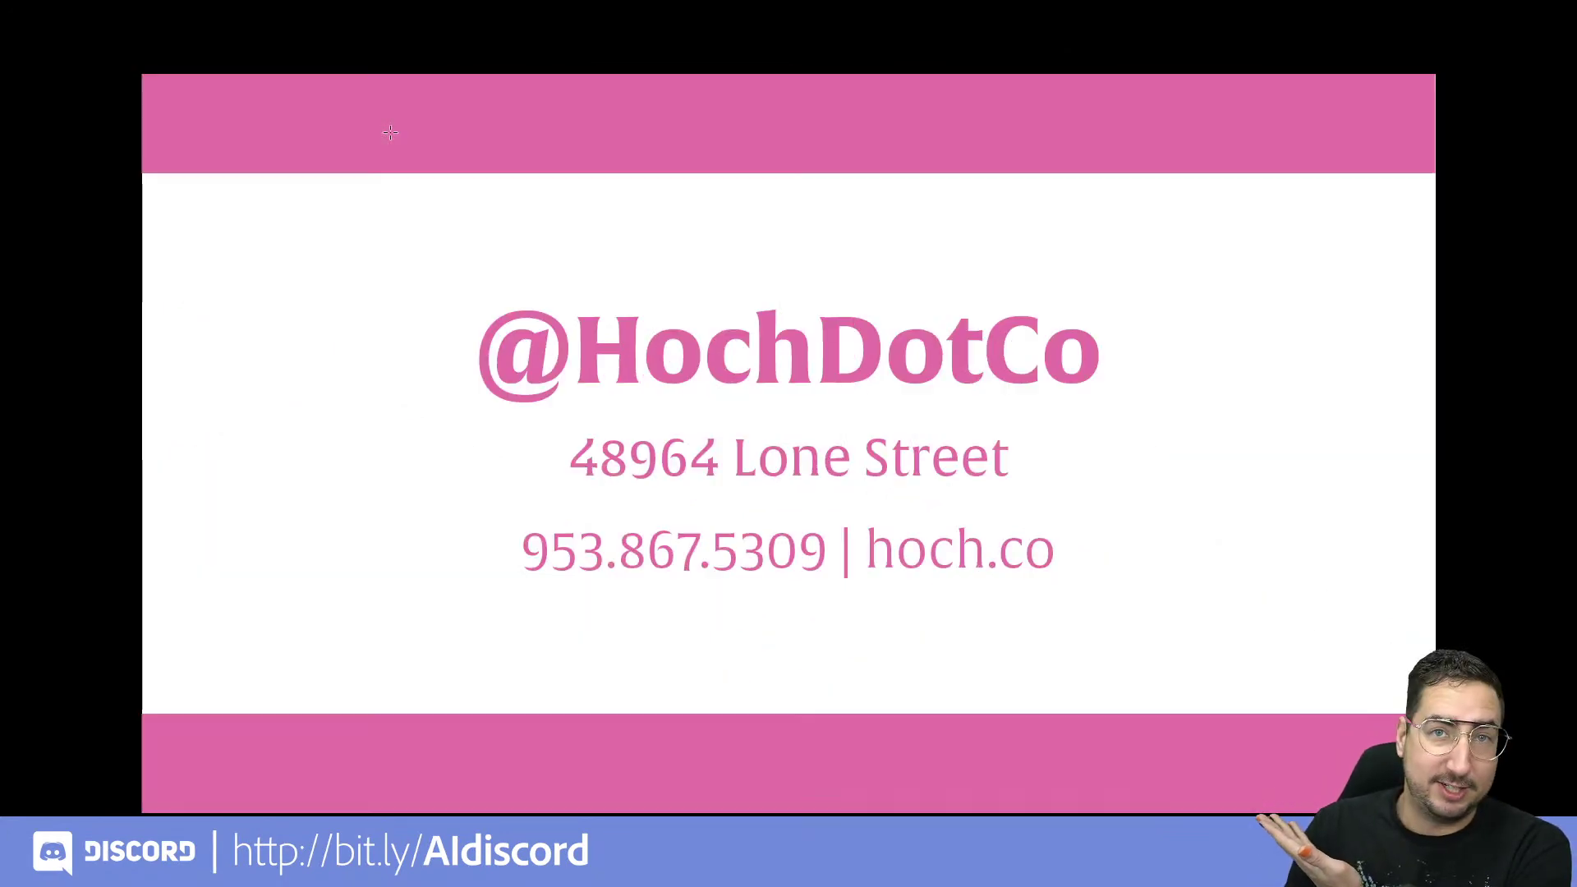
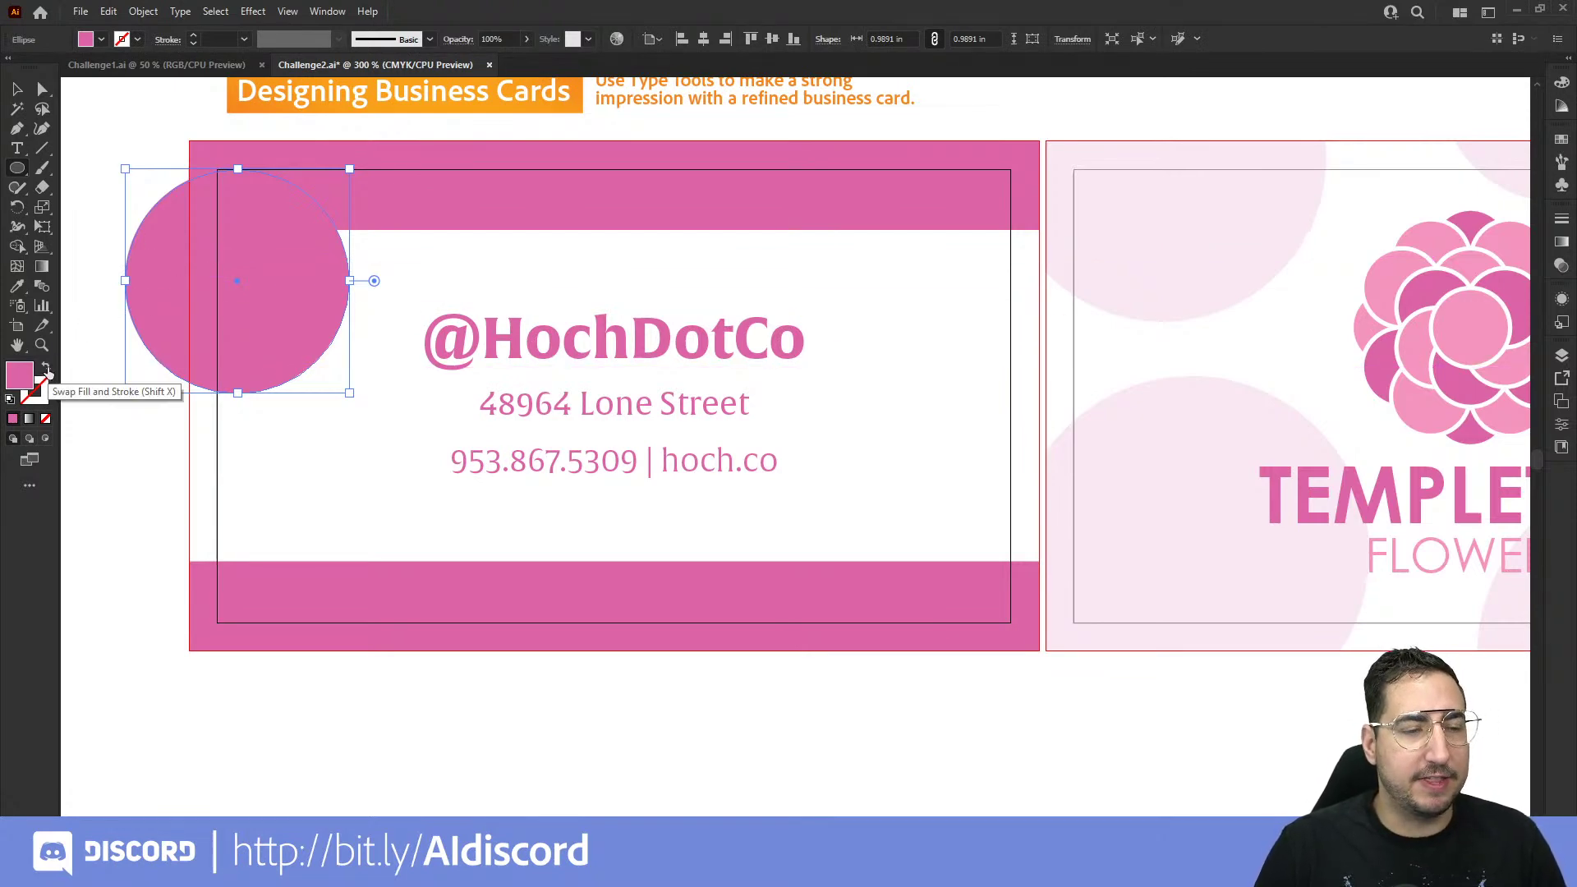
# Step: Swap the circle's pink fill to its stroke and make the outline light grey with no fill
pyautogui.click(47, 371)
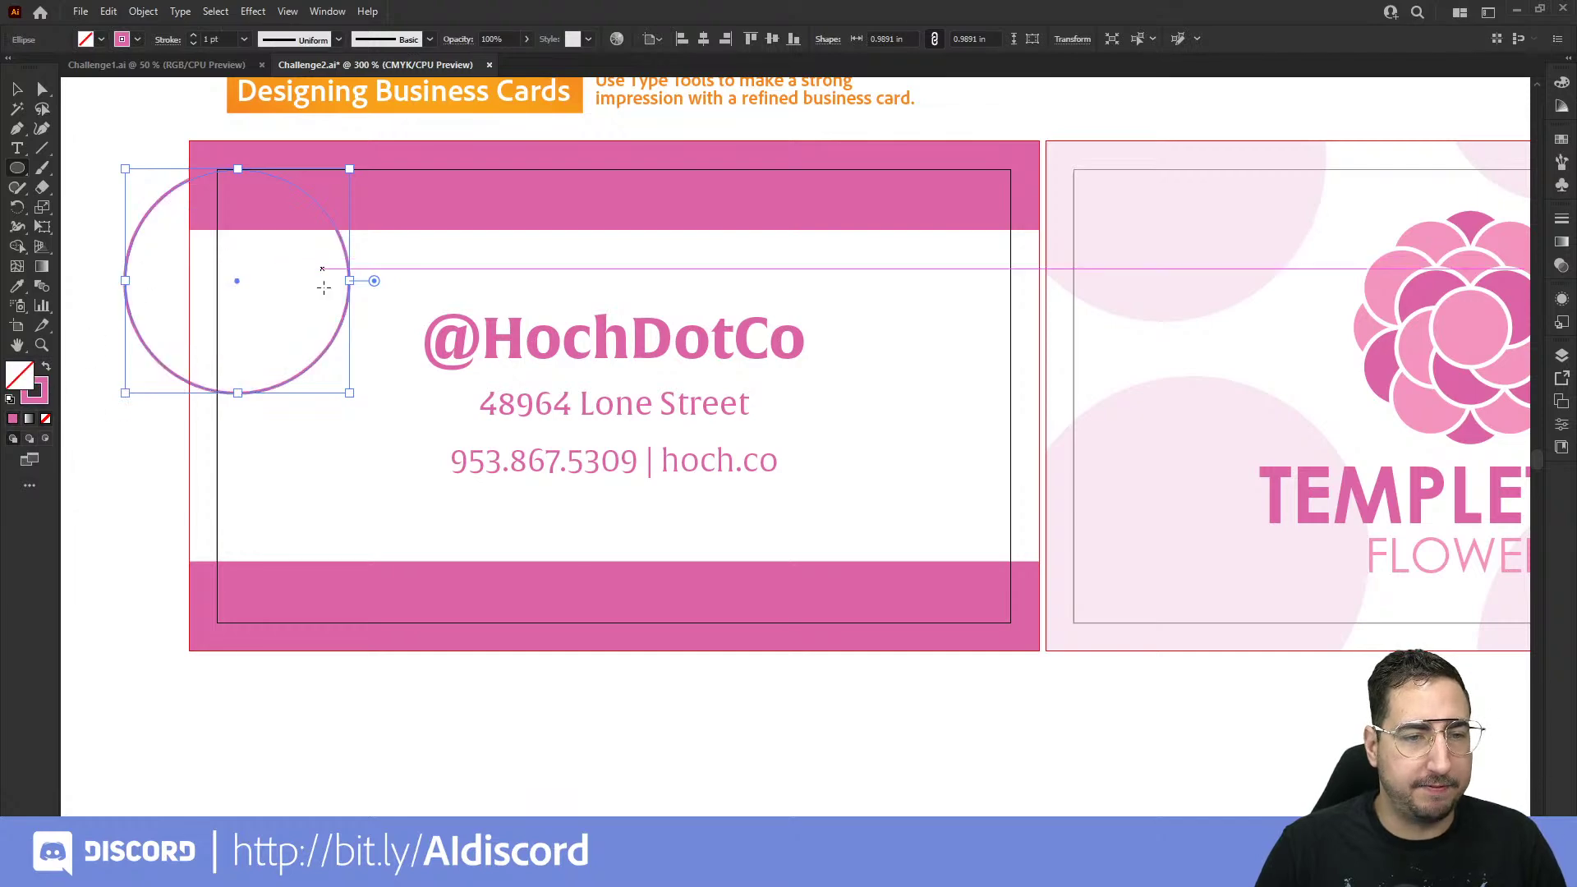
pyautogui.press('z')
pyautogui.moveTo(411, 288); pyautogui.dragTo(685, 340)
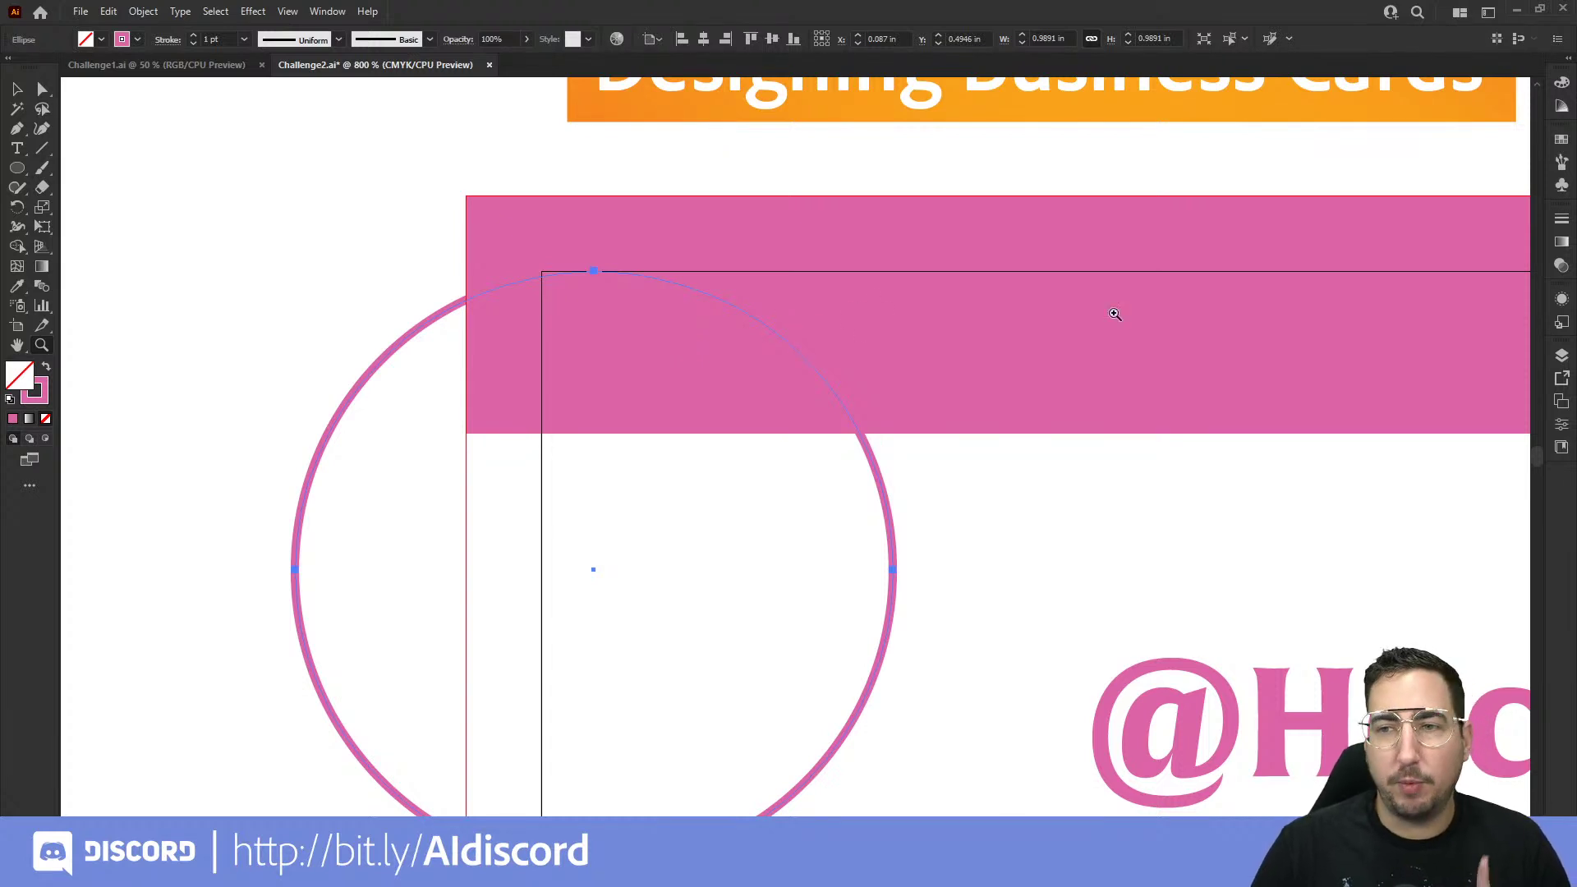
pyautogui.click(1563, 141)
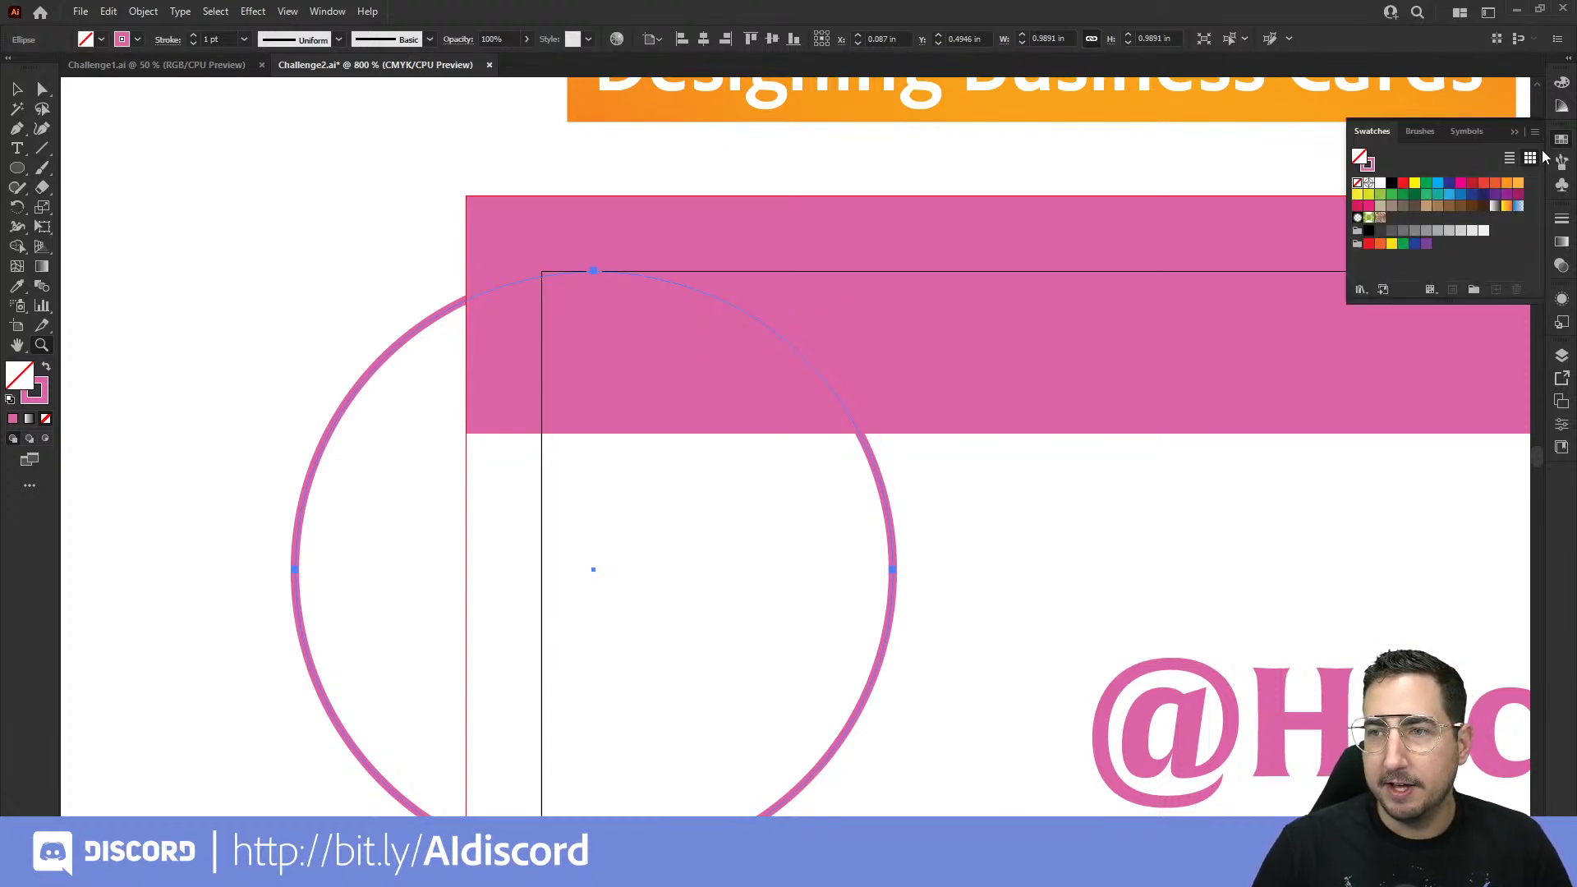
pyautogui.click(45, 394)
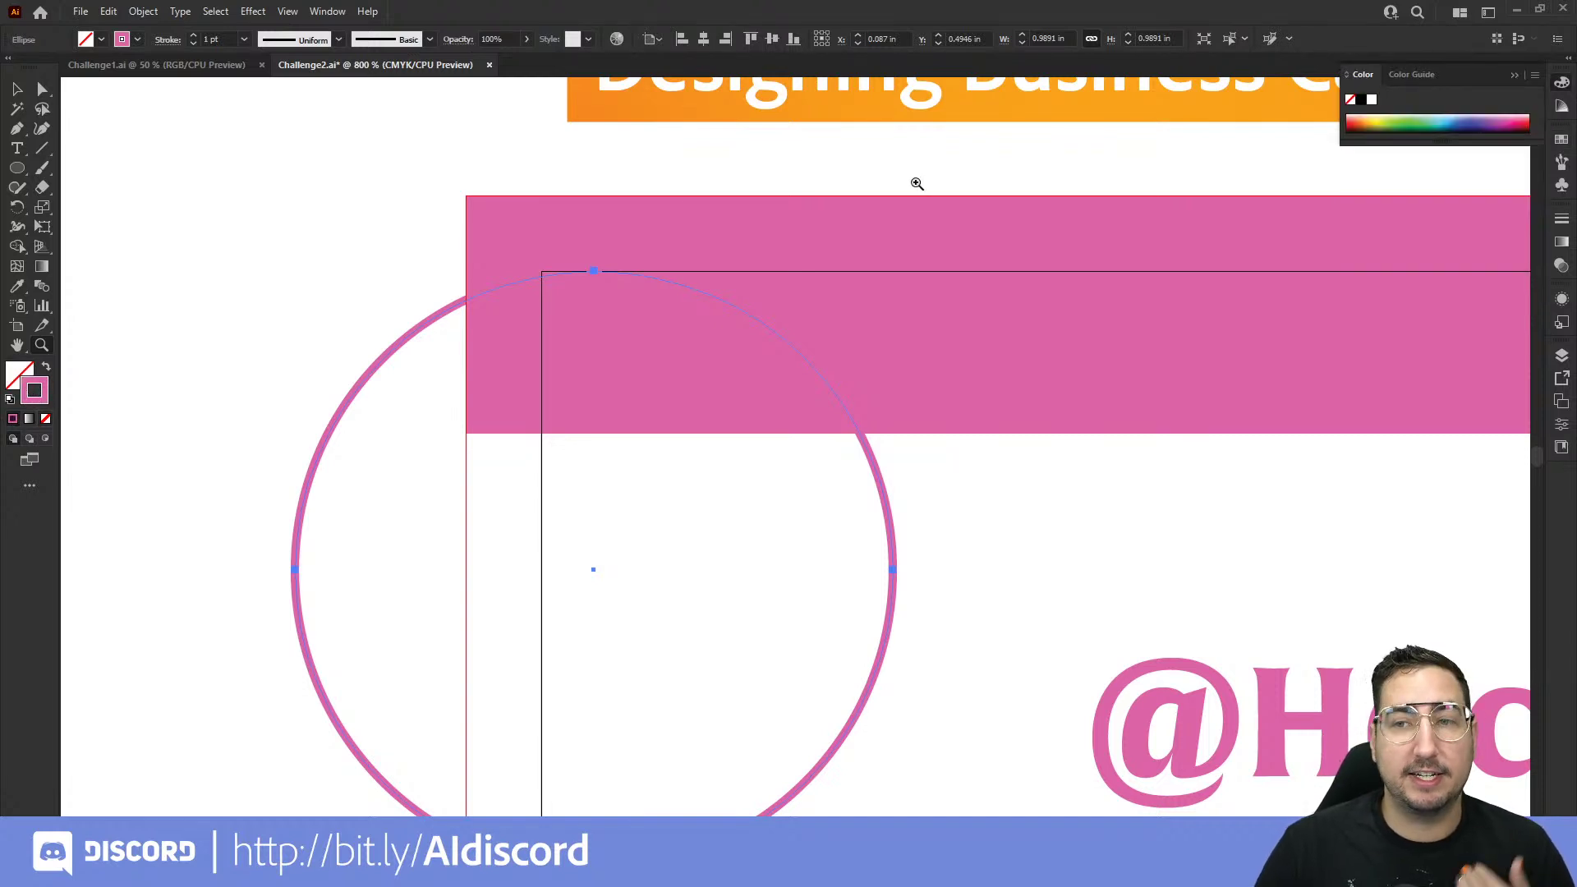
pyautogui.click(1561, 141)
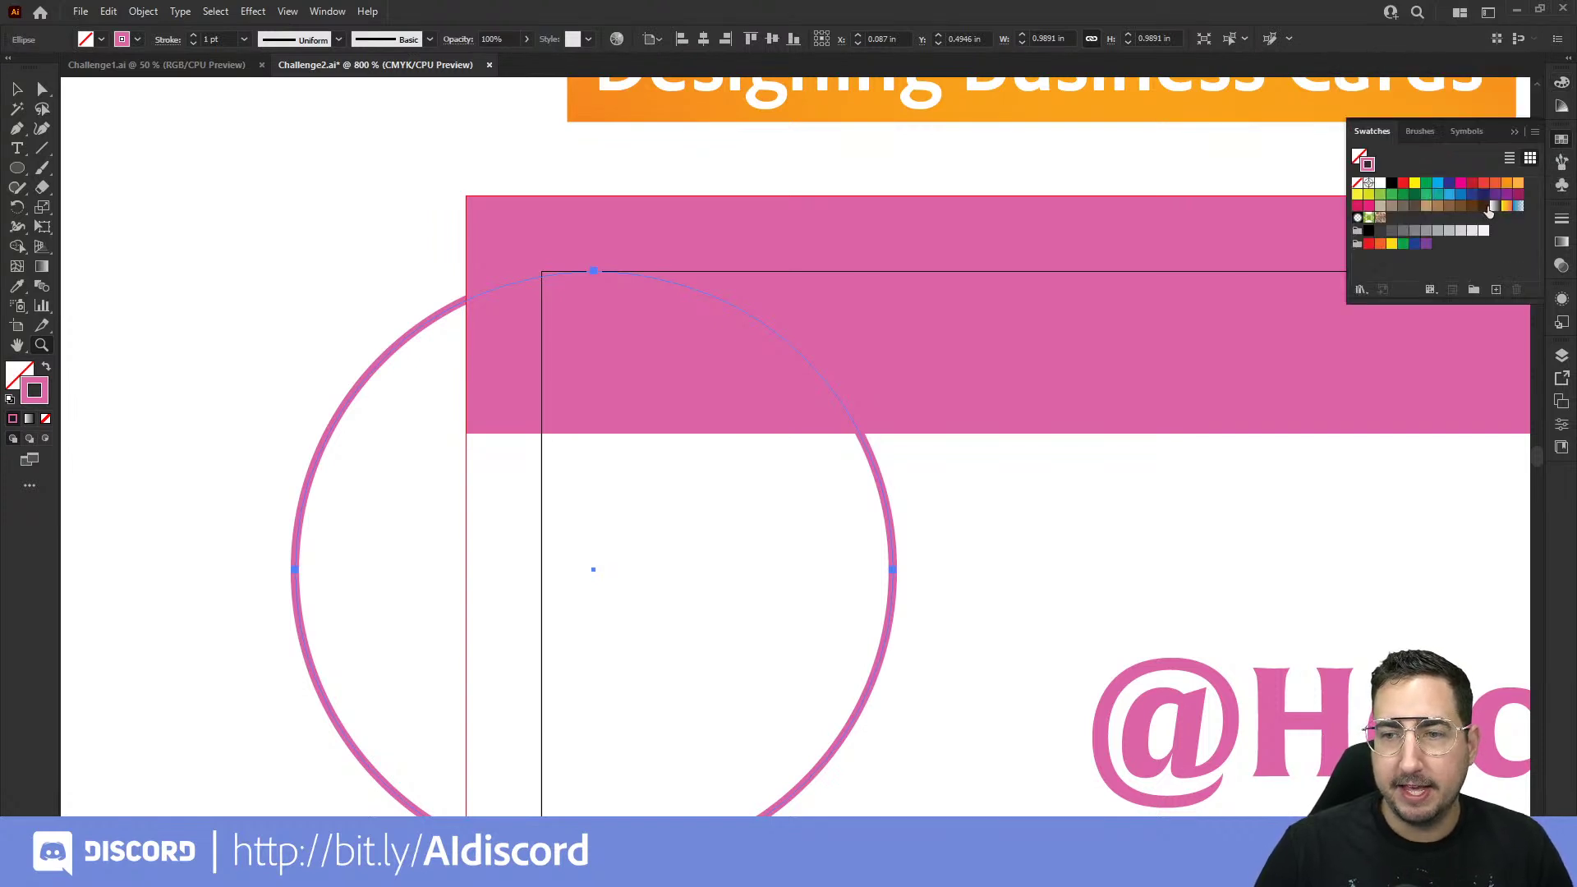
pyautogui.click(1461, 233)
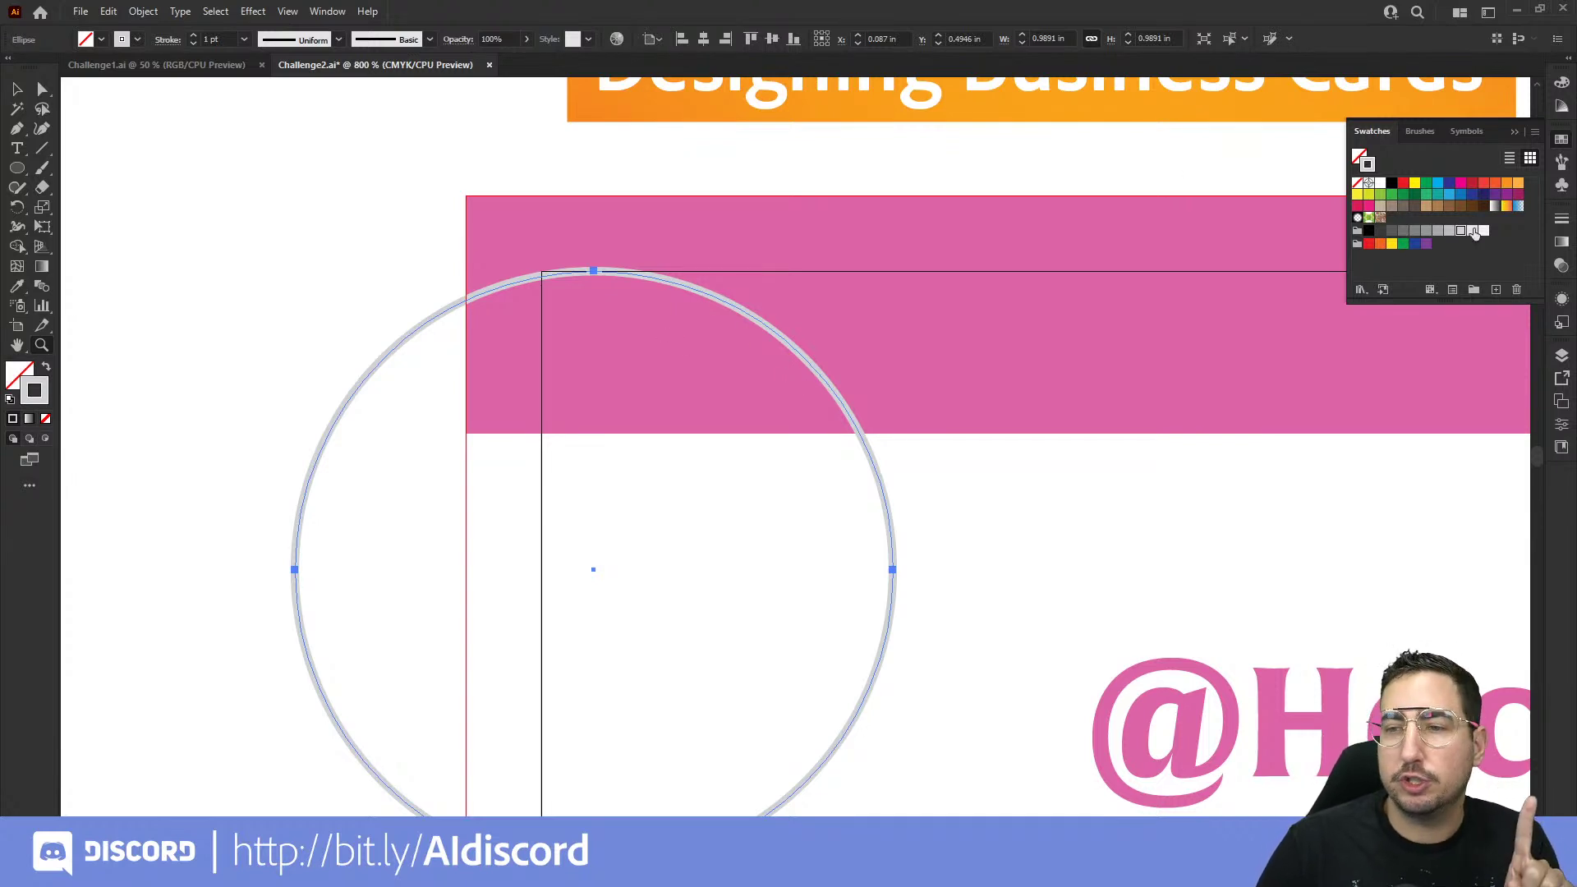
# Step: Raise the circle's stroke weight from 1 pt to 2 pt
pyautogui.click(1560, 223)
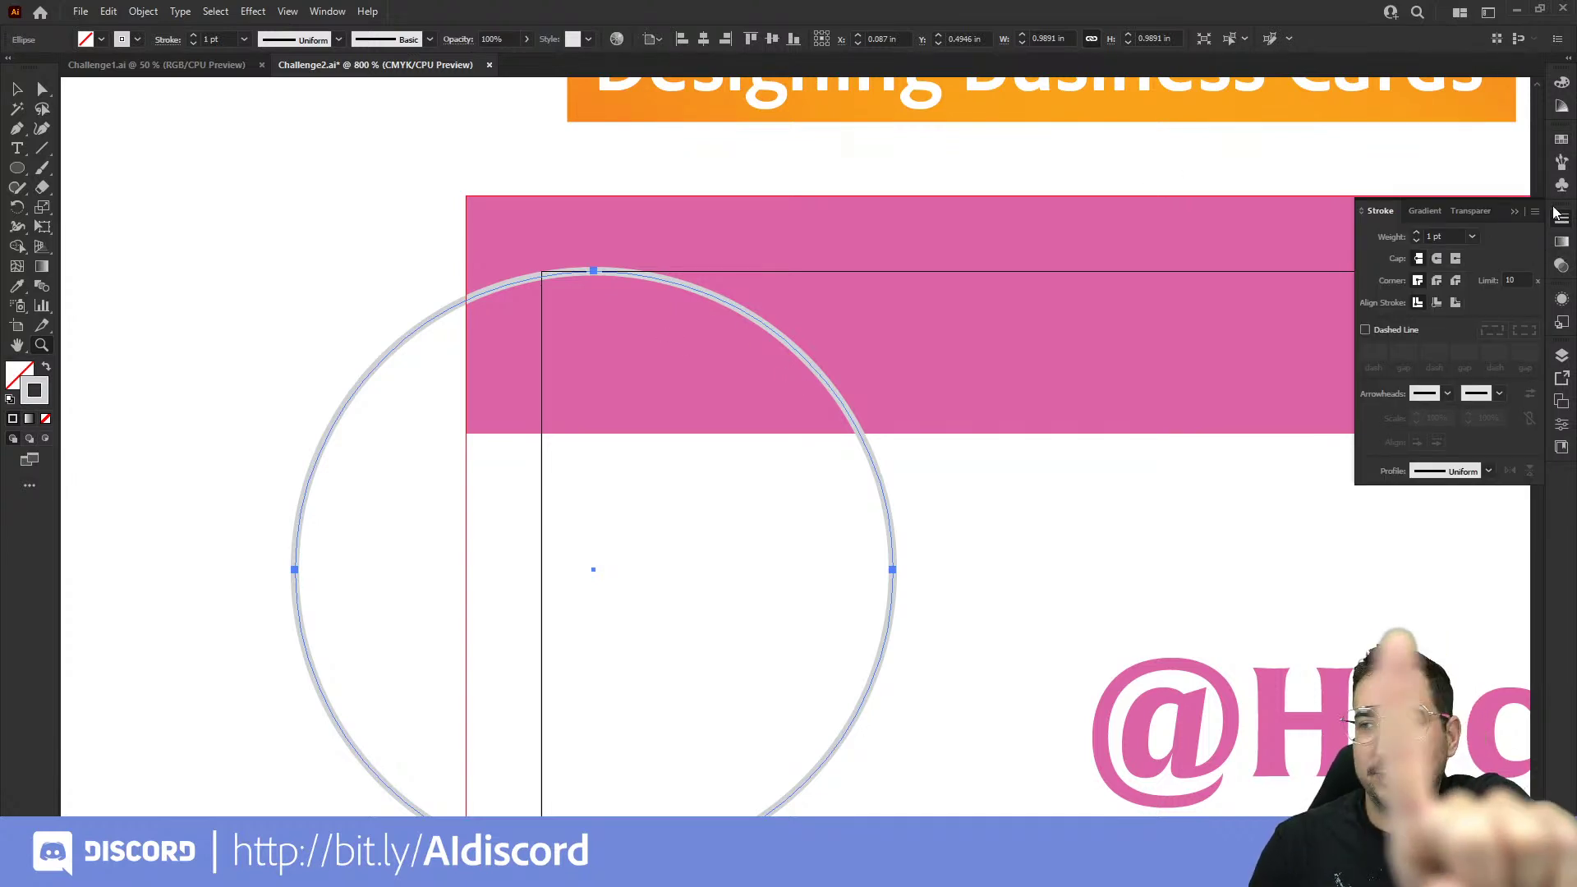
pyautogui.click(1445, 236)
pyautogui.press('Up')
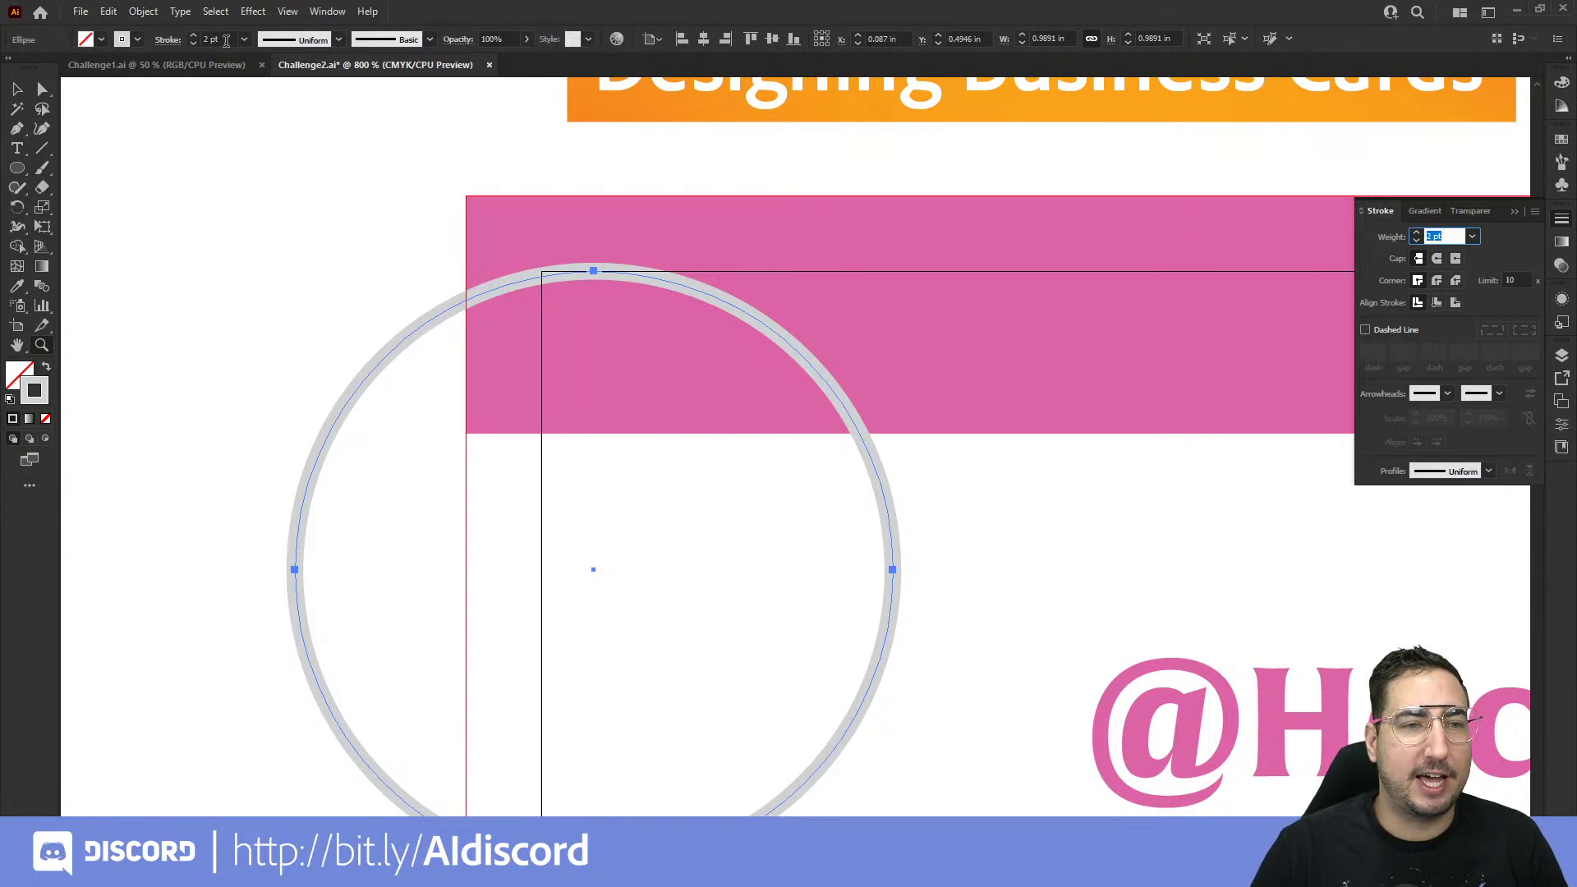
pyautogui.click(18, 90)
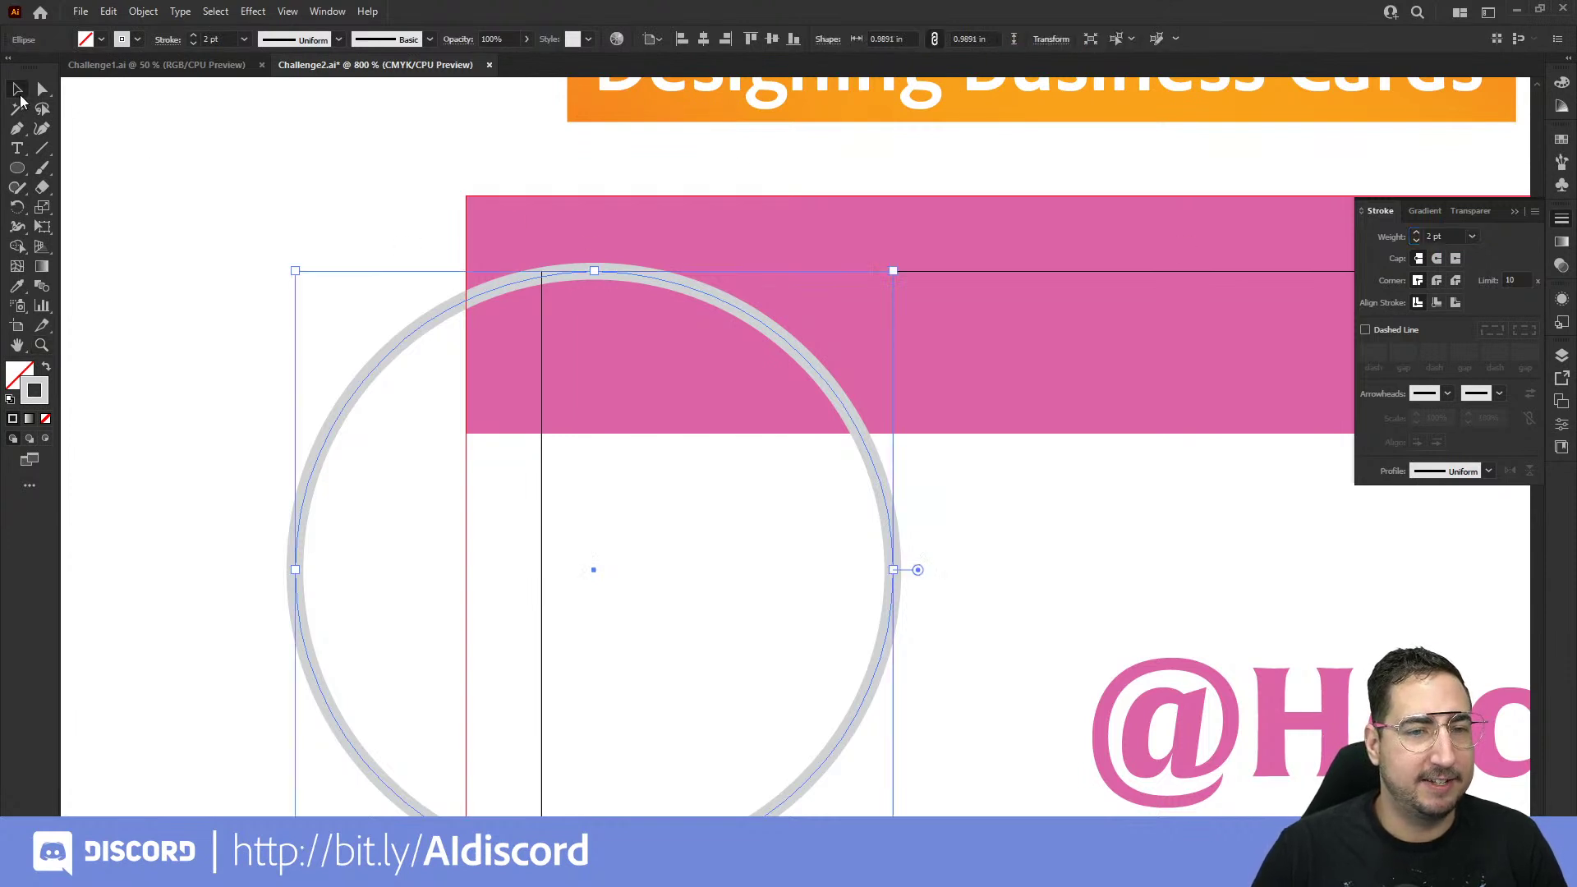
# Step: Move the grey circle onto the card's top-left corner and preview it with Overlay blending
pyautogui.moveTo(798, 351); pyautogui.dragTo(673, 239)
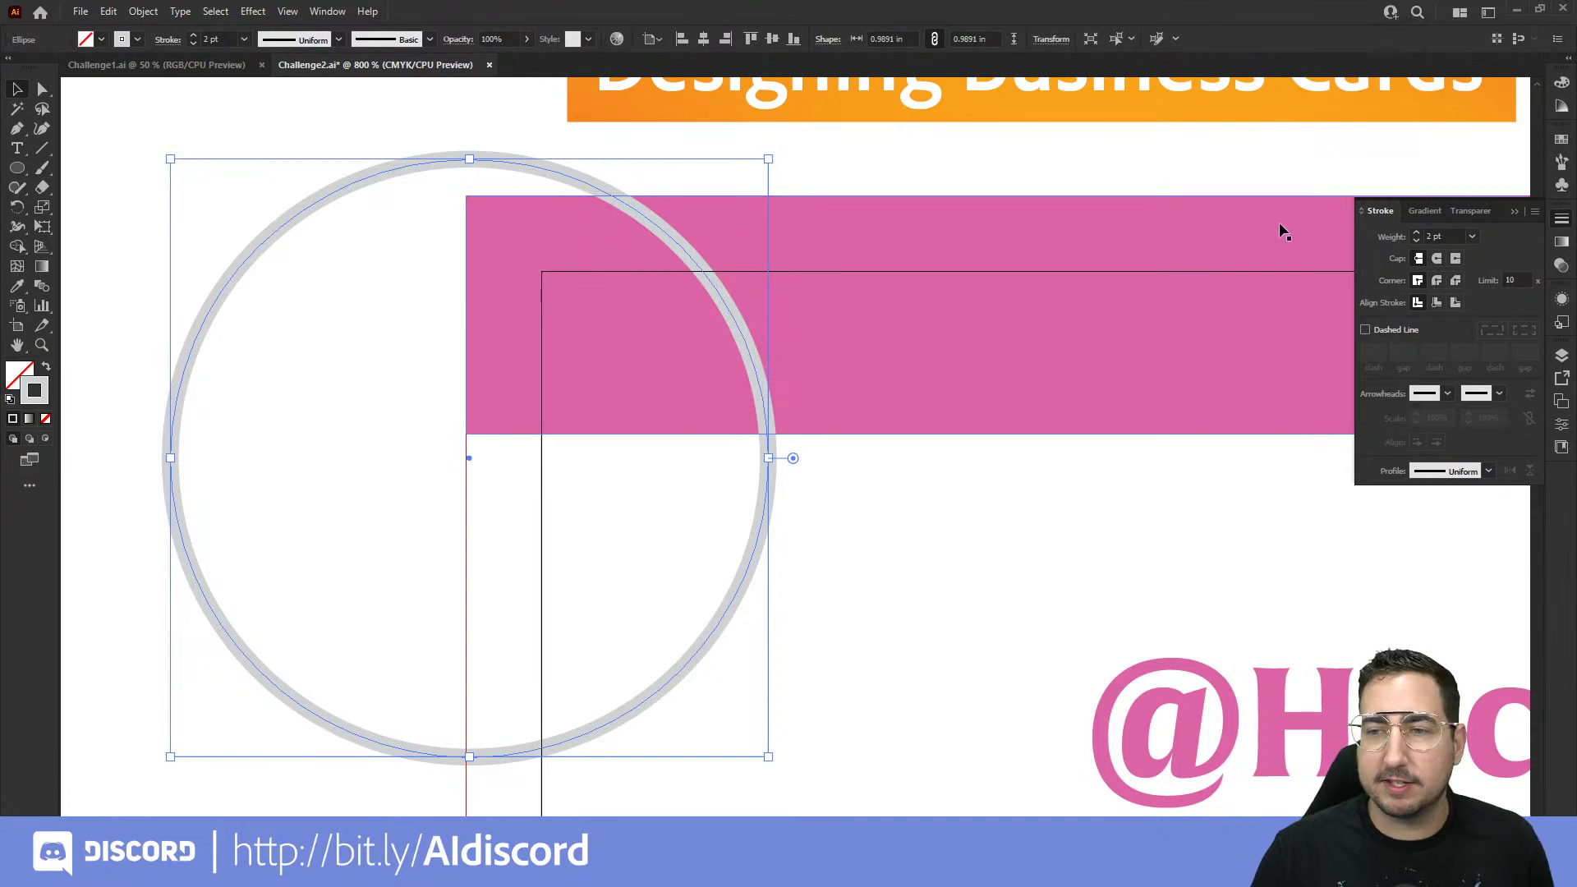
pyautogui.click(1561, 269)
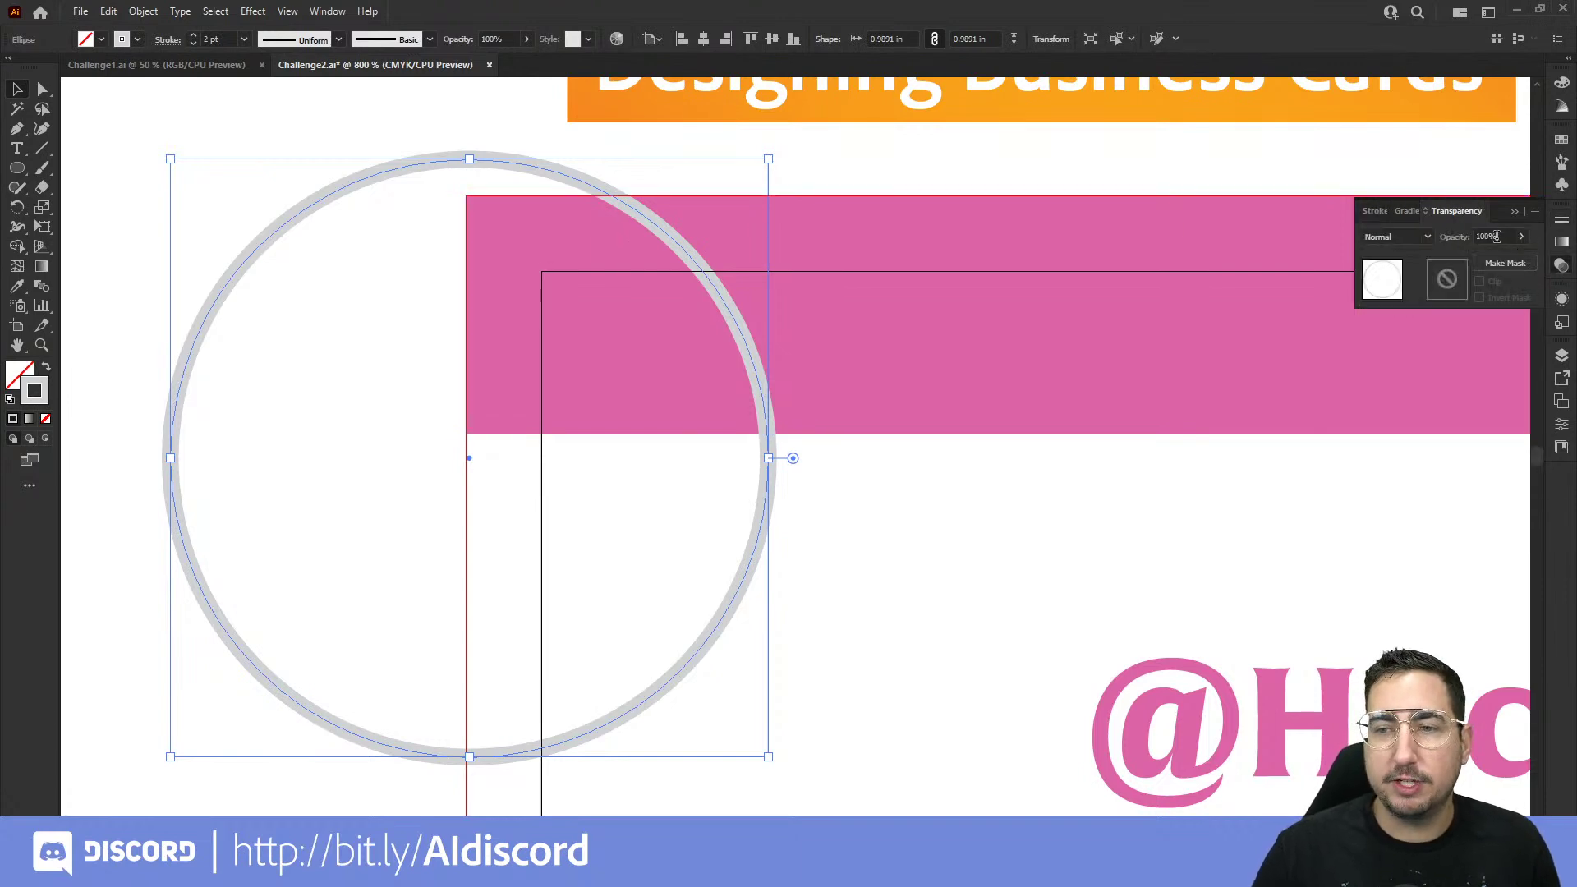
pyautogui.click(1426, 236)
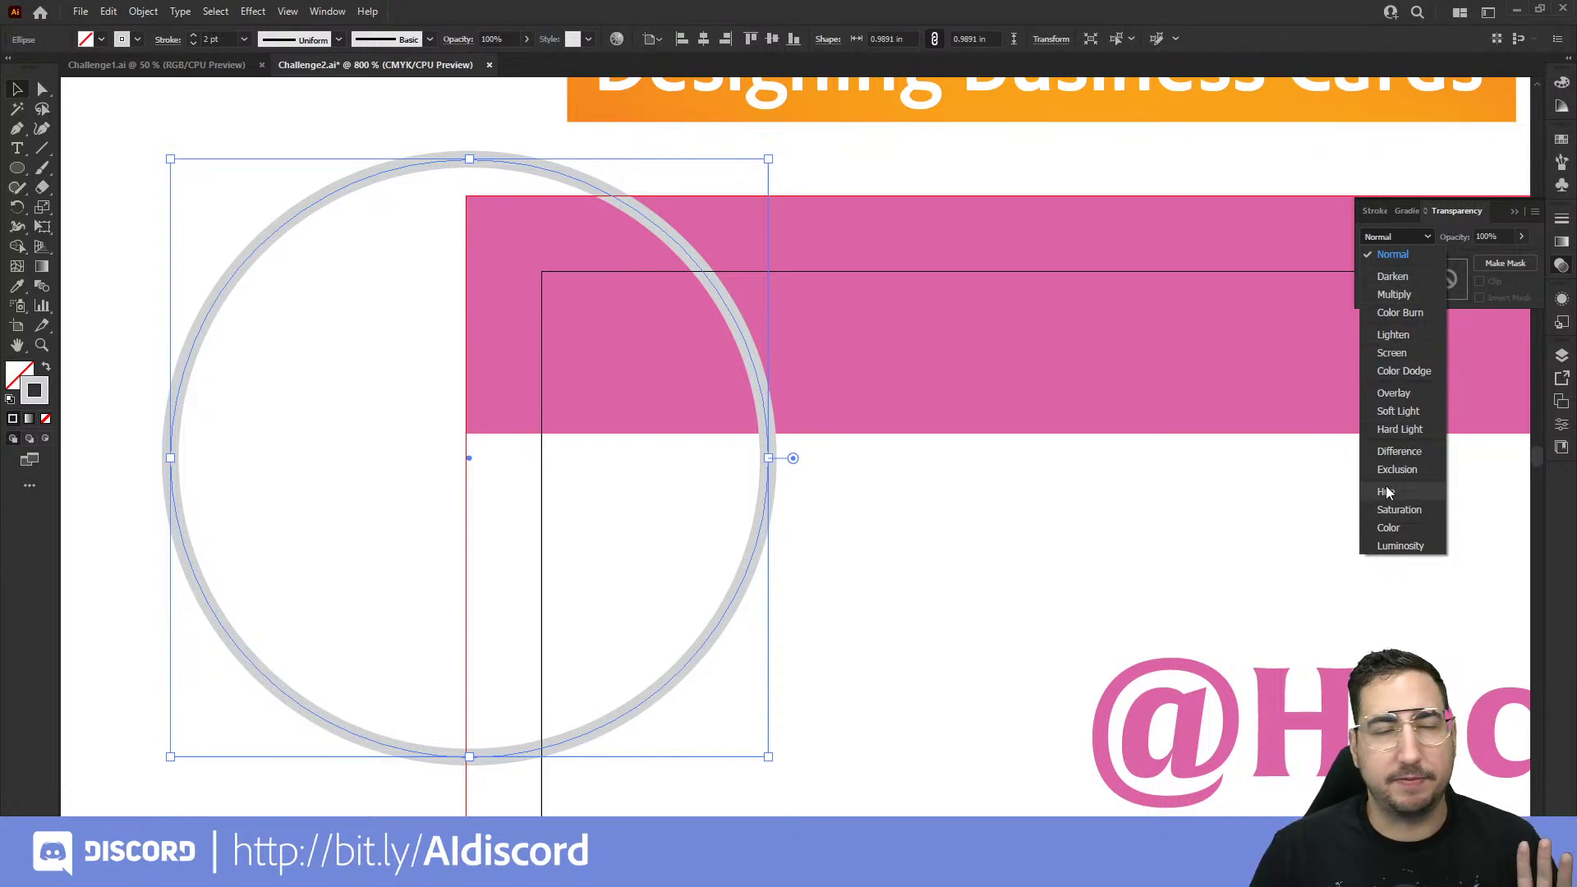
pyautogui.click(1406, 392)
pyautogui.click(1101, 526)
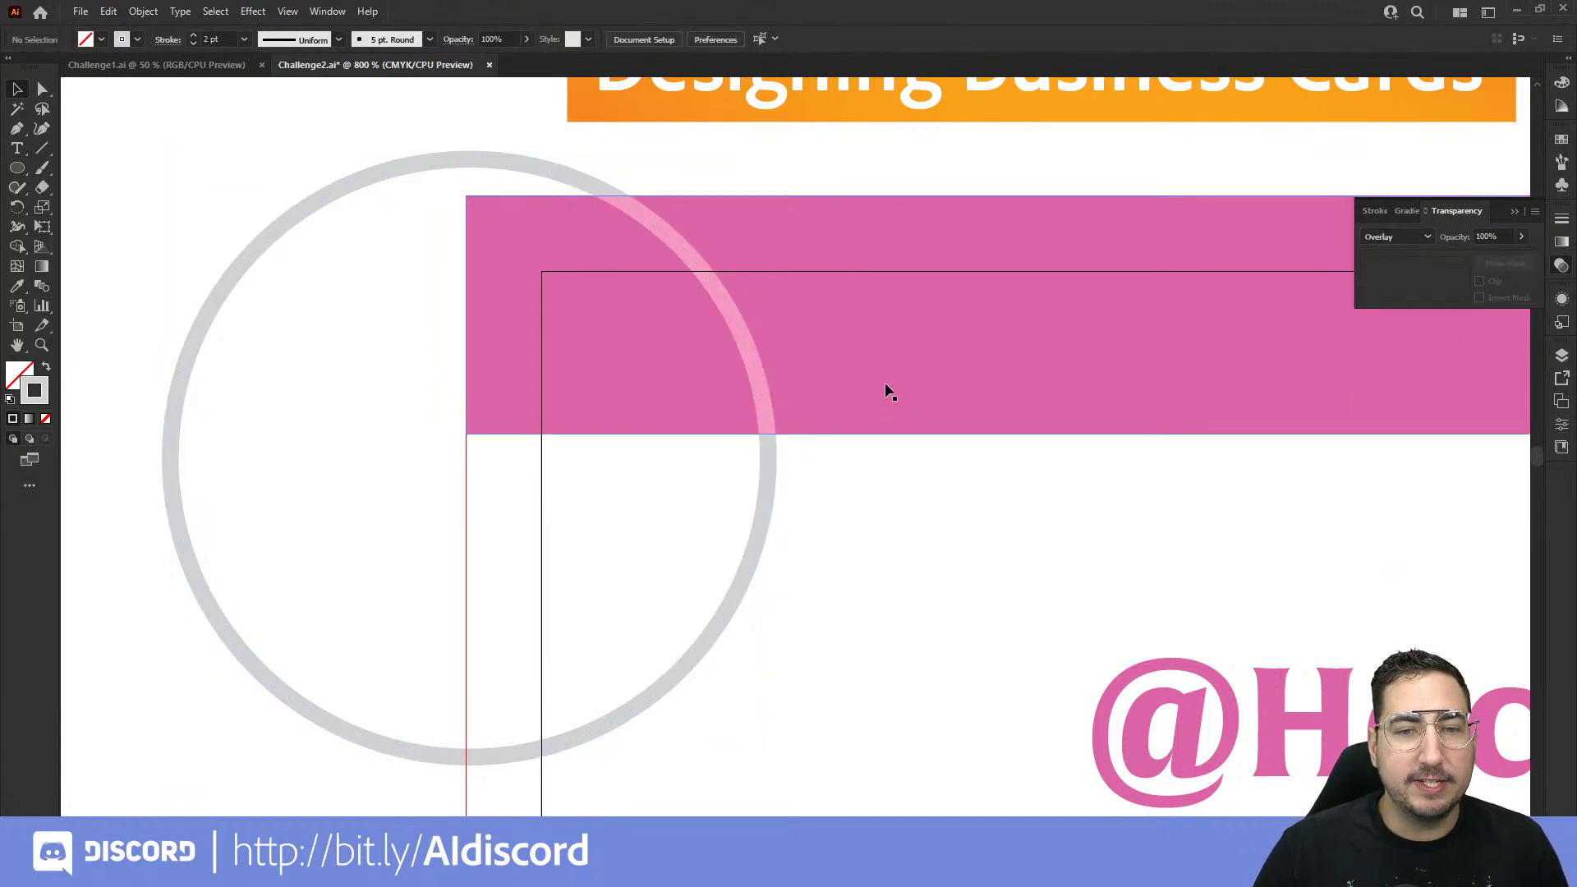
# Step: Compare Soft Light and Multiply blend modes on the circle
pyautogui.click(678, 241)
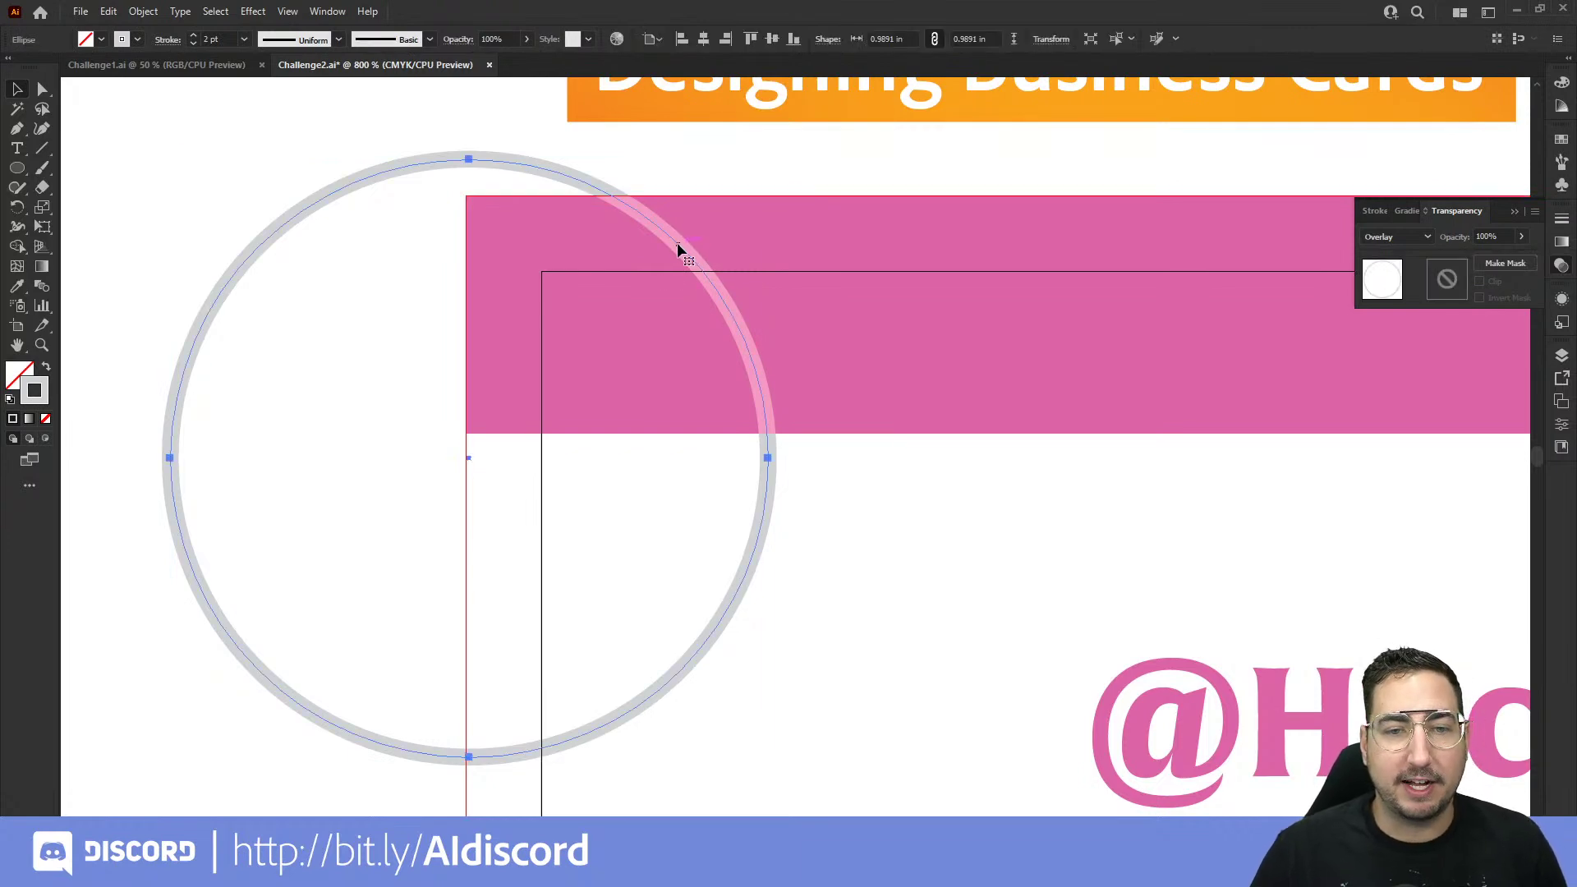
pyautogui.click(1398, 236)
pyautogui.click(1411, 408)
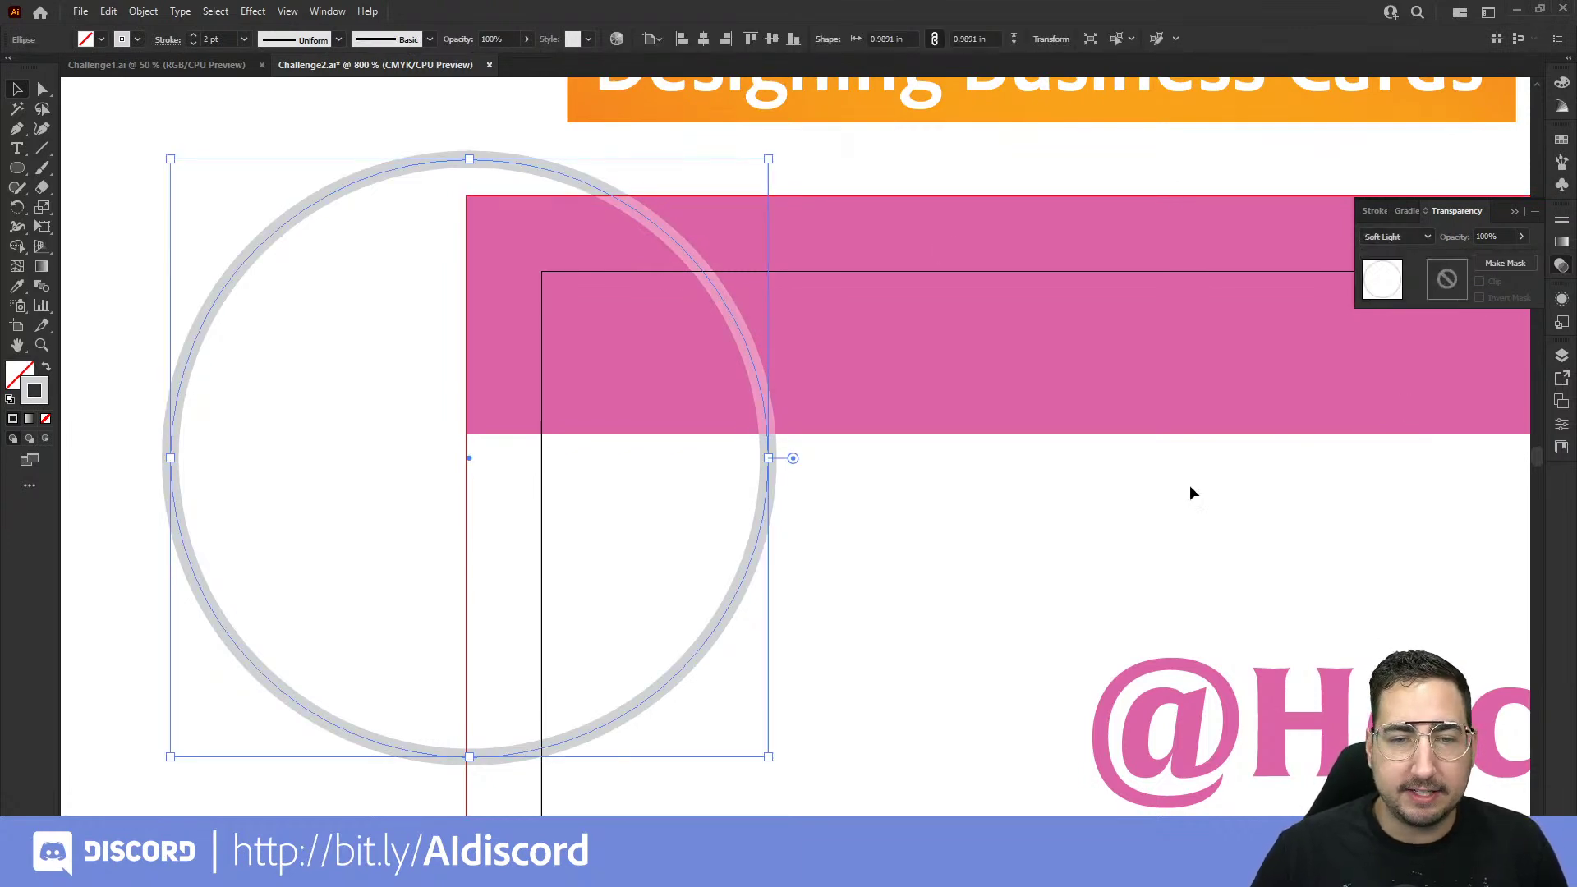
pyautogui.click(1066, 513)
pyautogui.click(767, 504)
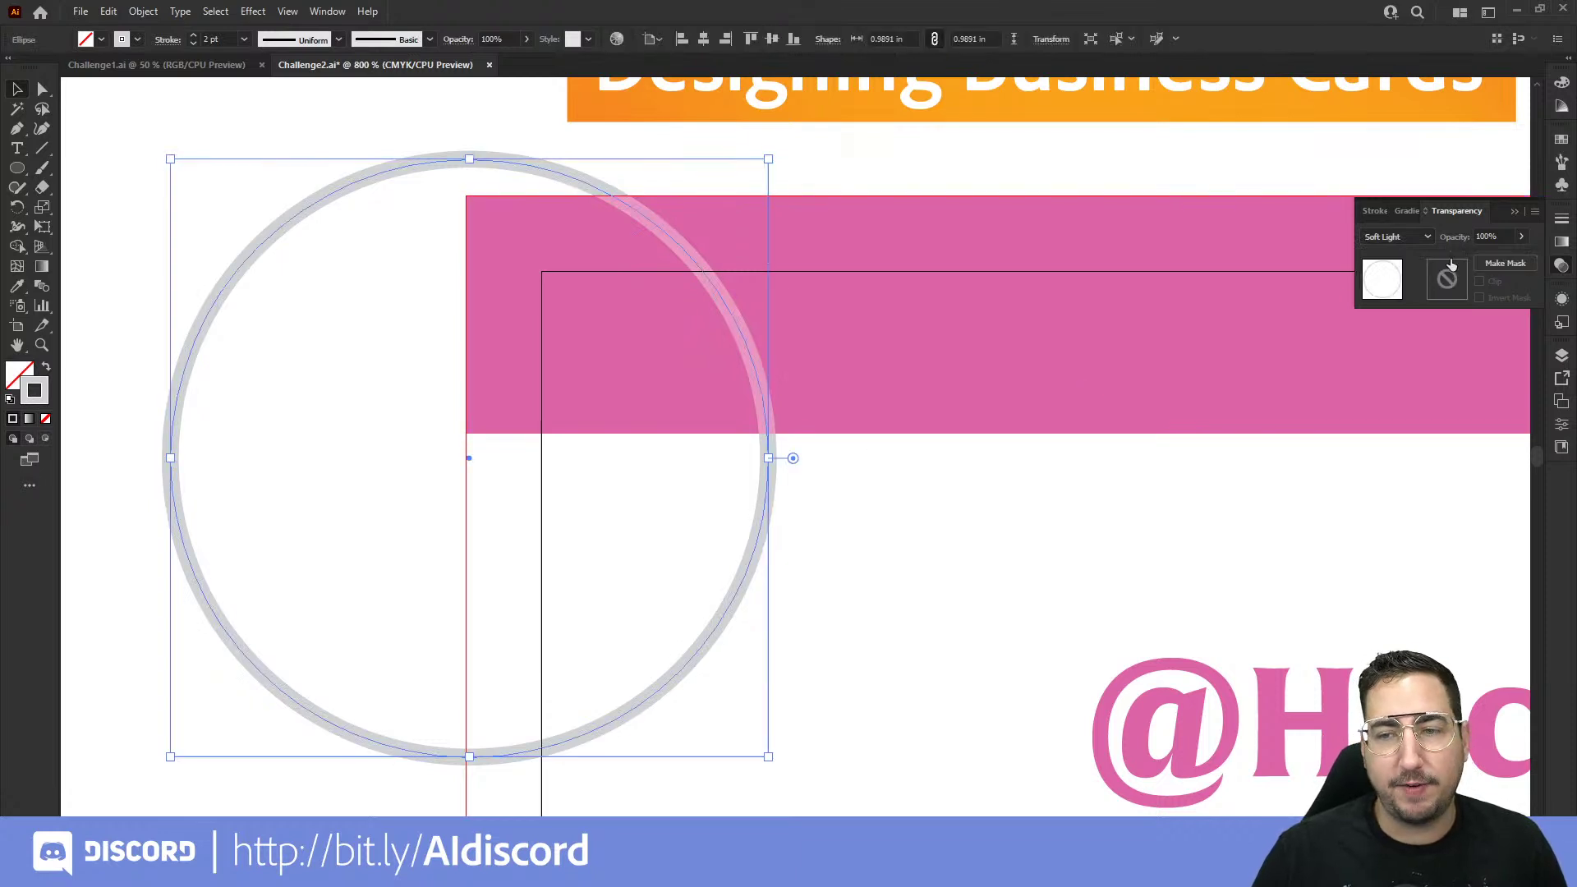
pyautogui.click(1399, 237)
pyautogui.click(1401, 298)
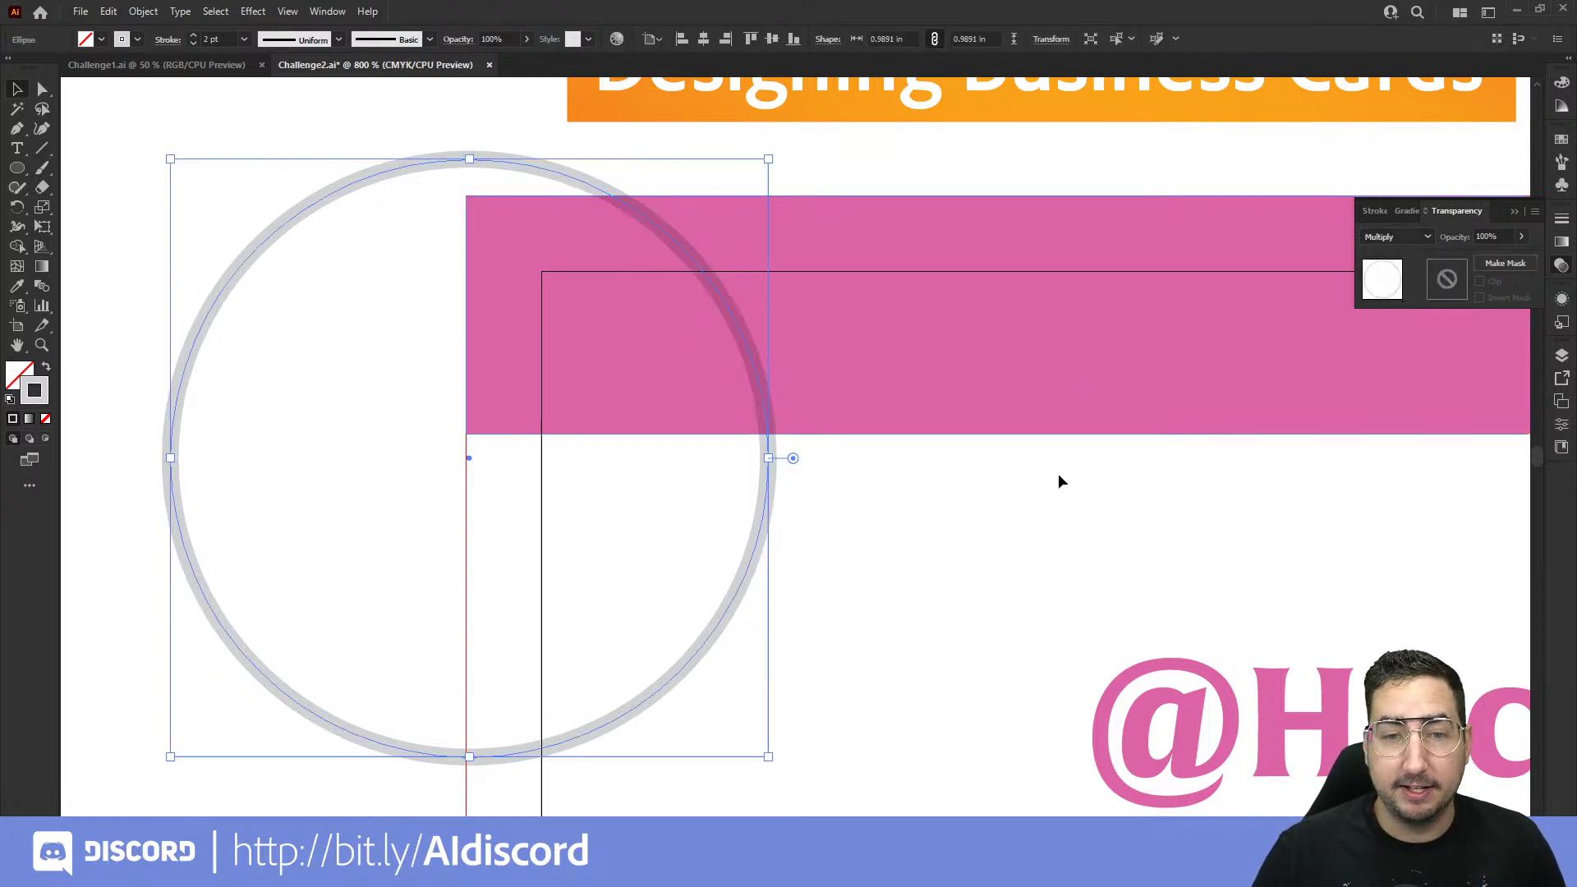
pyautogui.click(1016, 512)
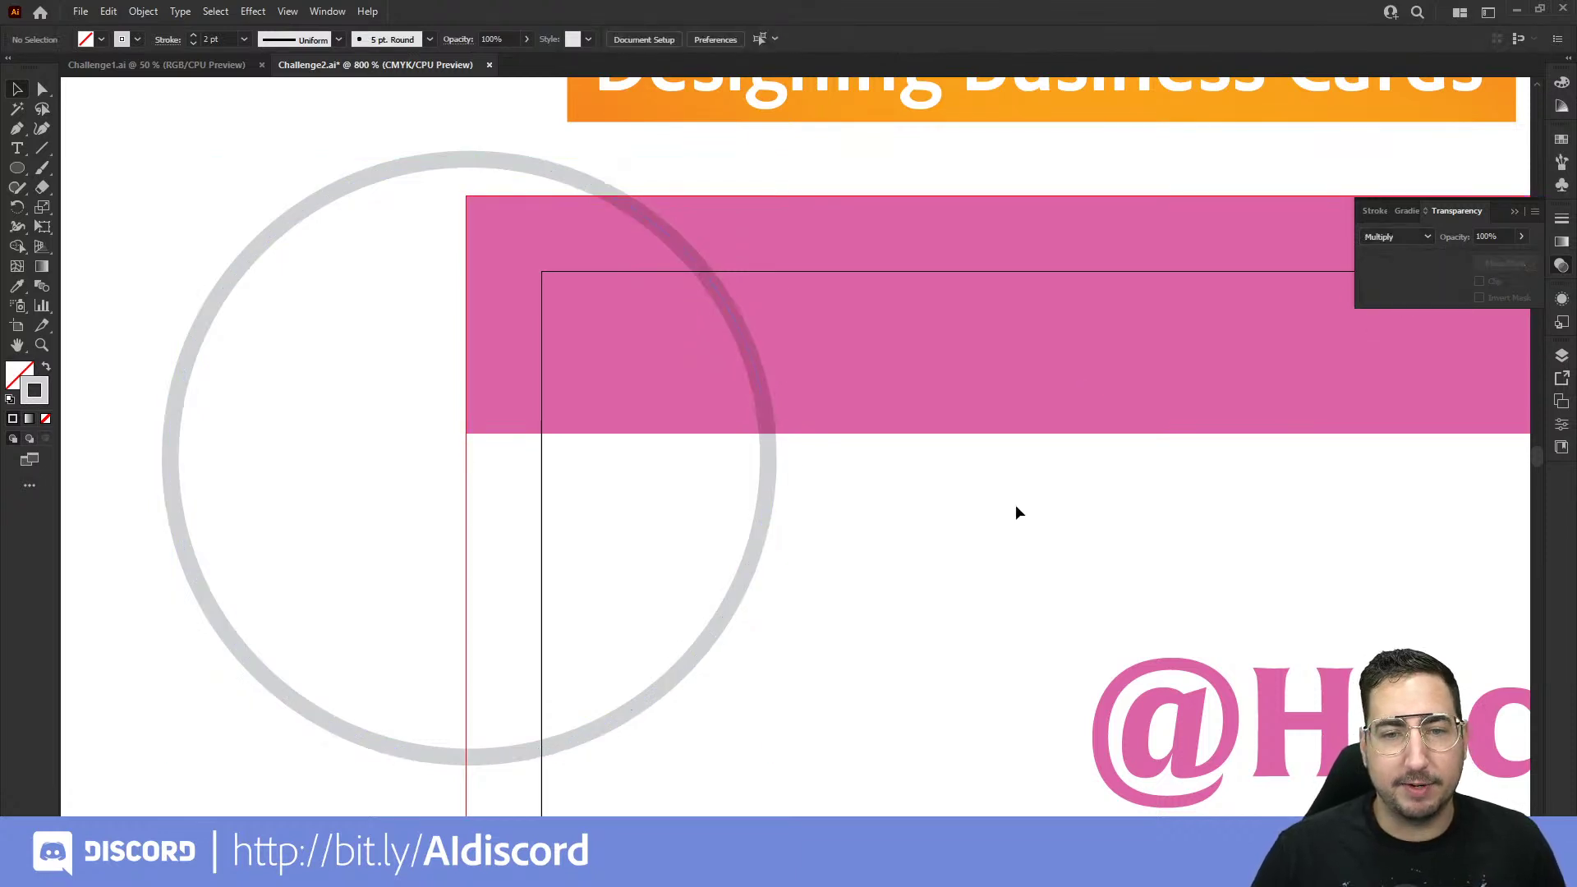
# Step: Try Color Burn on the circle, then settle on Multiply
pyautogui.click(767, 498)
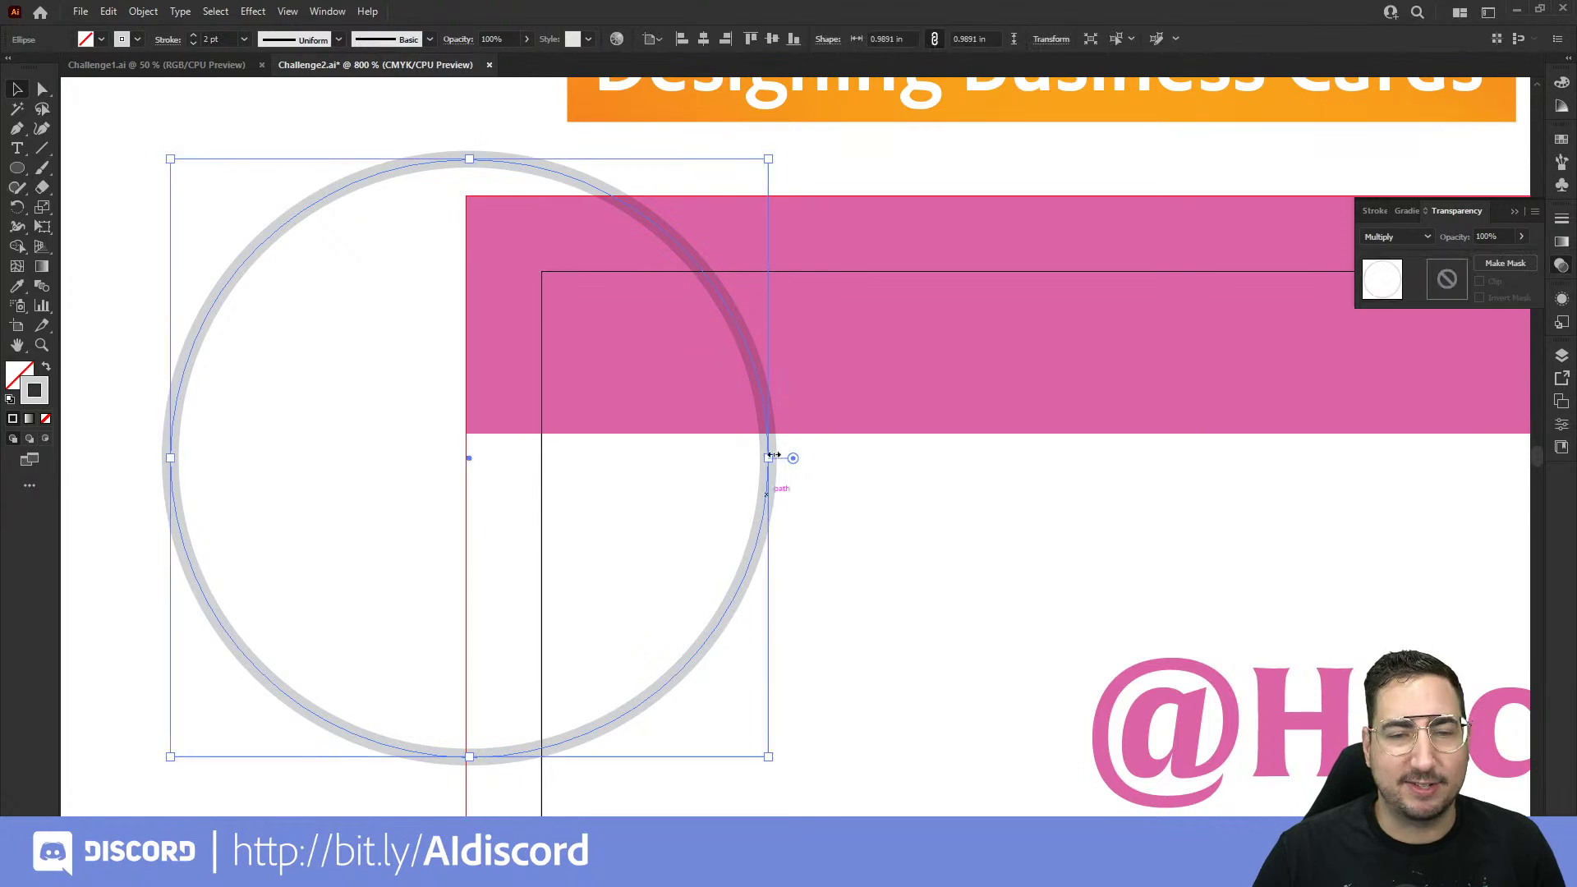
pyautogui.click(1388, 236)
pyautogui.click(1409, 316)
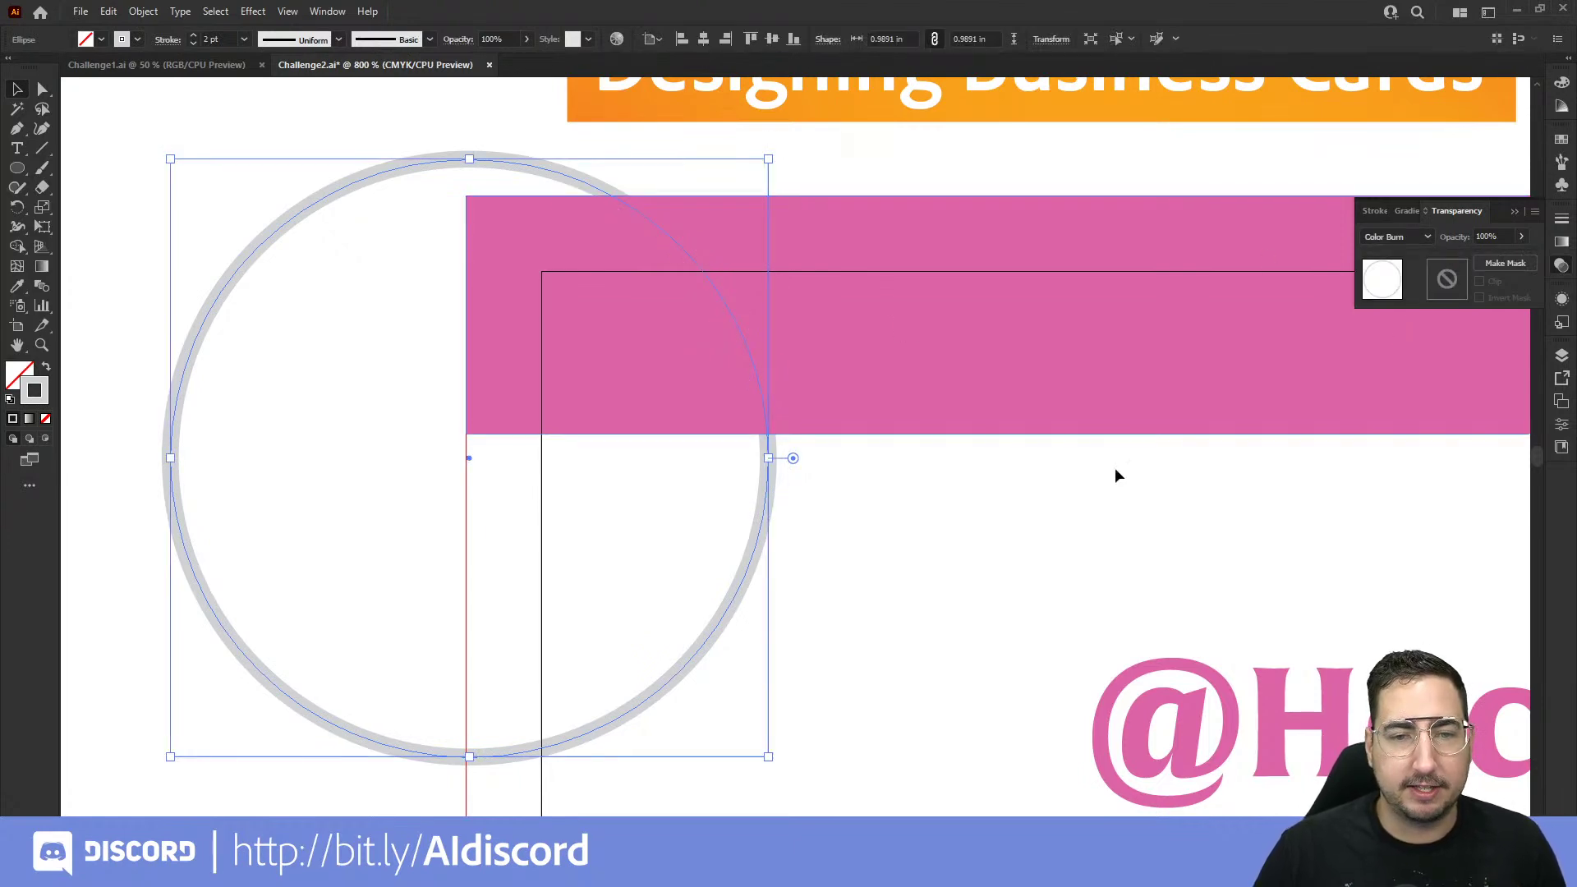
pyautogui.click(1396, 236)
pyautogui.click(1396, 284)
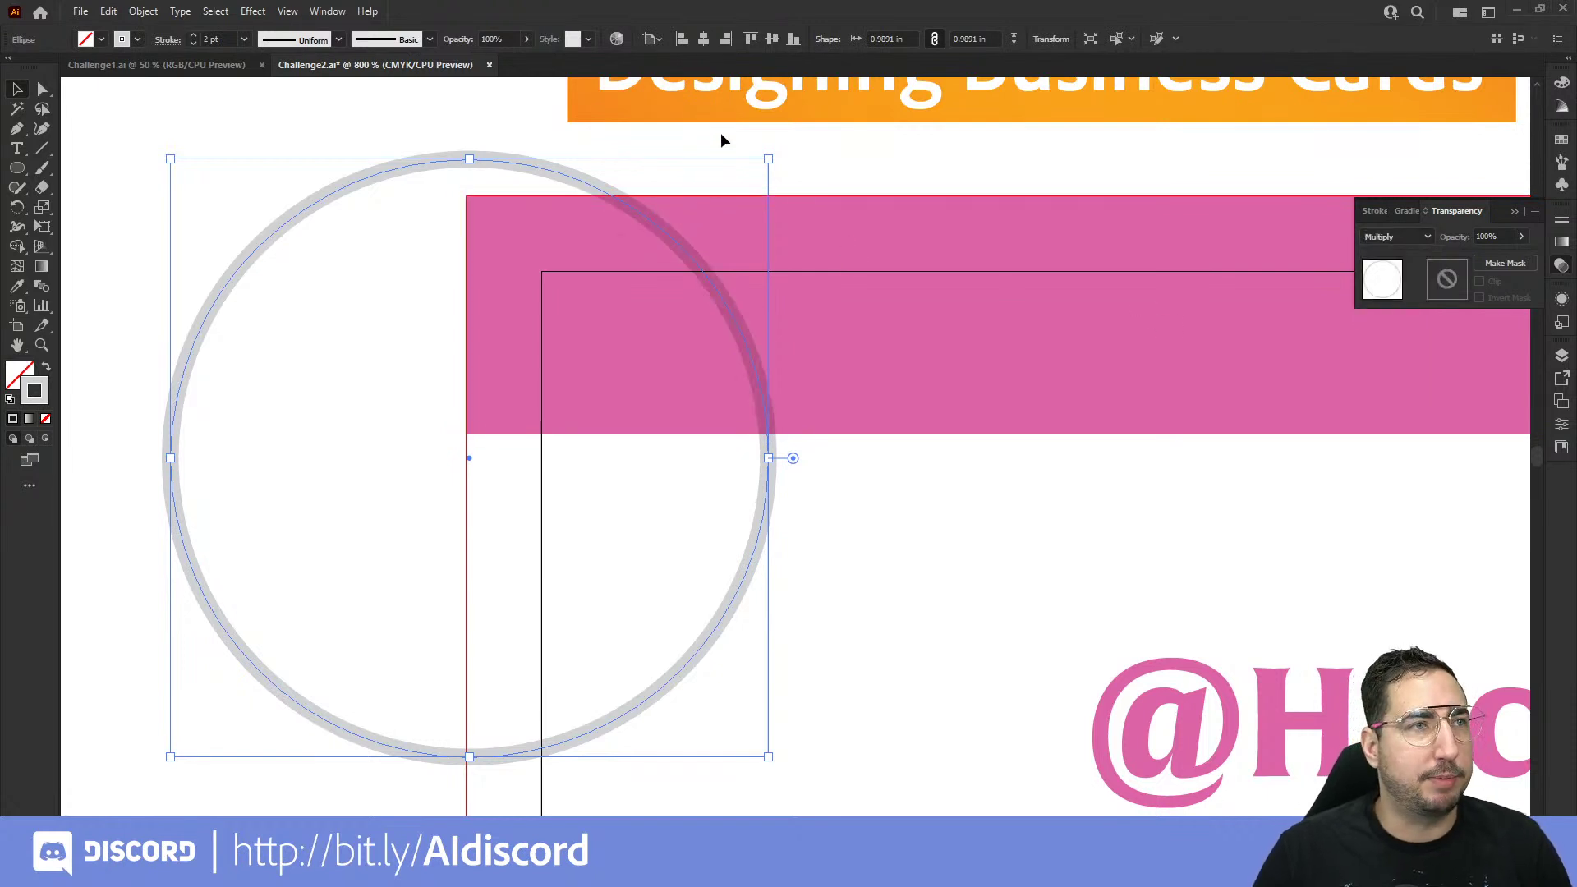
# Step: Alt-drag overlapping copies of the grey circle along the top pink bar
pyautogui.click(854, 176)
pyautogui.press('z')
pyautogui.keyDown('alt'); pyautogui.click(883, 415); pyautogui.keyUp('alt')
pyautogui.moveTo(883, 414); pyautogui.dragTo(710, 476)
pyautogui.press('v')
pyautogui.moveTo(521, 655); pyautogui.dragTo(723, 396)
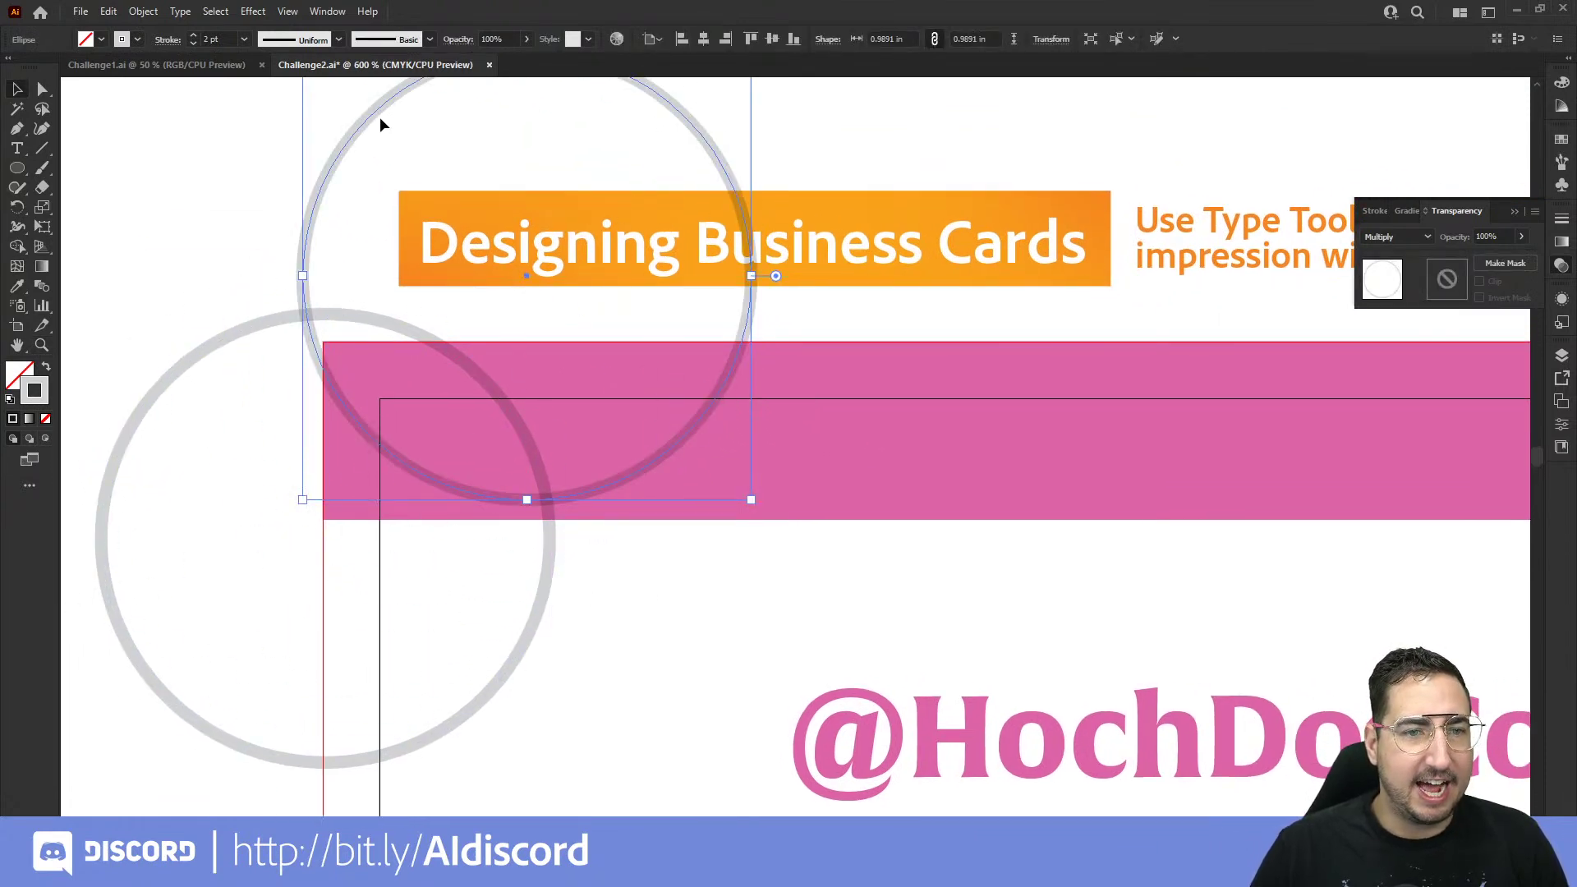
pyautogui.moveTo(380, 118); pyautogui.dragTo(557, 328)
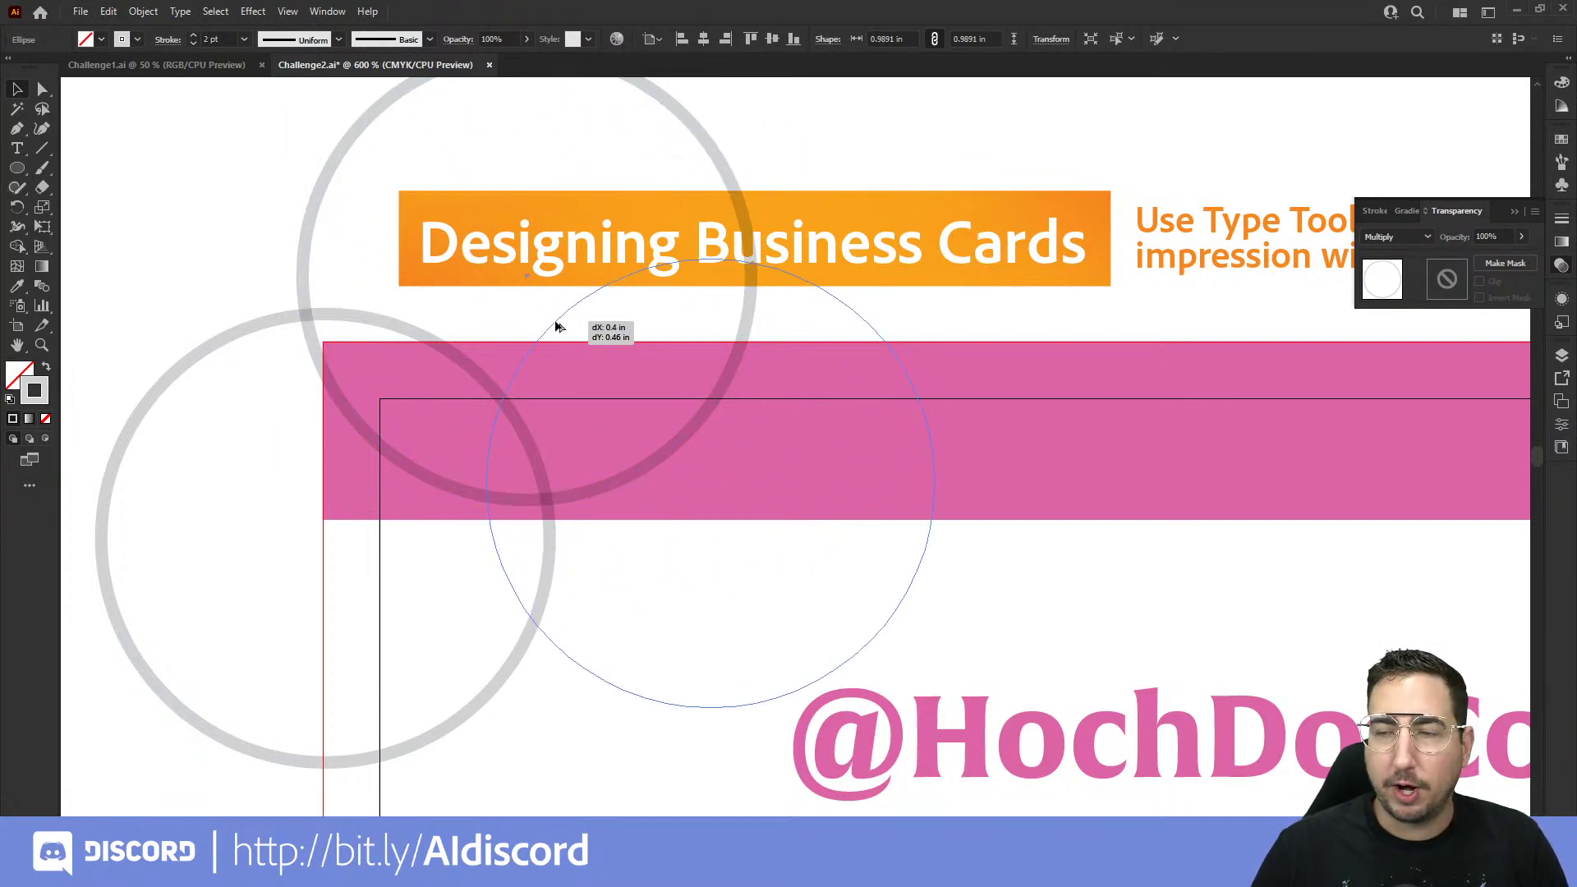
pyautogui.moveTo(556, 327); pyautogui.dragTo(862, 306)
pyautogui.moveTo(1139, 341); pyautogui.dragTo(1068, 316)
pyautogui.moveTo(1055, 408); pyautogui.dragTo(824, 530)
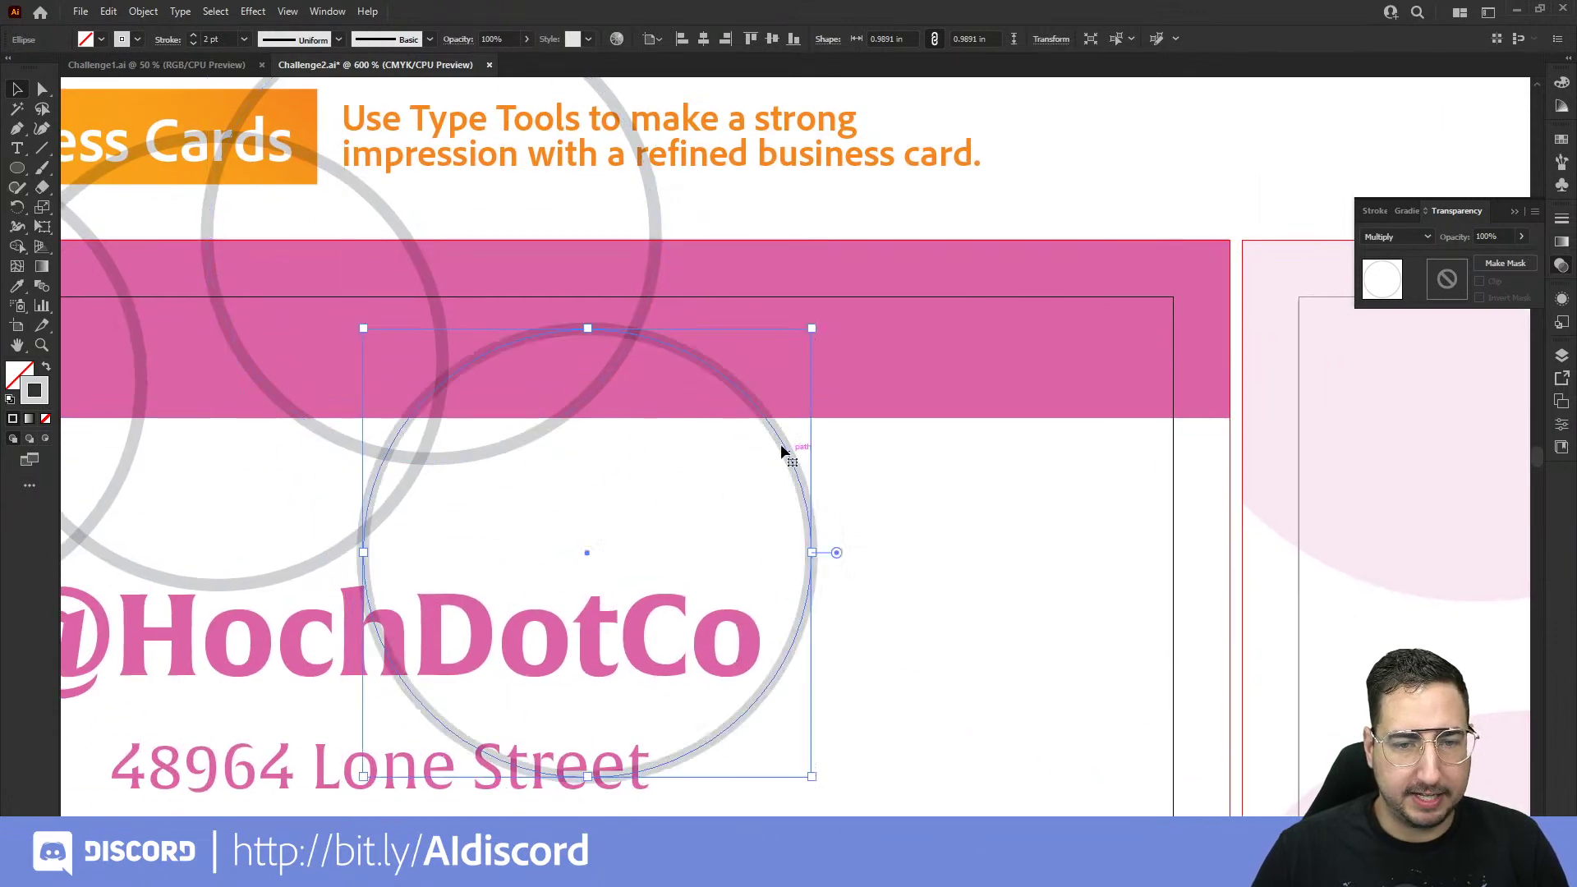
pyautogui.moveTo(790, 460); pyautogui.dragTo(952, 466)
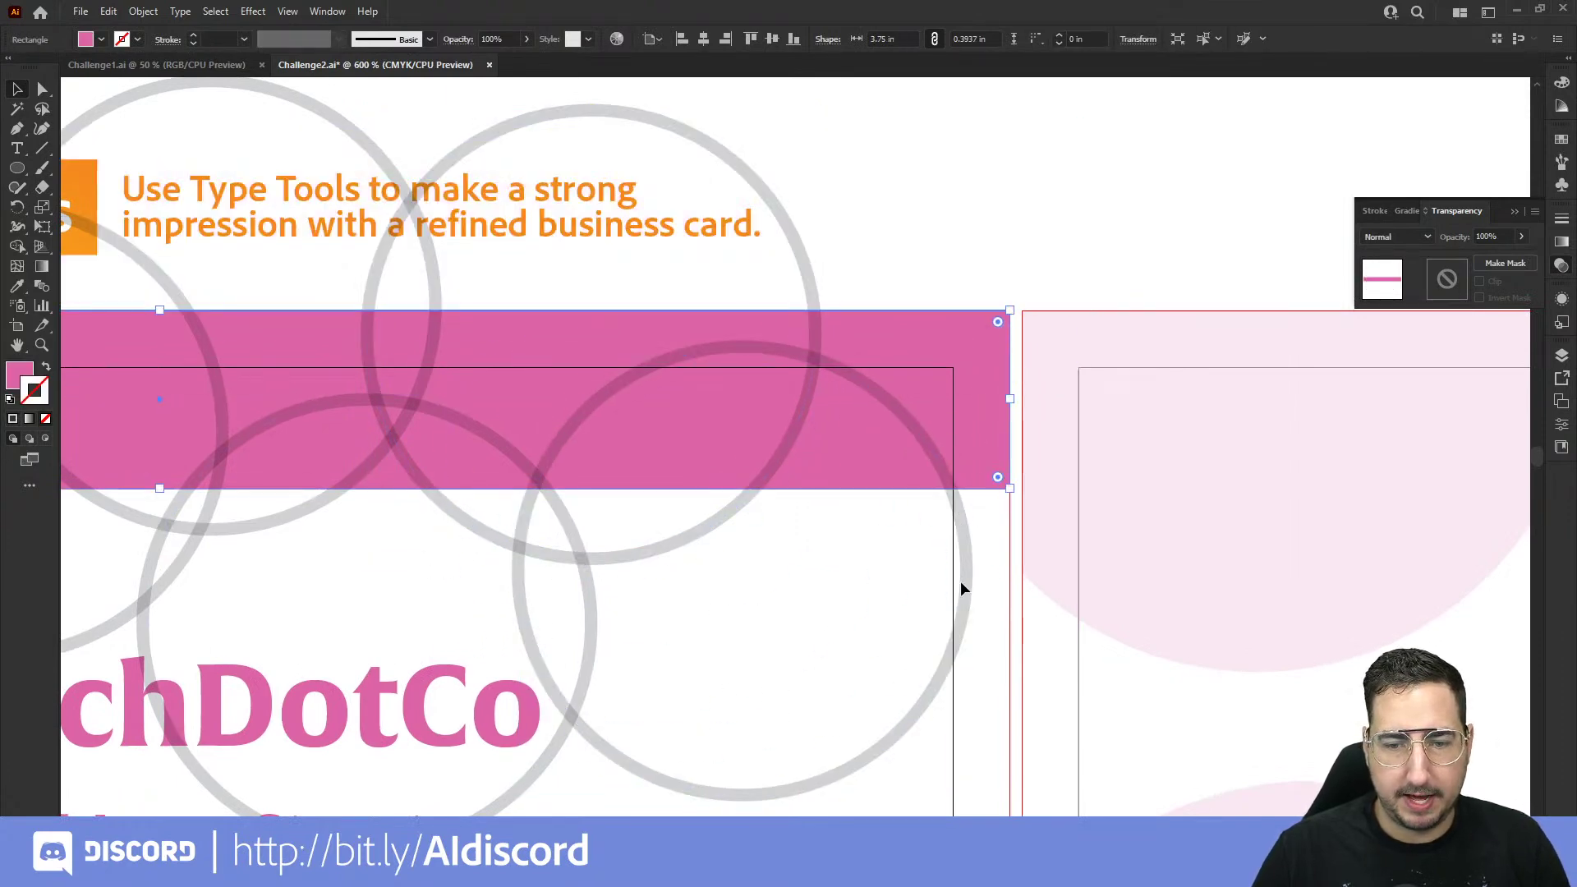
pyautogui.moveTo(964, 590); pyautogui.dragTo(1122, 246)
# Step: Zoom out to the whole front card and duplicate circles along the bottom pink bar
pyautogui.moveTo(804, 584); pyautogui.dragTo(1119, 302)
pyautogui.keyDown('ctrl'); pyautogui.keyDown('alt'); pyautogui.click(788, 570); pyautogui.keyUp('alt'); pyautogui.keyUp('ctrl')
pyautogui.keyDown('ctrl'); pyautogui.keyDown('alt'); pyautogui.click(788, 570); pyautogui.keyUp('alt'); pyautogui.keyUp('ctrl')
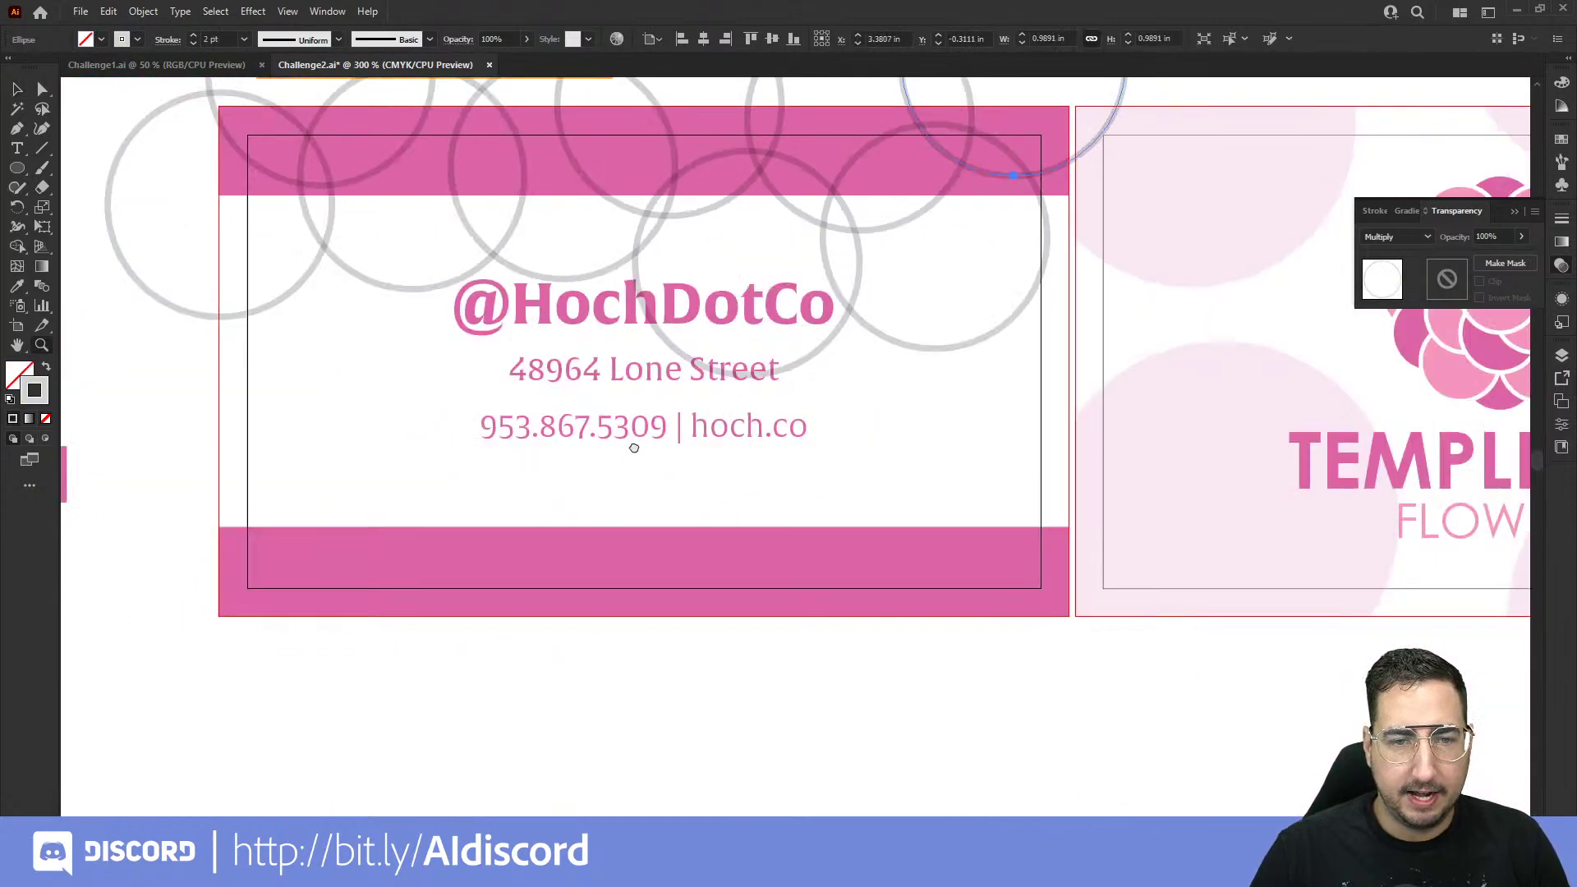
pyautogui.moveTo(633, 444); pyautogui.dragTo(732, 394)
pyautogui.moveTo(496, 239); pyautogui.dragTo(391, 514)
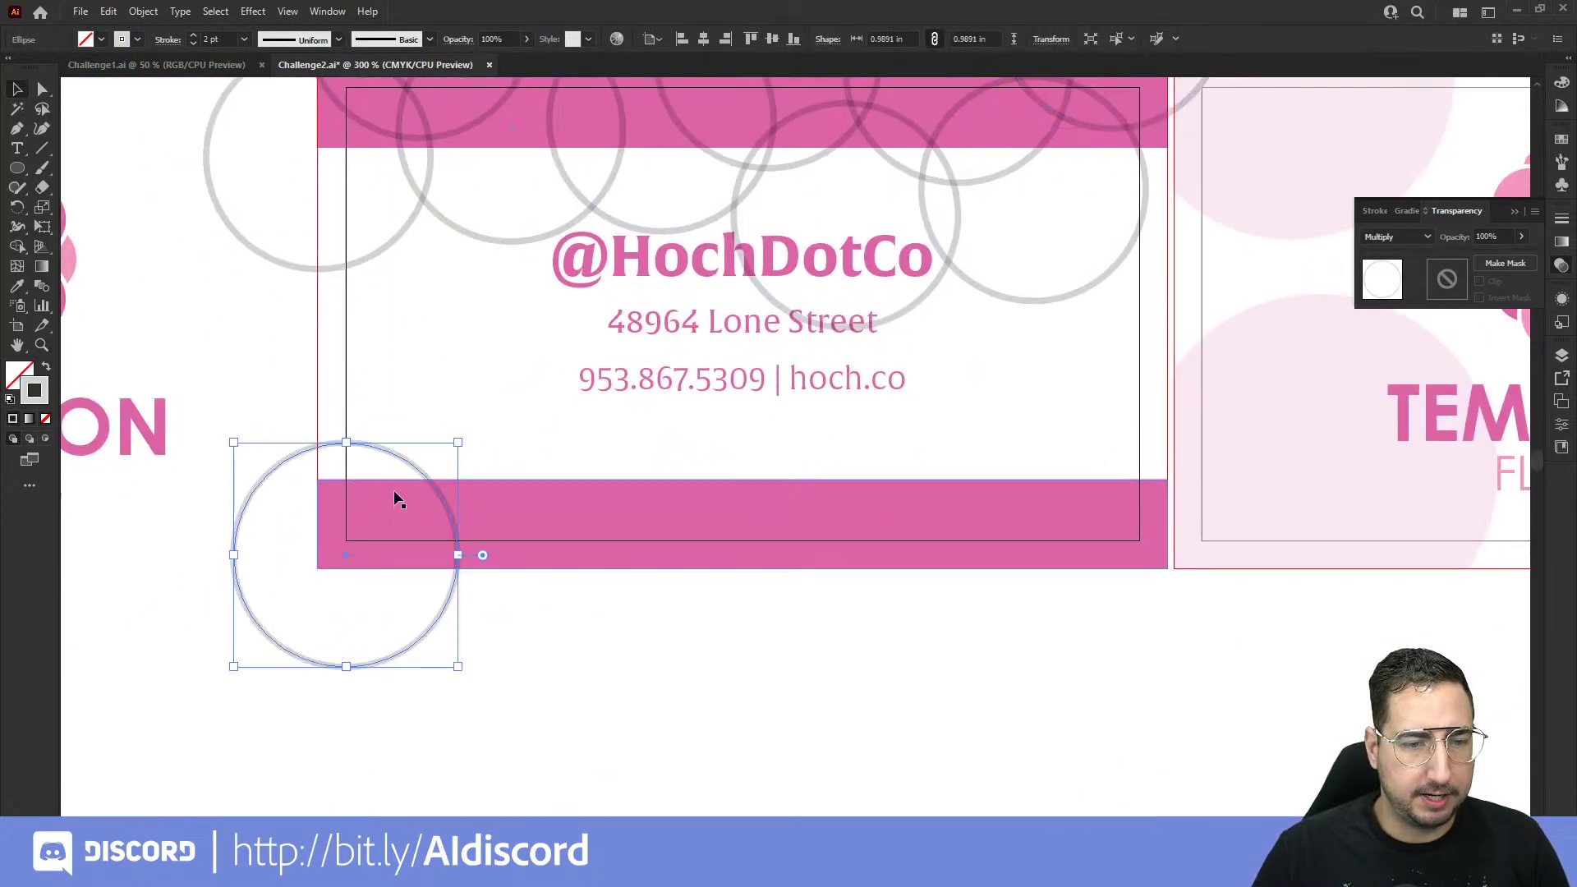
pyautogui.moveTo(401, 458); pyautogui.dragTo(1239, 377)
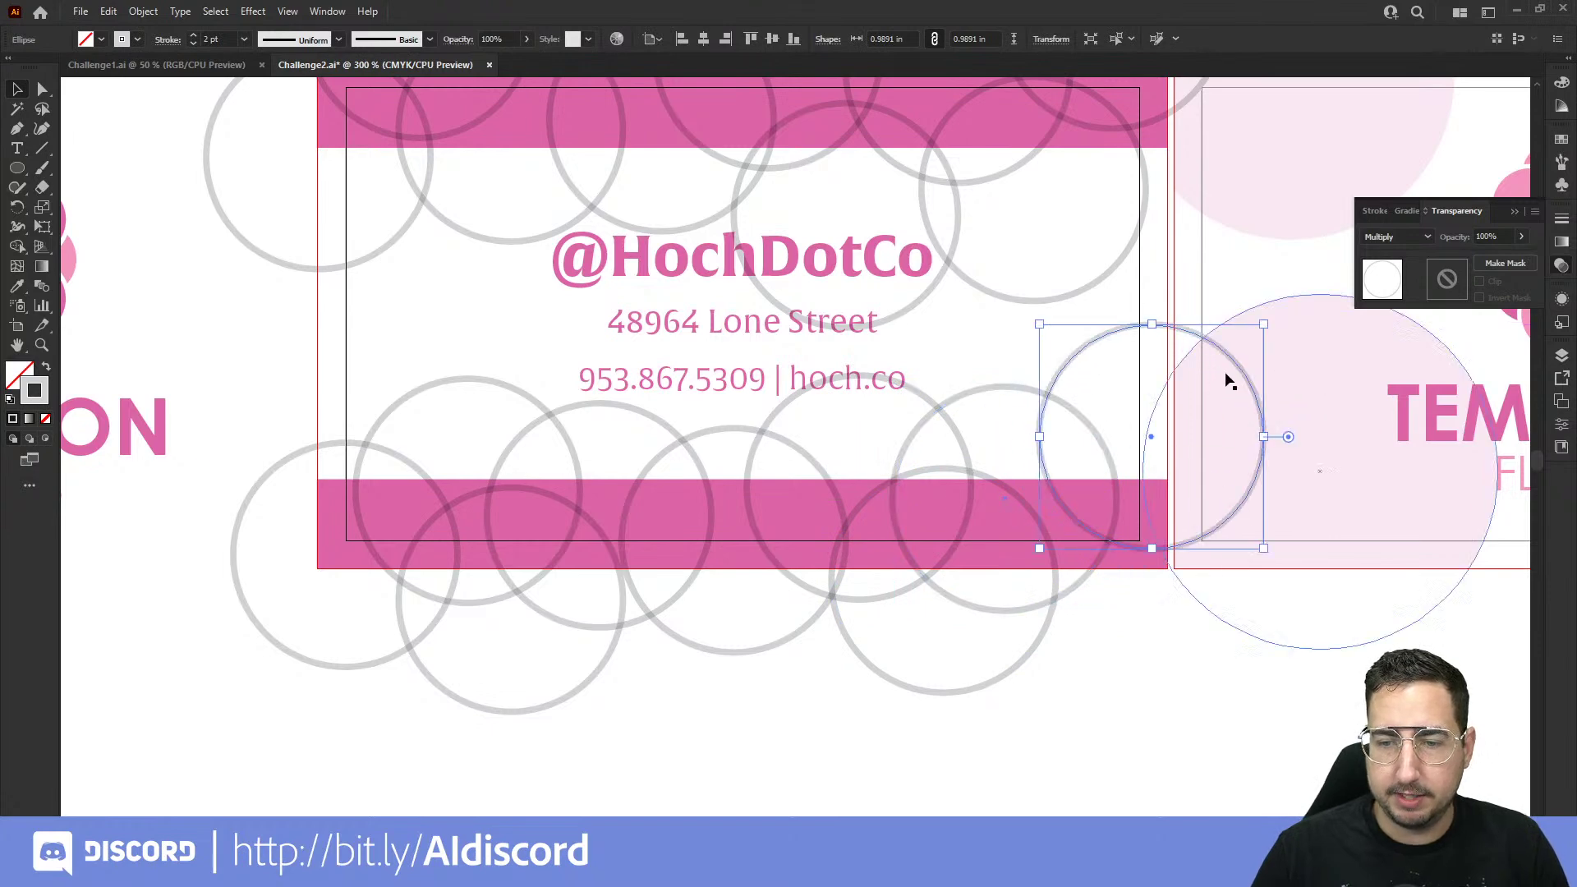
pyautogui.scroll(2, 876, 440)
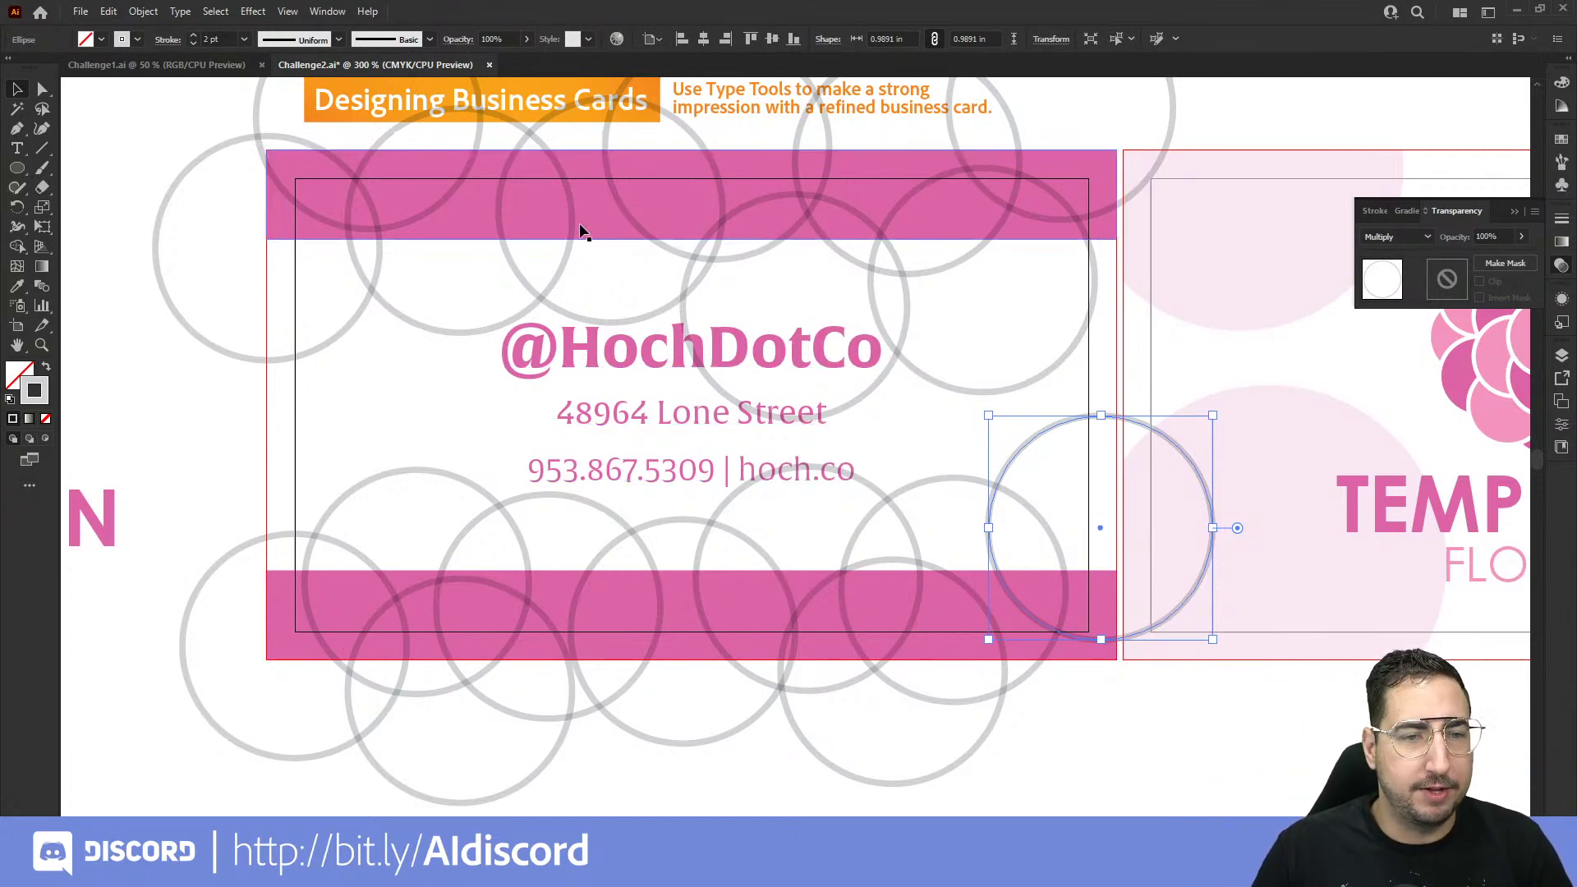
pyautogui.click(423, 331)
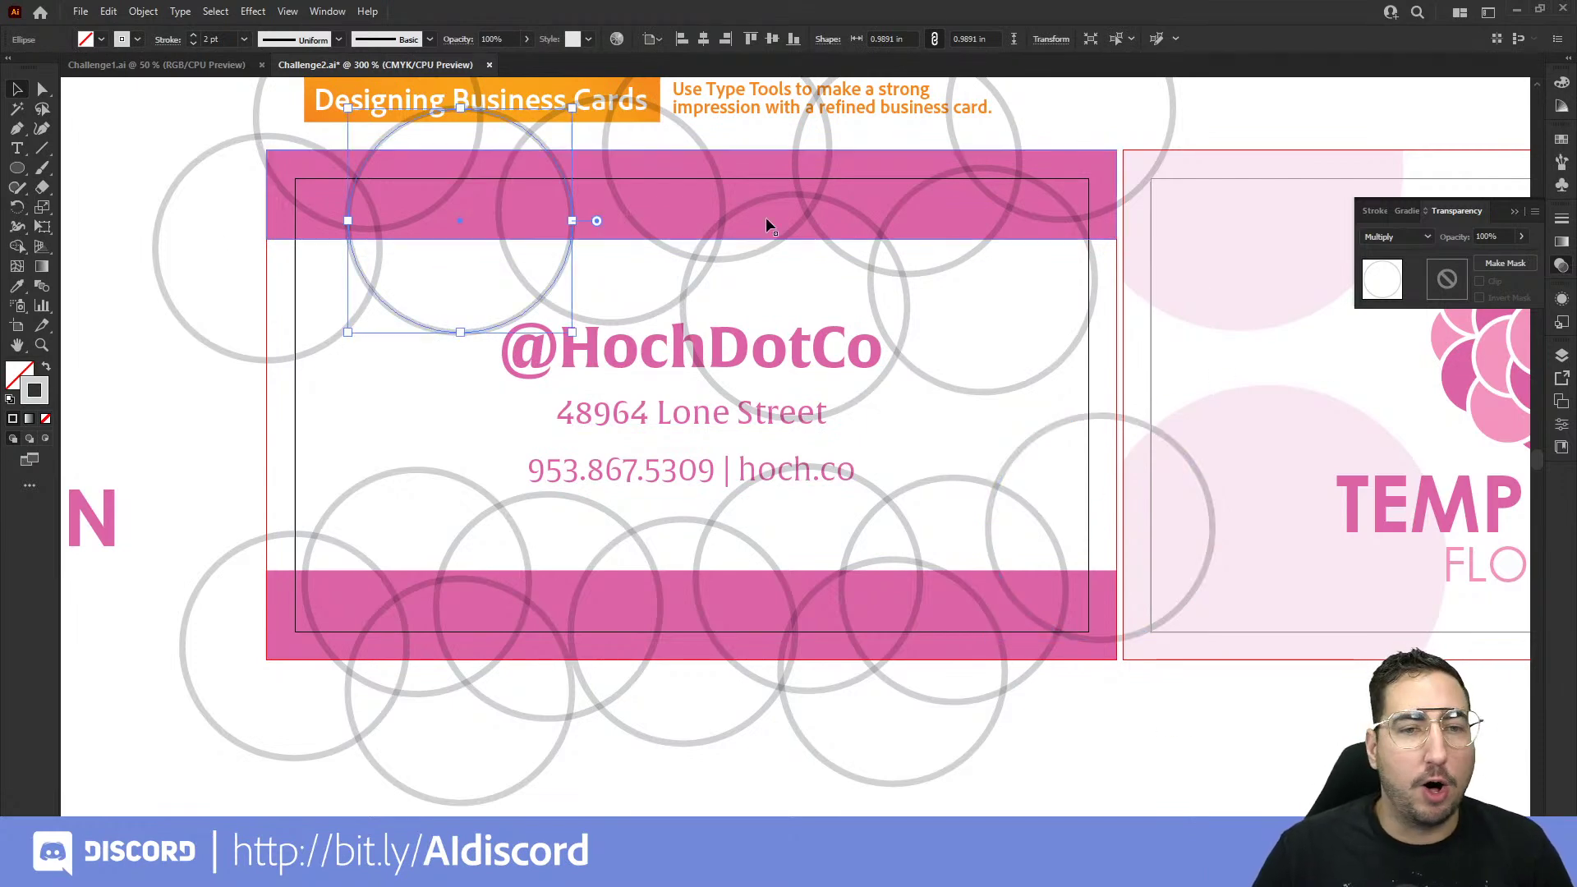
# Step: Select all circles via Select > Same > Stroke Color and group them together
pyautogui.click(216, 12)
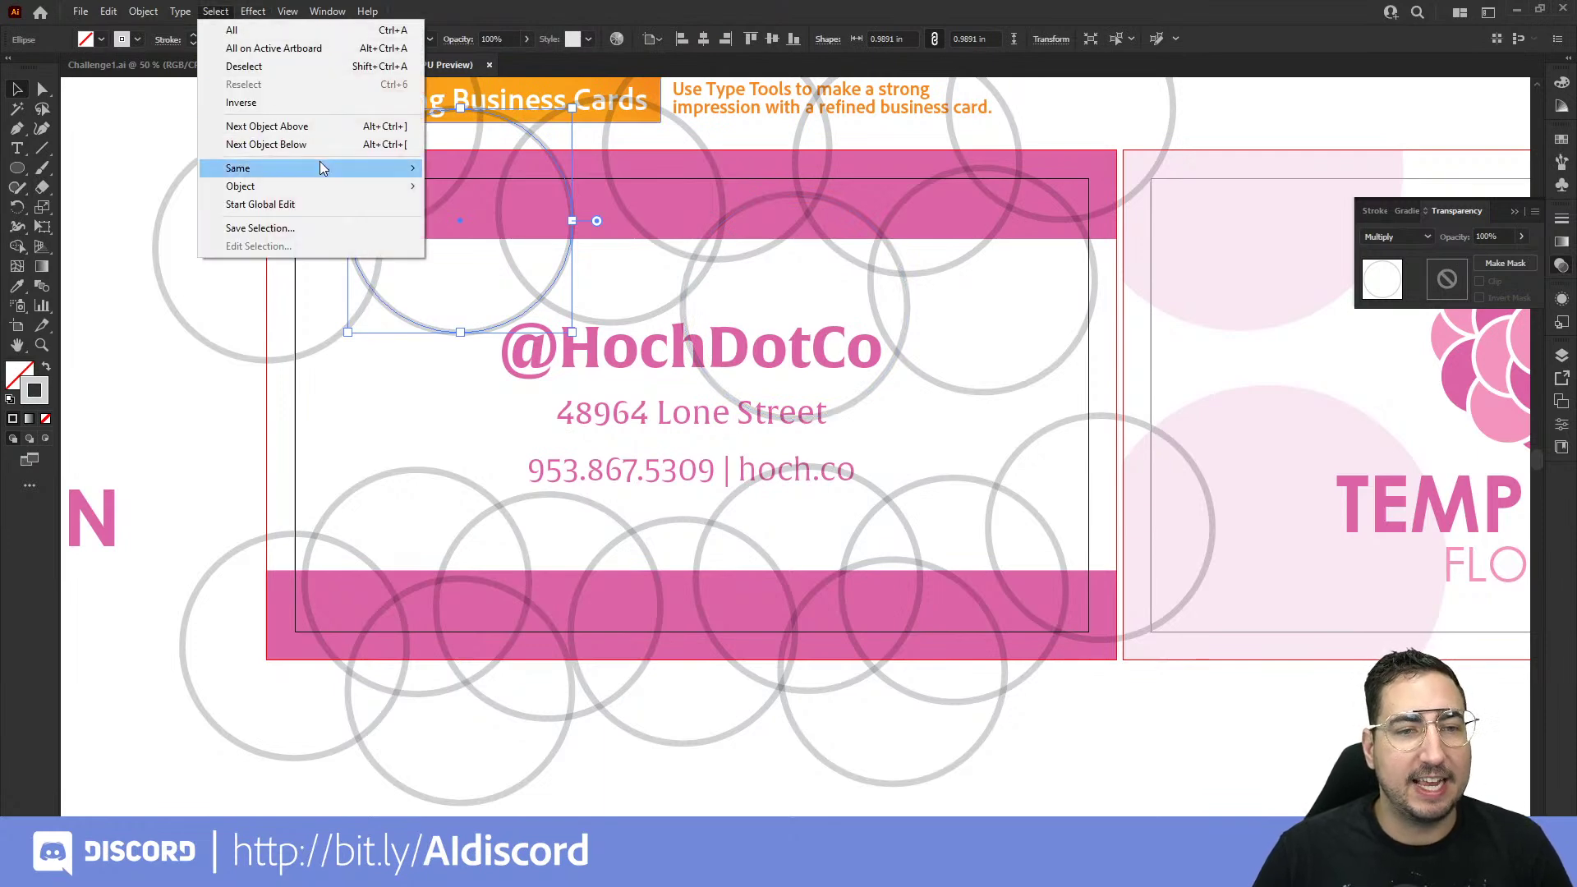
pyautogui.moveTo(319, 164)
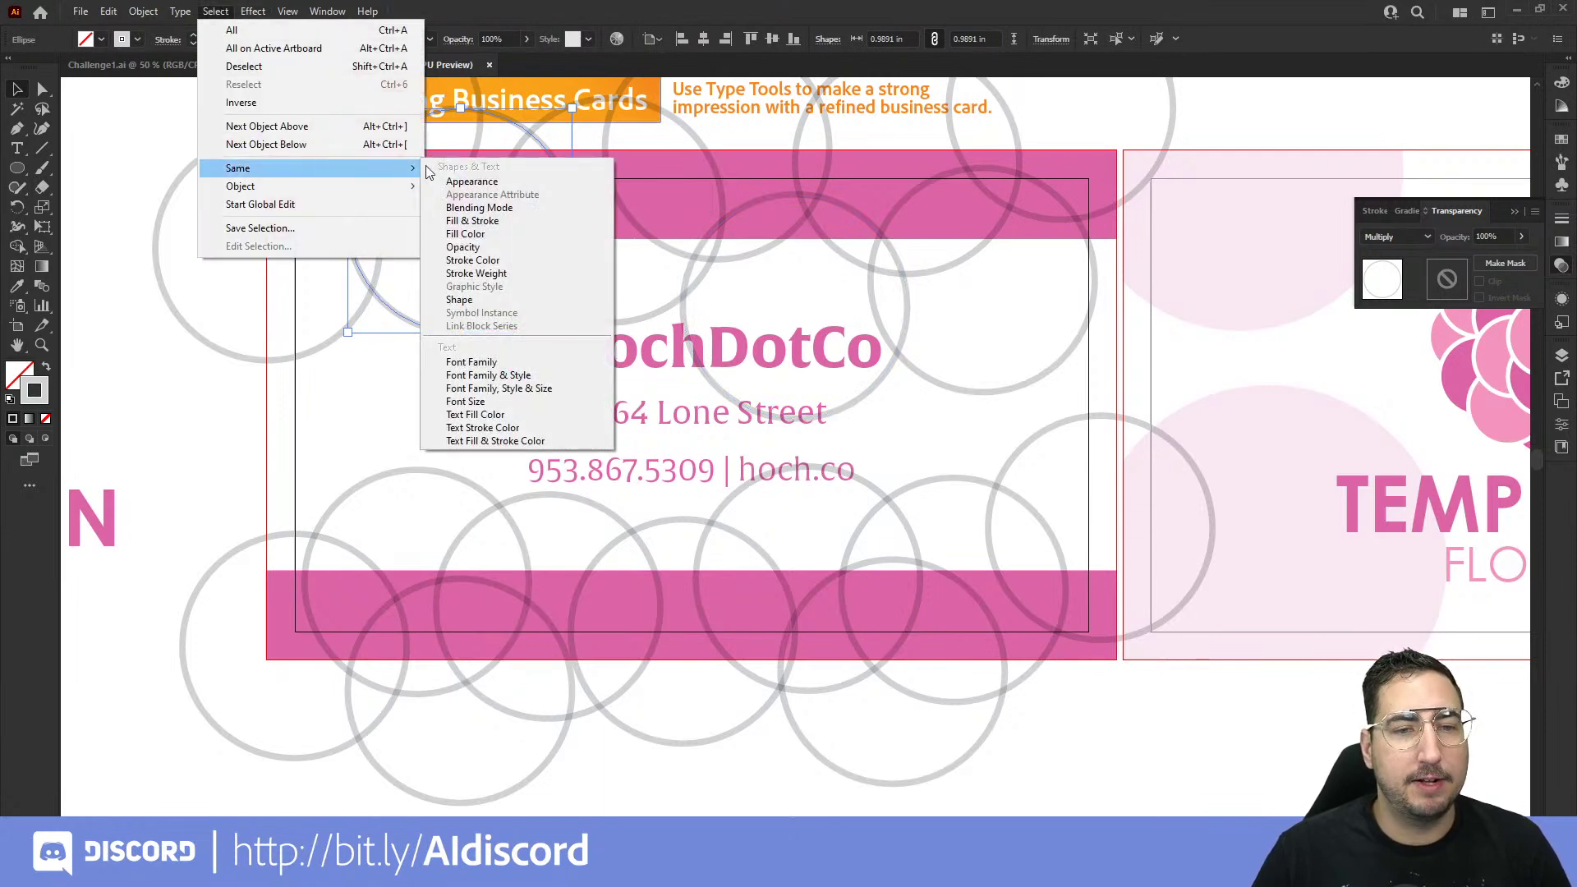
pyautogui.click(493, 261)
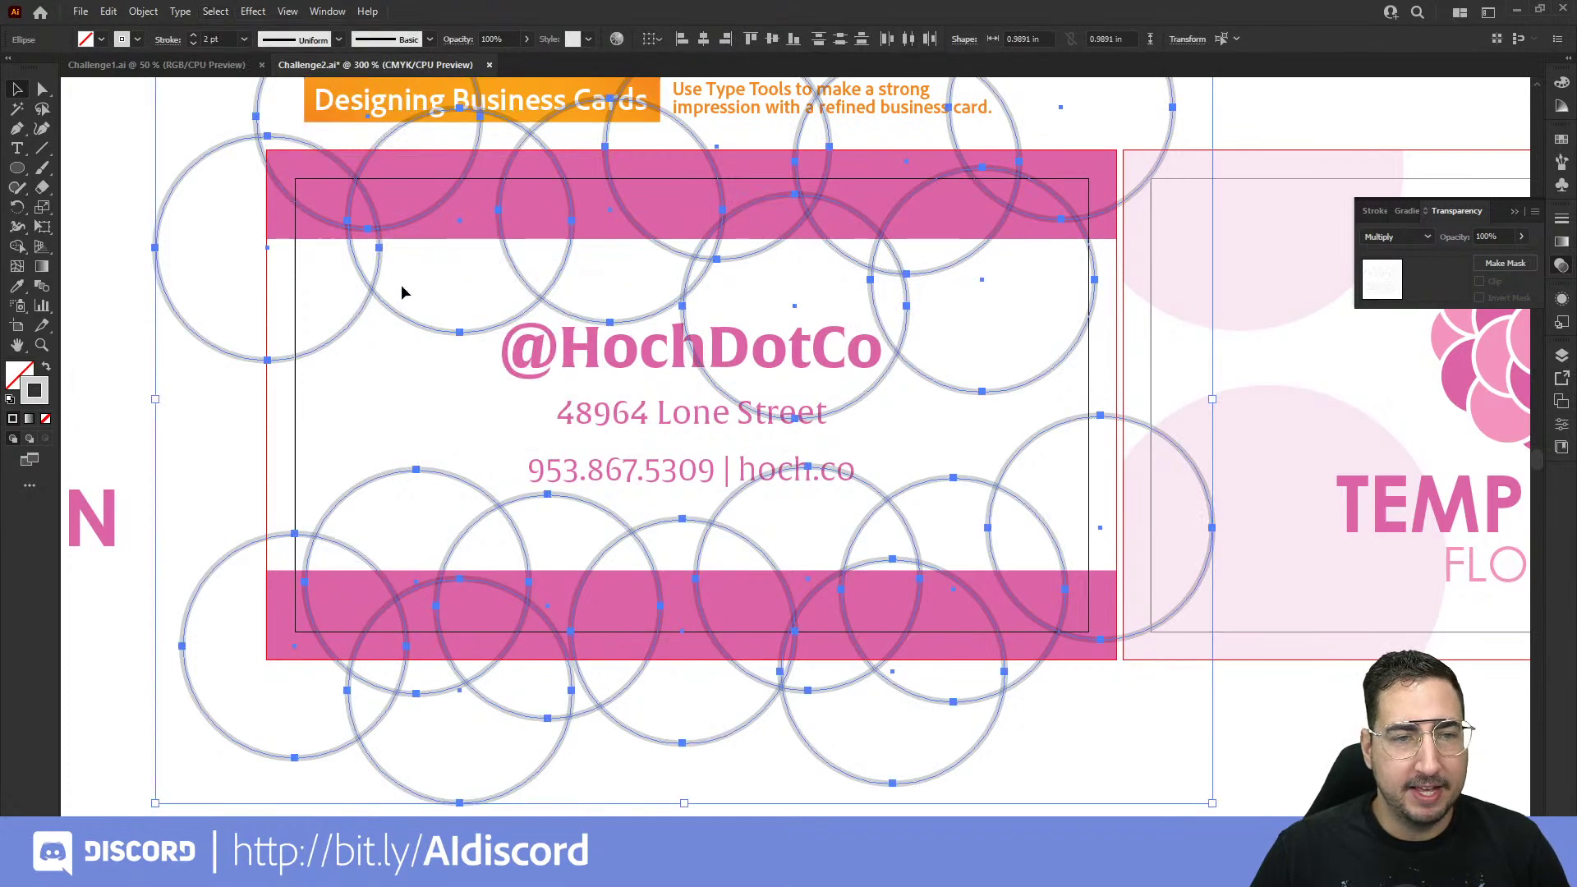
pyautogui.moveTo(403, 274); pyautogui.dragTo(387, 408)
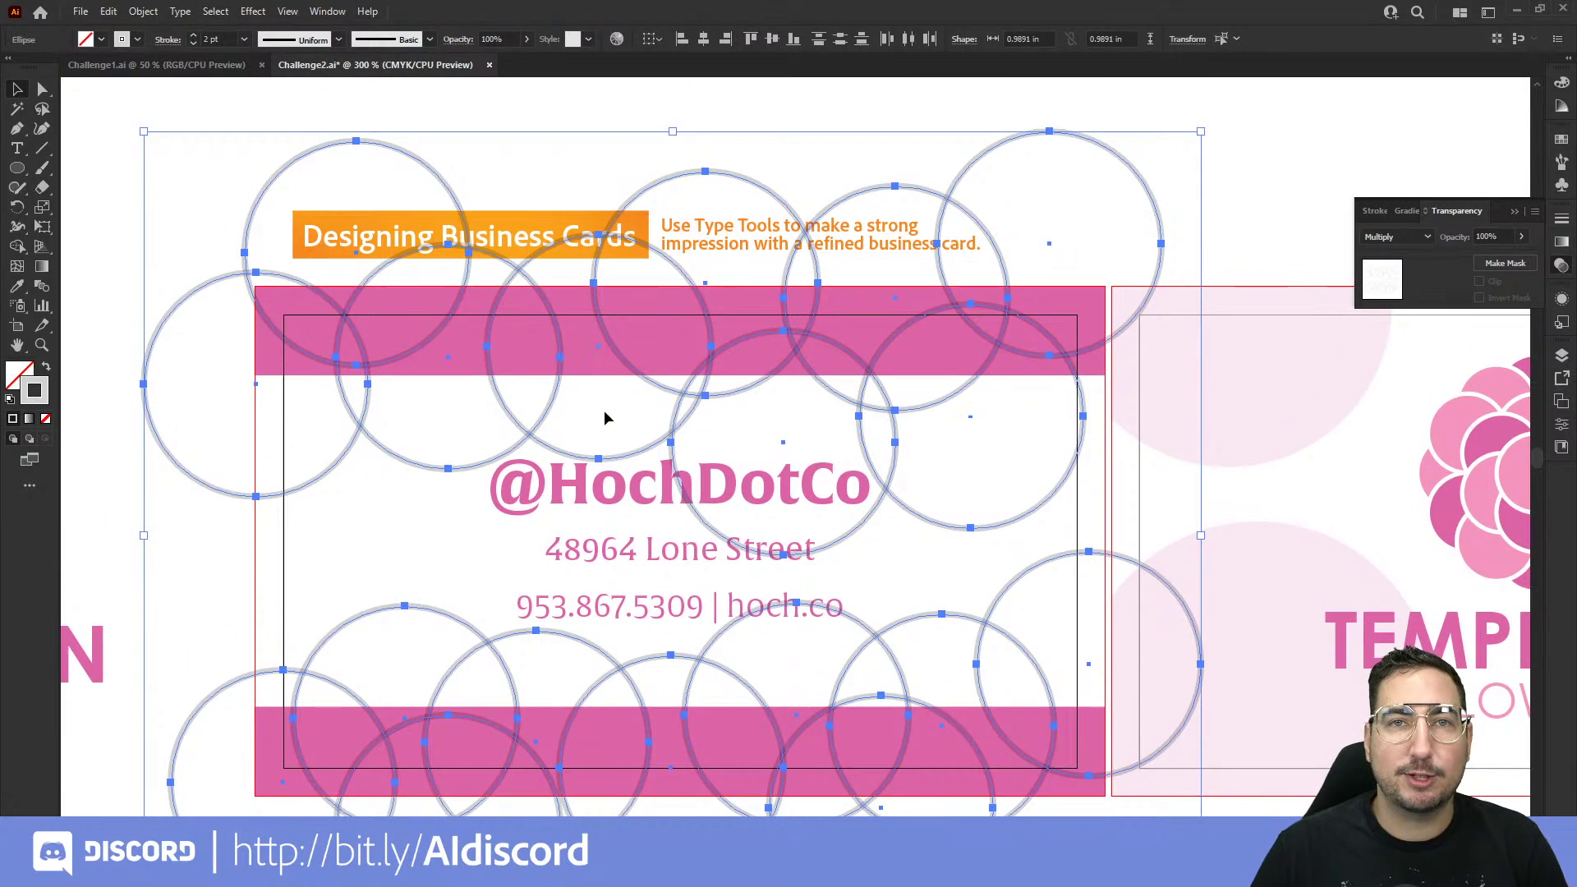
pyautogui.moveTo(598, 391); pyautogui.dragTo(658, 297)
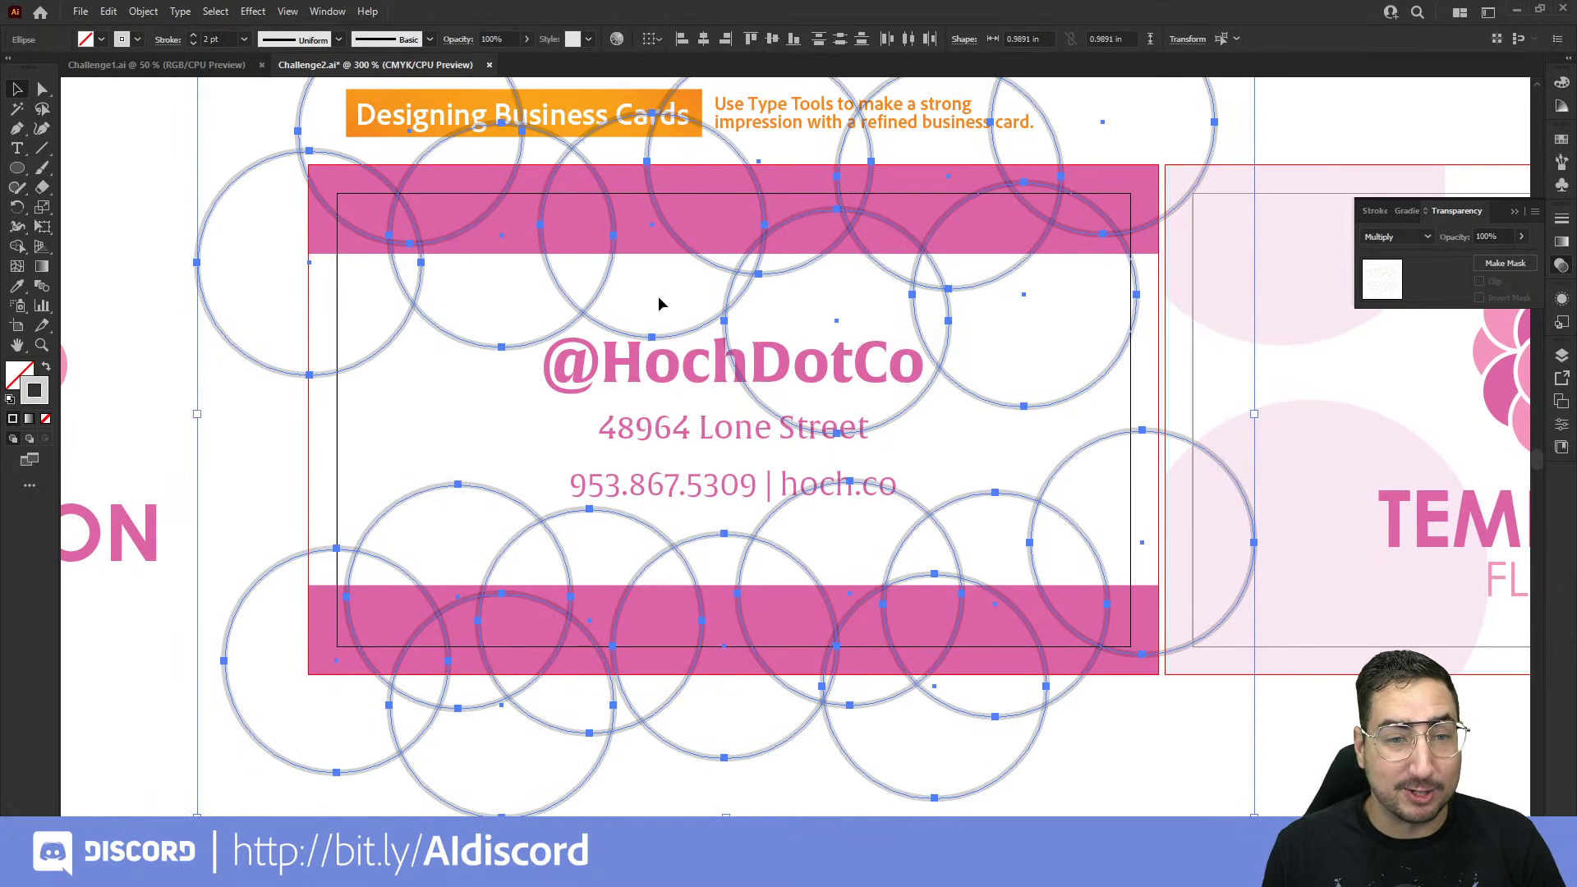
pyautogui.rightClick(689, 245)
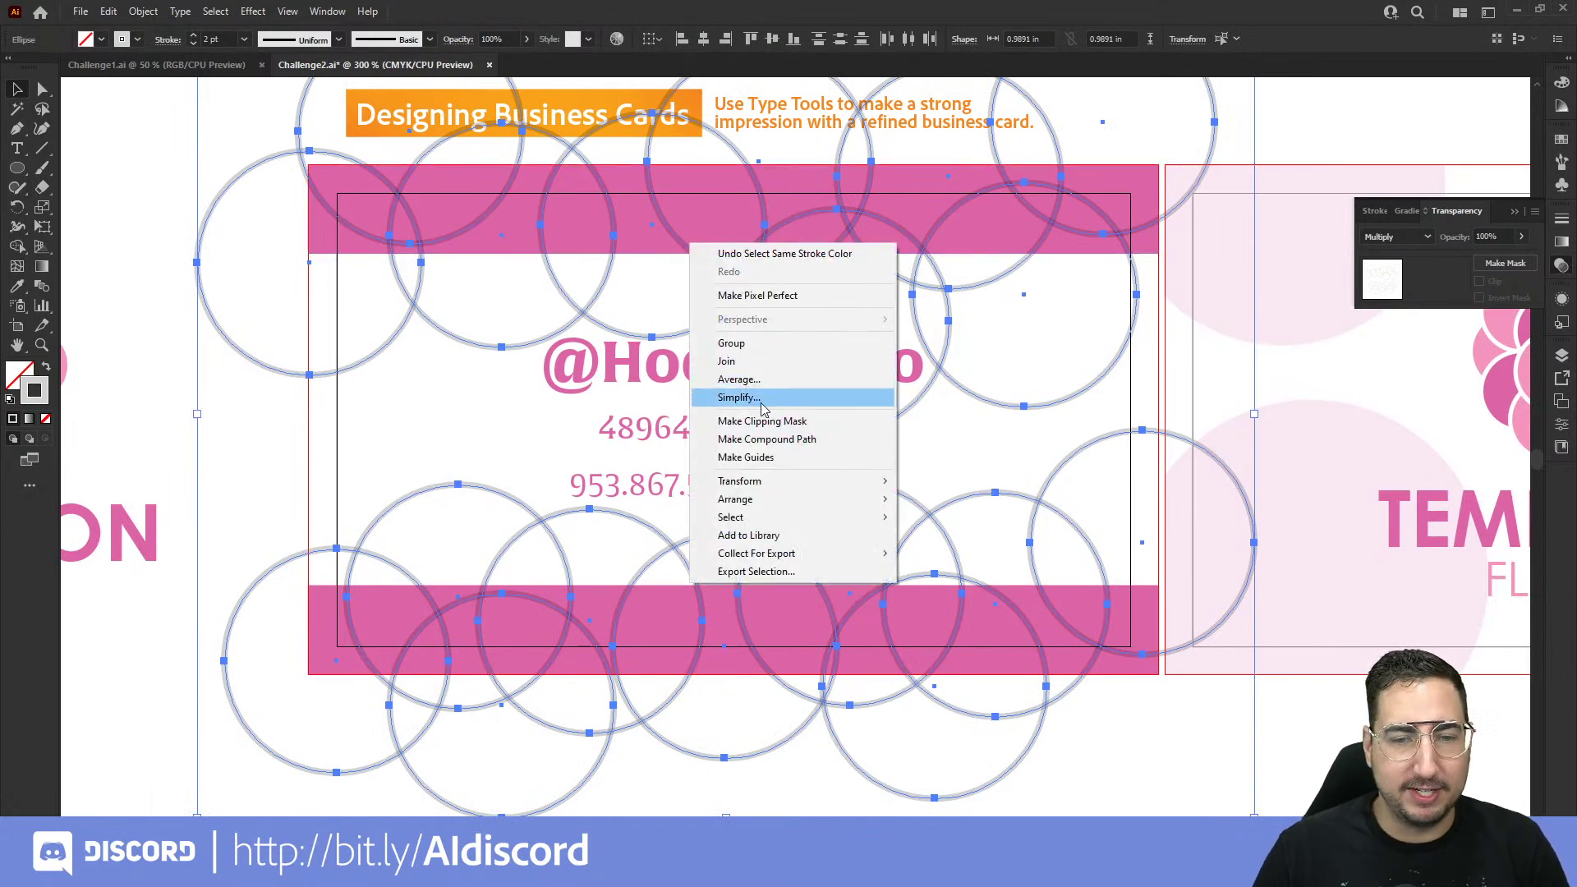
pyautogui.click(732, 343)
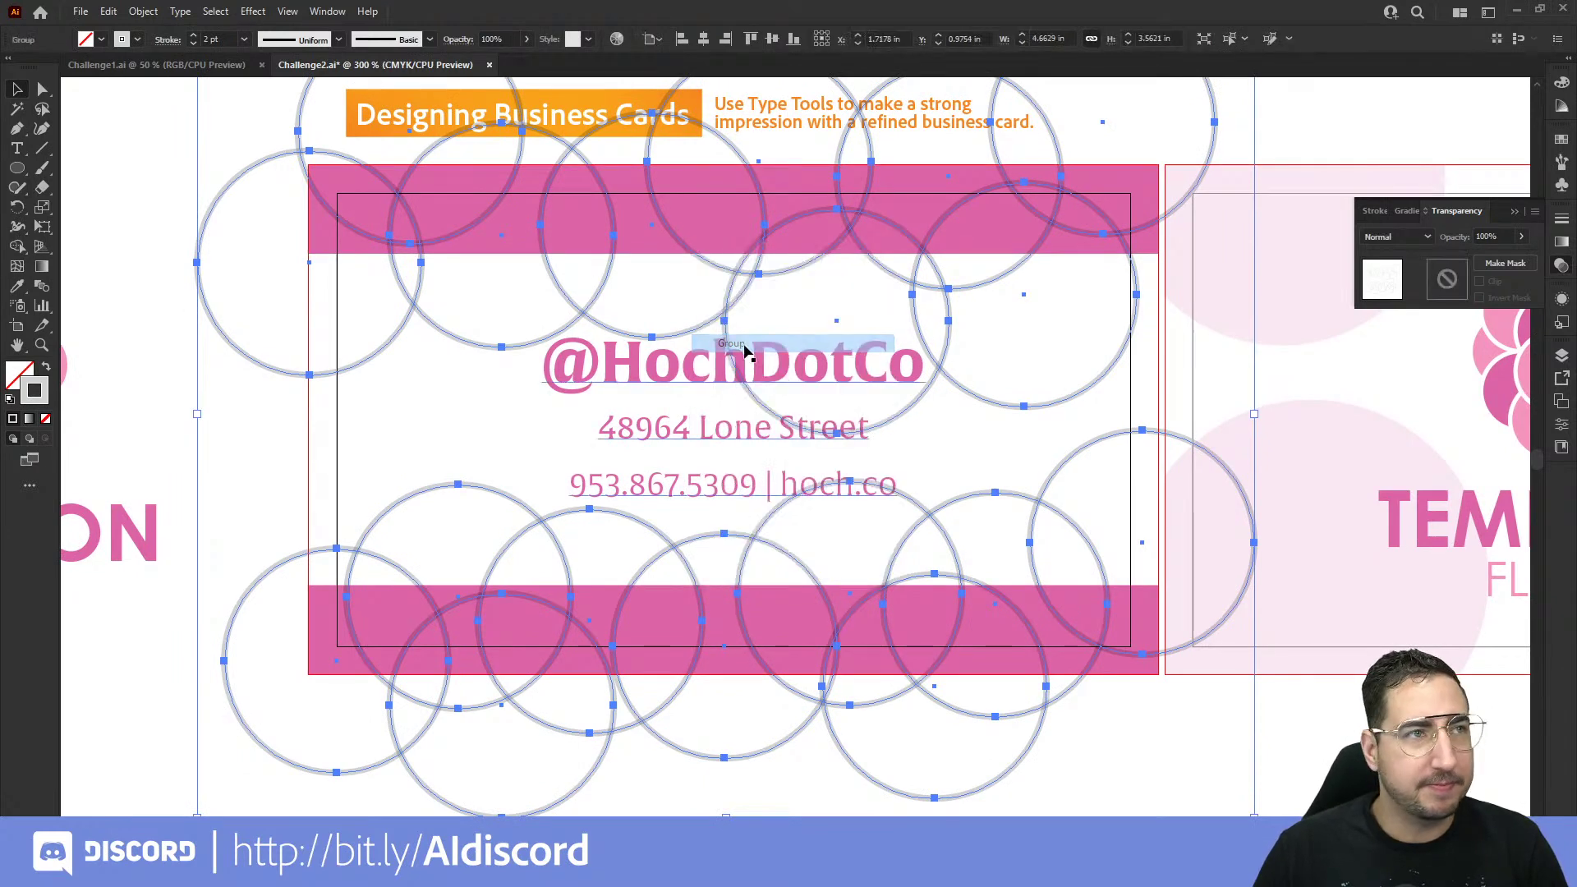
pyautogui.click(460, 408)
pyautogui.click(503, 228)
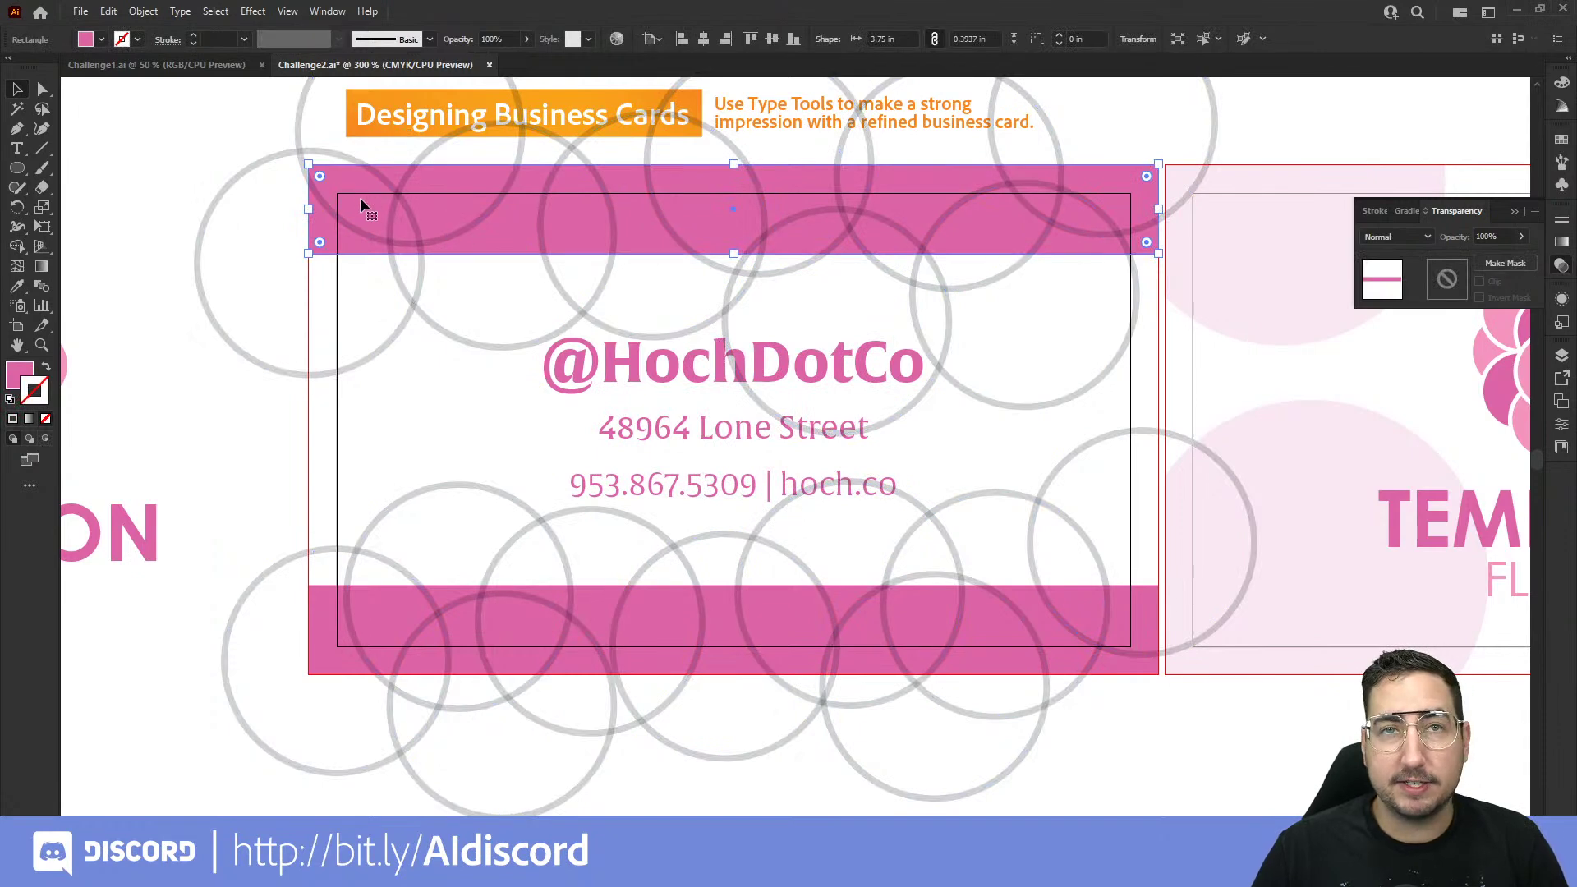
# Step: Copy both pink bars, paste them in front, and combine the copies into one compound path
pyautogui.keyDown('shift'); pyautogui.click(381, 603); pyautogui.keyUp('shift')
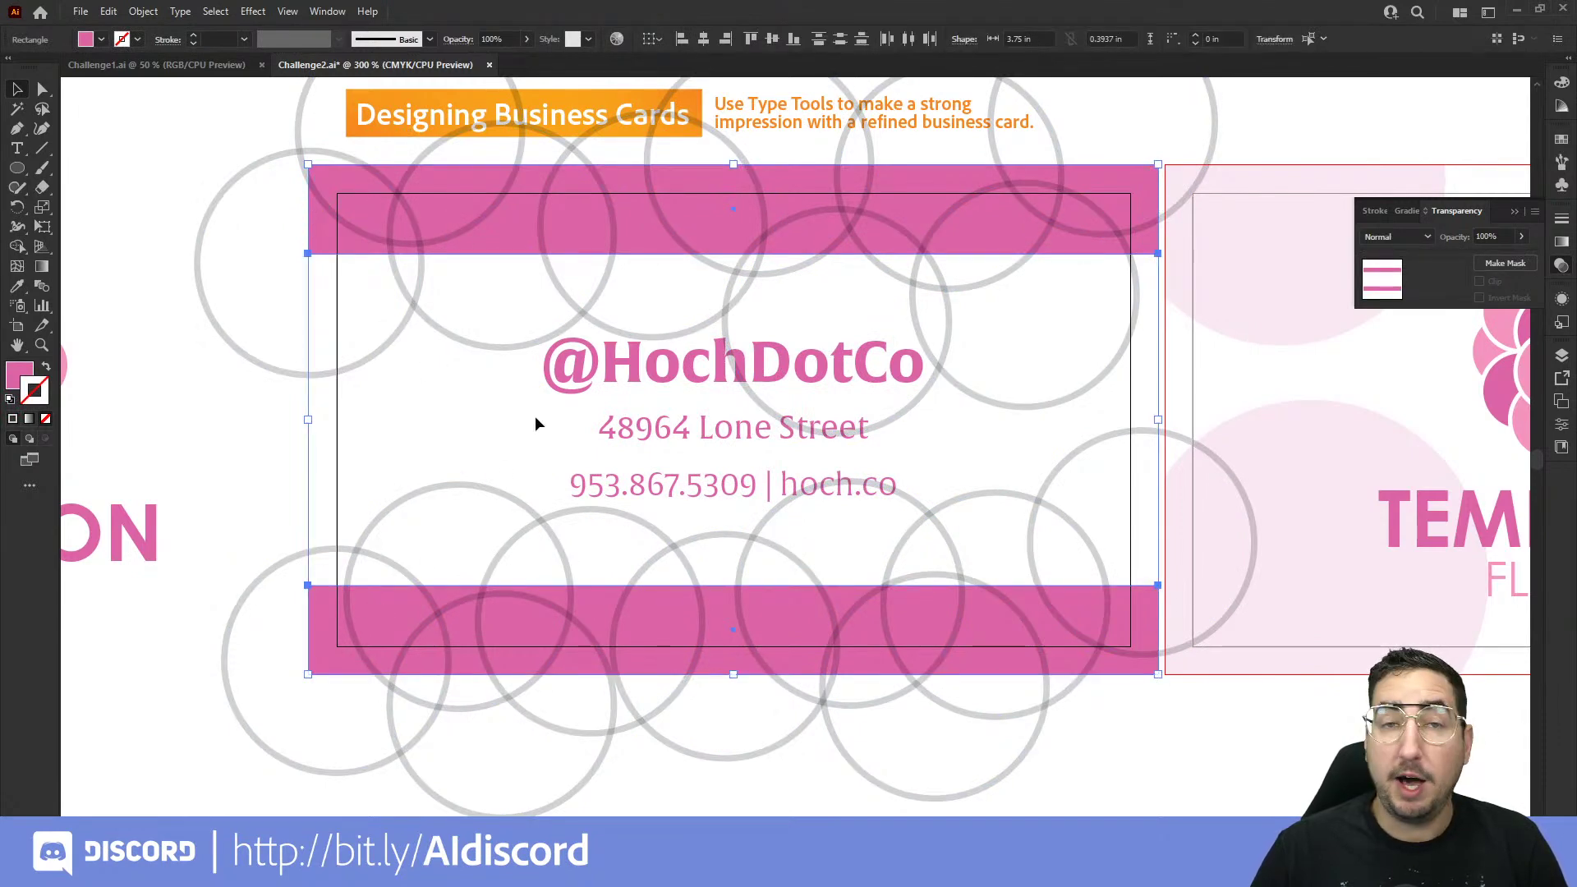
pyautogui.click(108, 11)
pyautogui.click(136, 92)
pyautogui.click(109, 12)
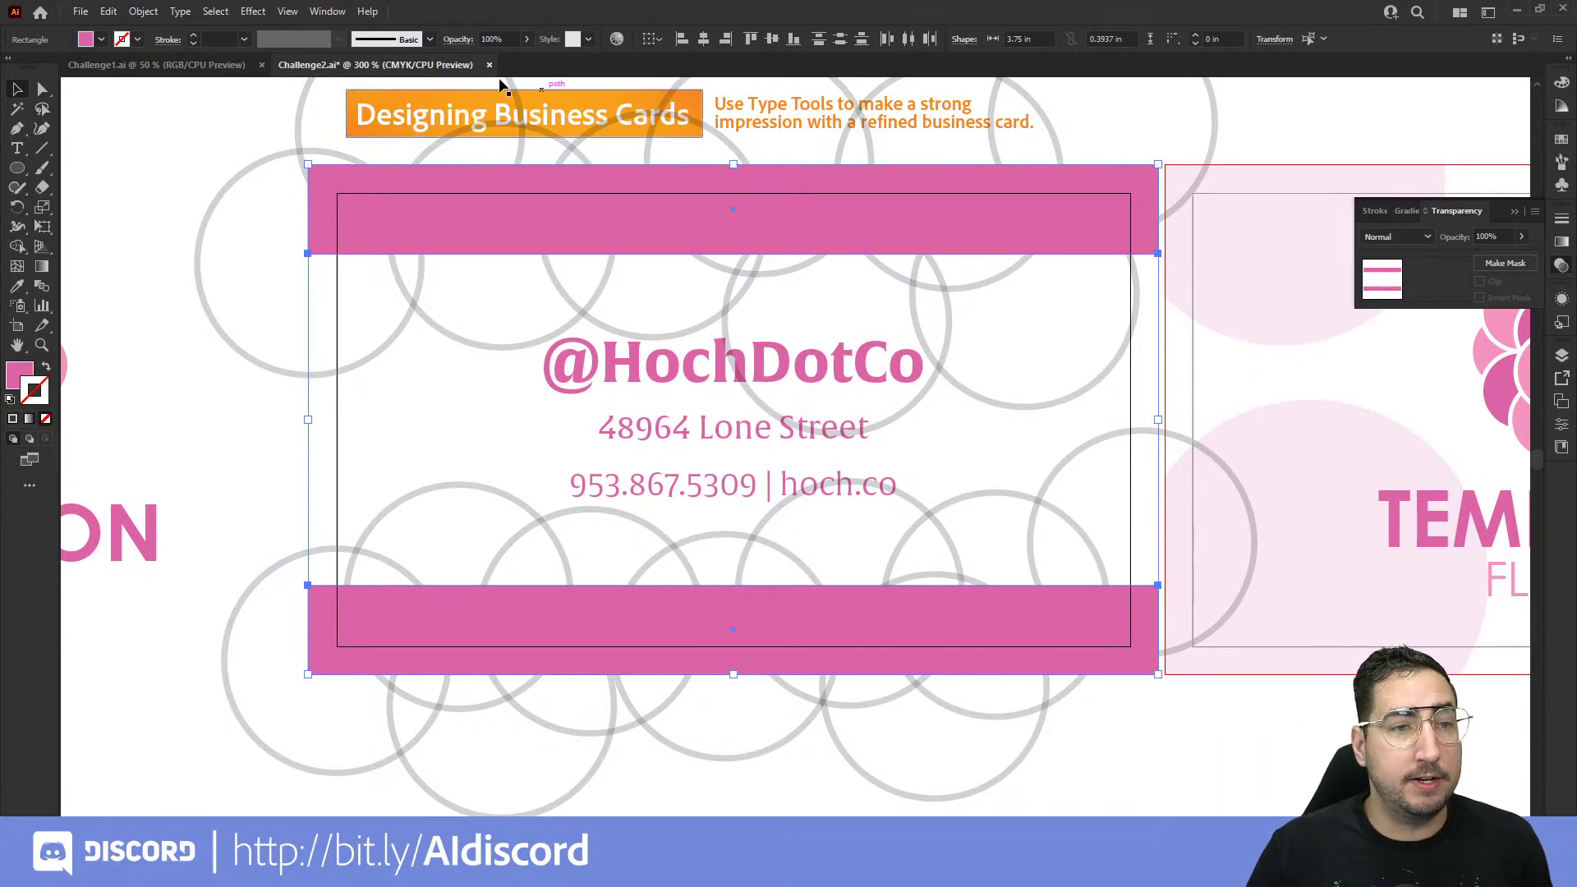
pyautogui.click(143, 11)
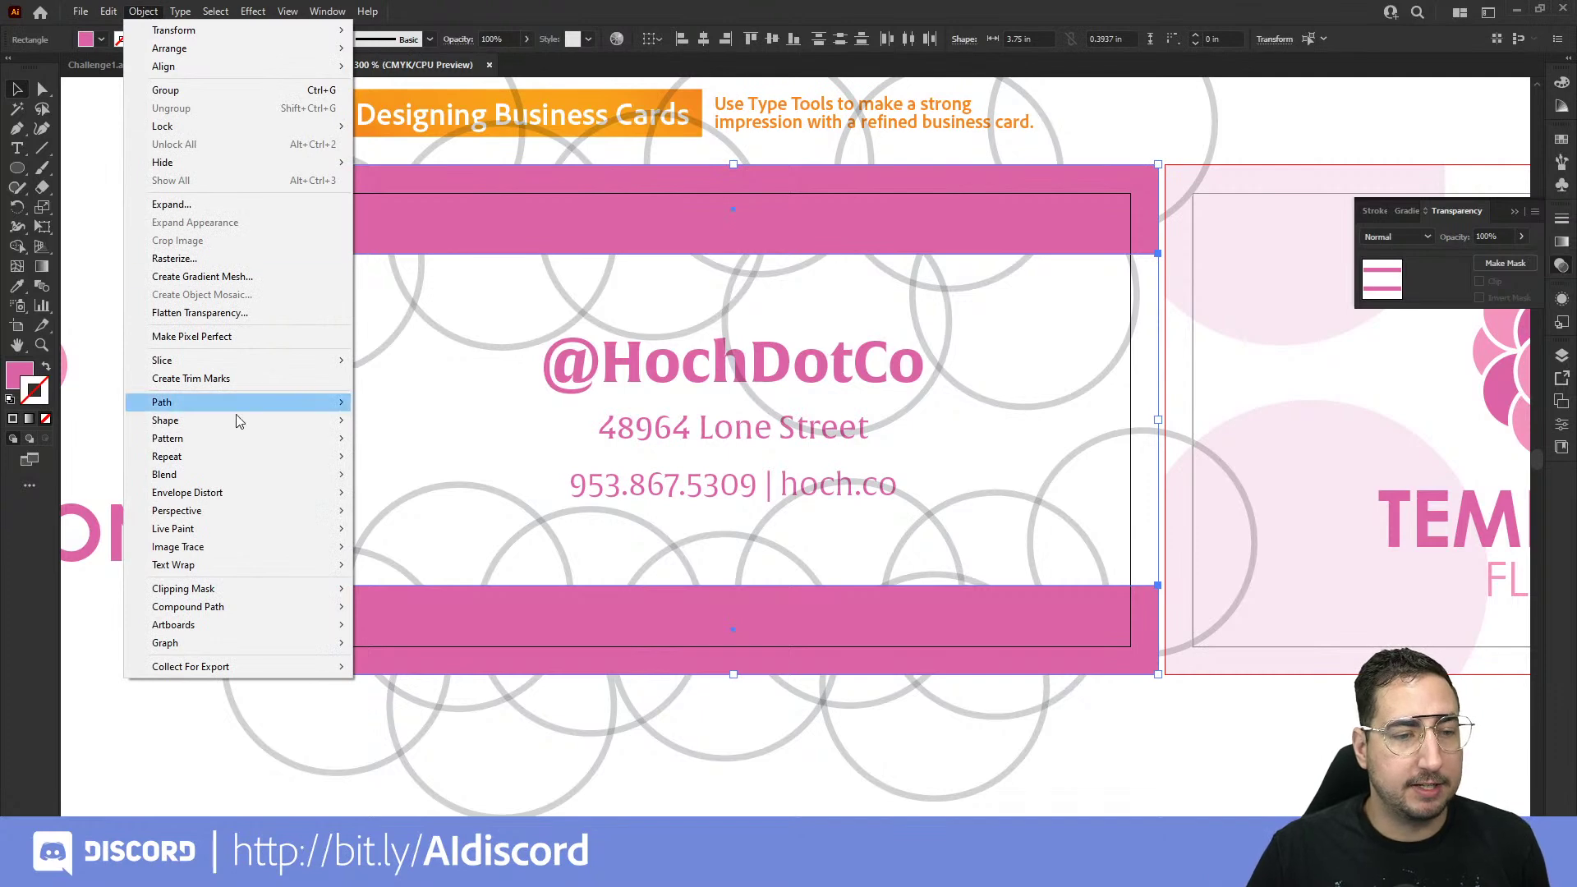
pyautogui.moveTo(243, 606)
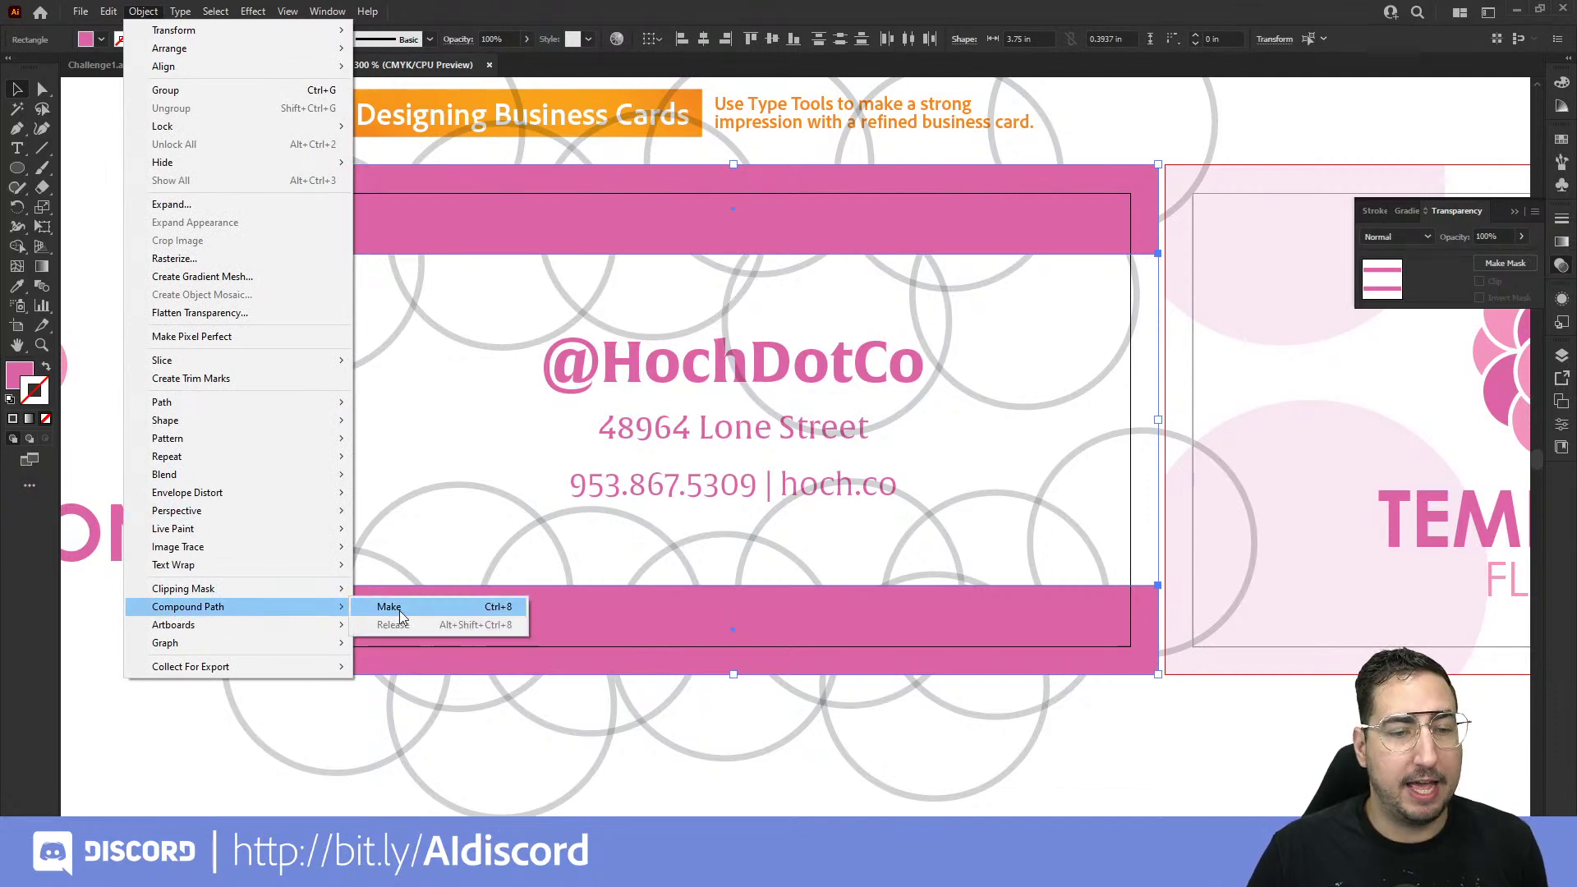
pyautogui.click(399, 609)
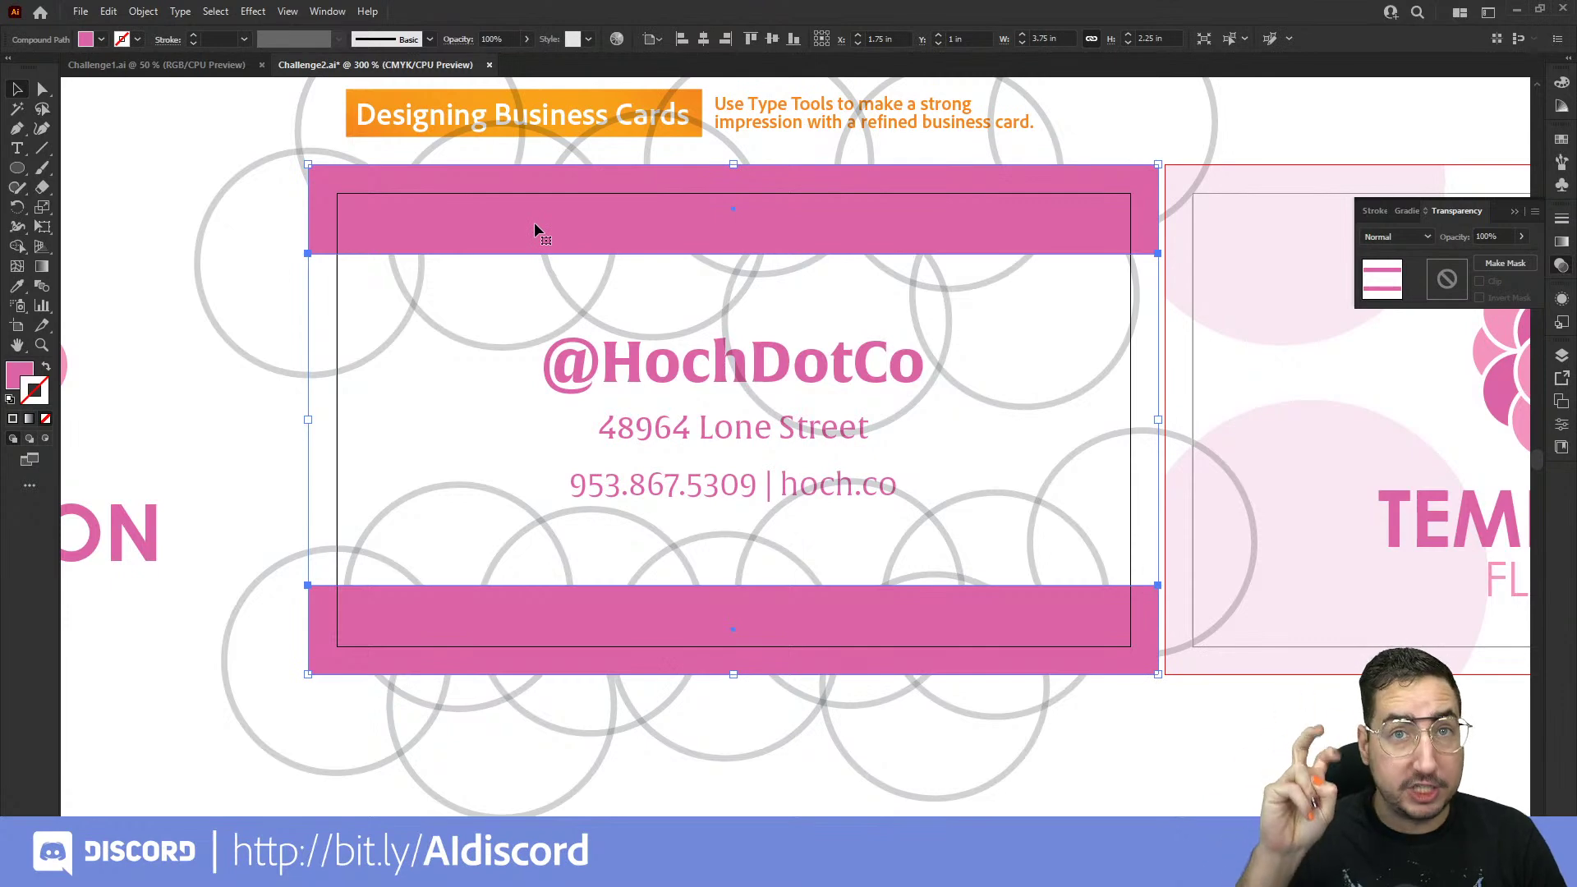
pyautogui.keyDown('shift'); pyautogui.click(415, 310); pyautogui.keyUp('shift')
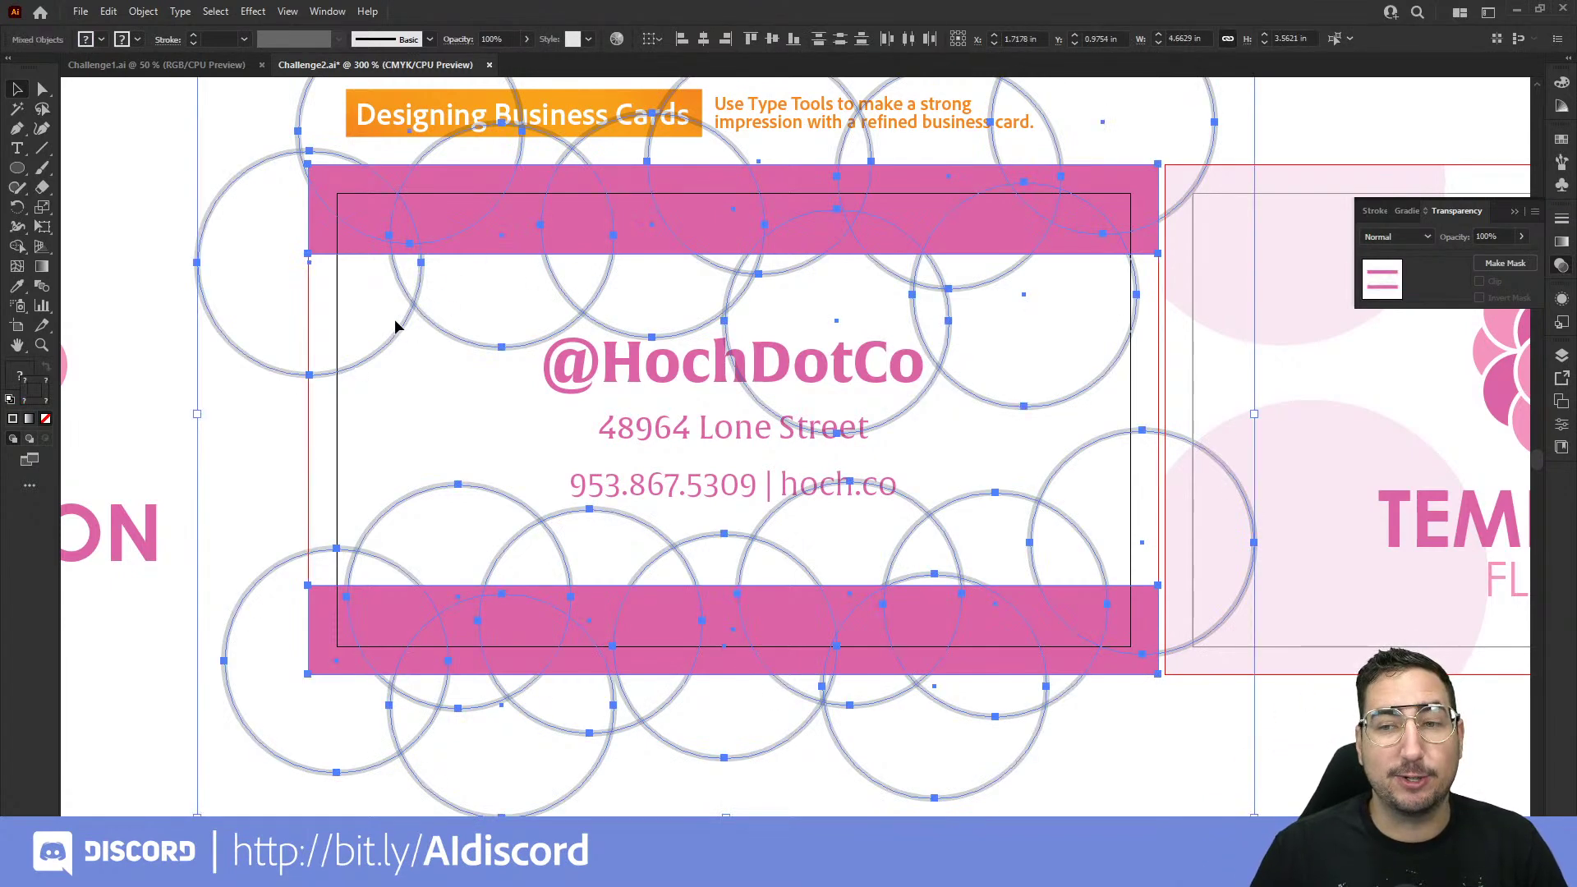
# Step: Make a clipping mask that clips the circle group inside the pink bars
pyautogui.rightClick(569, 230)
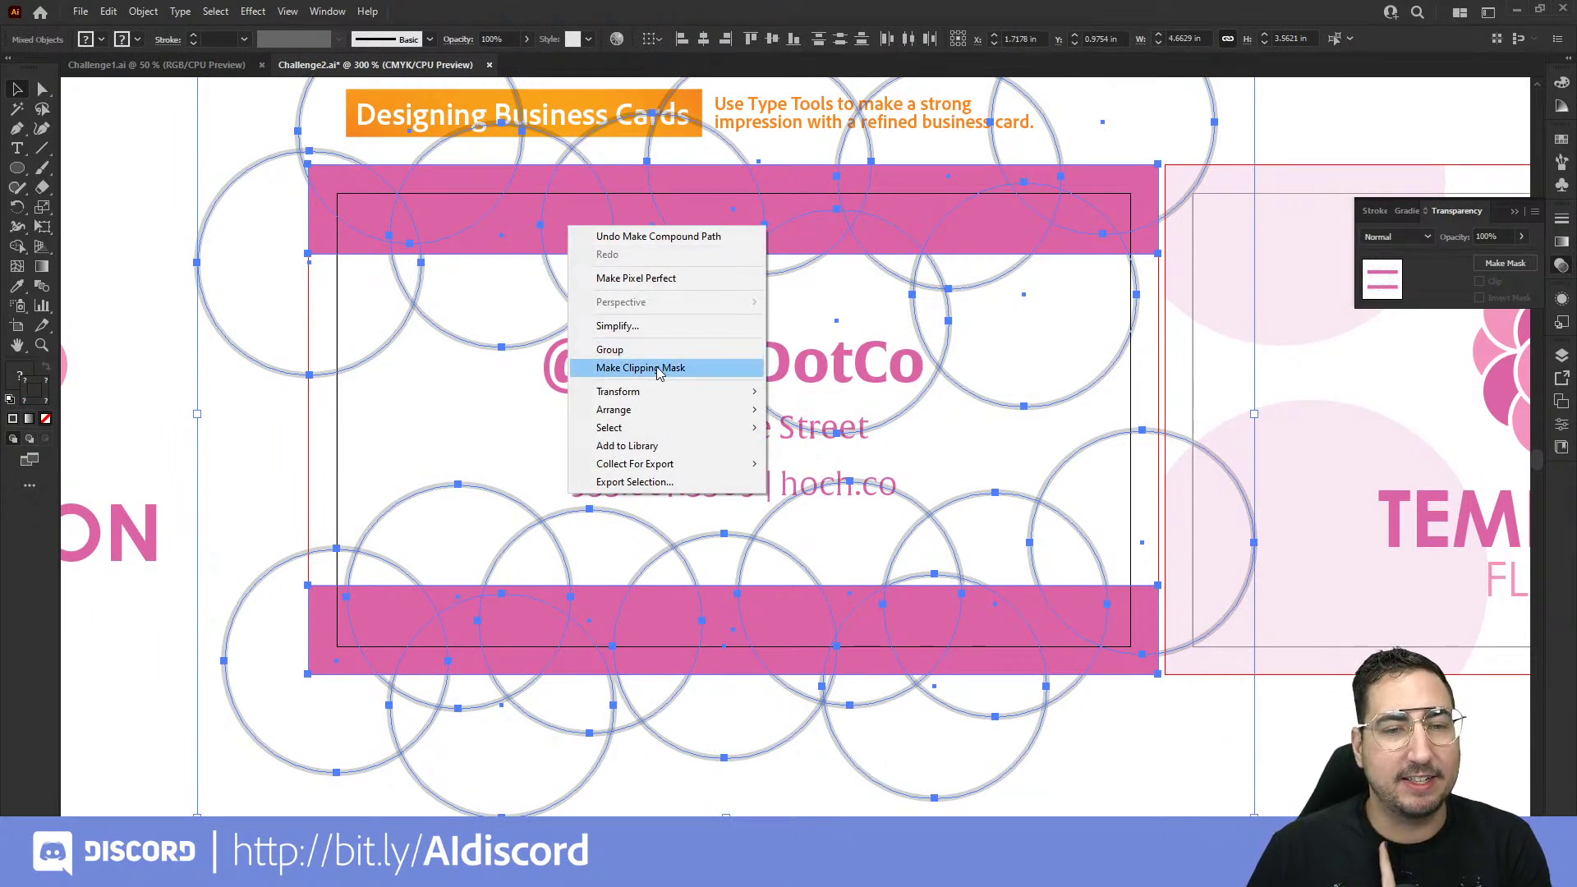
pyautogui.click(660, 370)
pyautogui.click(425, 369)
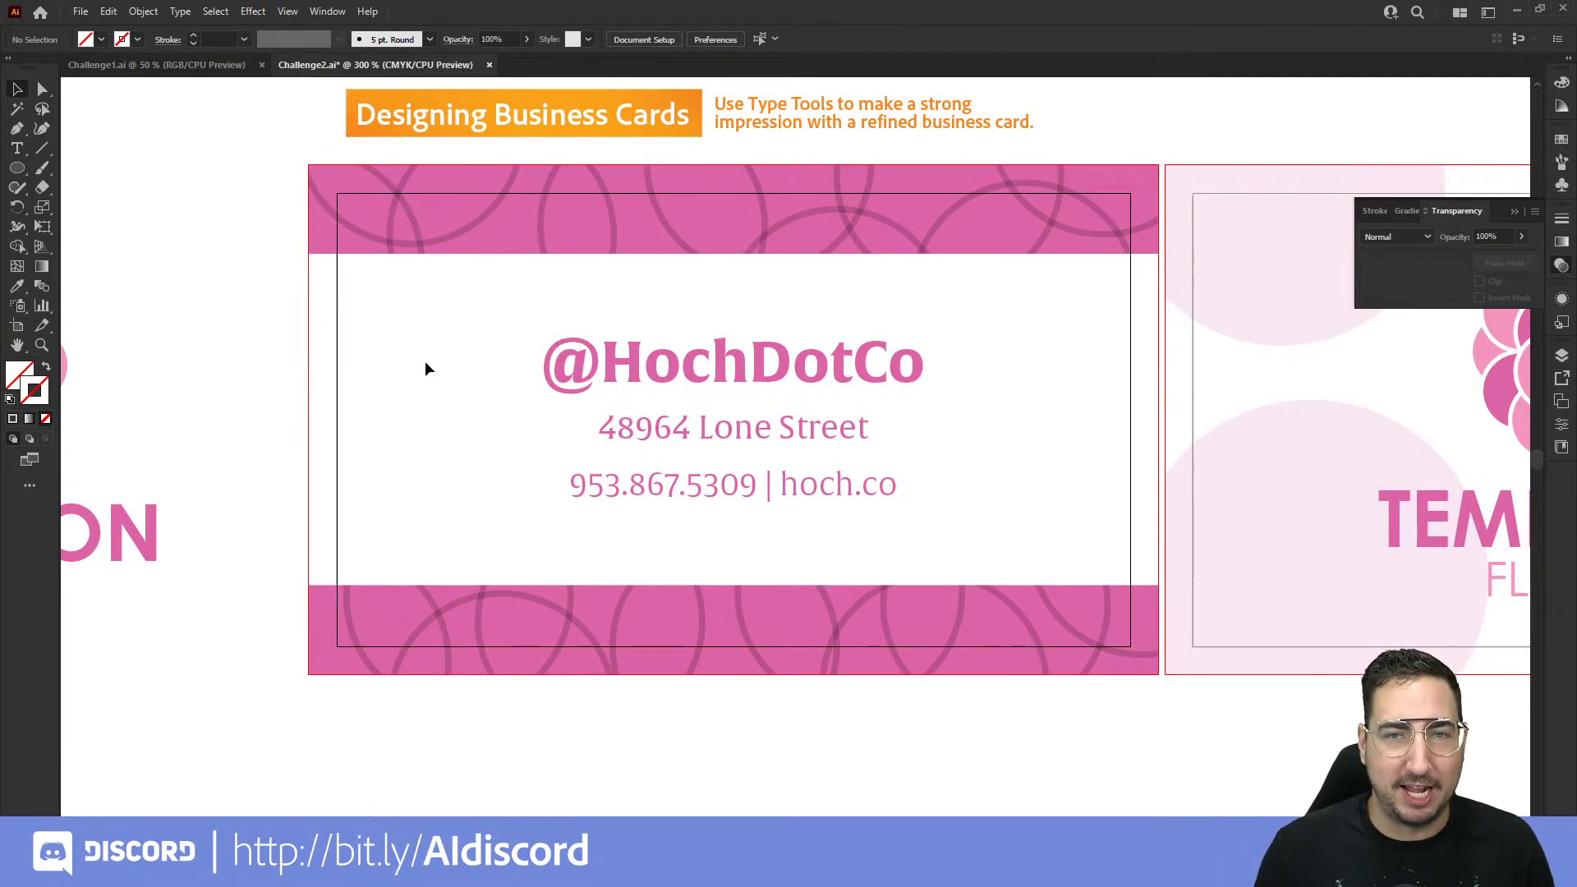
# Step: Inside the clip group, make the circle outlines white, then zoom out to both card sides
pyautogui.doubleClick(491, 210)
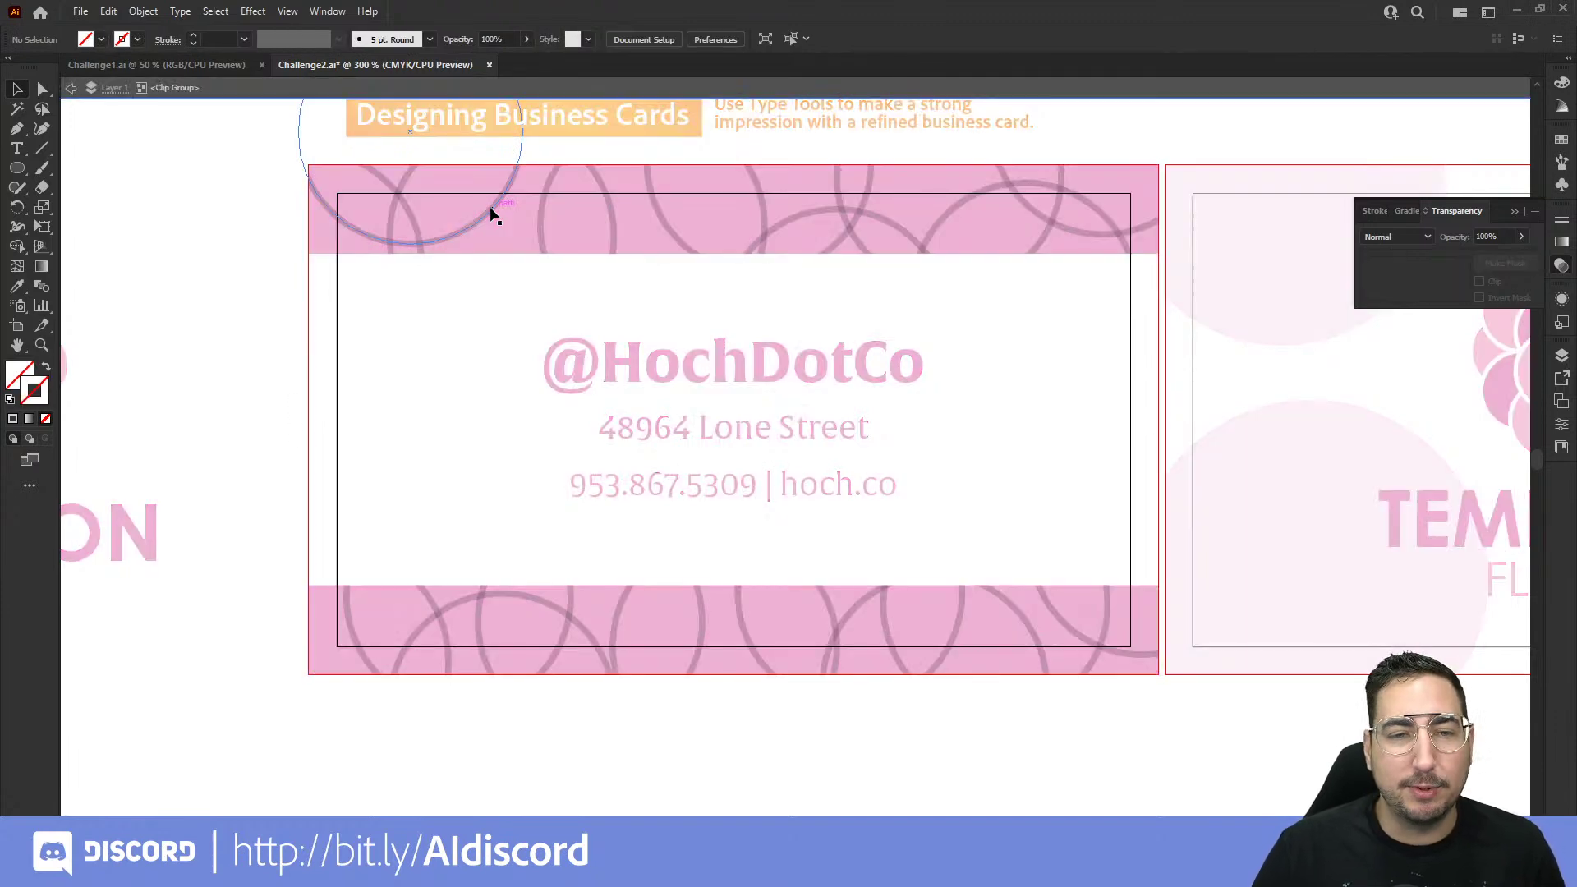
pyautogui.click(490, 208)
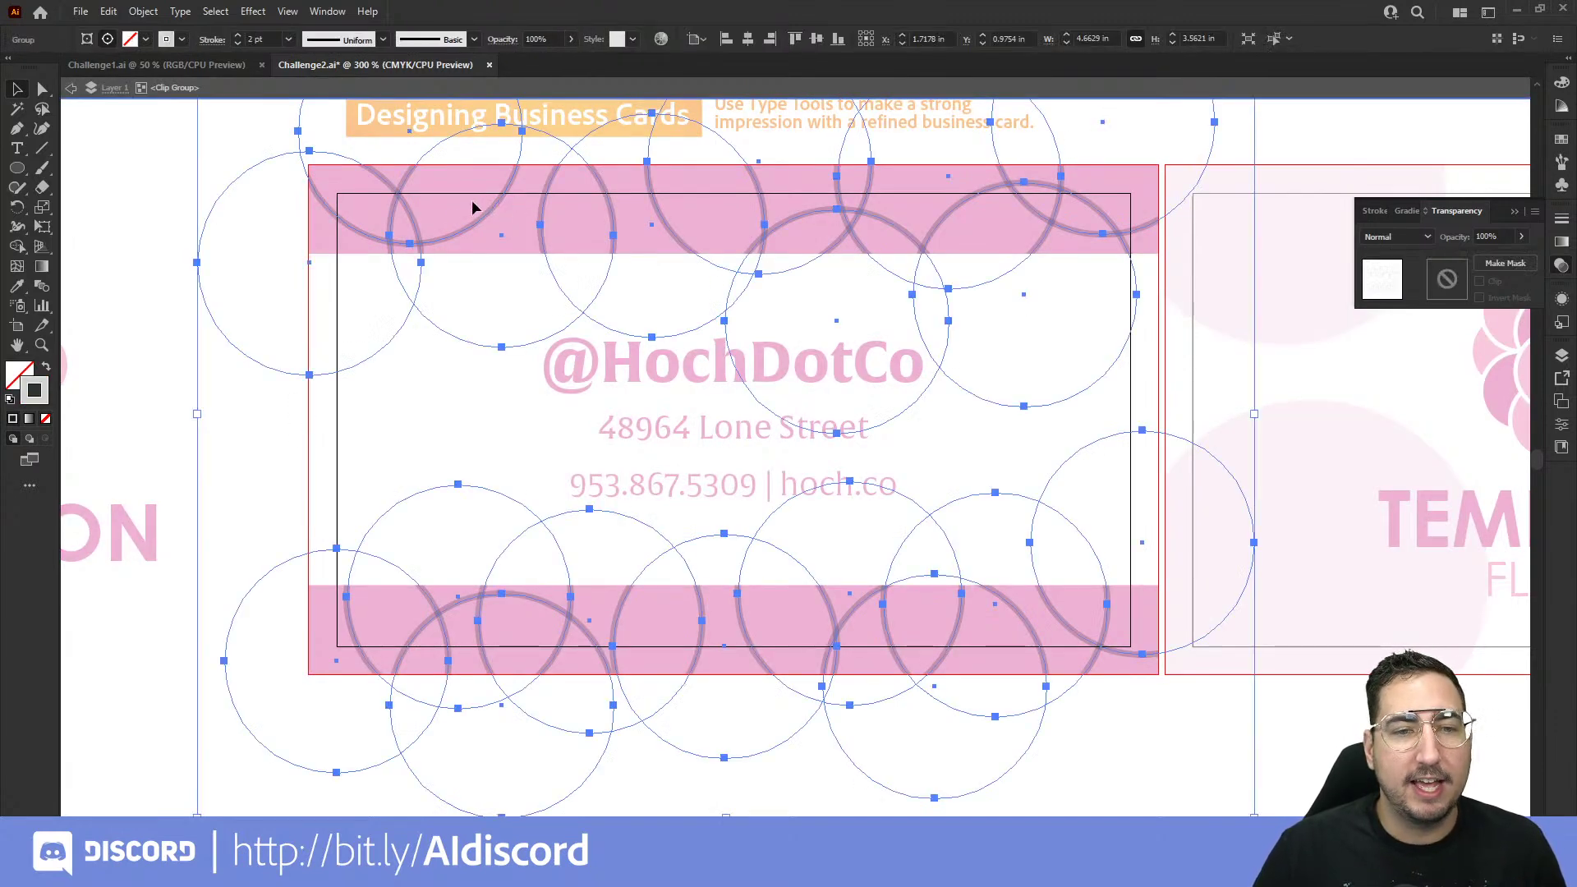
pyautogui.click(1561, 141)
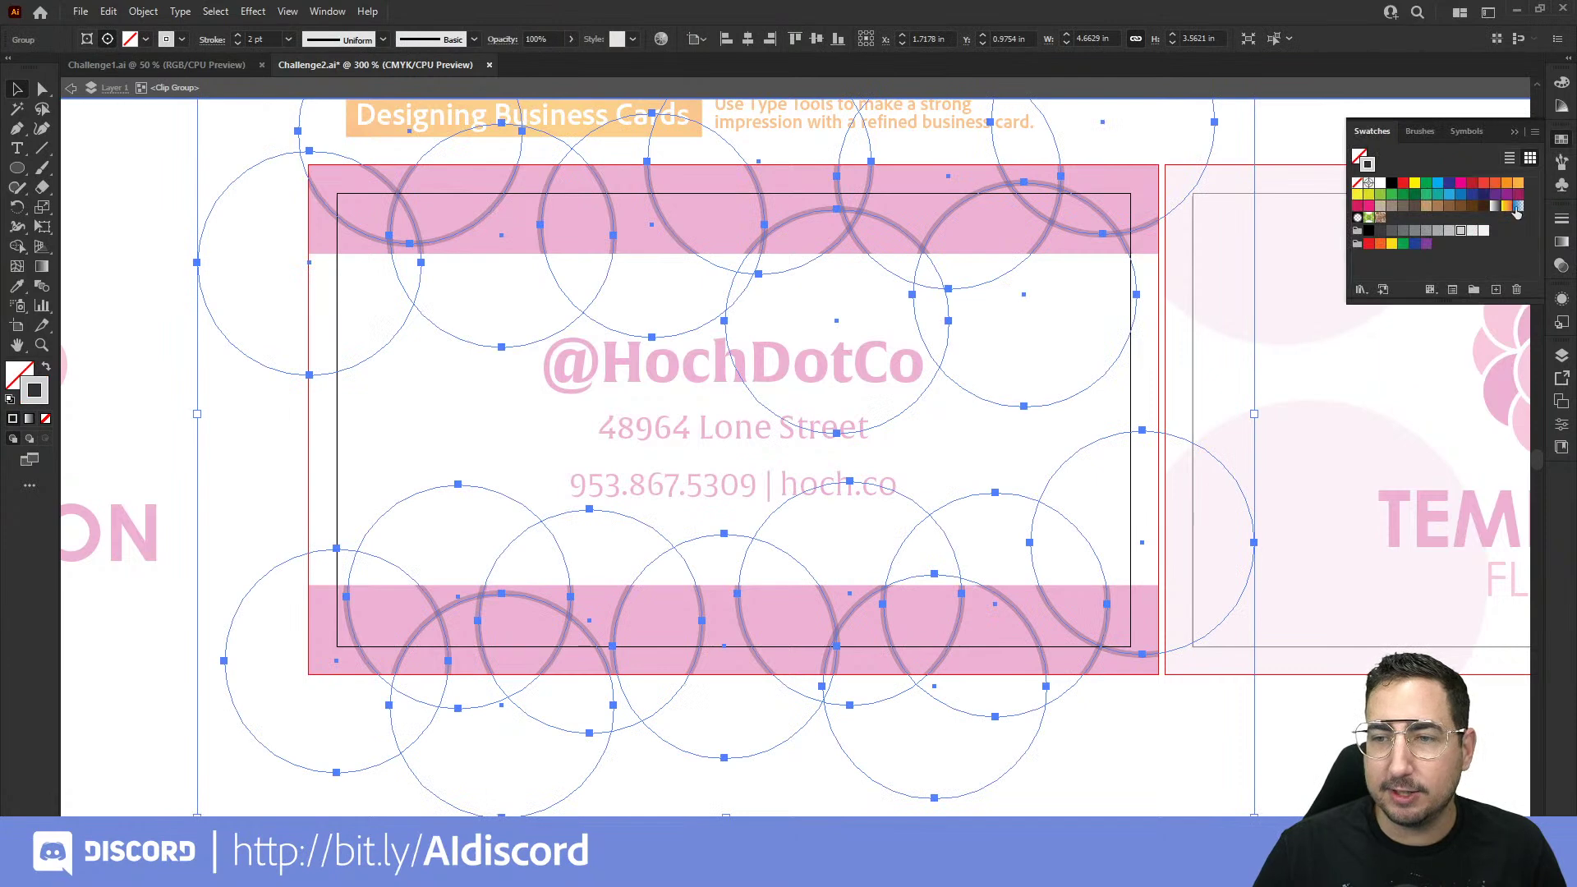
pyautogui.click(1483, 230)
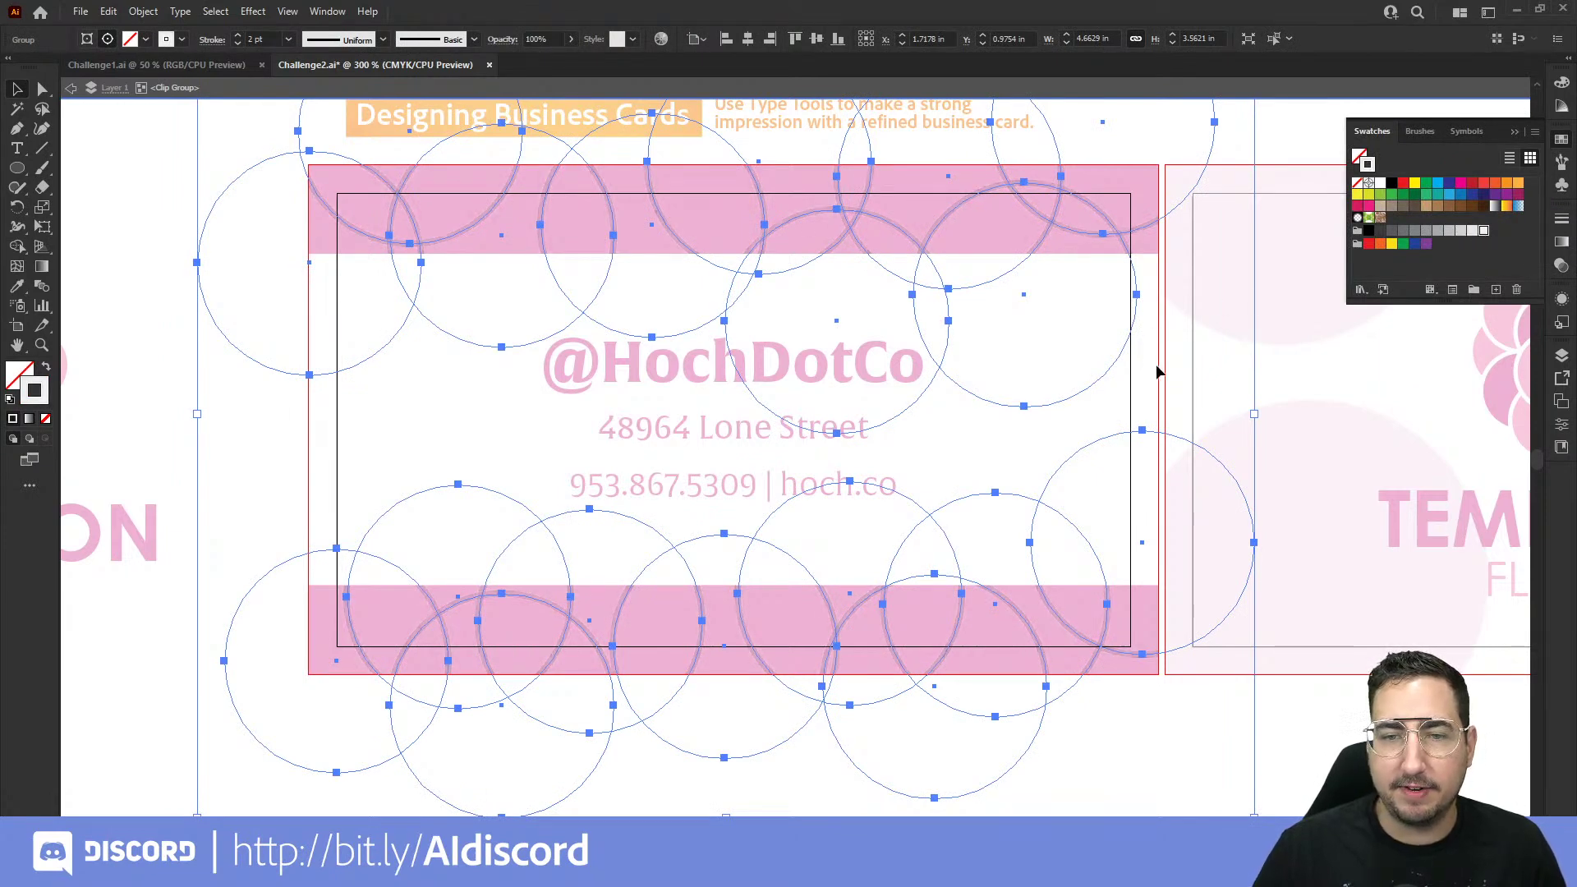
pyautogui.click(1156, 361)
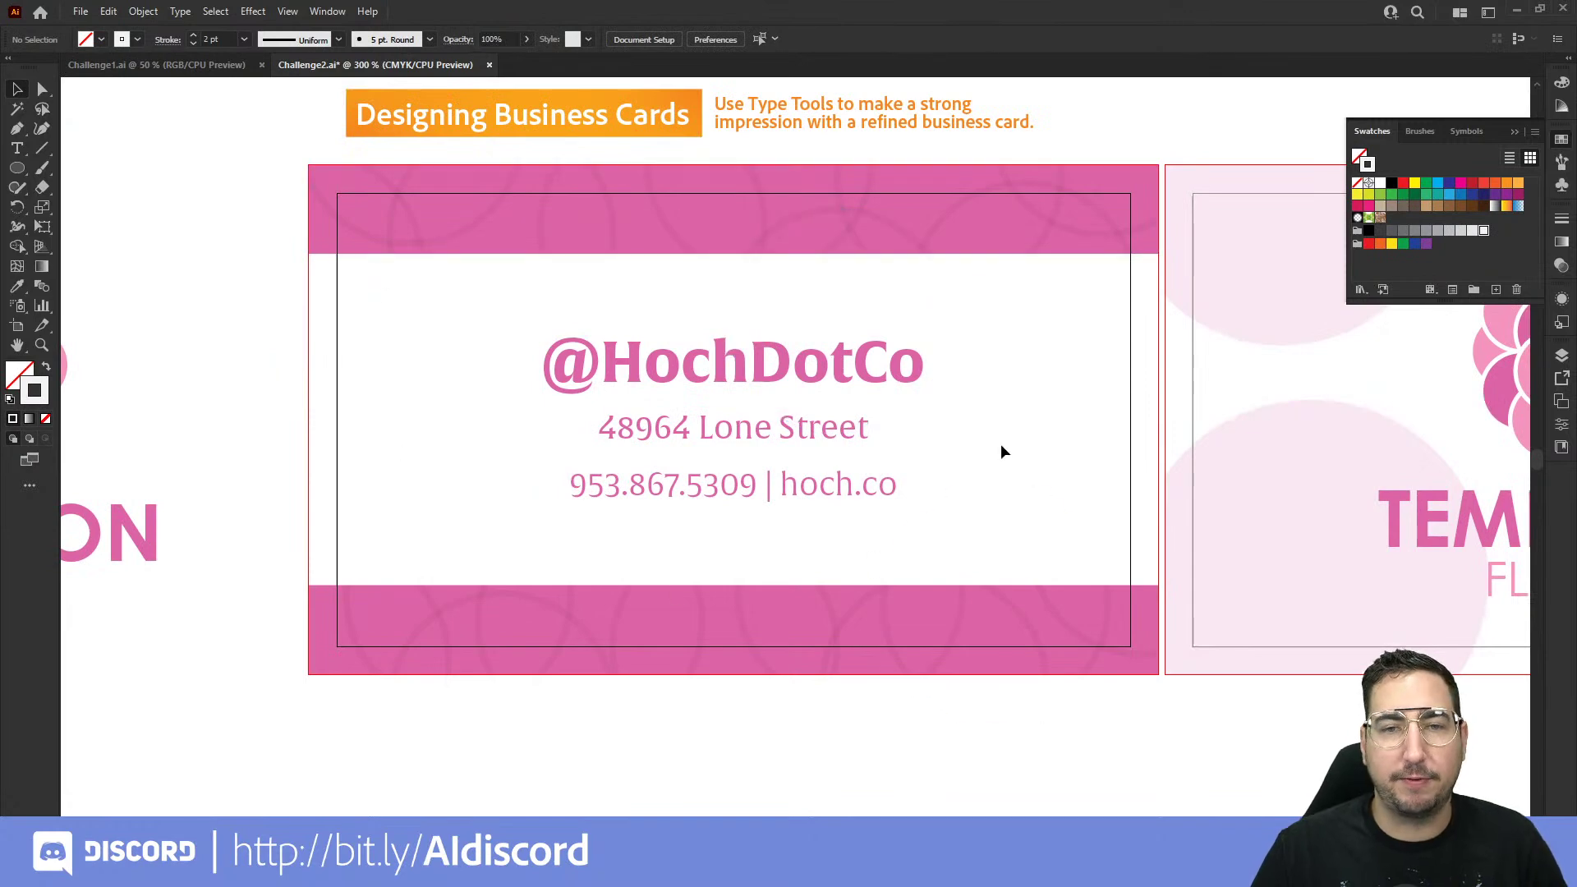
pyautogui.keyDown('ctrl'); pyautogui.keyDown('alt'); pyautogui.click(1036, 380); pyautogui.keyUp('alt'); pyautogui.keyUp('ctrl')
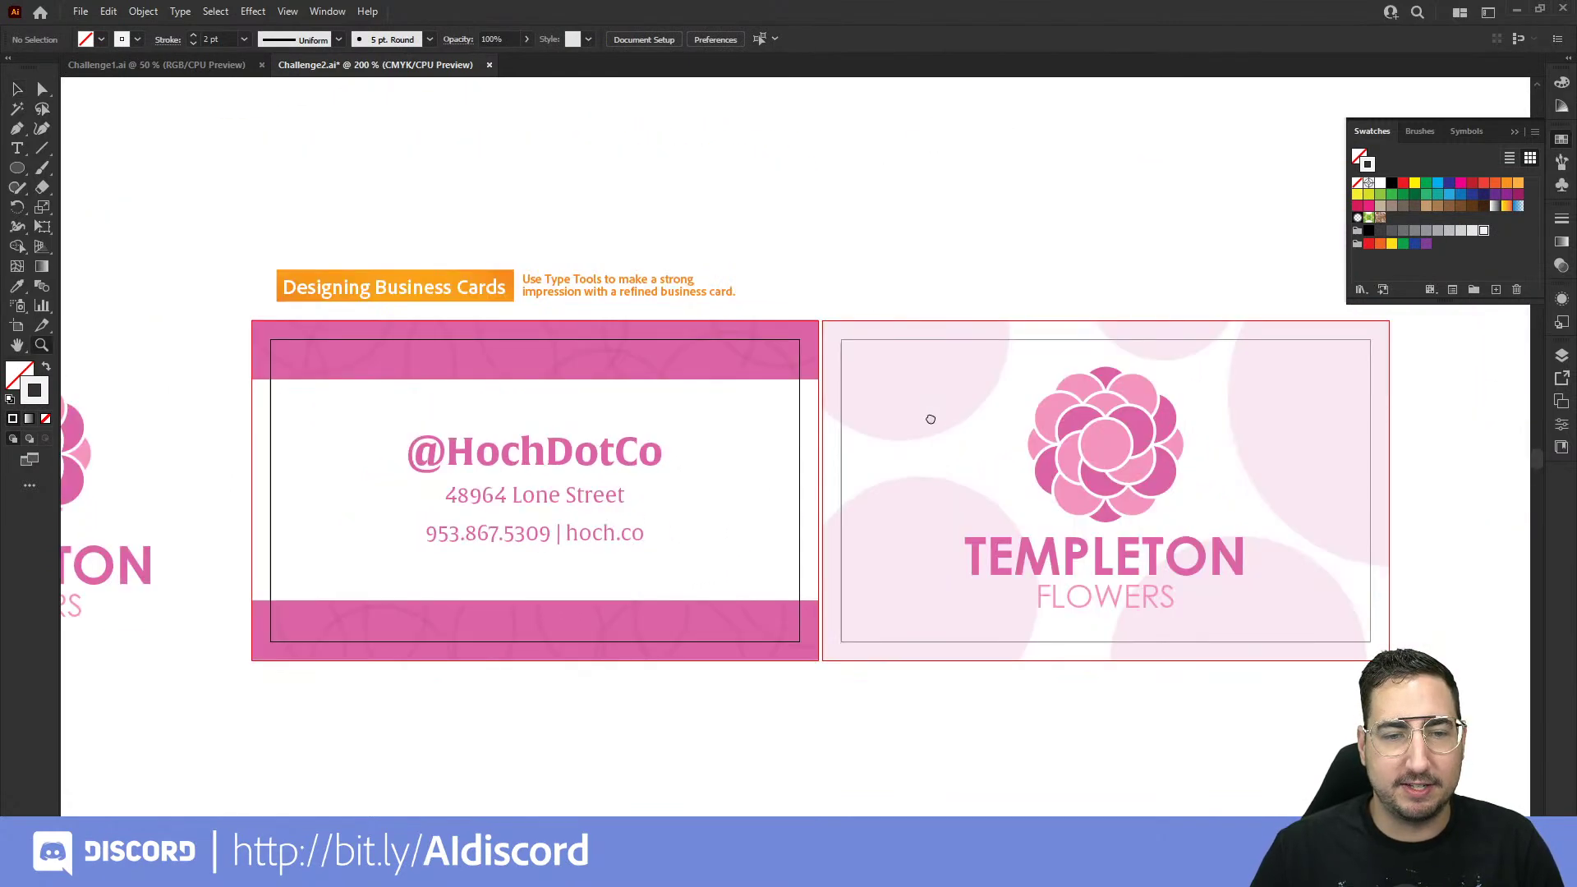
pyautogui.moveTo(930, 420); pyautogui.dragTo(901, 387)
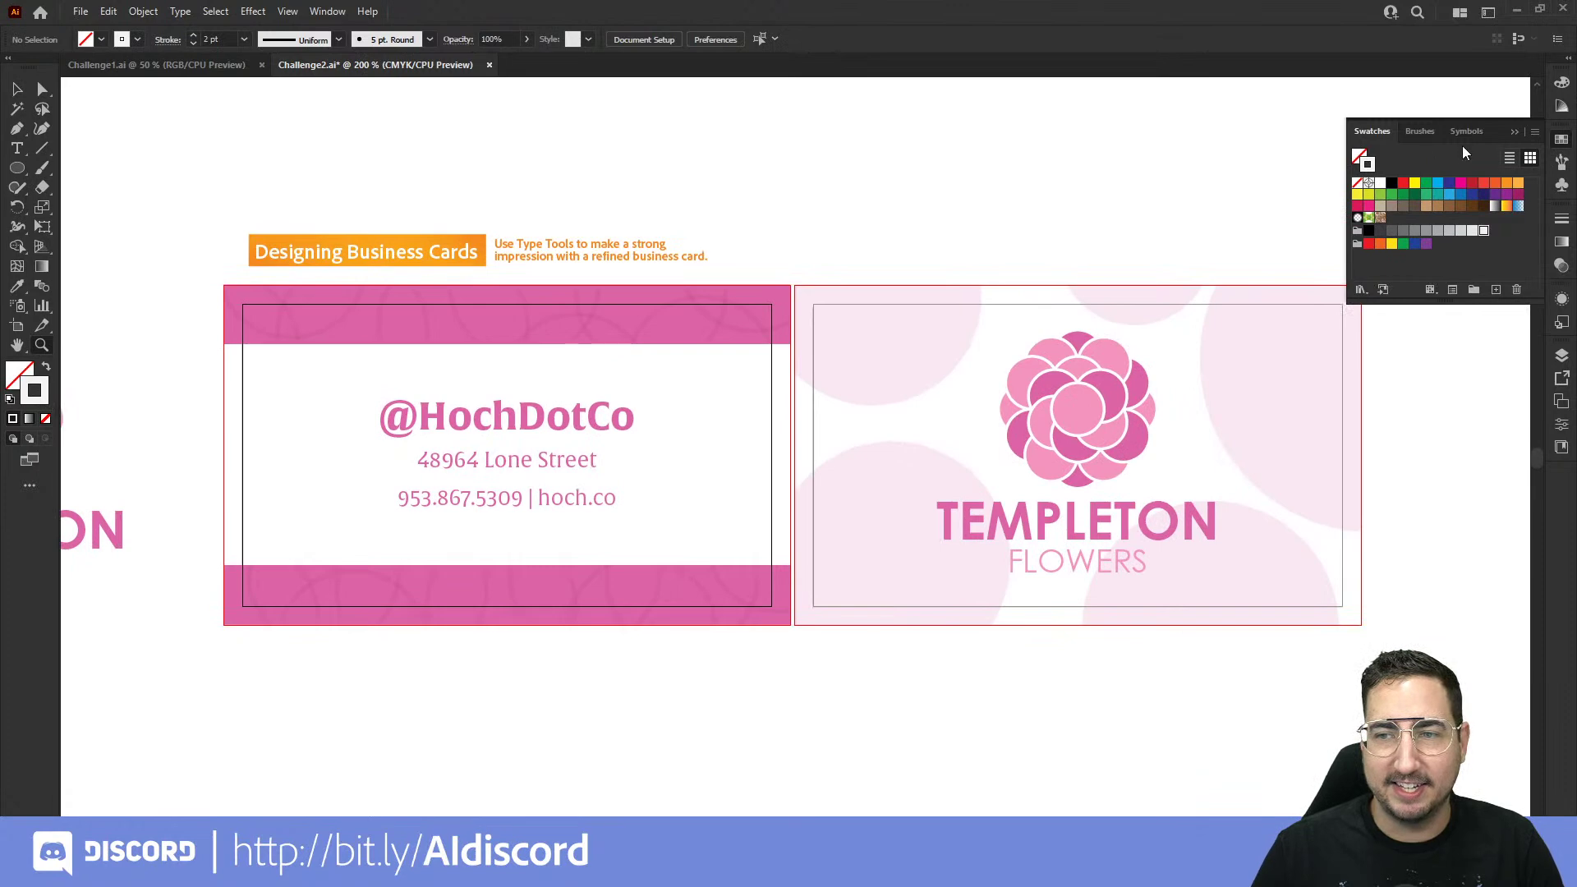
pyautogui.click(1516, 133)
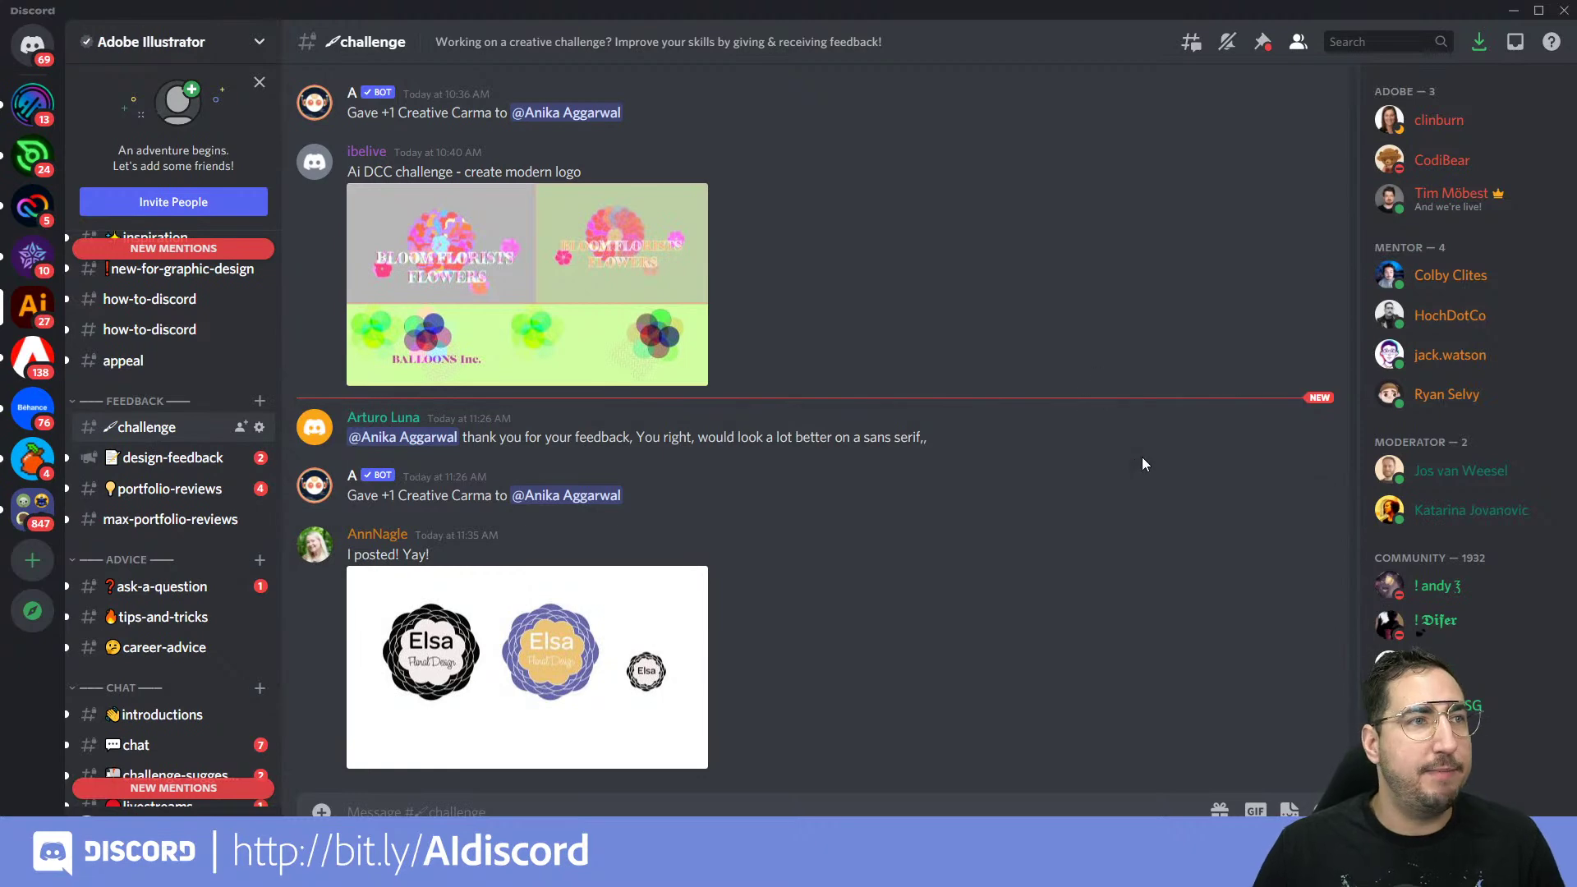
pyautogui.scroll(5, 961, 463)
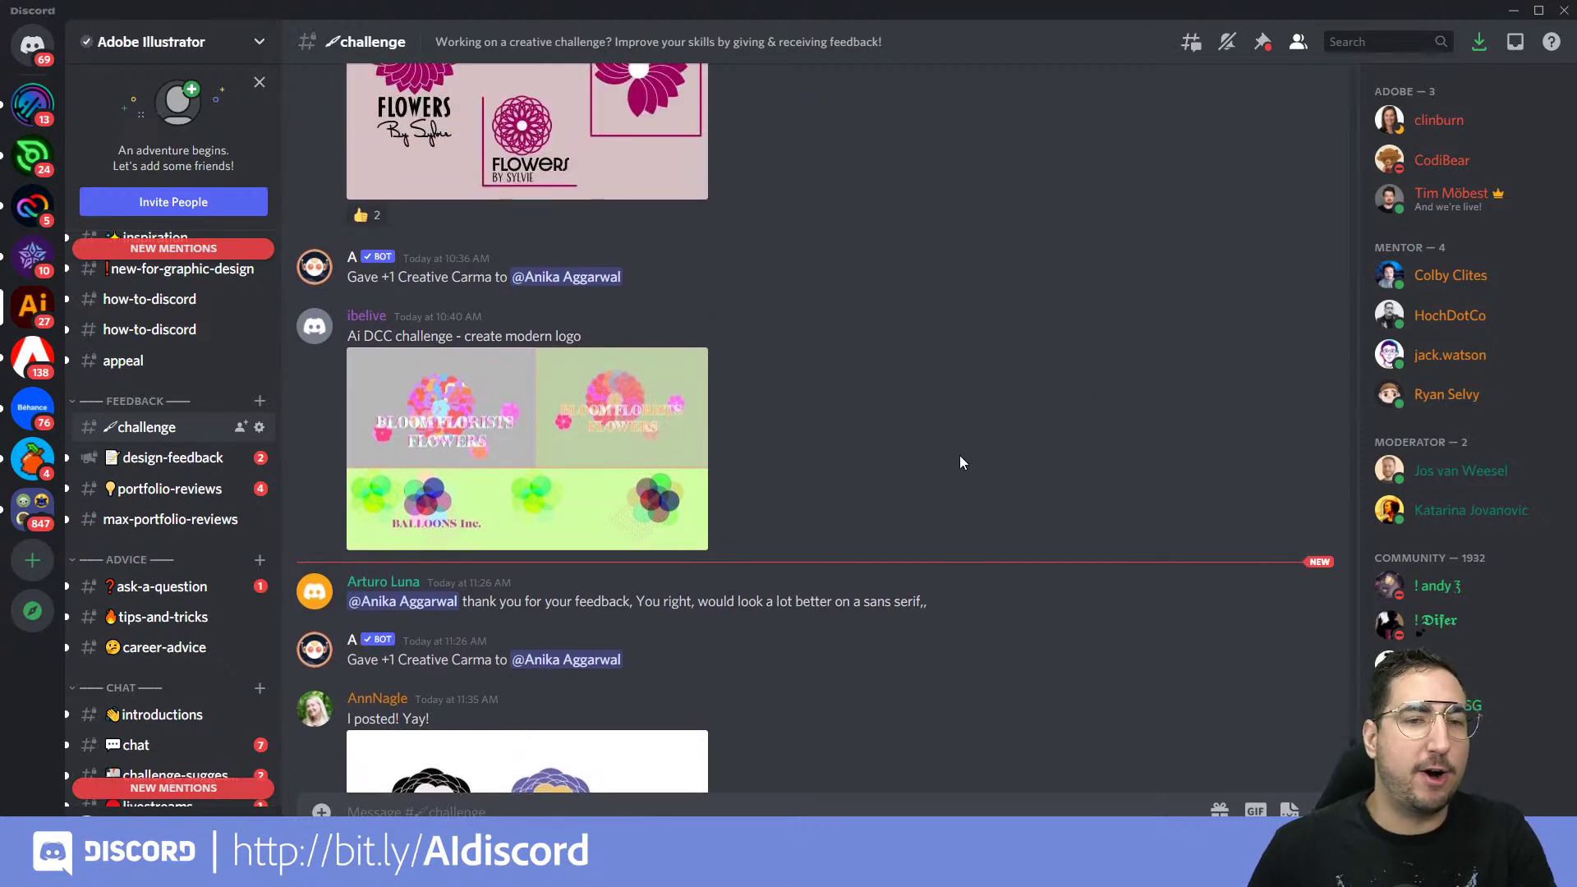
pyautogui.scroll(6, 961, 462)
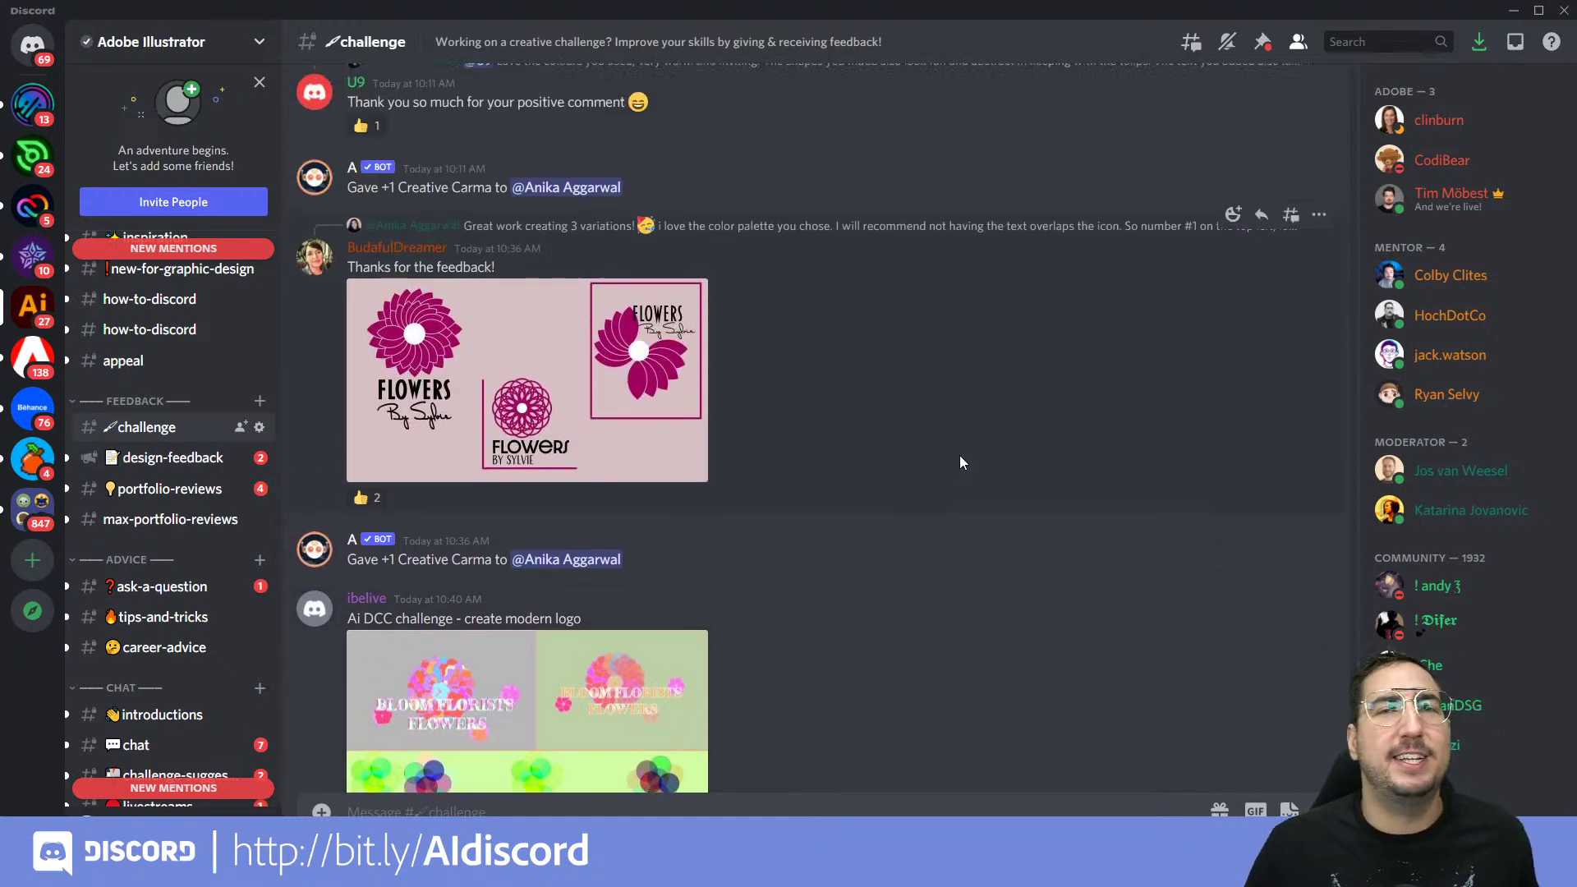
pyautogui.scroll(10, 961, 462)
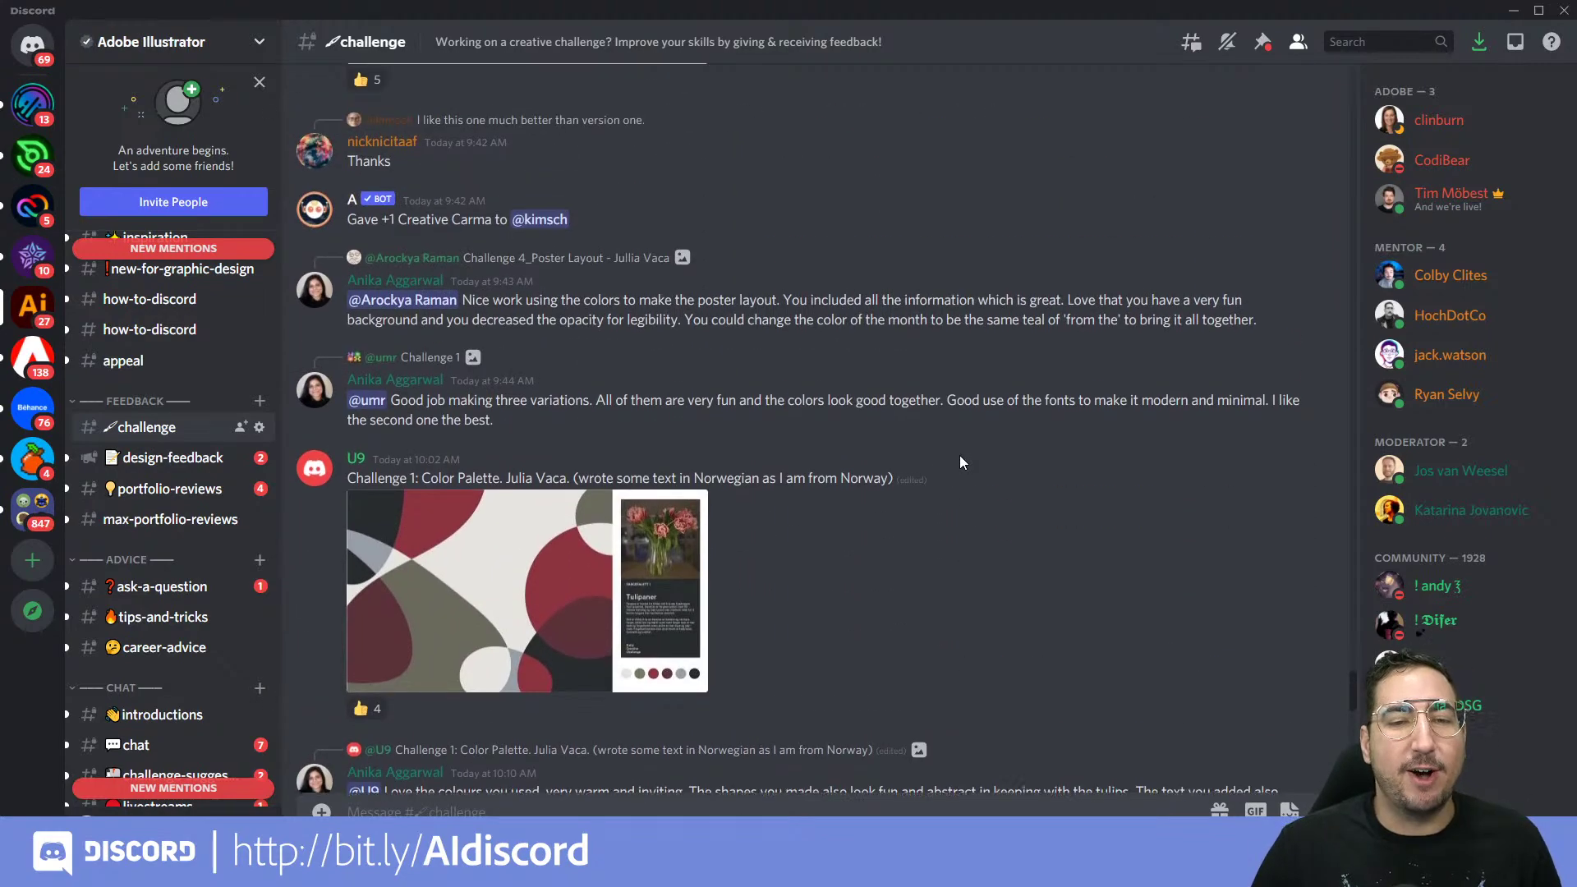
pyautogui.scroll(3, 959, 455)
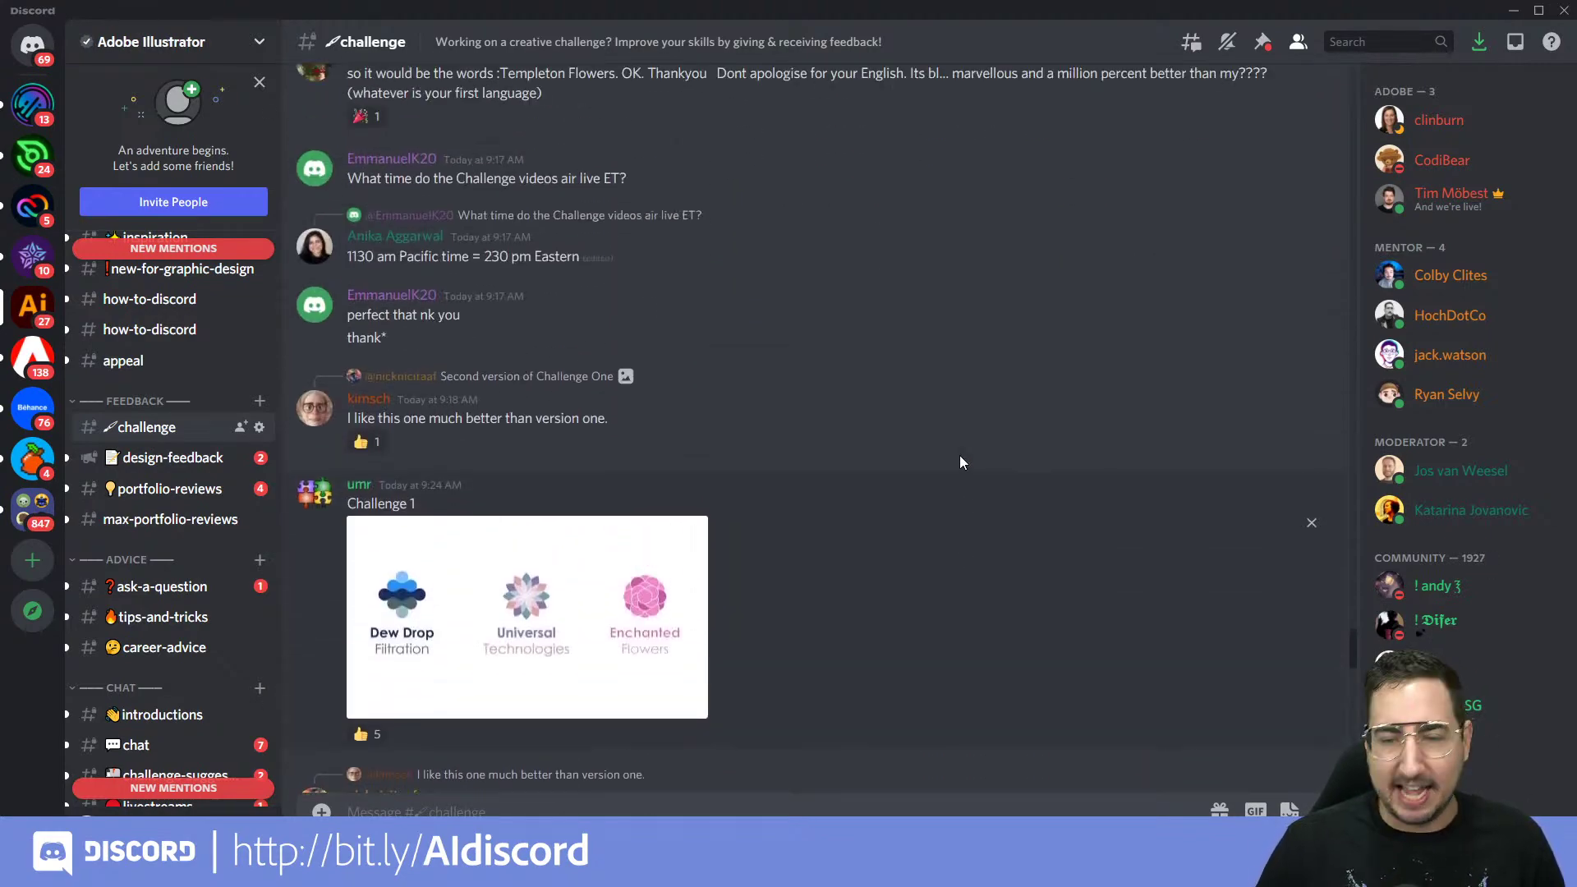